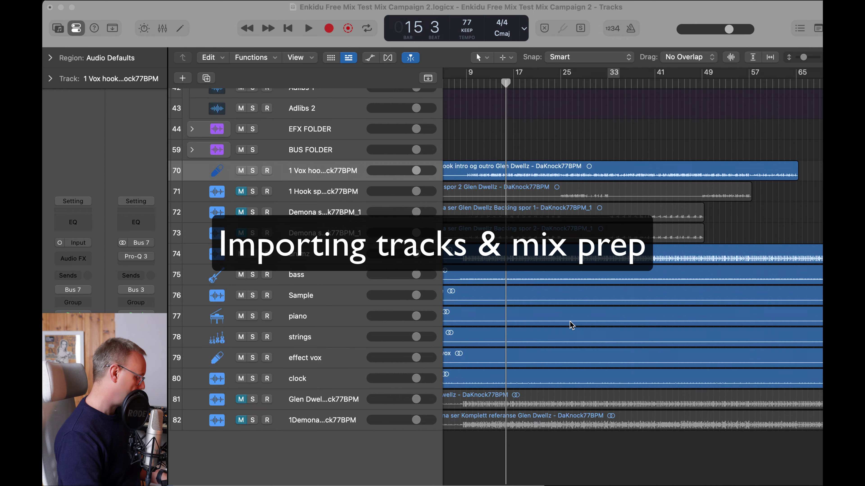
Examine the waveforms of the imported vocal, instrument and reference tracks below the BUS FOLDER.
key("super+Down")
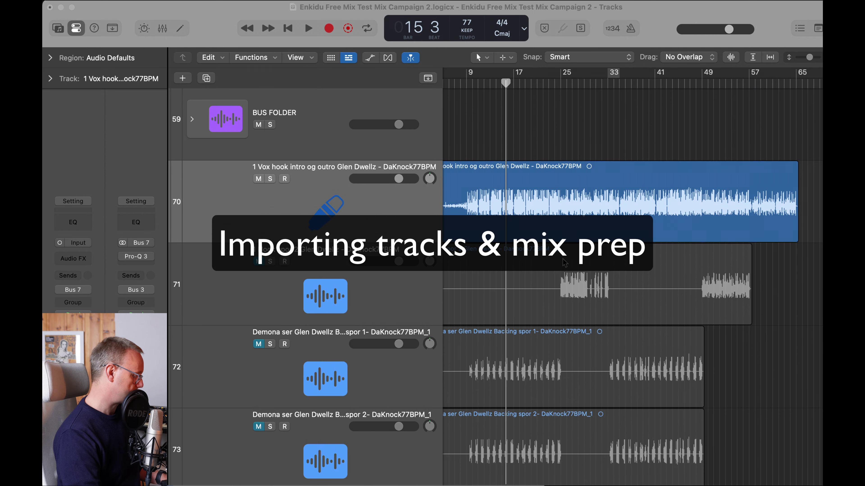
scroll(517, 380, "down", 3)
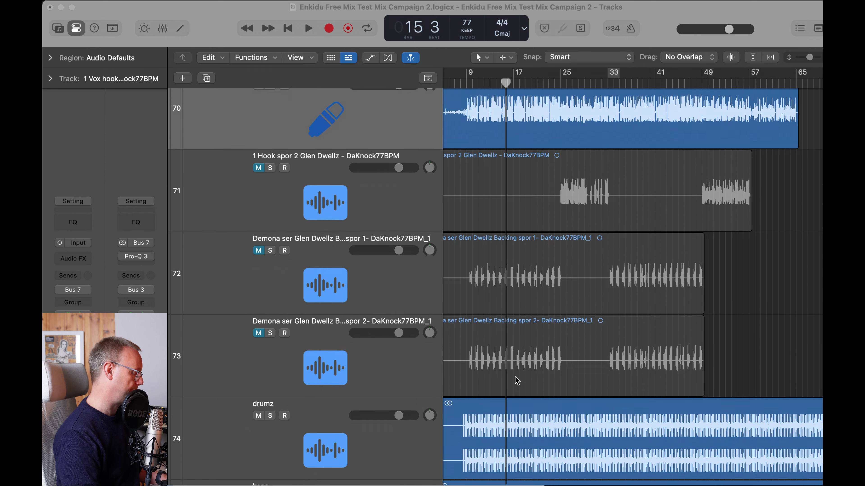
scroll(516, 381, "up", 2)
scroll(516, 380, "right", 1)
scroll(515, 379, "down", 3)
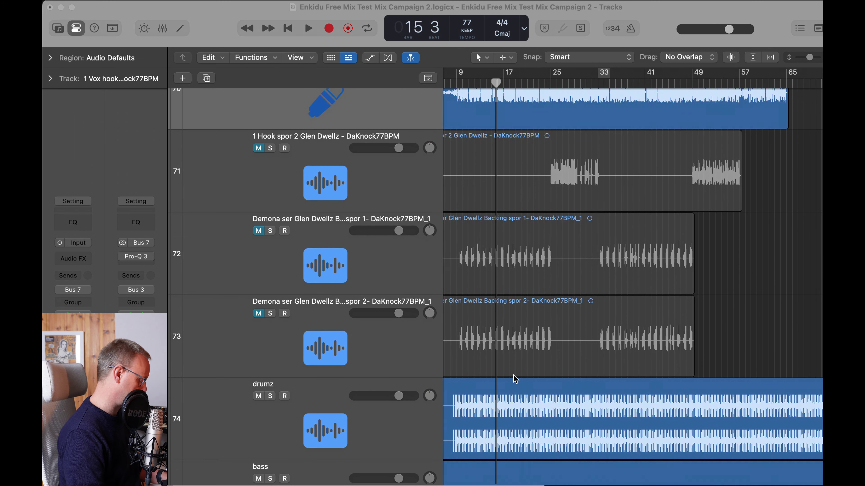
scroll(516, 379, "down", 2)
scroll(516, 379, "down", 3)
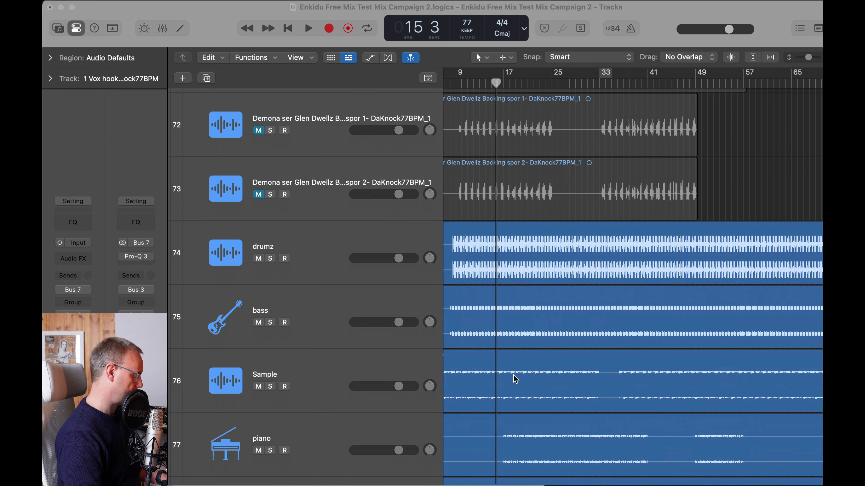
scroll(501, 247, "down", 5)
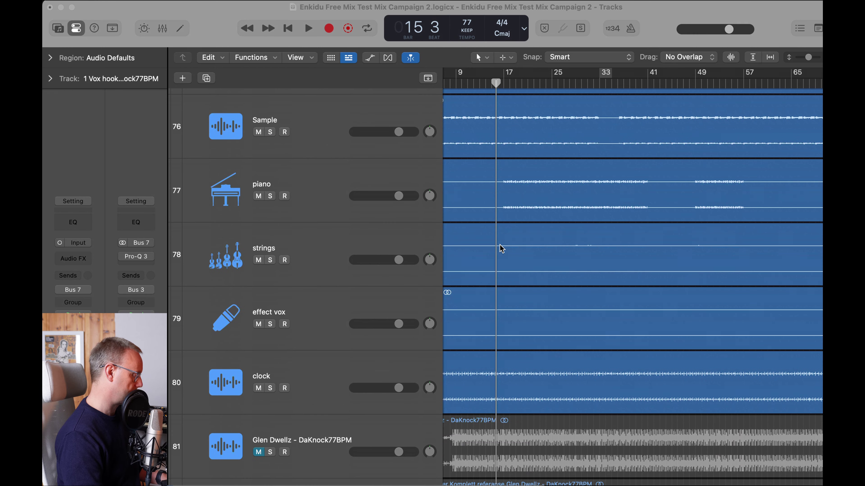
scroll(500, 247, "down", 2)
scroll(500, 248, "up", 2)
scroll(499, 244, "up", 1)
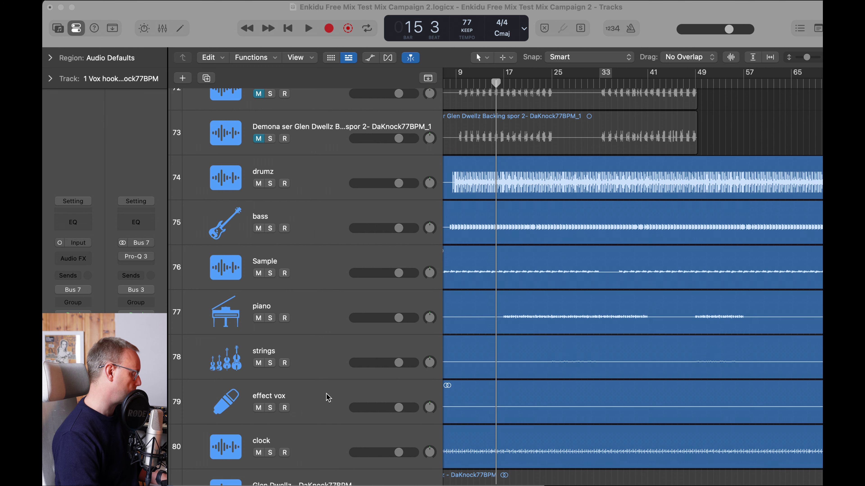
key("z")
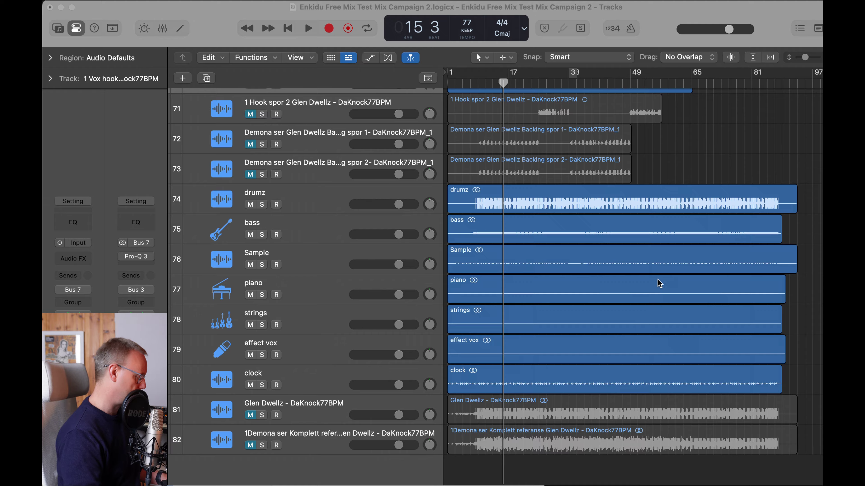
scroll(659, 282, "up", 5)
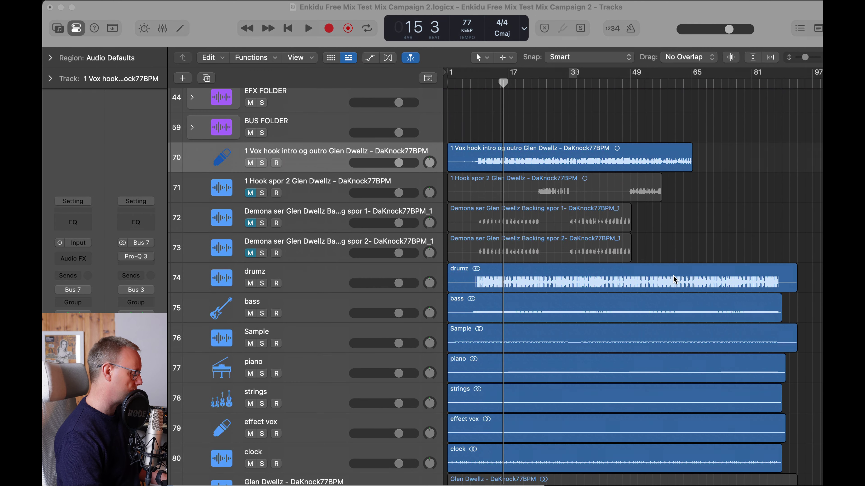
Move the drumz region to the Drum Loop track and the bass region to the Bass track.
left_click(675, 280)
key("super+Up")
key("super+Up")
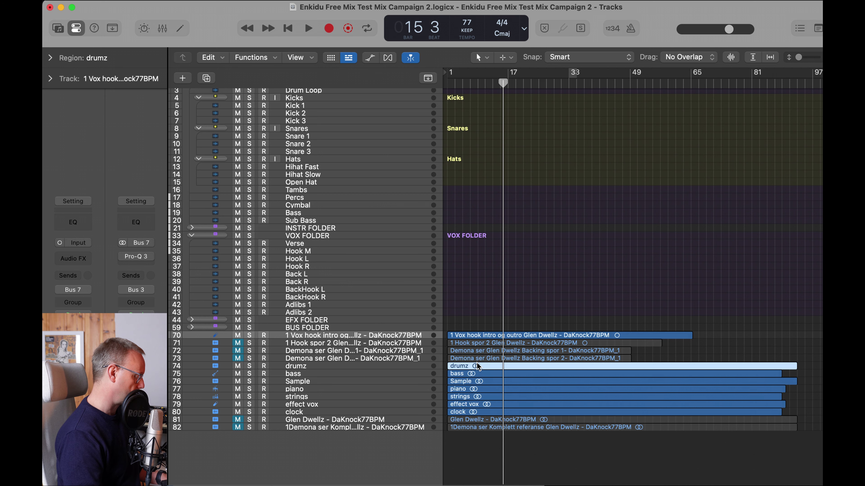
left_click_drag(478, 367, 458, 93)
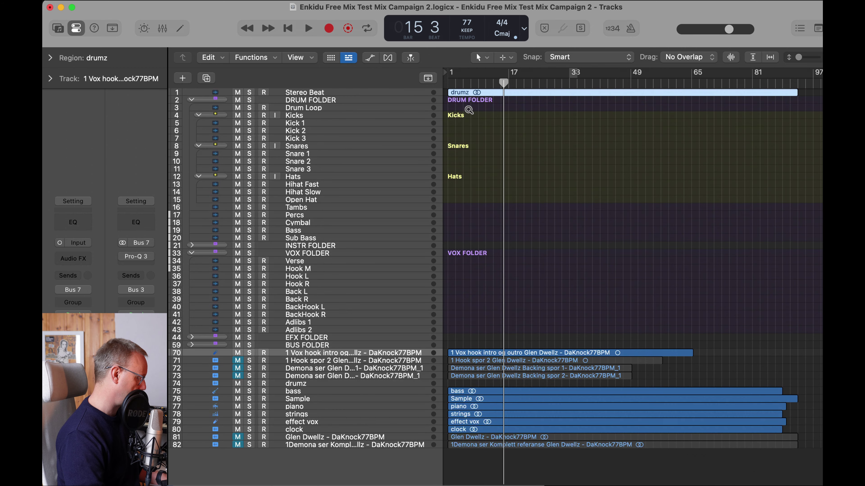
scroll(469, 111, "up", 3)
scroll(462, 127, "down", 5)
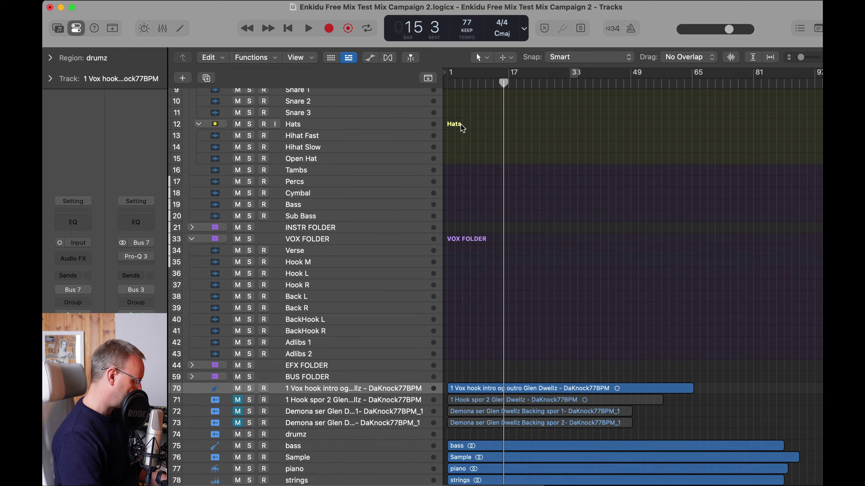
scroll(466, 238, "down", 3)
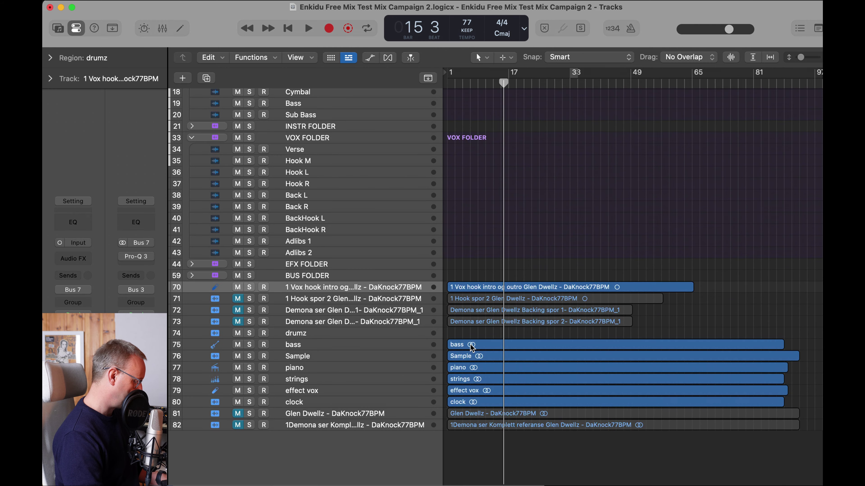
left_click_drag(472, 347, 467, 302)
scroll(469, 303, "down", 6)
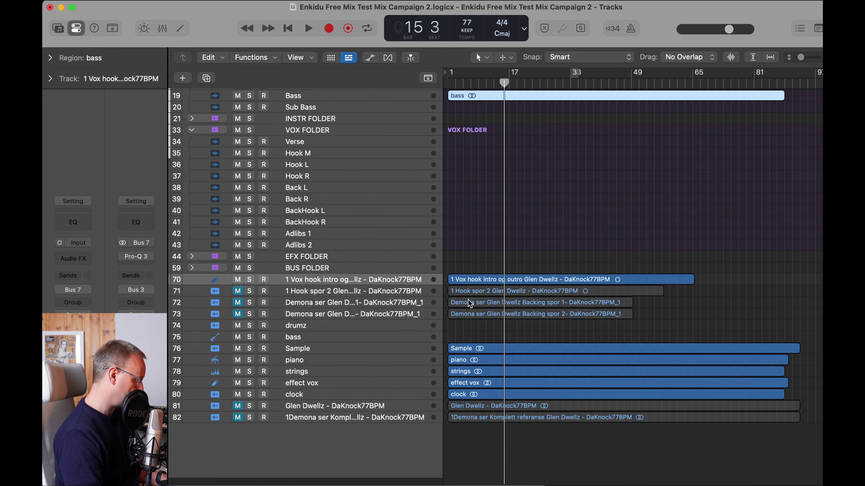
Expand the INSTR FOLDER, then place the Sample region on Main Loop and the piano region on Alt Loop 1, both starting at bar 1.
scroll(473, 324, "up", 1)
left_click_drag(479, 358, 468, 287)
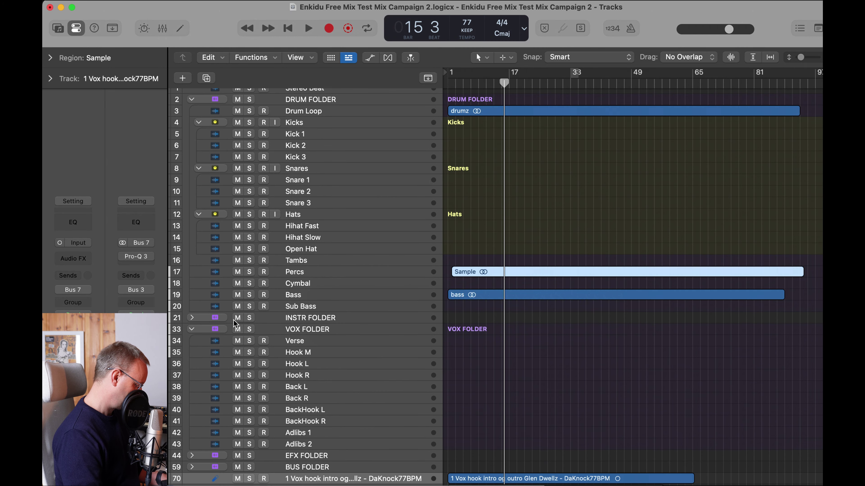
left_click(192, 318)
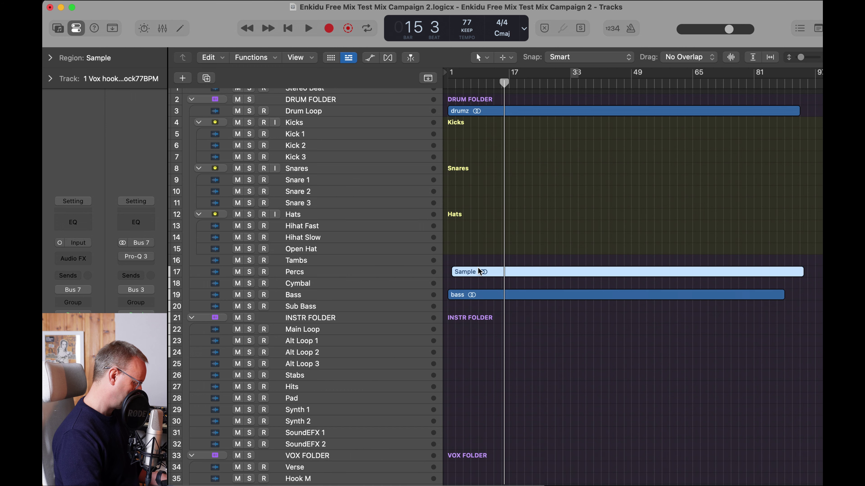
left_click_drag(478, 271, 458, 329)
scroll(470, 341, "down", 10)
double_click(472, 367)
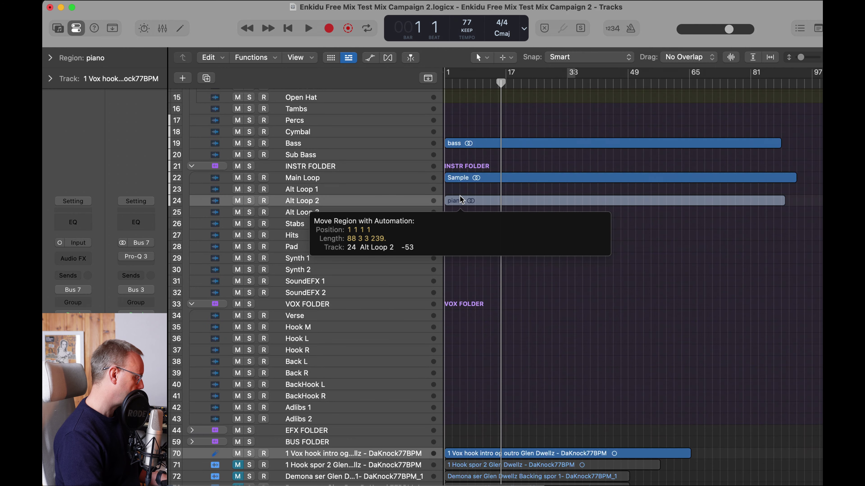
left_click_drag(460, 204, 461, 195)
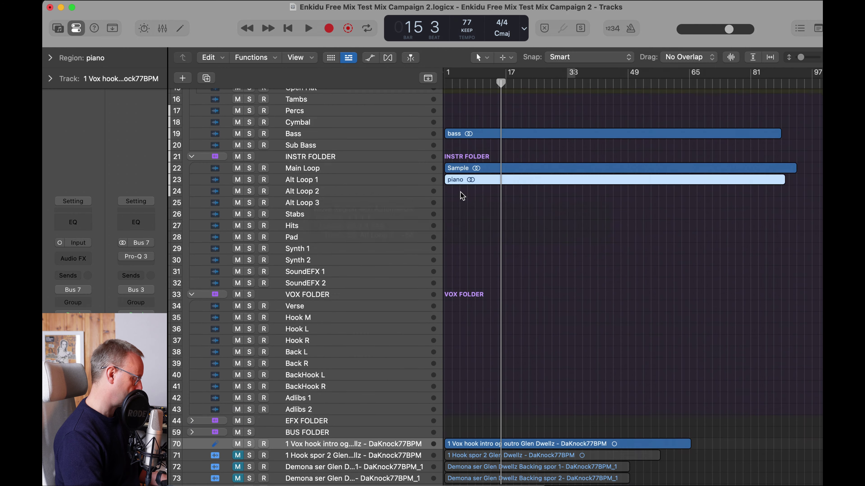
Move the strings, effect vox and clock regions into the INSTR FOLDER, with effect vox on SoundEFX 1 and clock on SoundEFX 2.
scroll(473, 228, "down", 5)
left_click_drag(484, 380, 458, 95)
left_click_drag(460, 440, 450, 162)
scroll(450, 162, "down", 5)
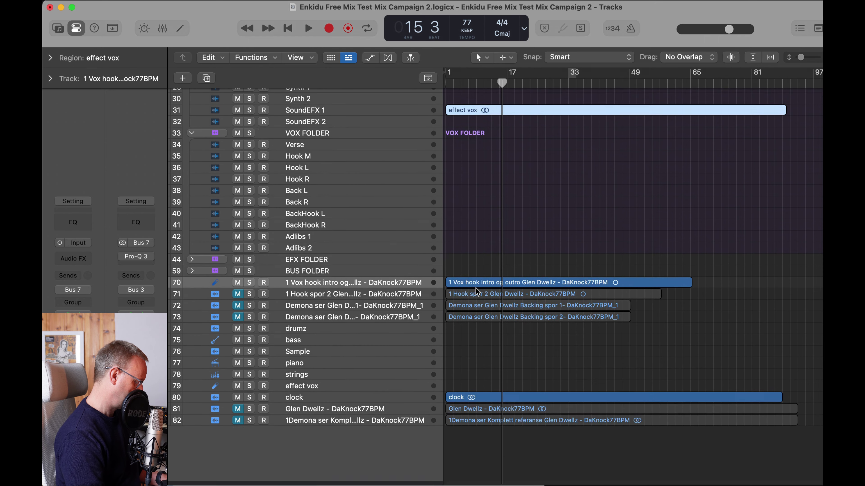
left_click_drag(455, 403, 446, 125)
scroll(480, 236, "down", 1)
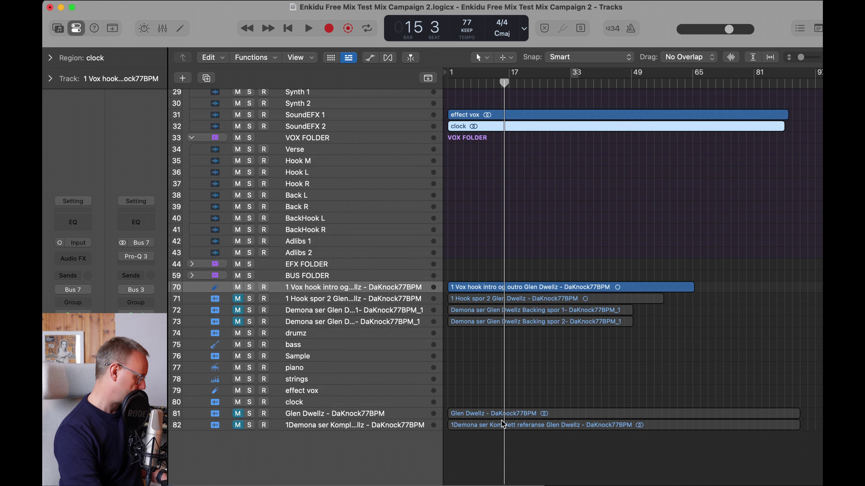
Examine the waveforms of the two full-mix reference regions at the end of the track list.
left_click(504, 410)
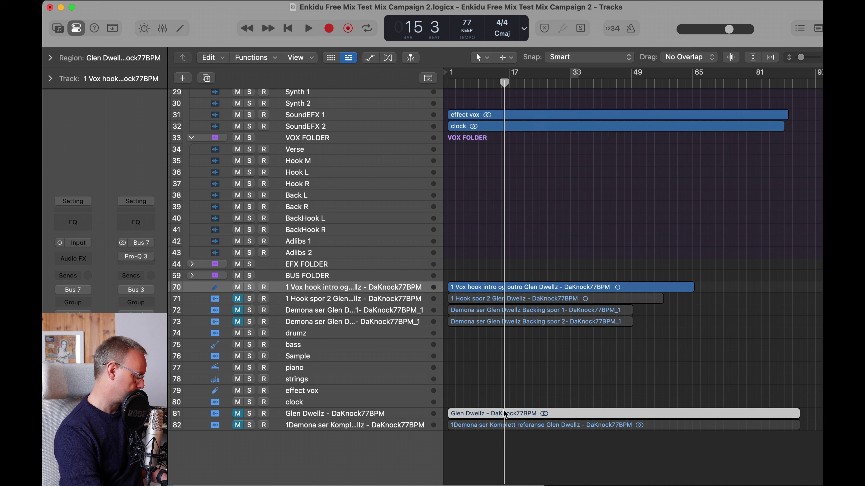
left_click(460, 402)
left_click(482, 410)
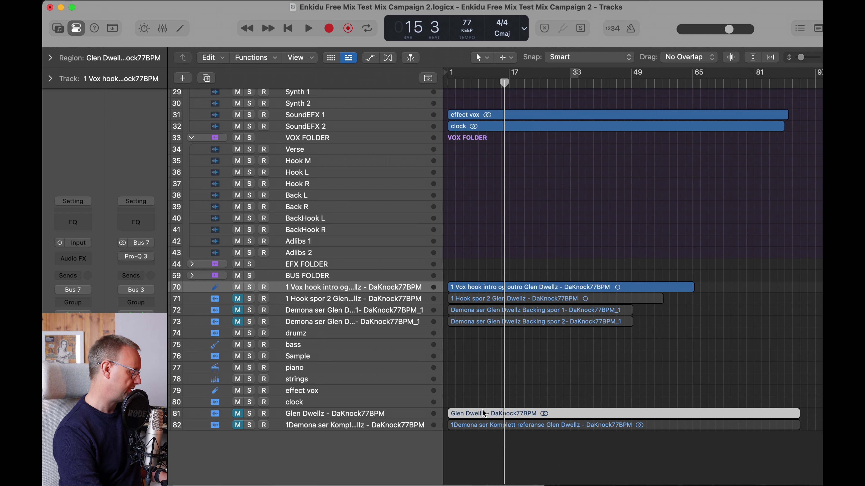
key("z")
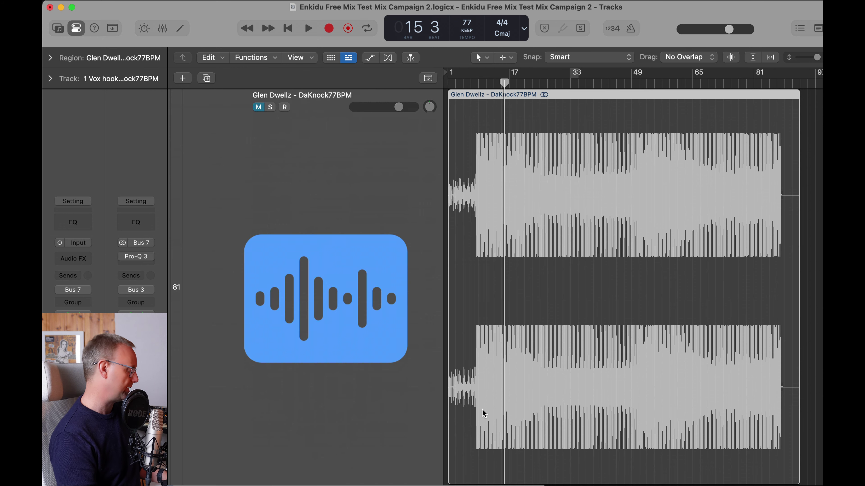
key("z")
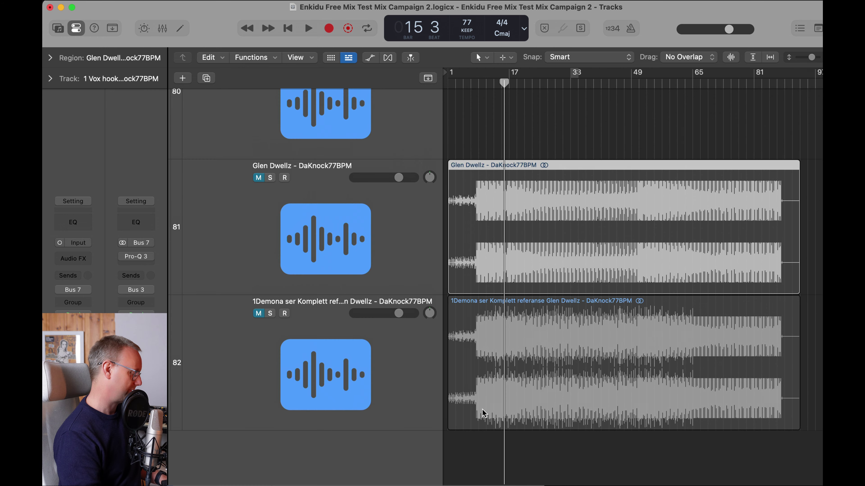
Solo the Komplett referanse track and play it from the start of the song.
left_click(370, 365)
left_click(271, 323)
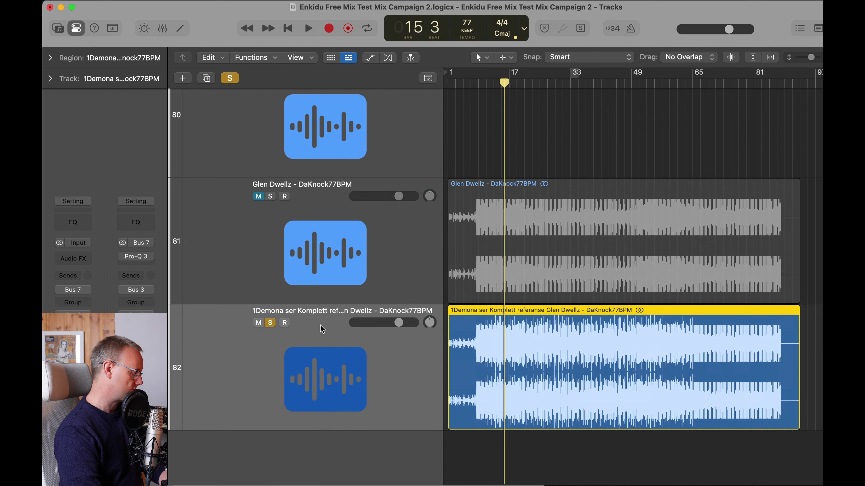
key("space")
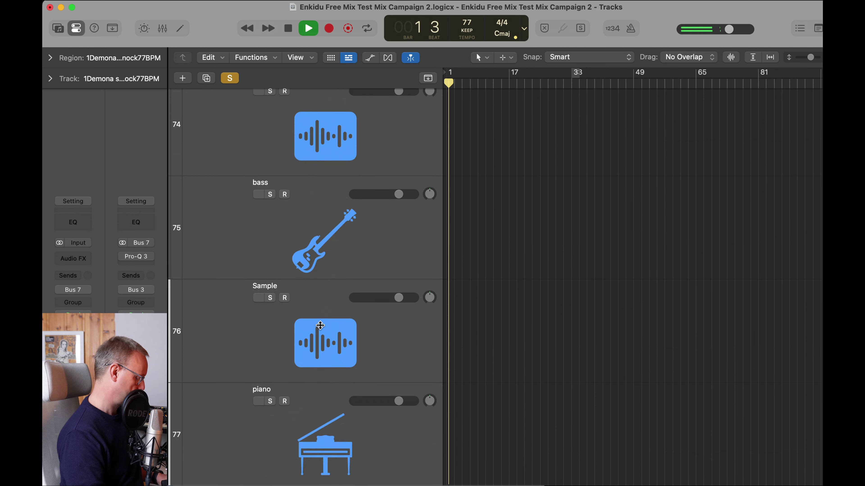
scroll(320, 326, "down", 17)
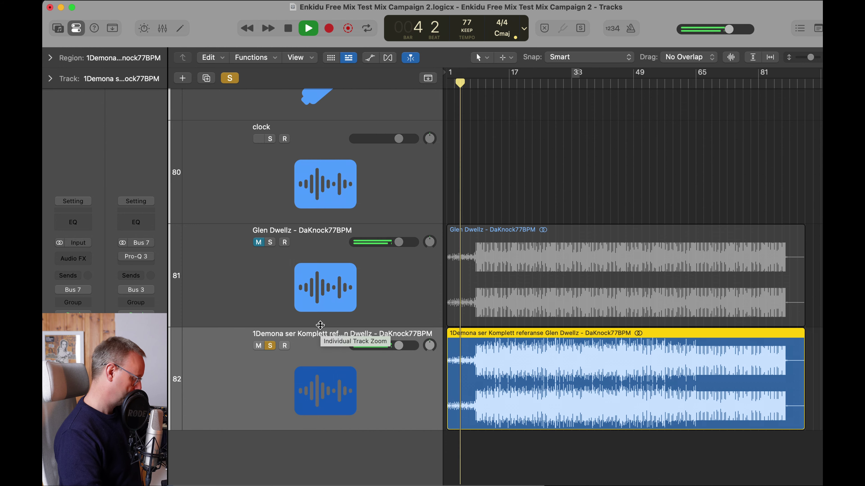
scroll(320, 325, "up", 5)
scroll(320, 326, "up", 6)
scroll(320, 326, "down", 6)
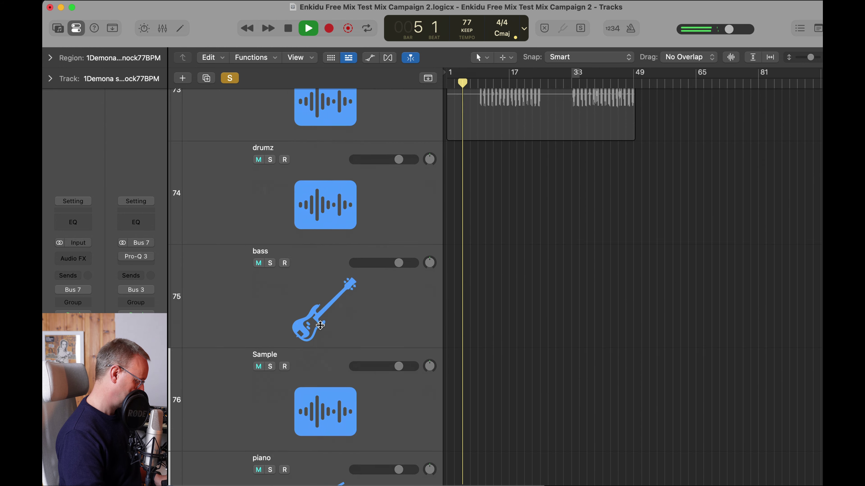
Move the 1 Vox hook intro og outro region to the Verse track and the 1 Hook spor 2 region to Hook M.
key("super+Up")
scroll(320, 326, "down", 5)
left_click(550, 359)
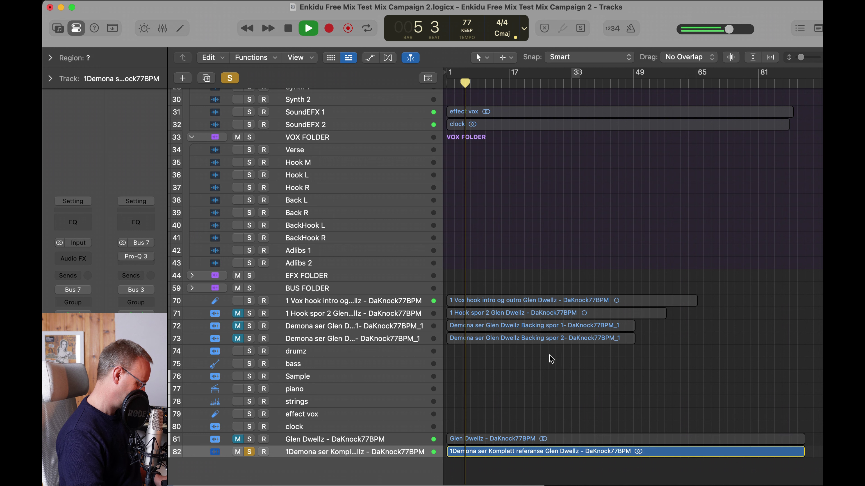
left_click(459, 300)
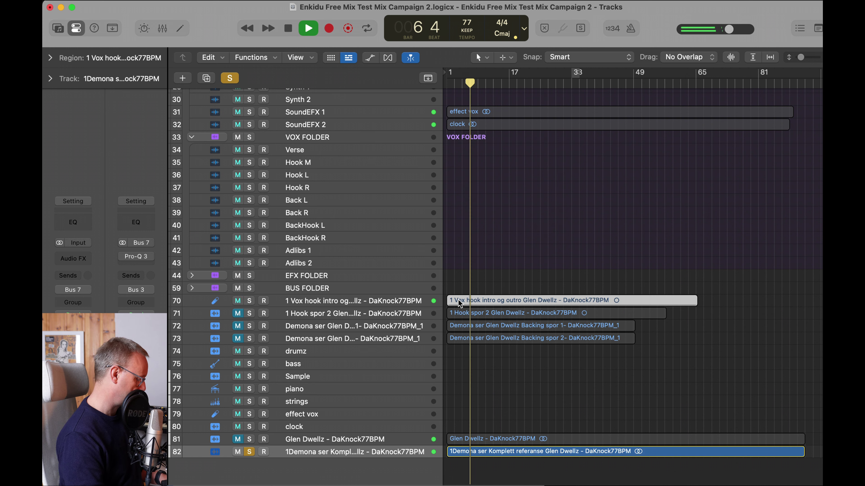
left_click_drag(458, 300, 452, 156)
left_click_drag(457, 311, 445, 166)
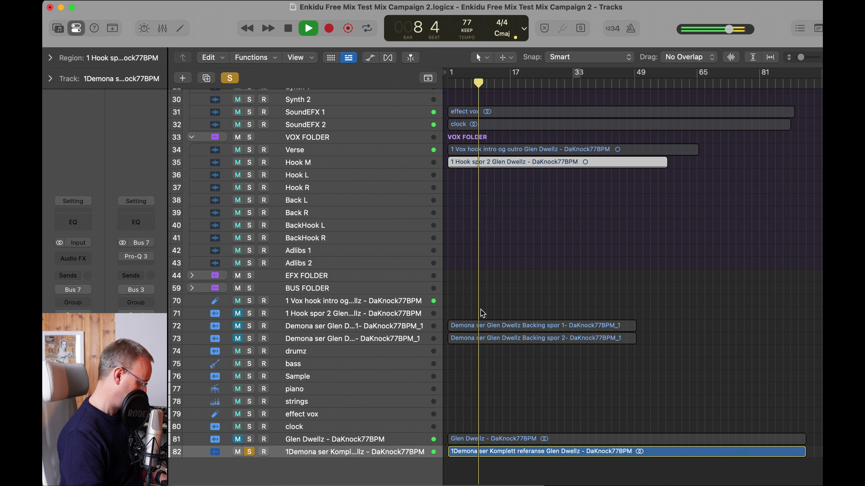
Move the Backing spor 1 and Backing spor 2 regions together onto the Back L and Back R tracks.
left_click(467, 327)
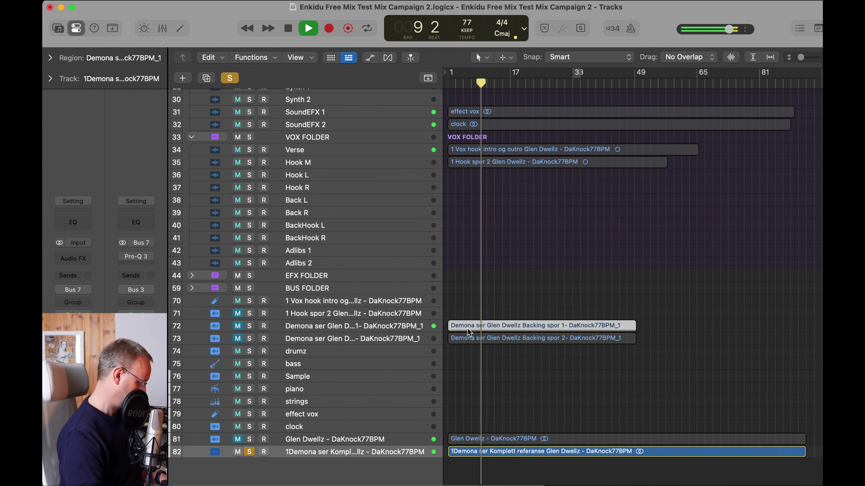
left_click(467, 338, "shift")
left_click_drag(451, 326, 450, 200)
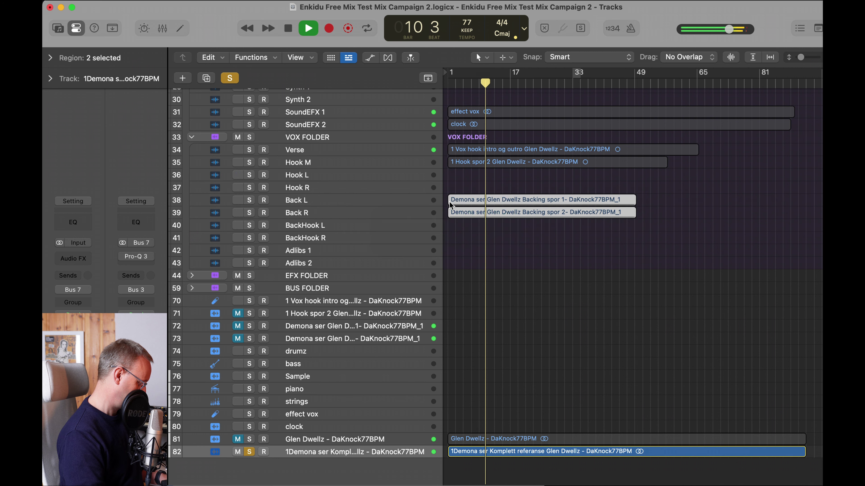
Delete the unused Hook L, Hook R, BackHook L, BackHook R, Adlibs 1 and Adlibs 2 tracks from the VOX FOLDER.
left_click(307, 187)
left_click(316, 177, "shift")
key("super+BackSpace")
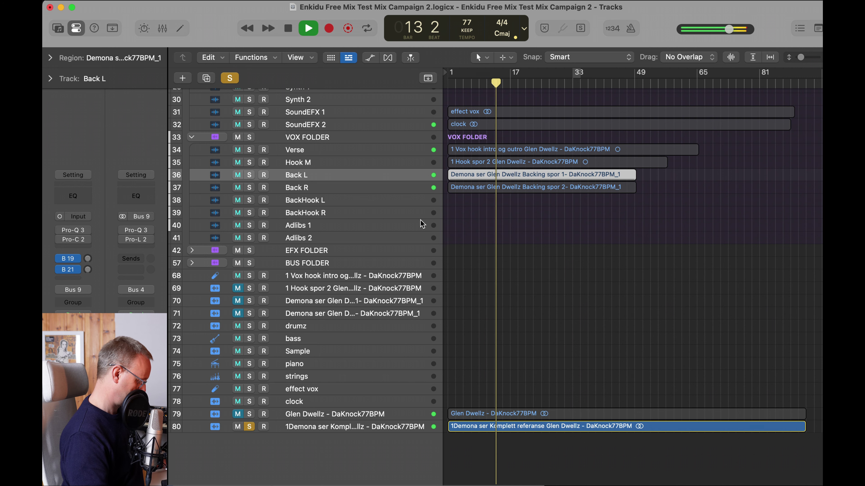
left_click(355, 203)
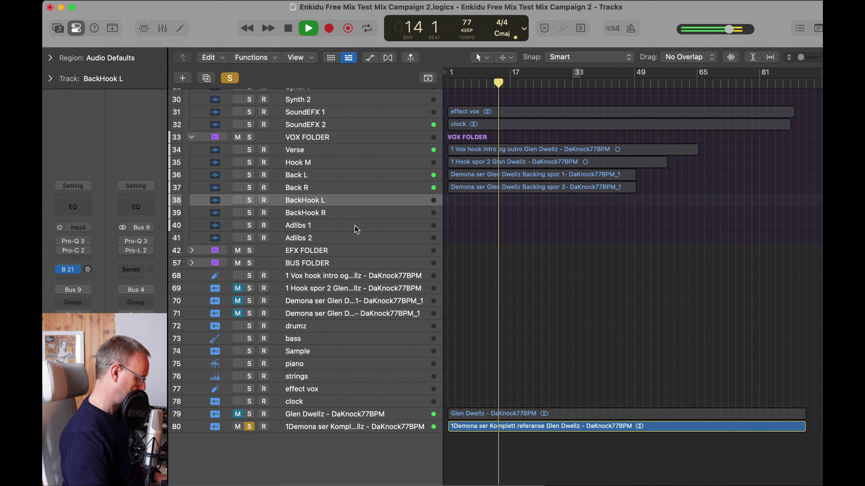
left_click(371, 238, "shift")
key("super+BackSpace")
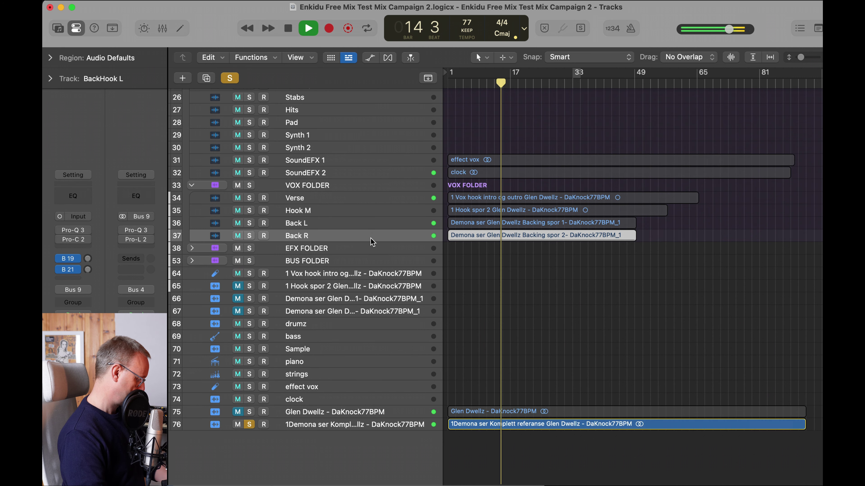
Stop playback and delete the unused tracks from Alt Loop 3 through Synth 2 in the INSTR FOLDER.
key("space")
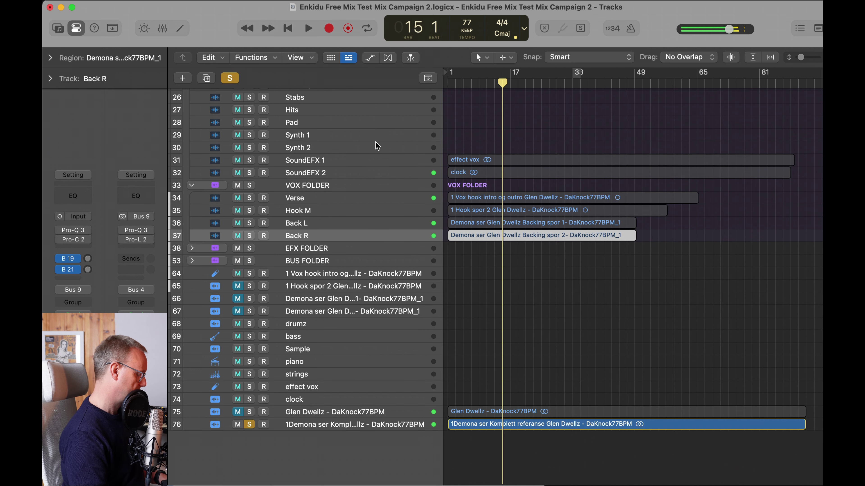
left_click(405, 148)
scroll(403, 140, "up", 4)
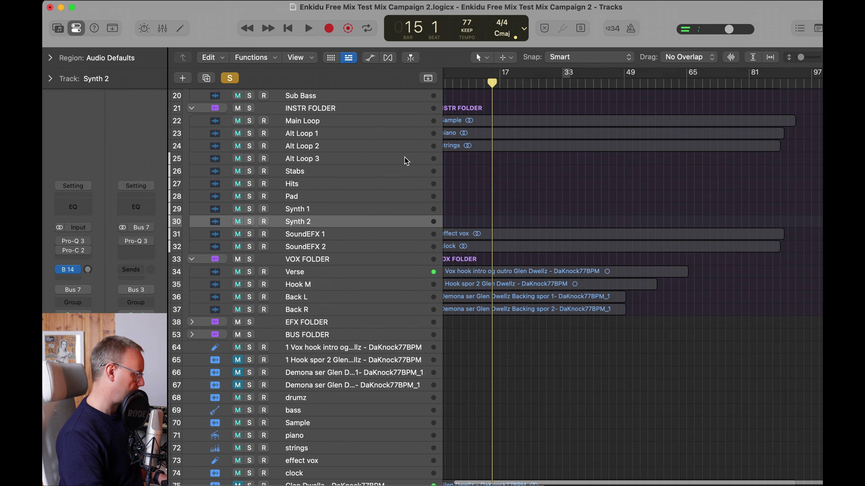
left_click(388, 163, "shift")
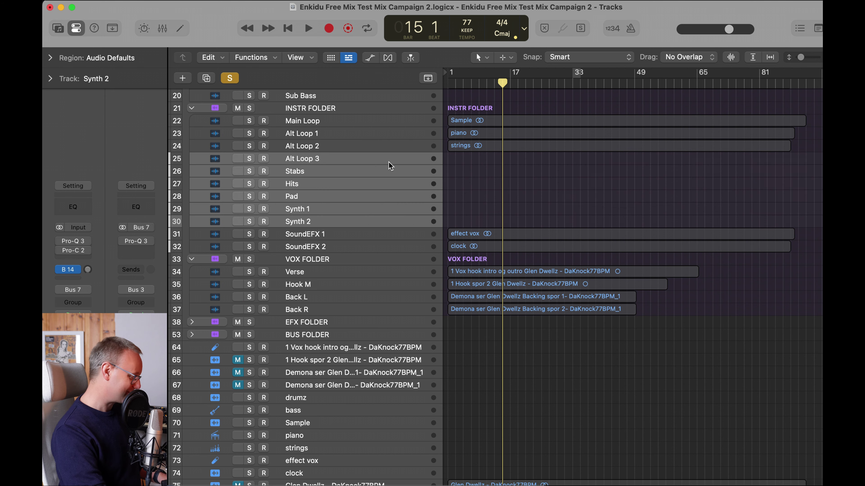
key("super+BackSpace")
Delete the unused Kicks, Snares and Hats stacks plus Tambs, Percs, Cymbal and Sub Bass from the DRUM FOLDER, and return the playhead to bar 1.
scroll(388, 167, "up", 10)
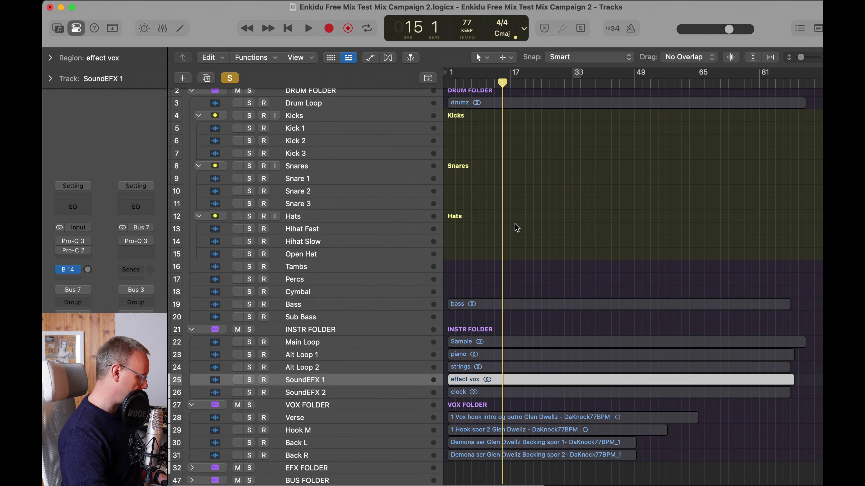
left_click(372, 119)
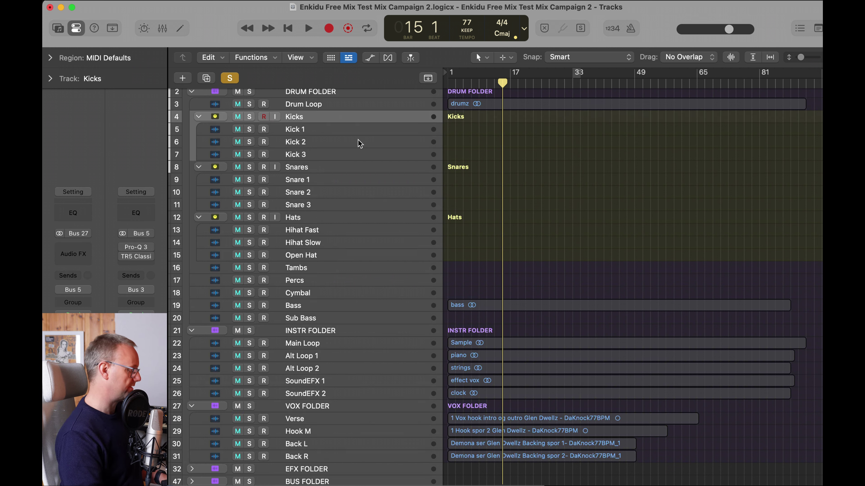
left_click(390, 294, "shift")
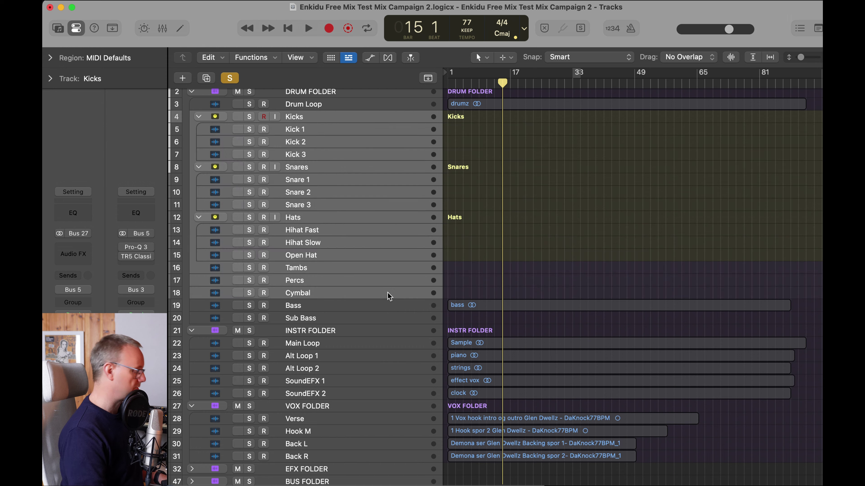
key("super+BackSpace")
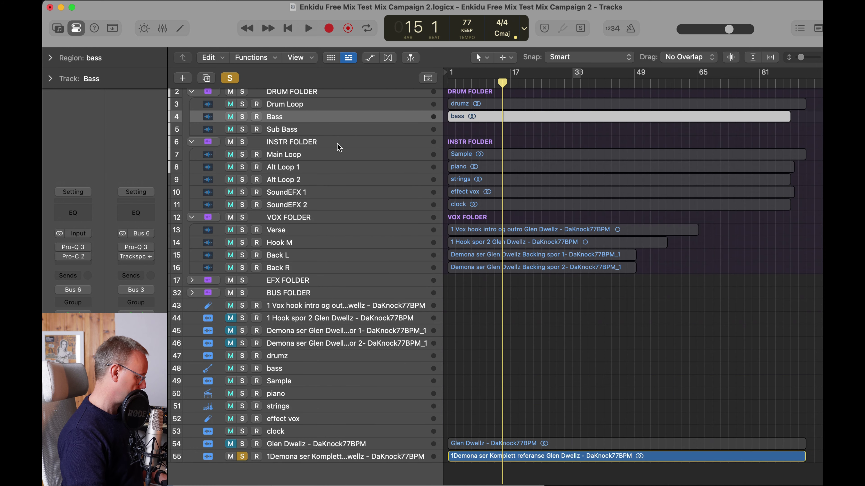
left_click(314, 132)
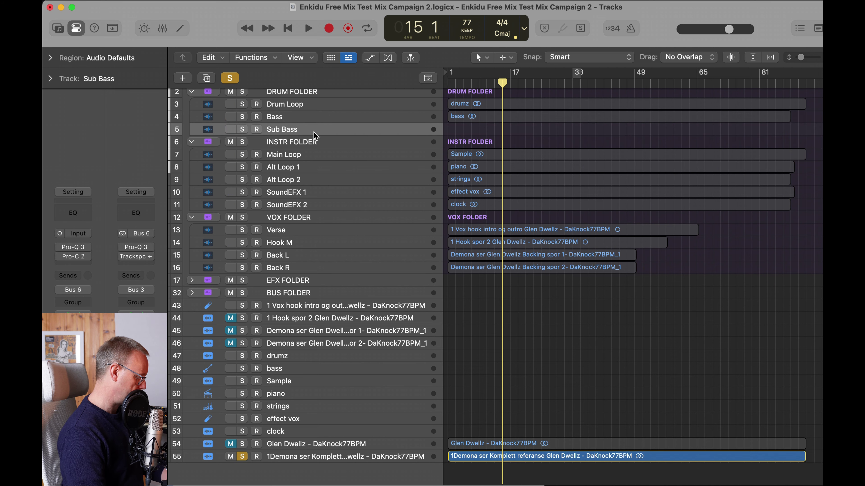
key("super+BackSpace")
key("Return")
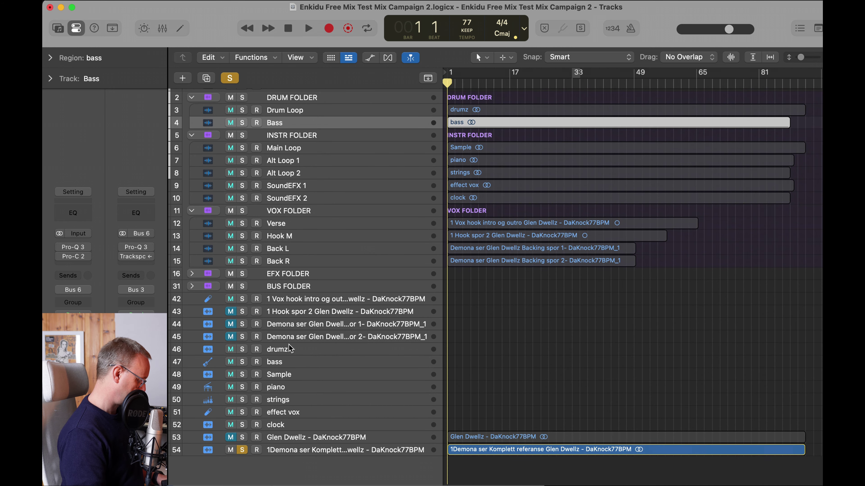
Delete the emptied import tracks from 1 Vox hook intro og outro through clock.
left_click(297, 300)
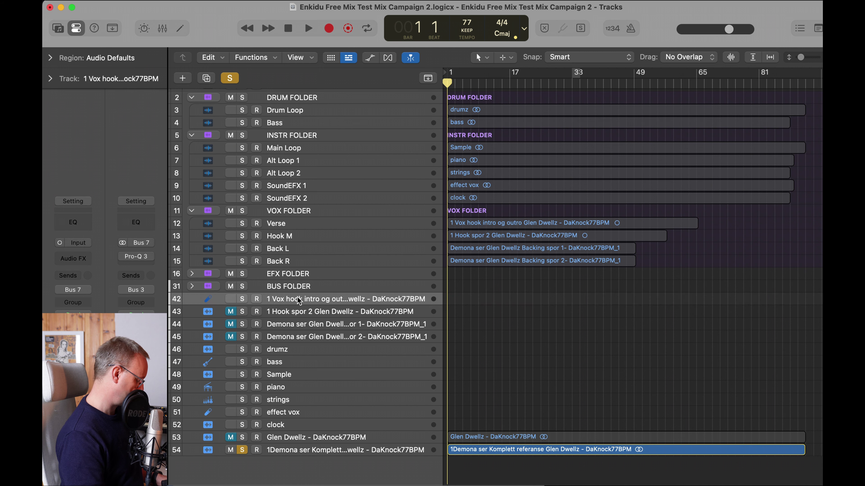
left_click(281, 426, "shift")
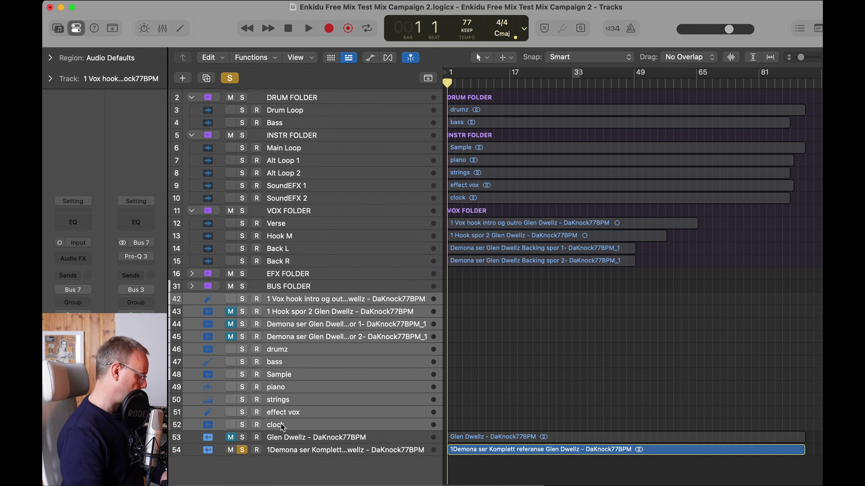
key("super+BackSpace")
Unsolo the Komplett referanse track and hide it together with the other full-mix track below the BUS FOLDER.
left_click(242, 321)
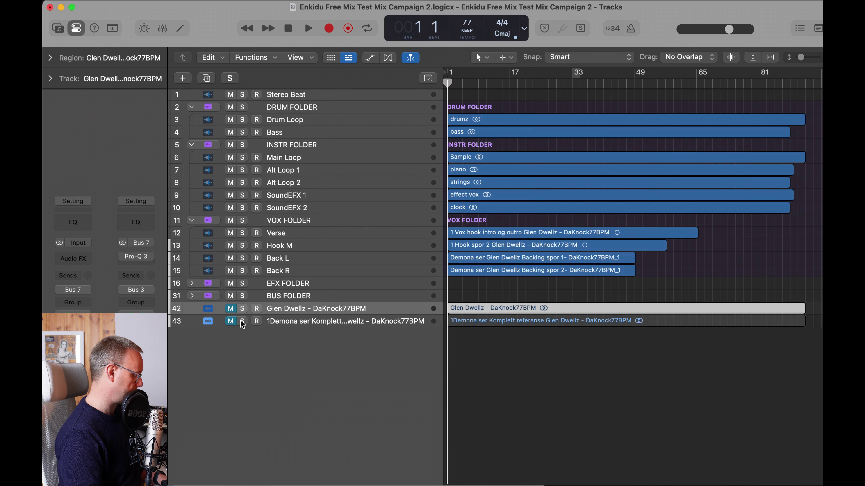
left_click_drag(471, 342, 481, 312)
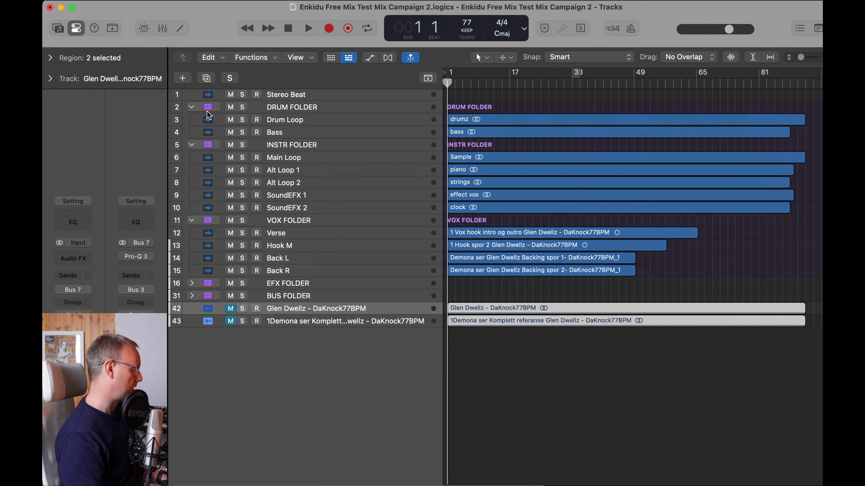
left_click(333, 322, "shift")
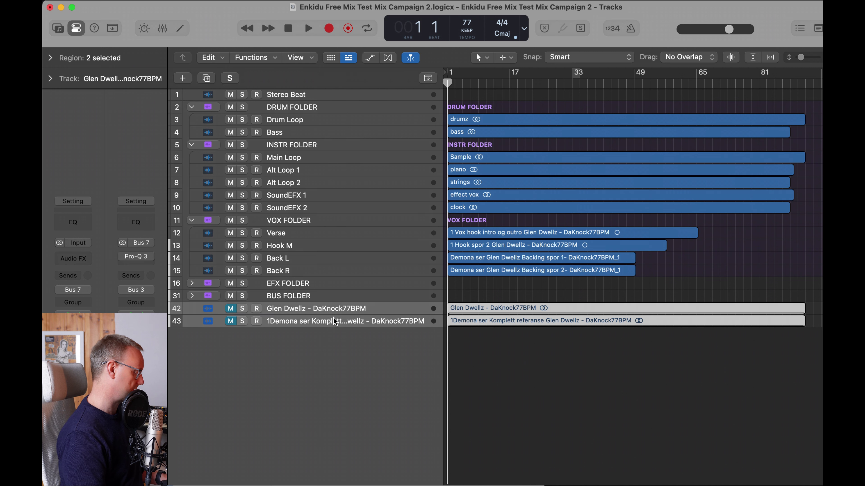
right_click(333, 322)
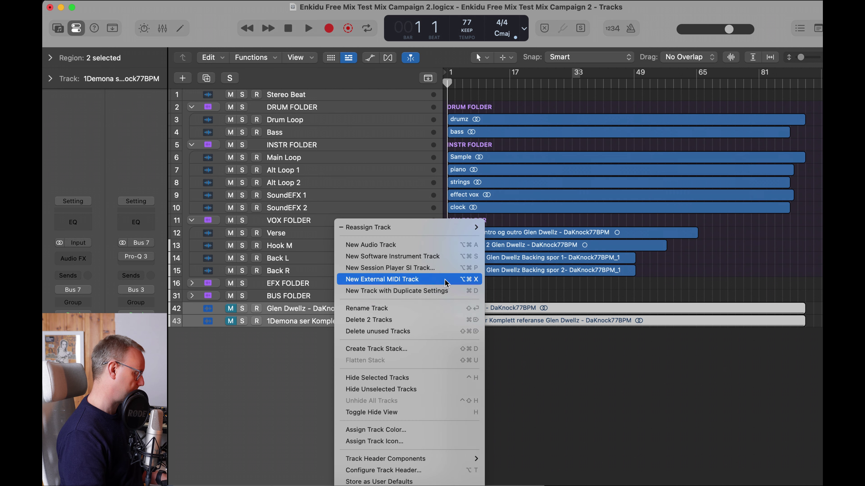
left_click(404, 380)
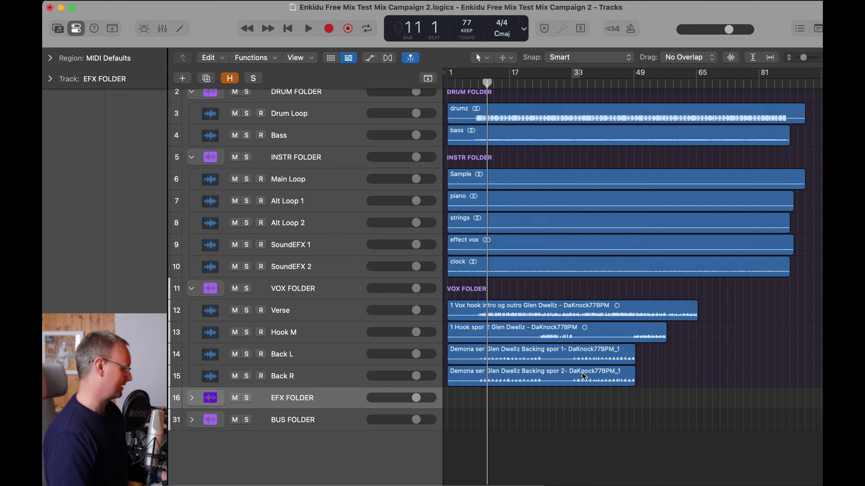
Compare the enlarged waveforms of the drum, instrument and vocal tracks, and examine the Verse vocal along its length.
scroll(519, 160, "up", 5)
scroll(519, 160, "up", 10)
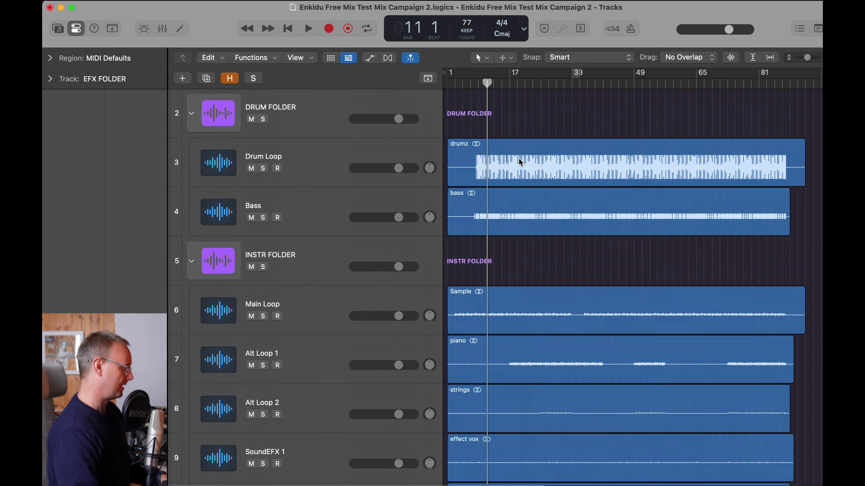
scroll(520, 159, "down", 15)
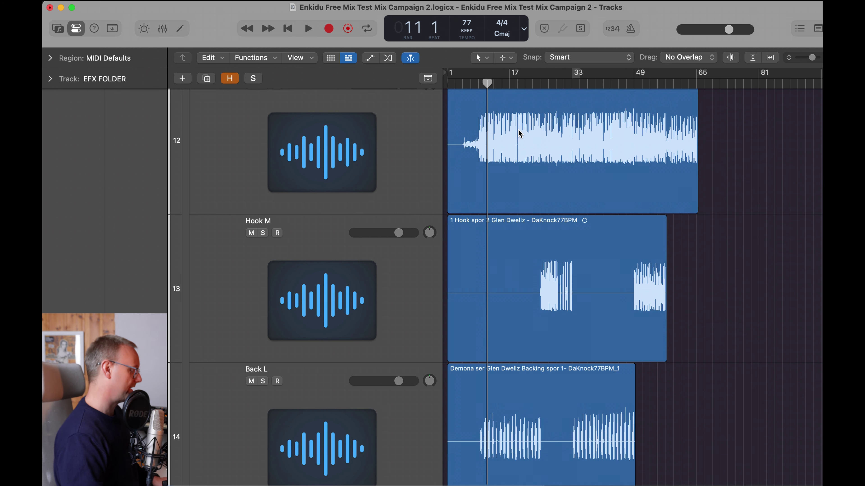
scroll(517, 129, "up", 3)
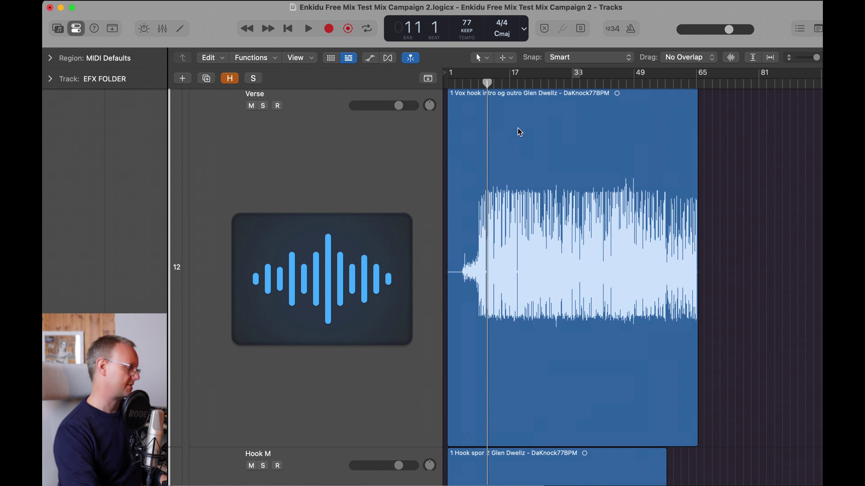
scroll(508, 171, "up", 5)
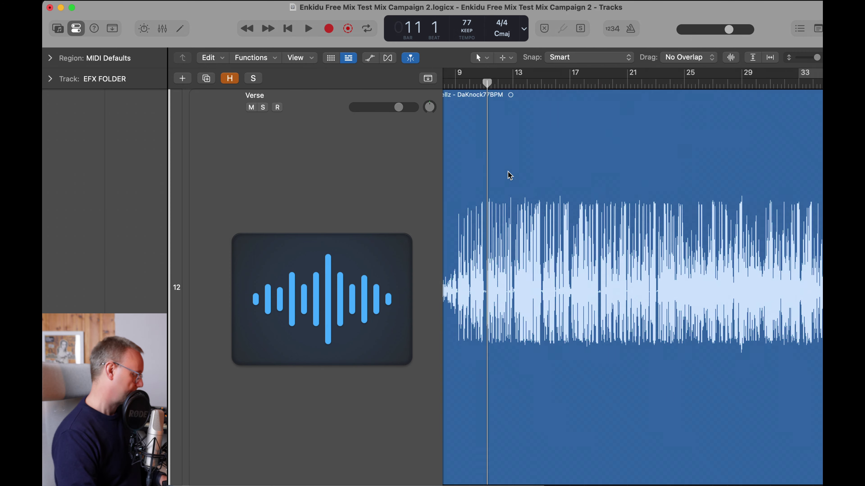
scroll(508, 171, "left", 4)
scroll(508, 172, "down", 3)
scroll(508, 175, "left", 3)
scroll(508, 175, "down", 1)
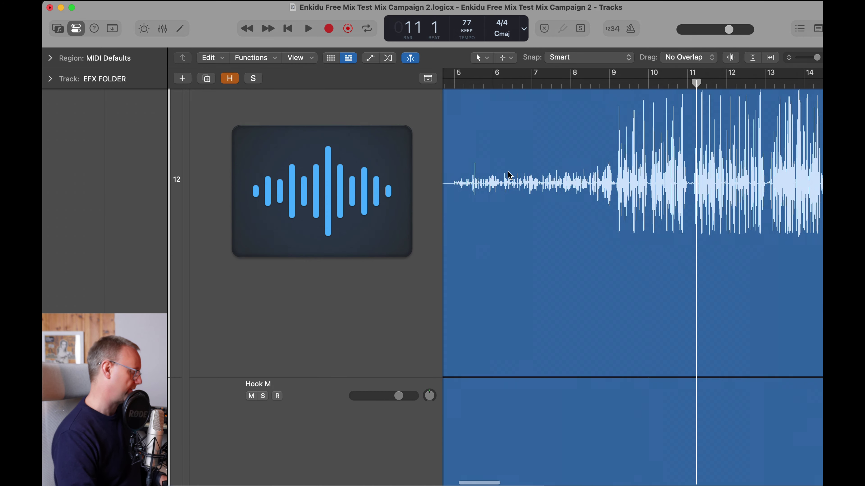
scroll(510, 188, "left", 2)
scroll(509, 188, "right", 6)
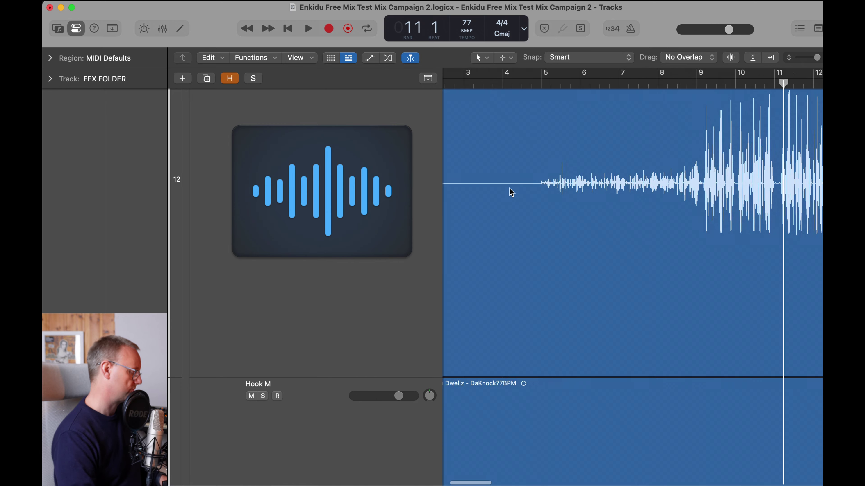
scroll(510, 192, "right", 8)
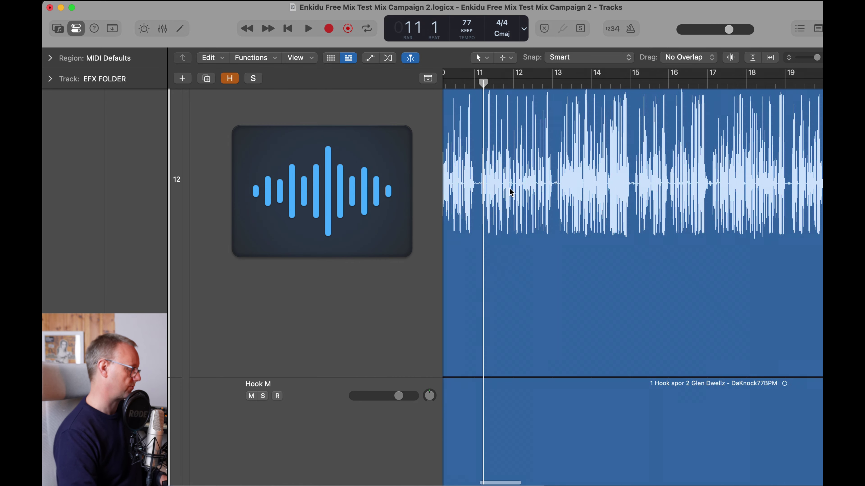
scroll(510, 192, "right", 10)
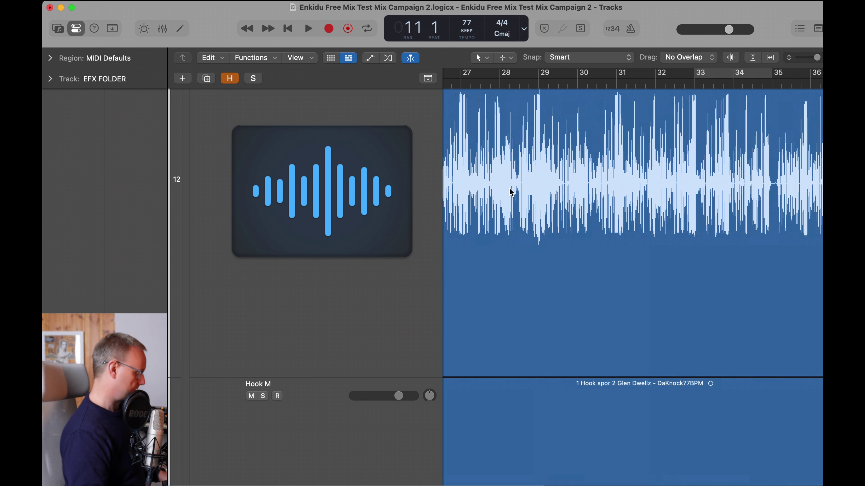
scroll(511, 193, "left", 5)
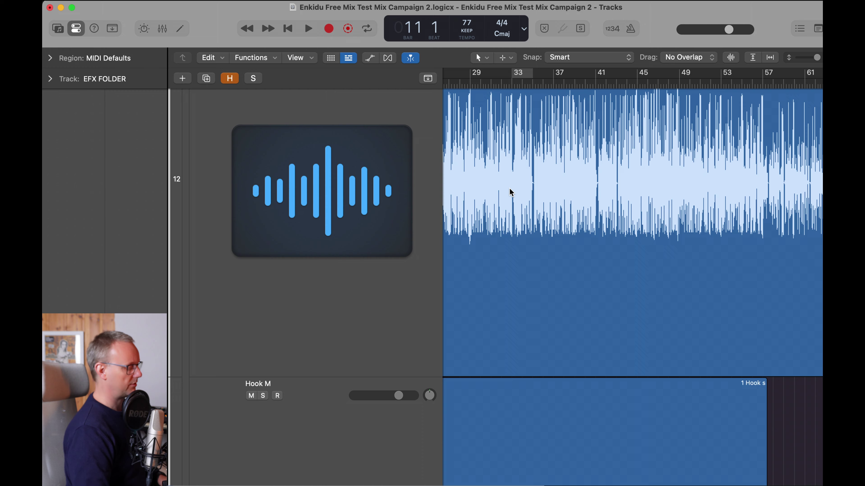
Examine the soloed Verse vocal's peaks and gaps around bar 16, both close up and across the whole region.
scroll(511, 192, "left", 4)
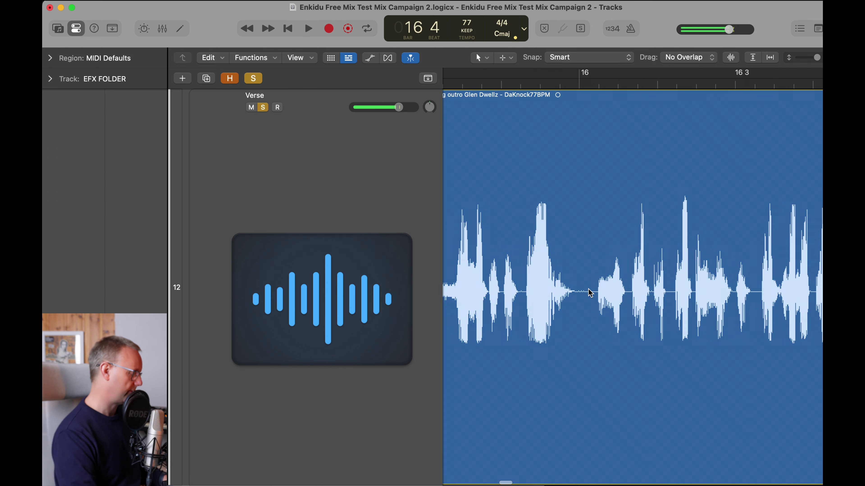
scroll(590, 293, "left", 2)
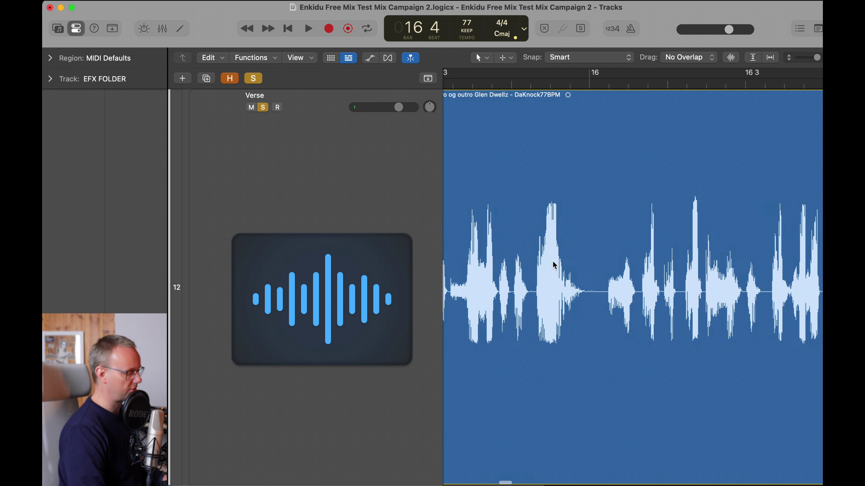
scroll(554, 266, "left", 4)
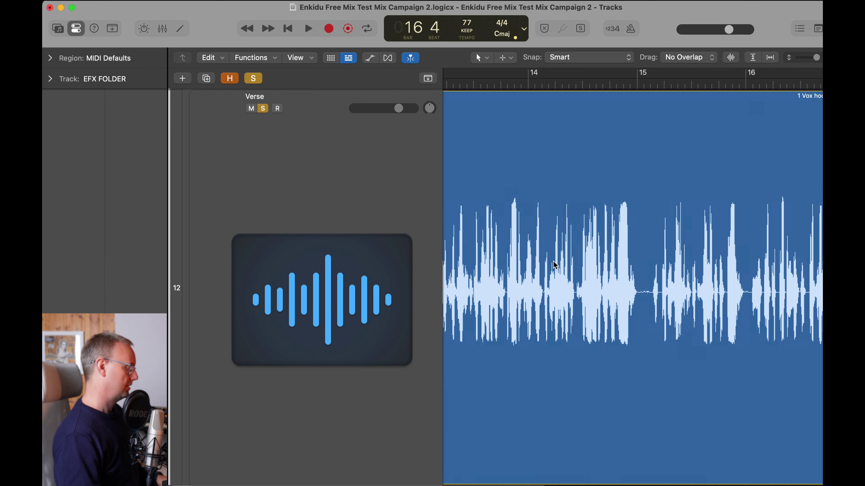
key("super+Right")
key("super+Right")
key("super+Left")
key("super+Left")
key("super+Left")
key("super+Left")
key("super+Left")
key("super+Left")
key("super+Left")
key("super+Left")
key("super+Left")
key("super+Left")
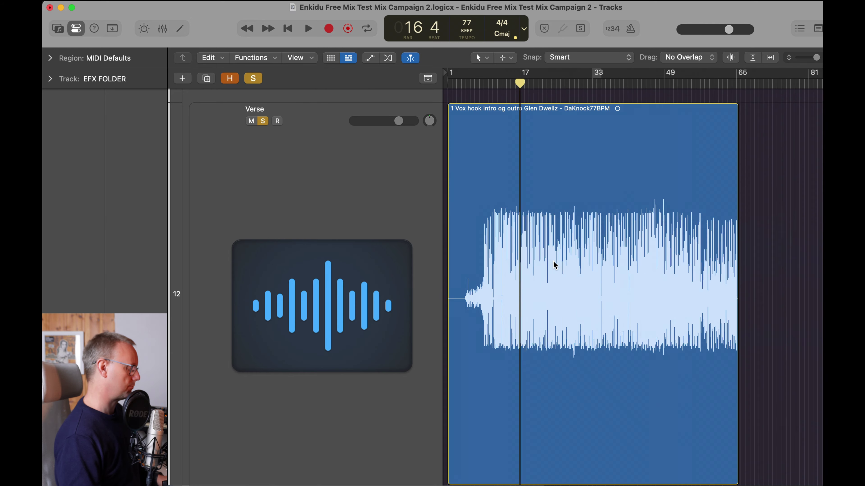
key("super+Left")
key("super+Left")
key("super+Right")
key("super+Right")
key("super+Right")
key("super+Right")
key("super+Right")
key("super+Right")
key("super+Left")
key("super+Left")
key("super+Left")
key("super+Left")
key("super+Left")
key("super+Right")
key("super+Right")
key("super+Right")
key("super+Right")
key("super+Right")
key("super+Right")
key("super+Right")
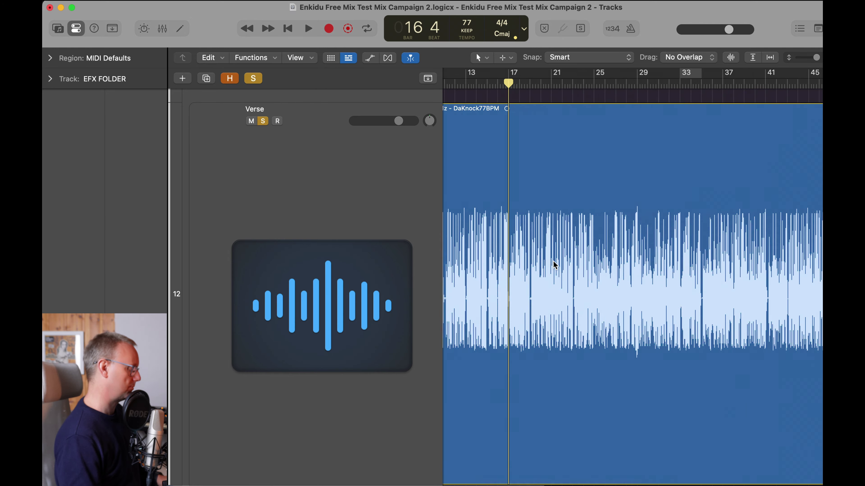
key("super+Right")
Open the Pro-C 2 compressor on the Verse track and play the vocal from about bar 25.
left_click(261, 218)
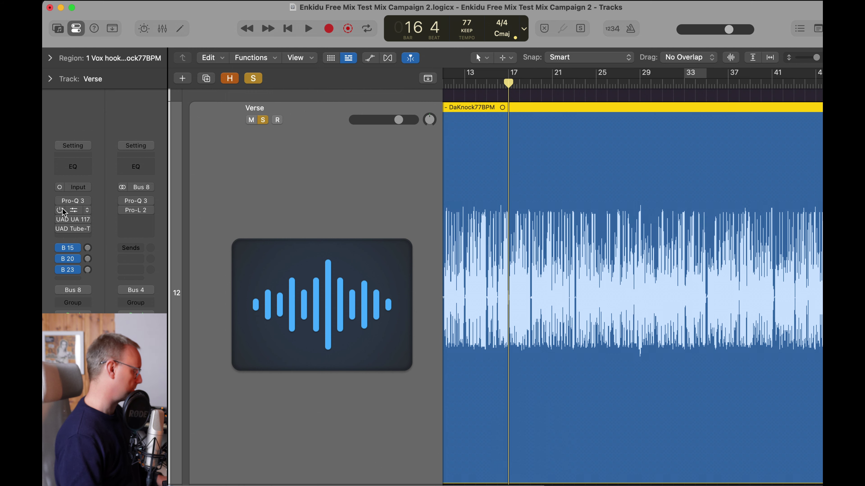
left_click(75, 210)
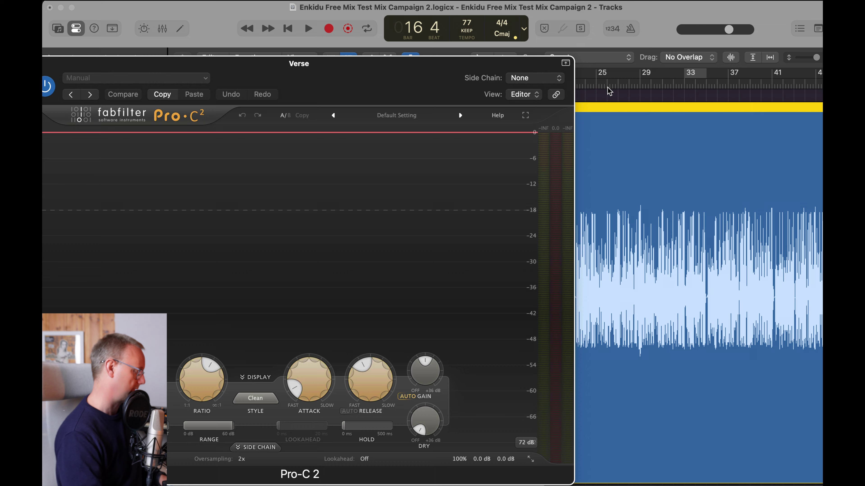
left_click(609, 91)
key("space")
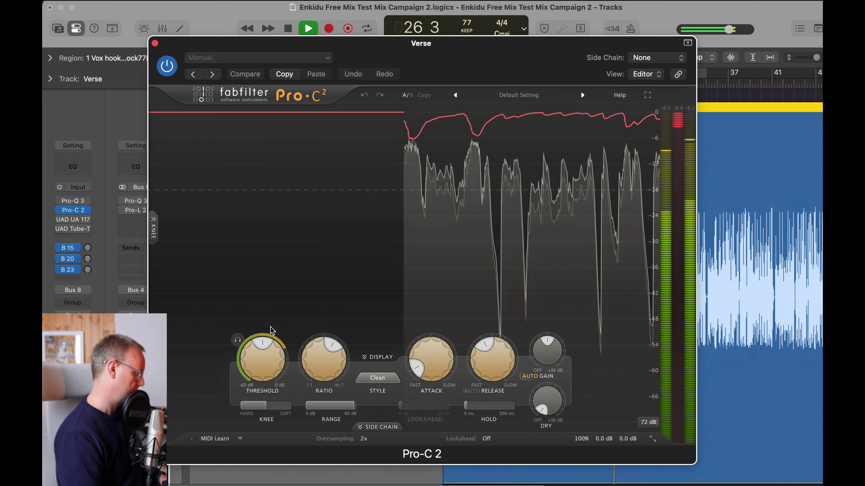
Lower the Verse compressor's threshold to about -26 dB, make its attack slightly slower and its release faster, with playback stopped.
left_click_drag(259, 348, 254, 356)
key("space")
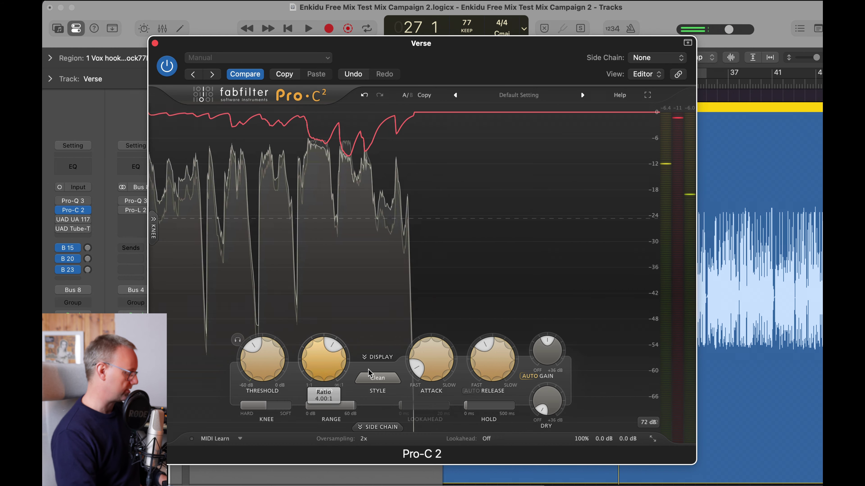
left_click_drag(414, 369, 414, 367)
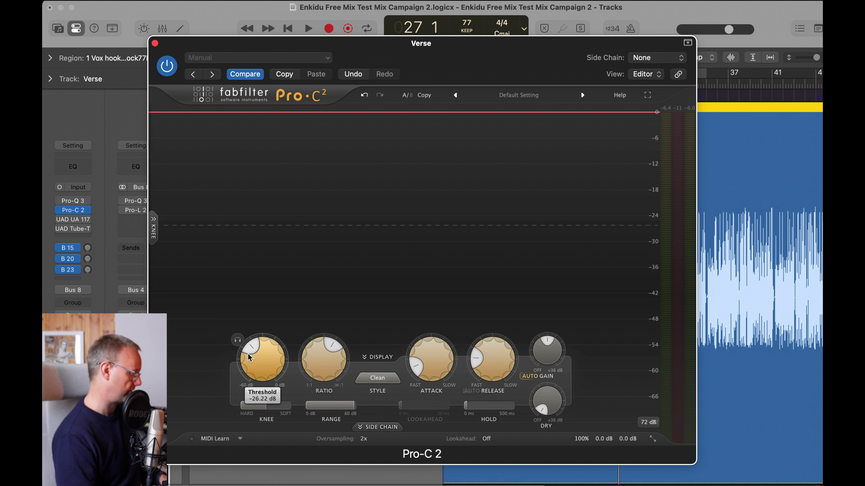
Play the Verse vocal from bar 27 and lower the compressor's threshold slightly to about -27 dB, monitoring its gain reduction.
key("space")
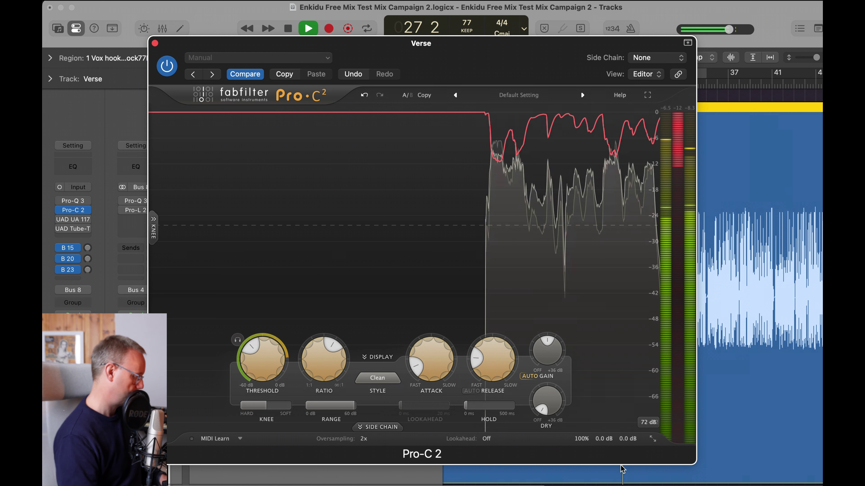
mouse_move(626, 439)
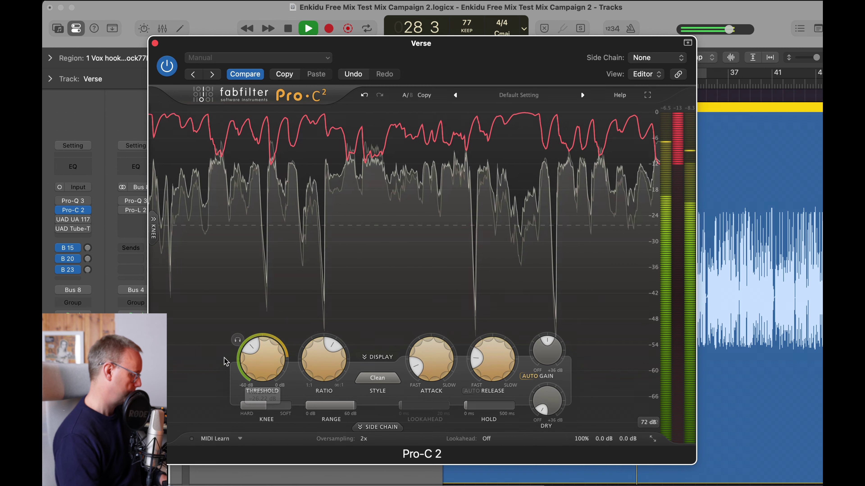
left_click_drag(257, 345, 257, 347)
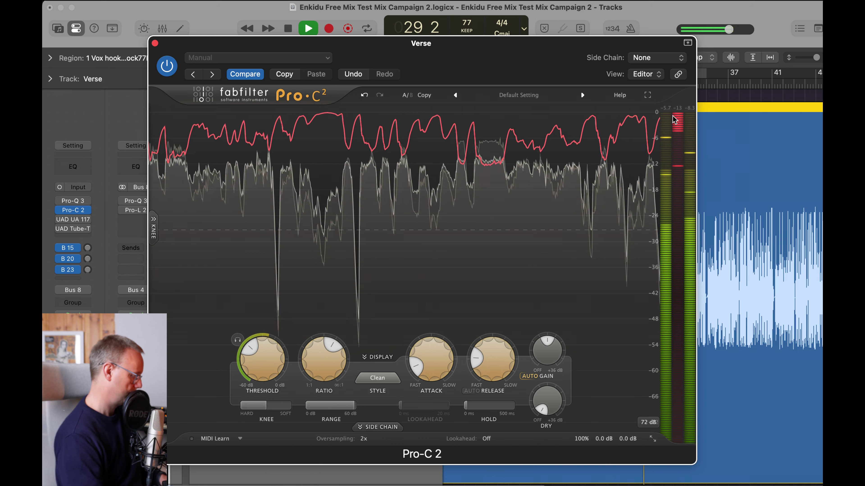
left_click(678, 118)
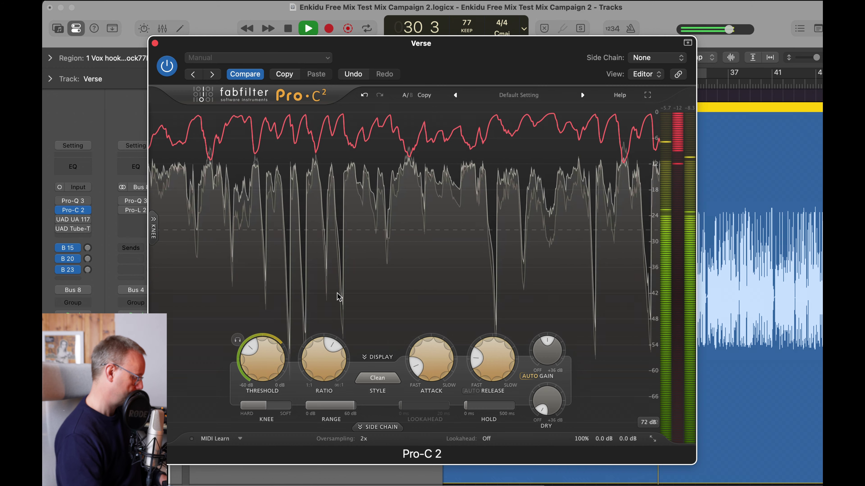
Compare the Verse vocal with Pro-C 2 bypassed and active from about bar 31, stopping playback at bar 37.
left_click(408, 95)
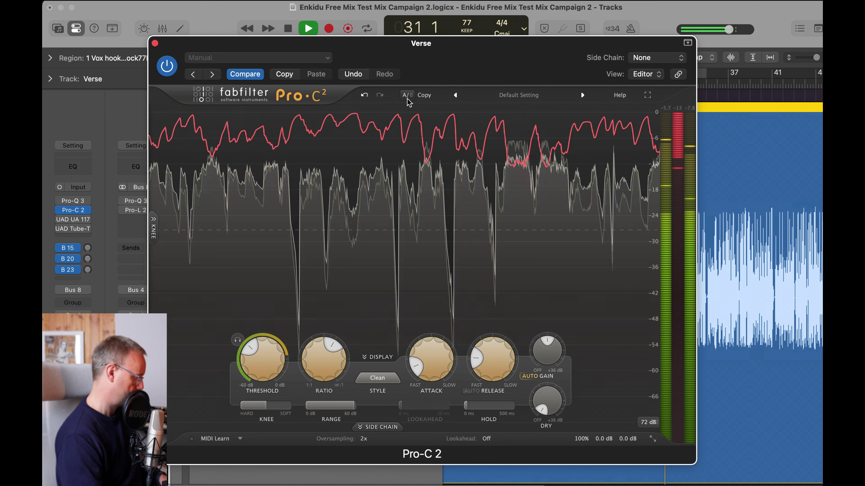
left_click(408, 95)
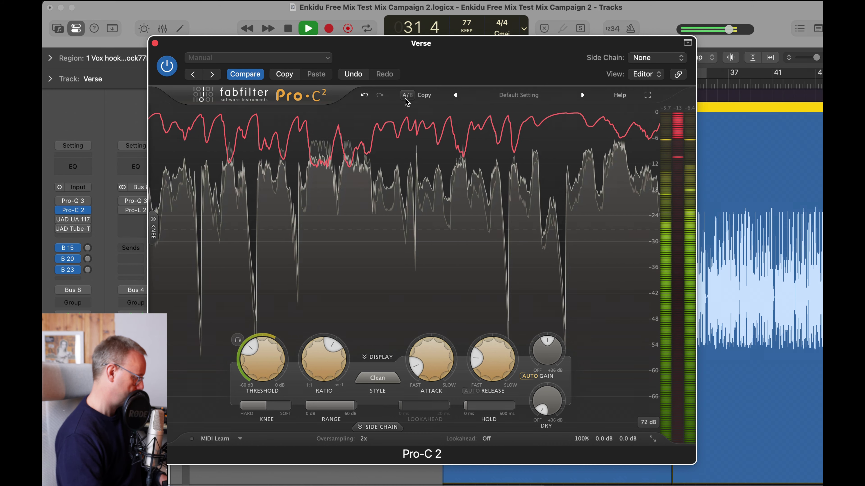
left_click(166, 66)
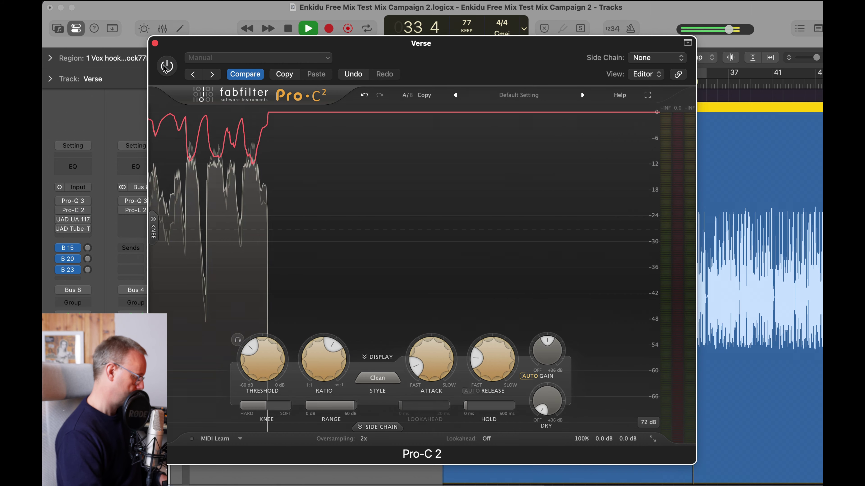
left_click(165, 66)
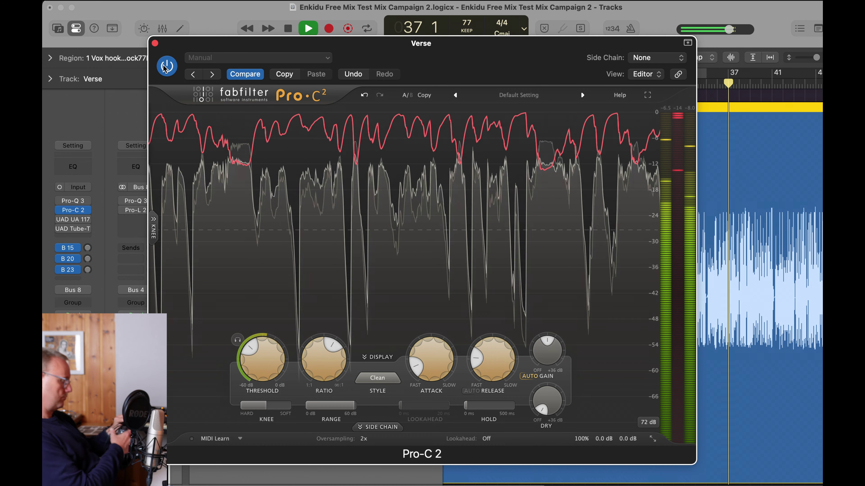
key("space")
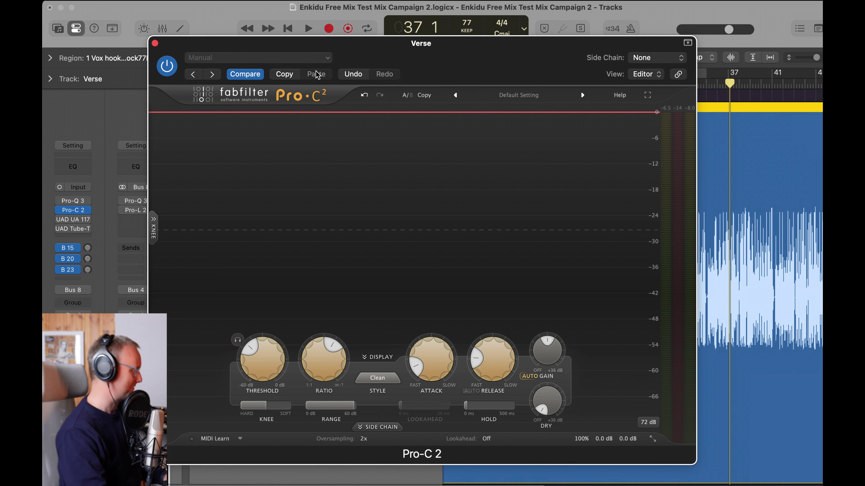
Compare the bypassed and compressed Verse vocal again from bar 37, close Pro-C 2 and stop playback at bar 41.
key("space")
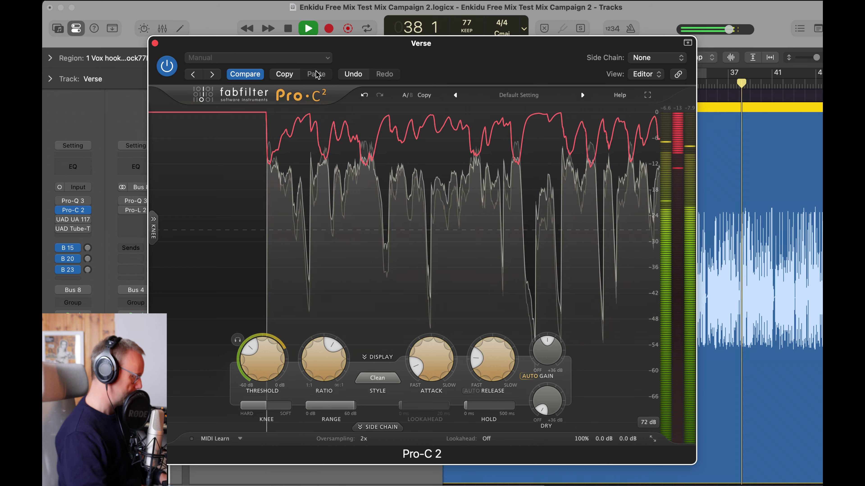
left_click(170, 74)
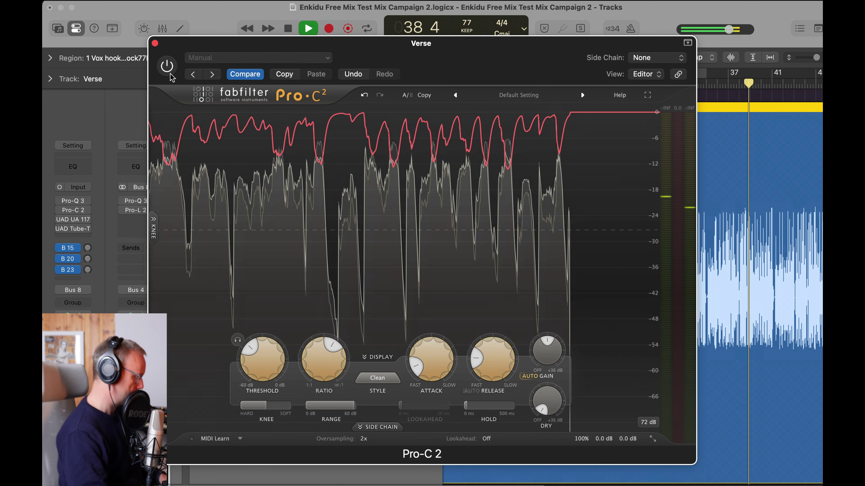
left_click(167, 74)
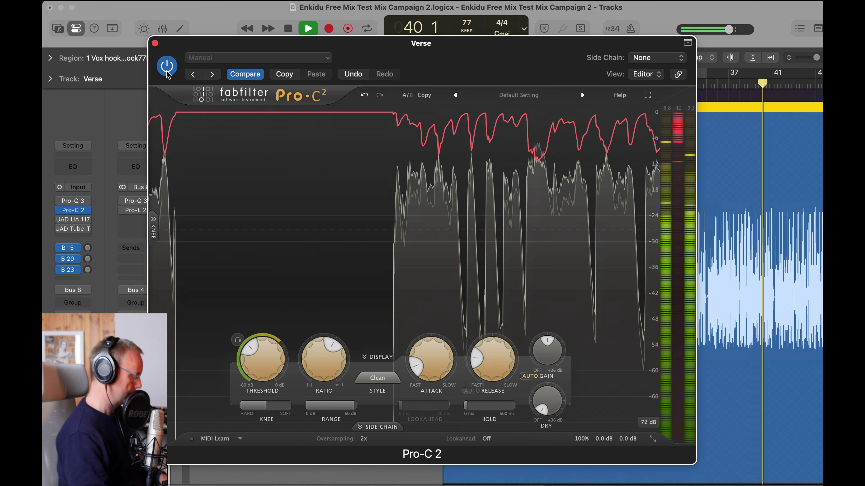
left_click(155, 43)
key("space")
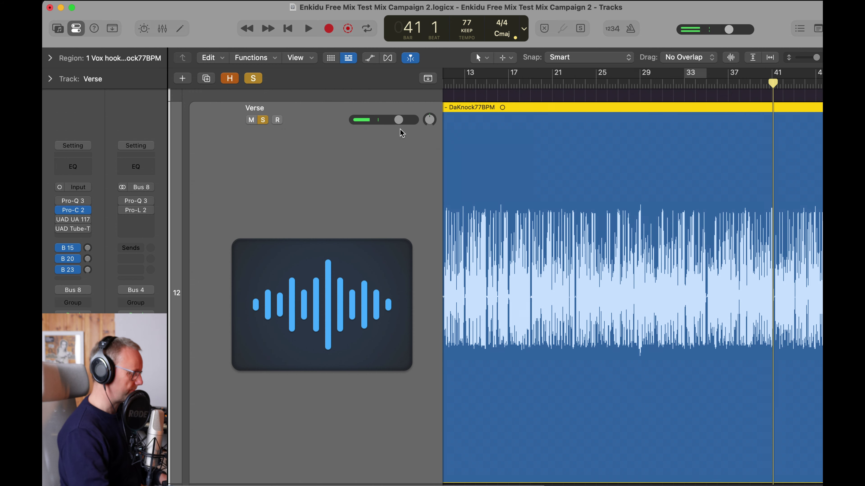
Examine the Verse waveform over its whole length together with the Hook M track below it.
key("super+Up")
key("super+Left")
key("super+Right")
key("super+Right")
key("super+Right")
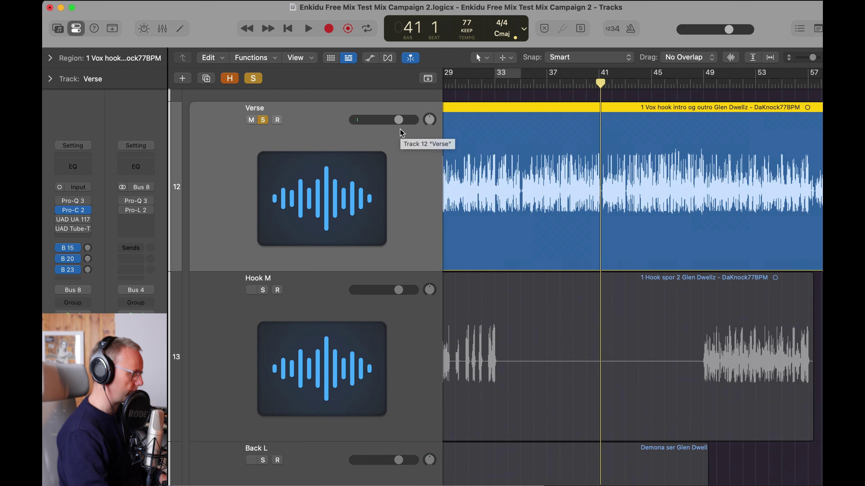
scroll(400, 129, "left", 10)
key("super+Left")
key("super+Left")
key("super+Left")
key("super+Left")
key("super+Left")
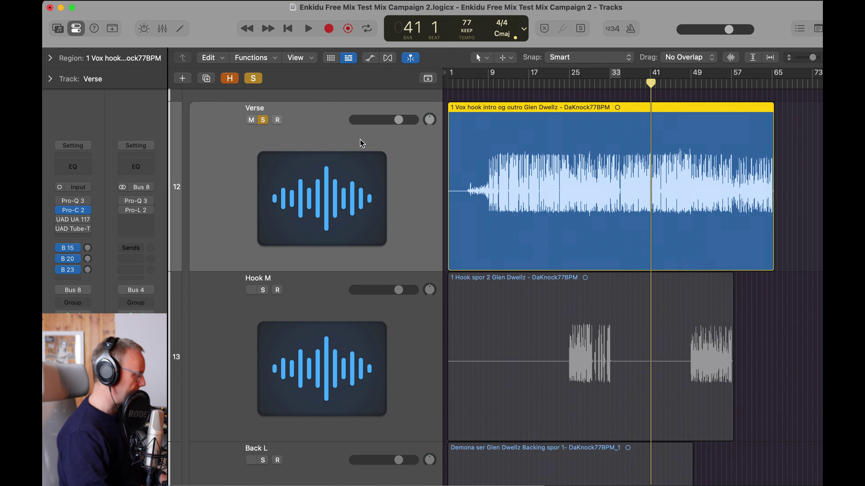
Reopen Pro-C 2 on the Verse track, check the compression from bar 41 to bar 43 and close it again.
left_click(72, 212)
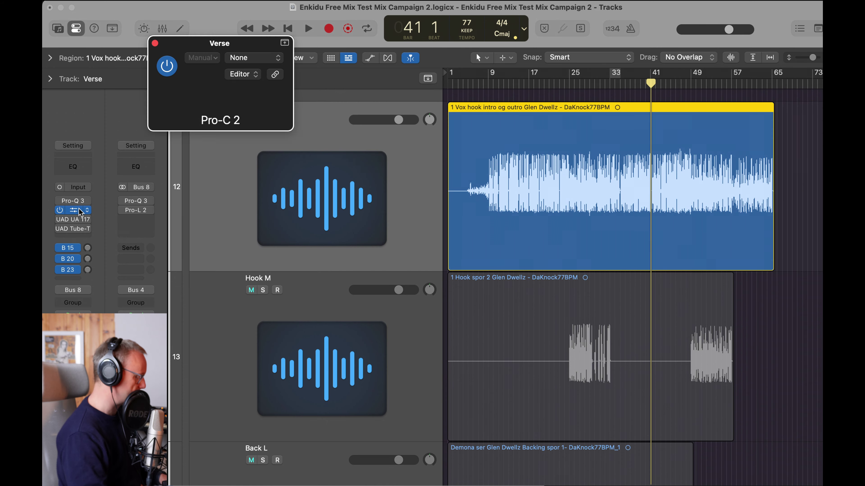
key("space")
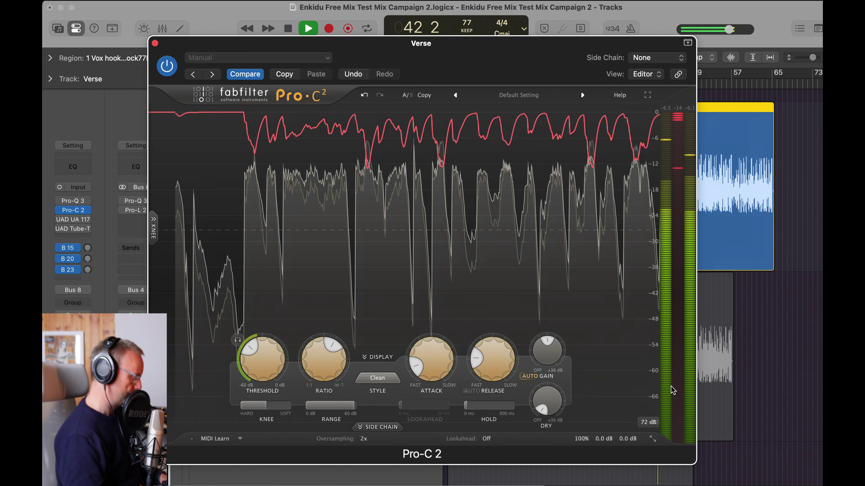
key("space")
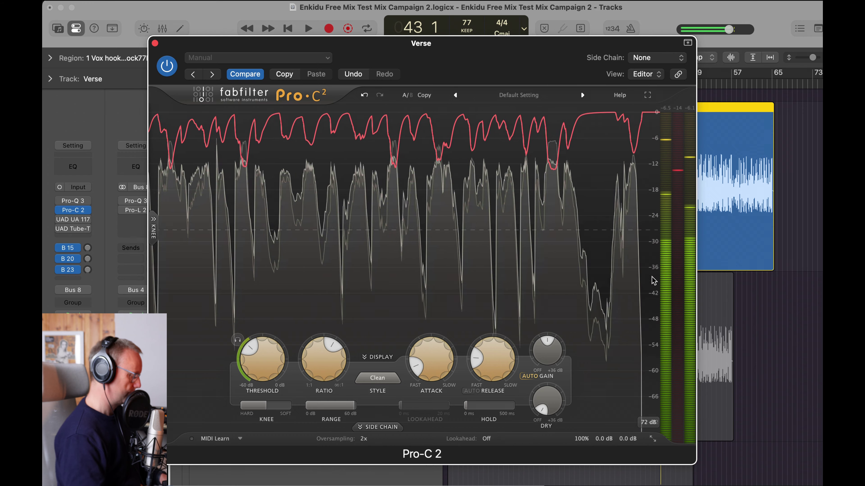
left_click(155, 43)
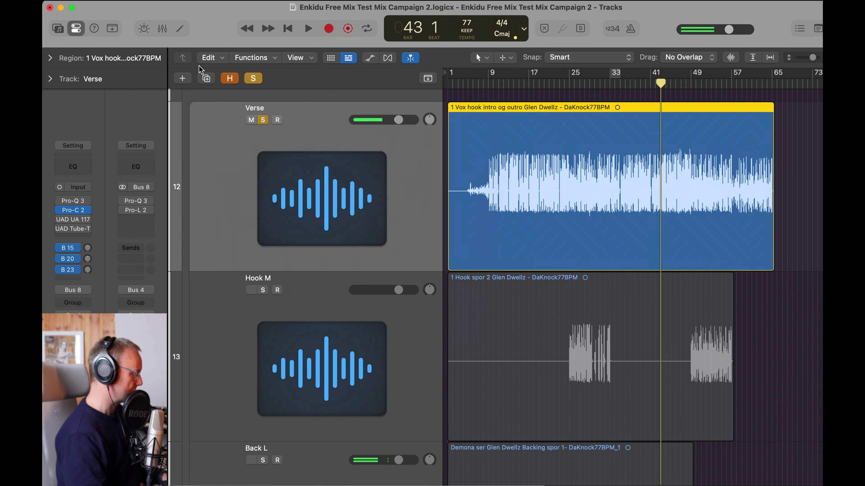
Bounce the Verse region in place to a new track directly below the original.
right_click(561, 197)
left_click(608, 222)
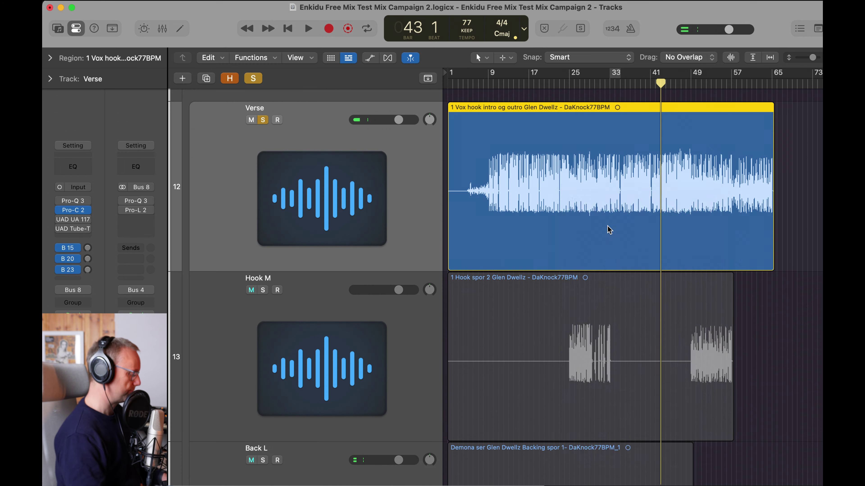
left_click(535, 345)
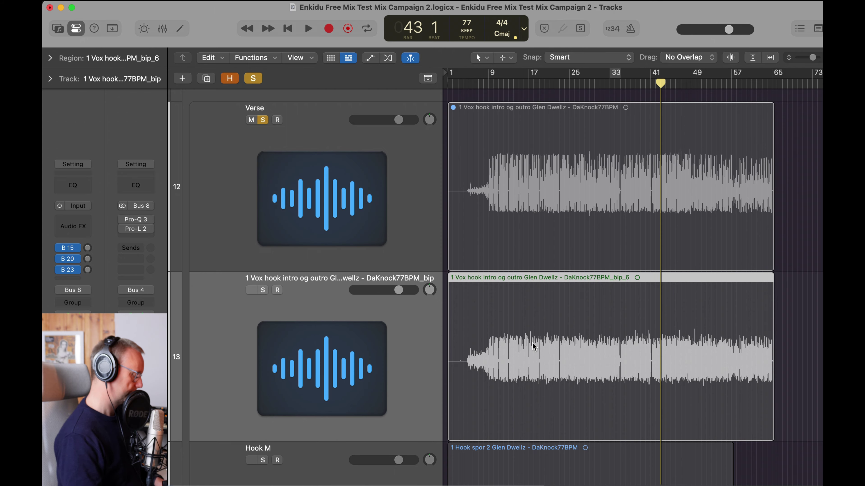
Compare the enlarged waveform of the bounced vocal with the original Verse waveform above it.
scroll(533, 346, "down", 5)
key("ctrl+z")
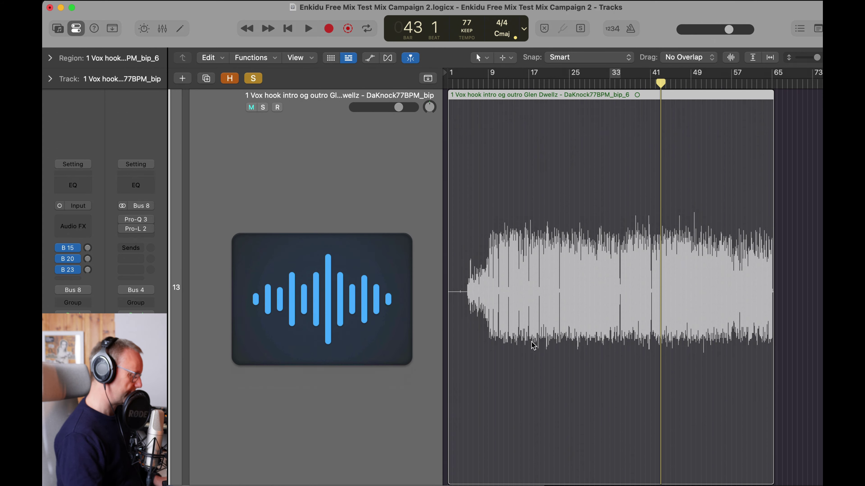
key("super+Right")
key("super+Up")
key("super+Down")
scroll(533, 346, "left", 3)
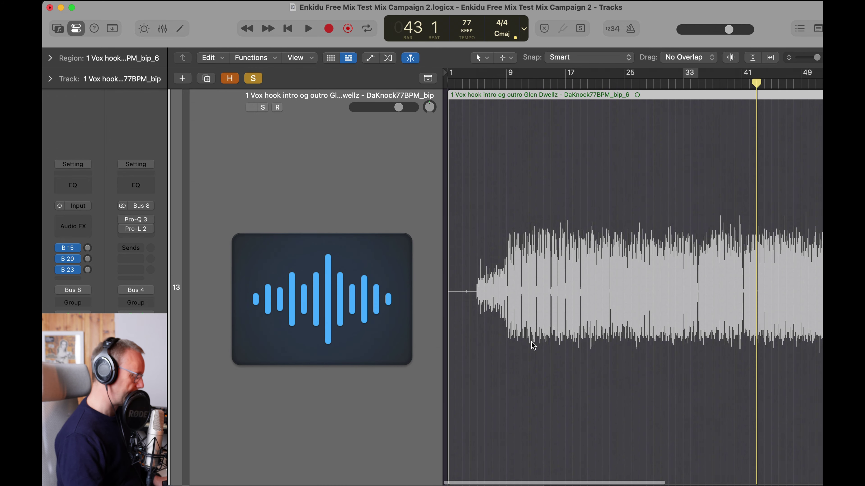
scroll(533, 346, "down", 4)
scroll(533, 346, "up", 8)
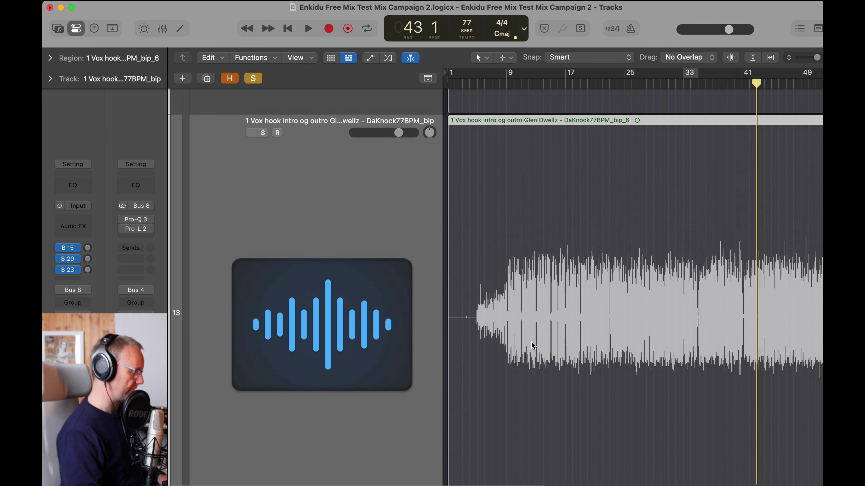
scroll(533, 347, "up", 5)
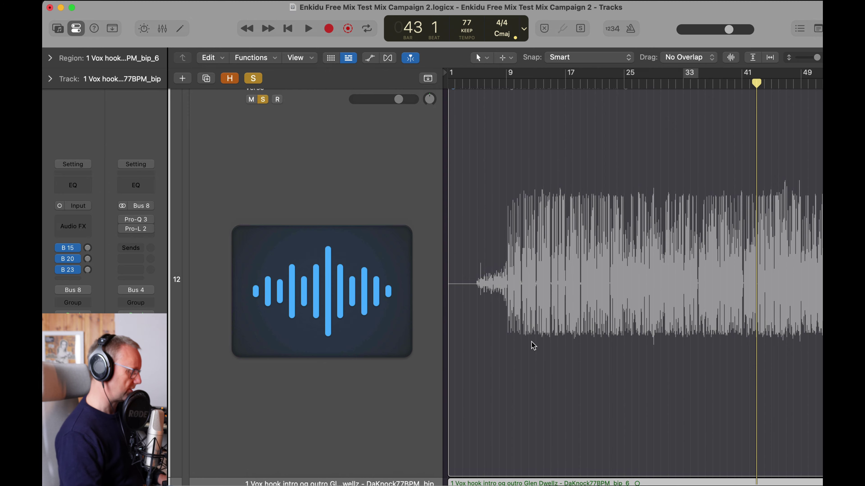
scroll(533, 346, "down", 10)
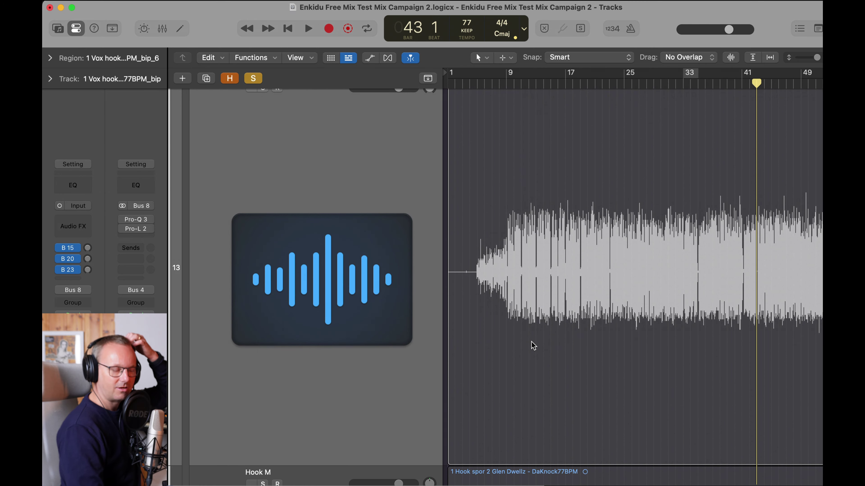
Check the bounced vocal against the neighbouring Hook M track, returning to the enlarged bounced region.
scroll(533, 346, "down", 8)
scroll(533, 346, "up", 3)
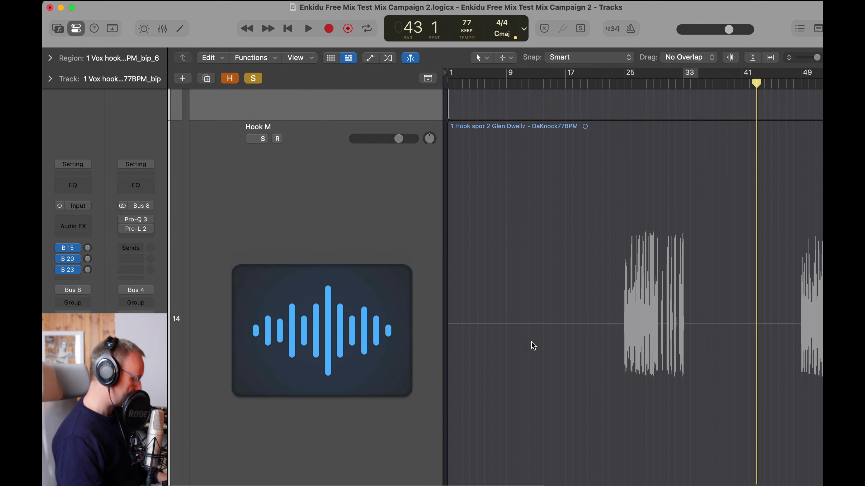
key("super+Up")
key("super+Up")
key("super+Up")
key("super+Up")
scroll(533, 346, "up", 9)
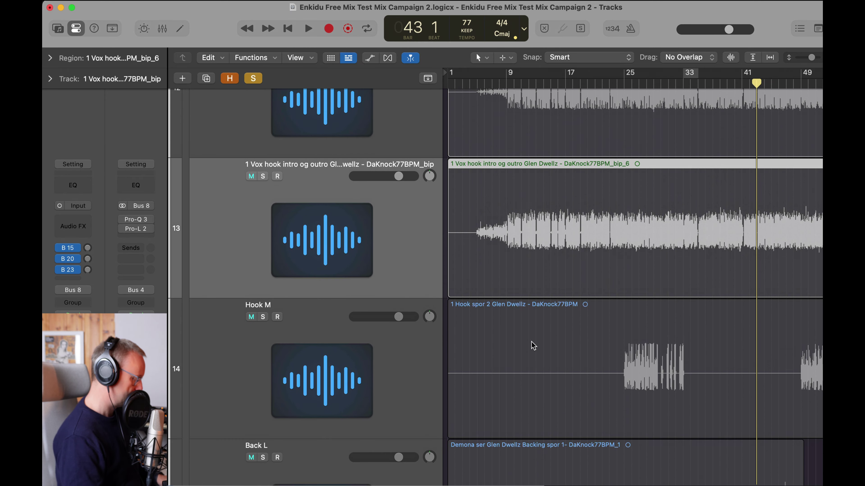
key("z")
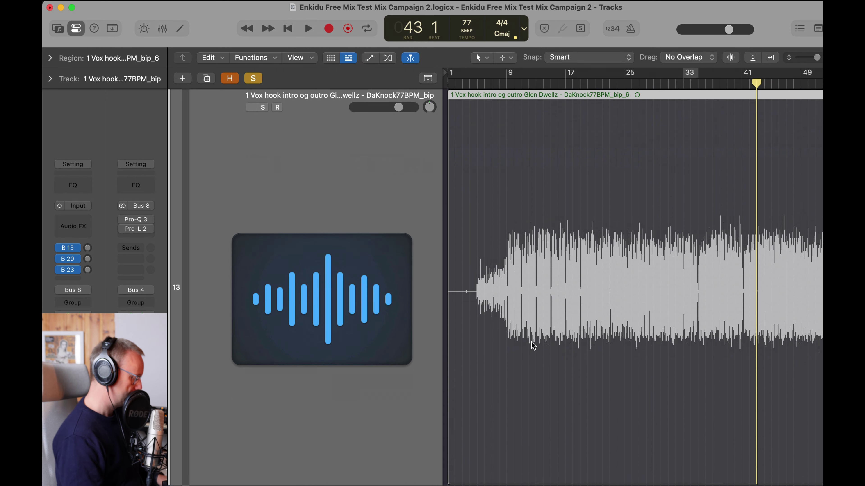
Examine the bounced vocal's peaks and gaps close up between bars 41 and 43.
key("super+Right")
key("super+Right")
key("super+Left")
key("super+Left")
key("super+Left")
key("super+Up")
key("super+Down")
key("super+Right")
key("super+Right")
key("super+Right")
key("super+Right")
key("super+Right")
key("super+Right")
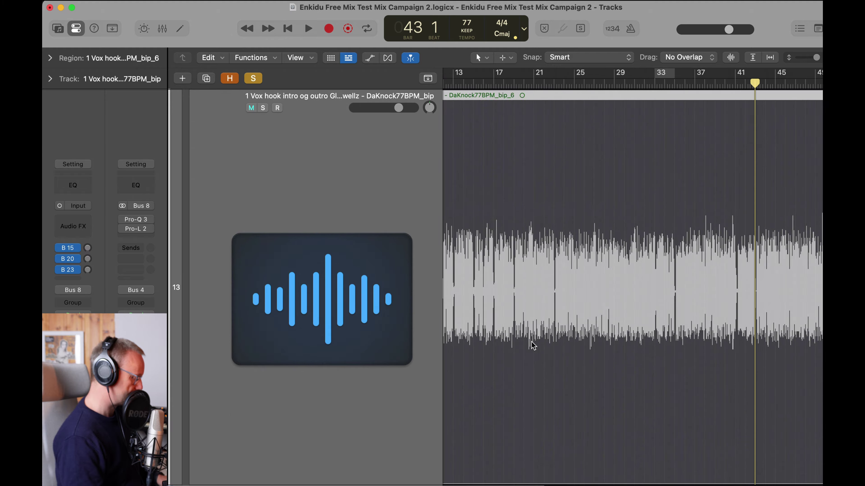
key("super+Right")
key("super+Right")
key("super+Right")
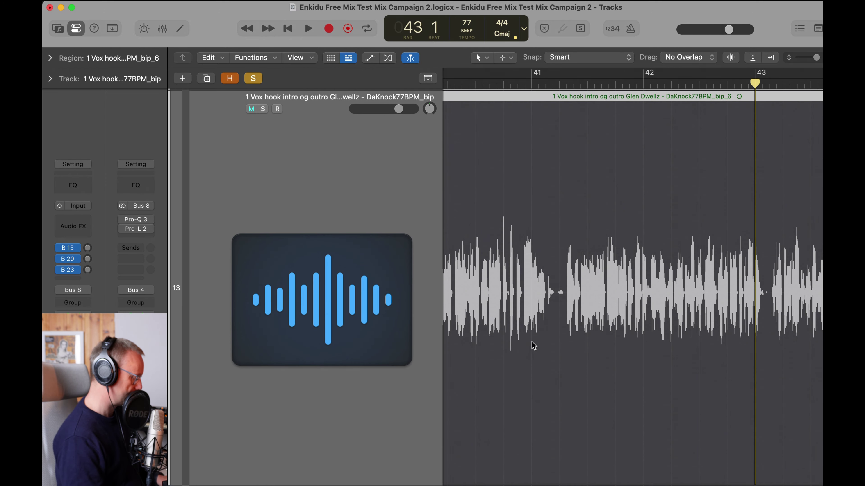
scroll(625, 276, "down", 1)
key("super+Right")
key("super+Right")
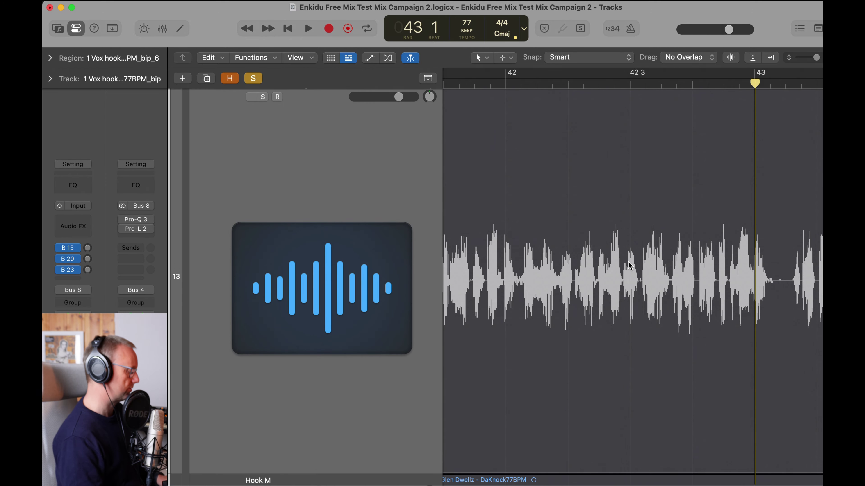
Compare the bounced vocal with the original Verse waveform close up around bar 42.
scroll(628, 266, "down", 1)
scroll(623, 264, "left", 5)
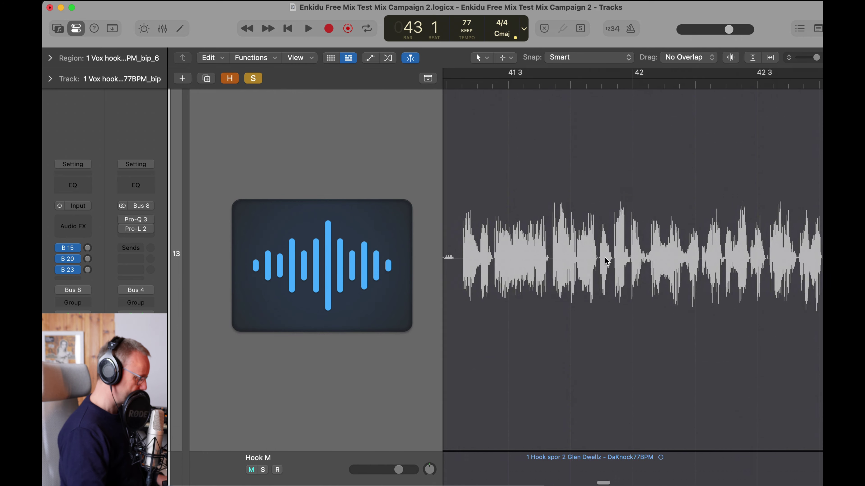
scroll(505, 171, "up", 6)
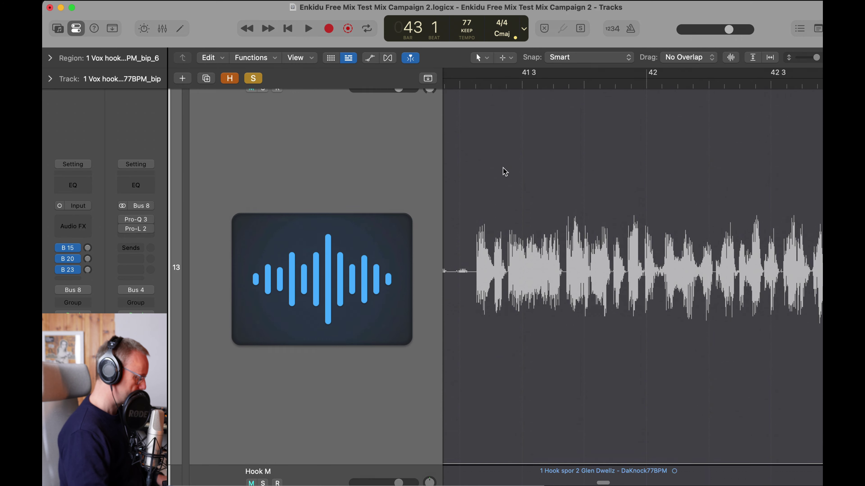
scroll(504, 172, "down", 10)
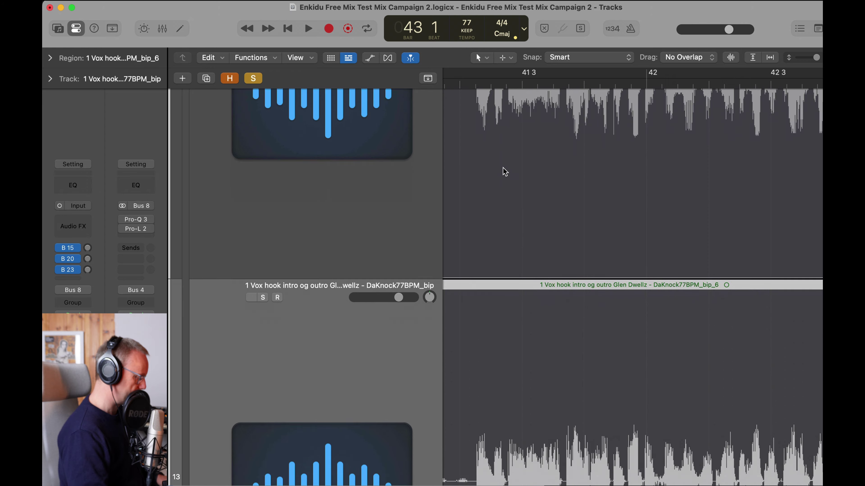
Compare the original Verse's tallest peaks with the same passages in the bounced vocal between bars 41 and 42.
scroll(504, 172, "up", 4)
scroll(505, 171, "up", 4)
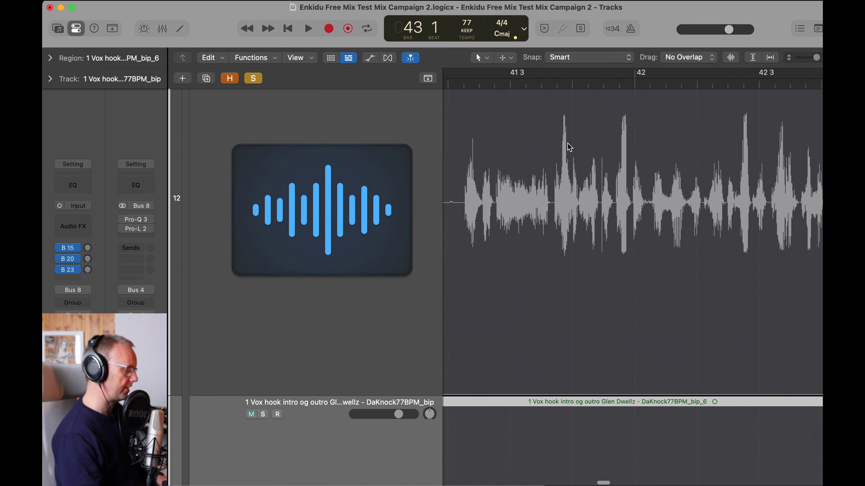
scroll(568, 148, "down", 1)
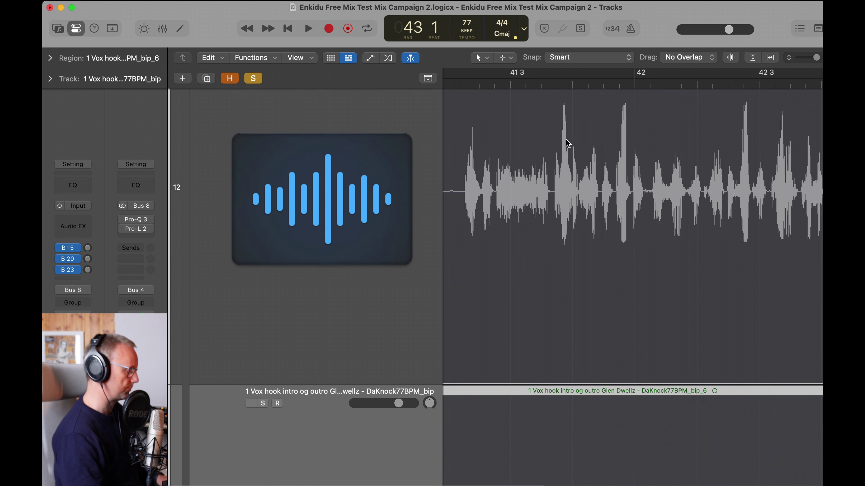
scroll(566, 143, "down", 3)
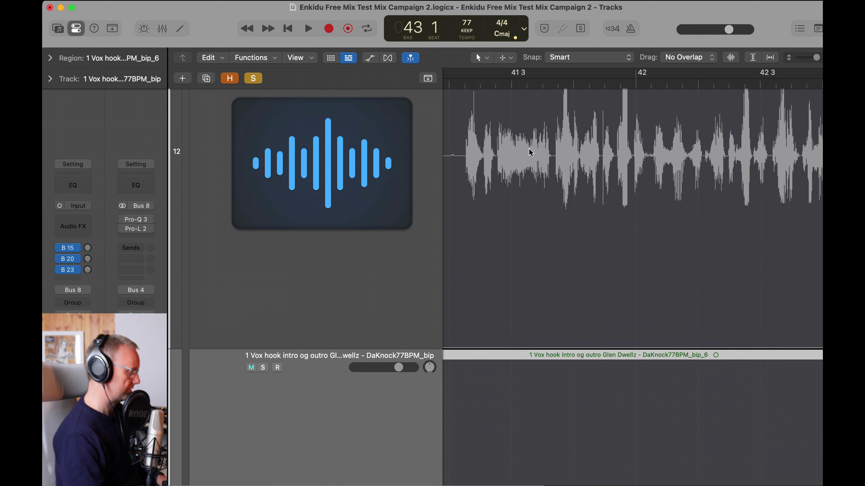
scroll(521, 149, "down", 15)
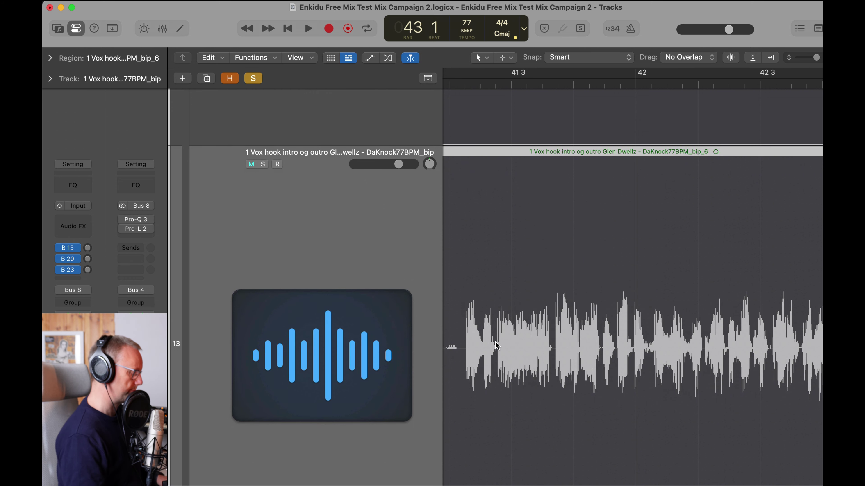
scroll(523, 340, "down", 5)
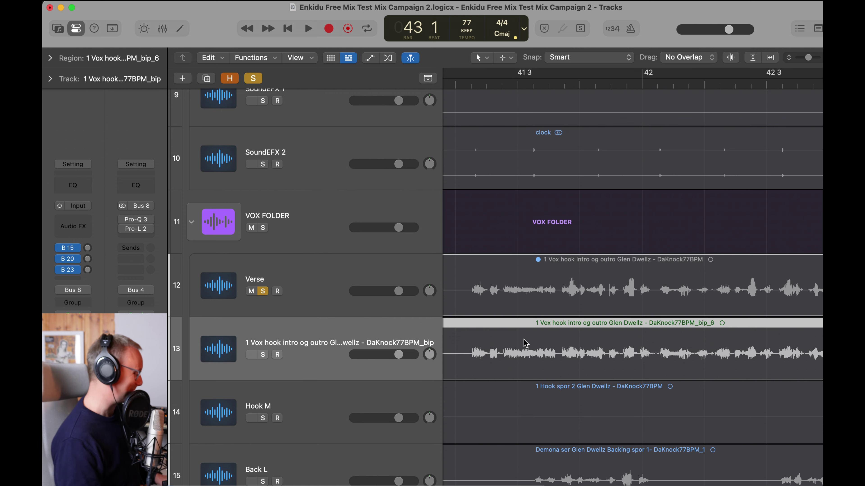
Move the solo from the Verse track to the bounced vocal and play it from bar 41 beat 2.
scroll(525, 343, "down", 5)
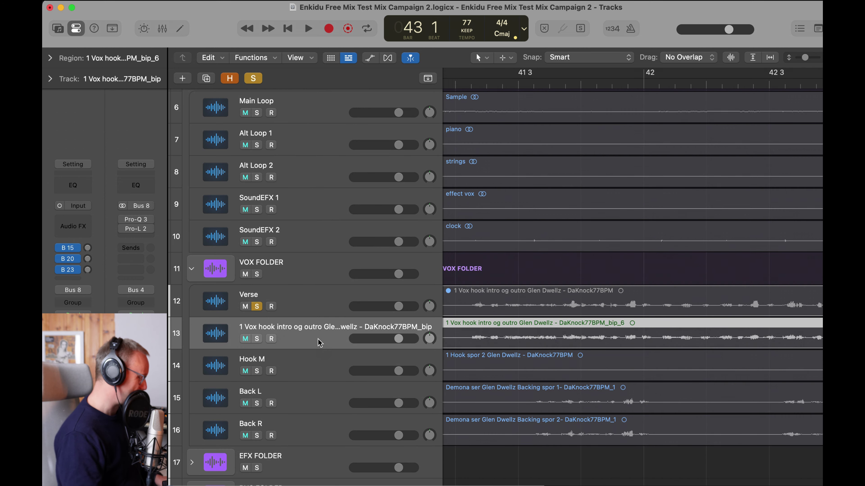
left_click(257, 306)
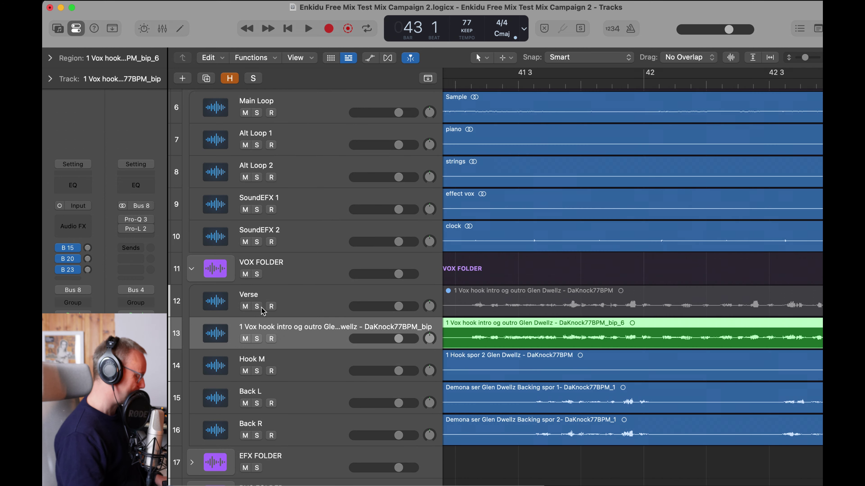
left_click(256, 339)
left_click(487, 84)
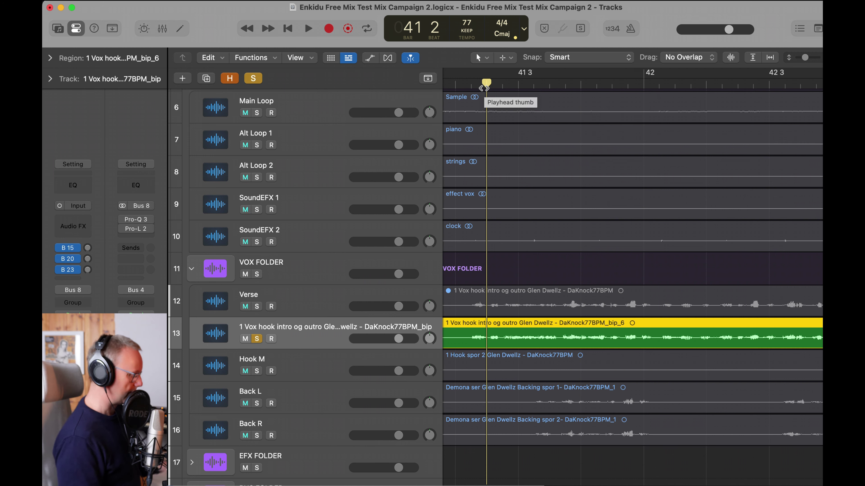
key("space")
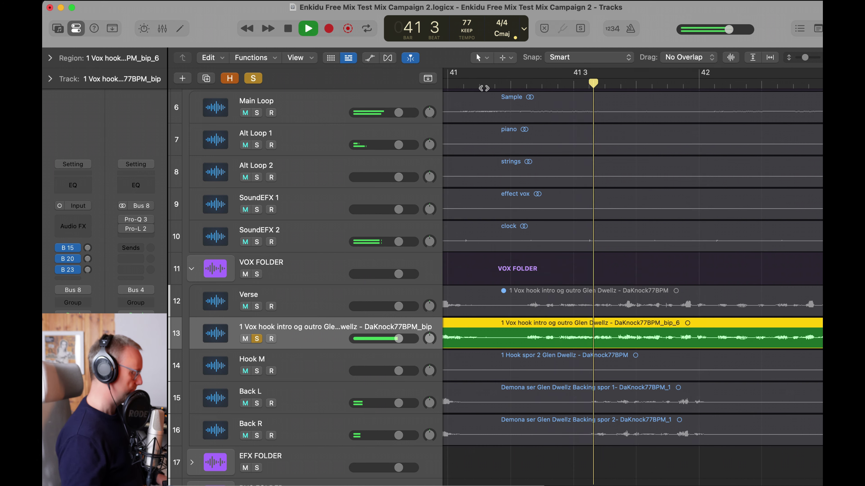
Examine the bounced vocal's enlarged waveform from bar 1 onward during playback.
key("super+Up")
key("super+Up")
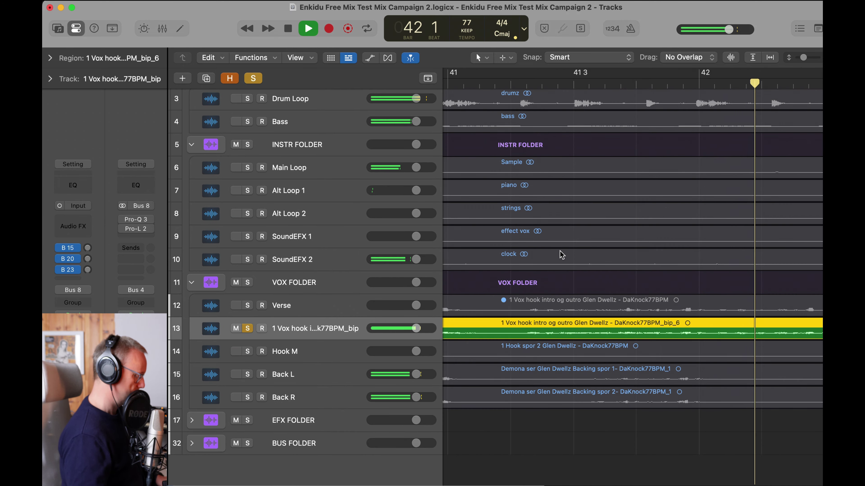
key("super+Left")
key("super+Left")
key("super+Left")
key("super+Down")
key("super+Down")
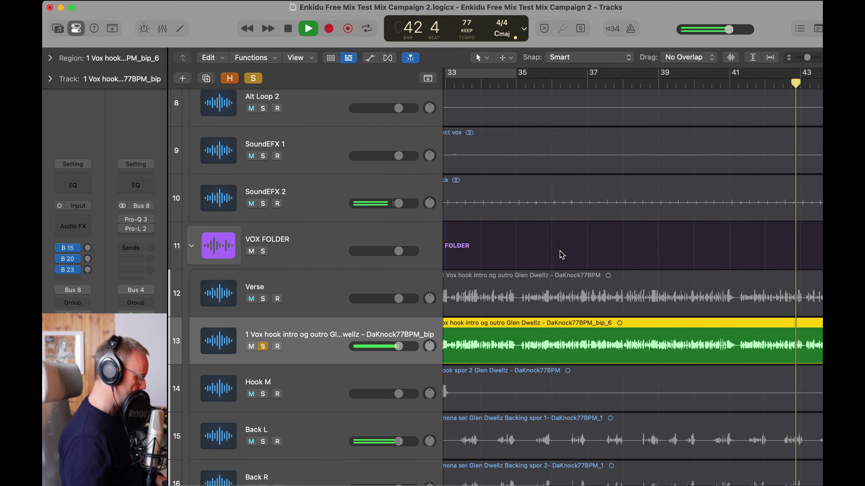
key("super+Down")
key("super+Left")
key("super+Down")
key("super+Down")
key("super+Down")
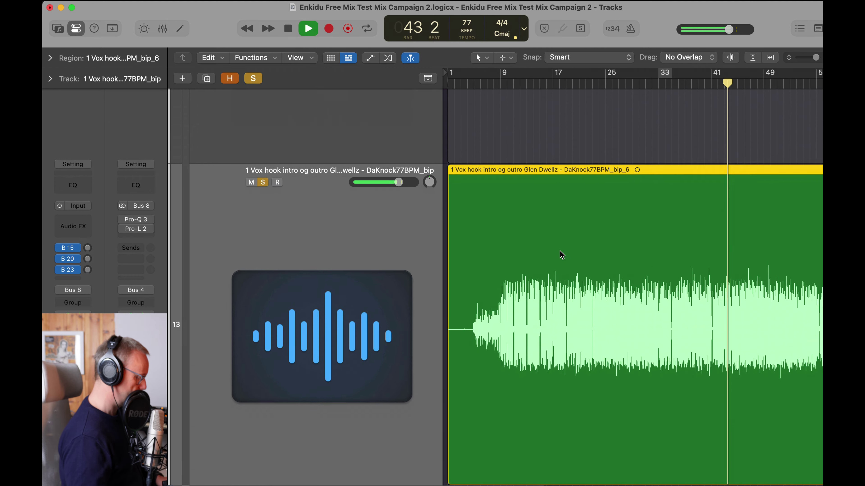
Compare the bounced vocal's full-length waveform with the Verse and Hook M tracks during playback.
key("super+Up")
key("super+Up")
key("super+Up")
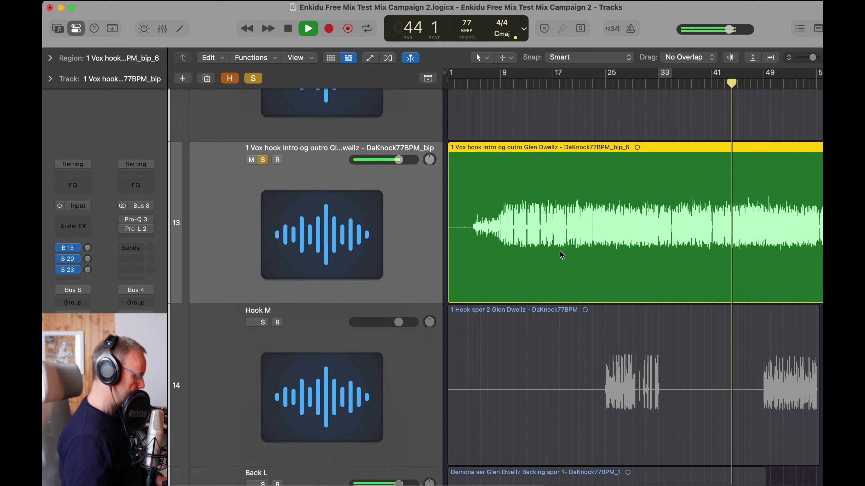
key("super+Up")
key("super+Up")
key("super+Left")
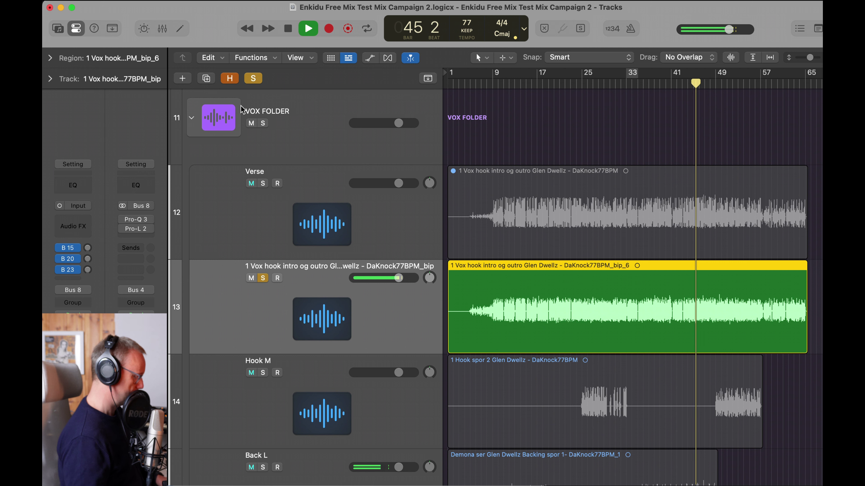
Clear the solo so the whole mix plays, and mute the Back L and Back R tracks.
left_click(253, 79)
left_click(254, 79)
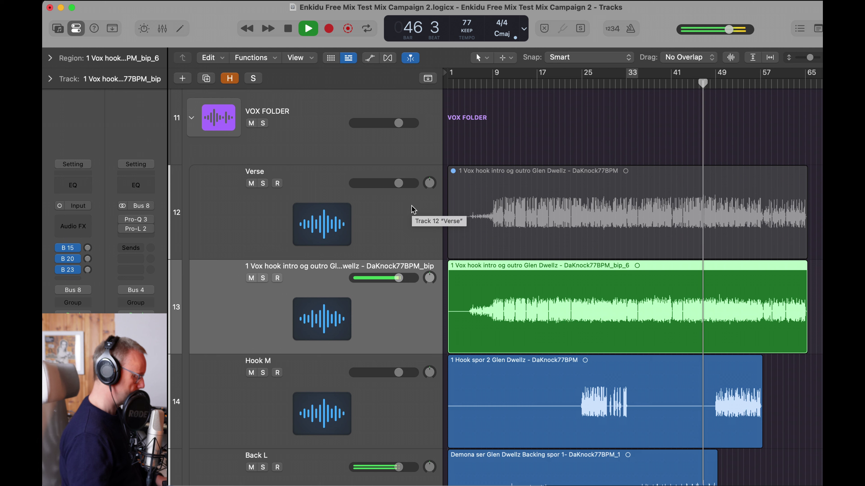
key("super+Up")
key("super+Up")
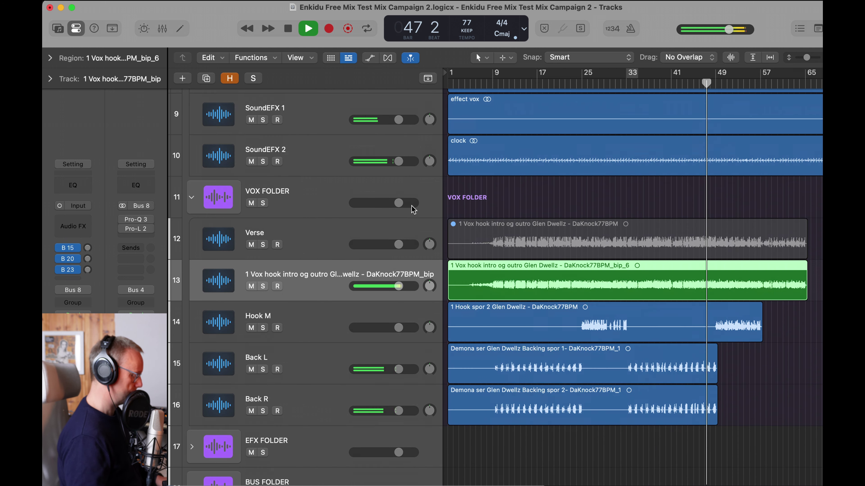
left_click(252, 411)
left_click(251, 370)
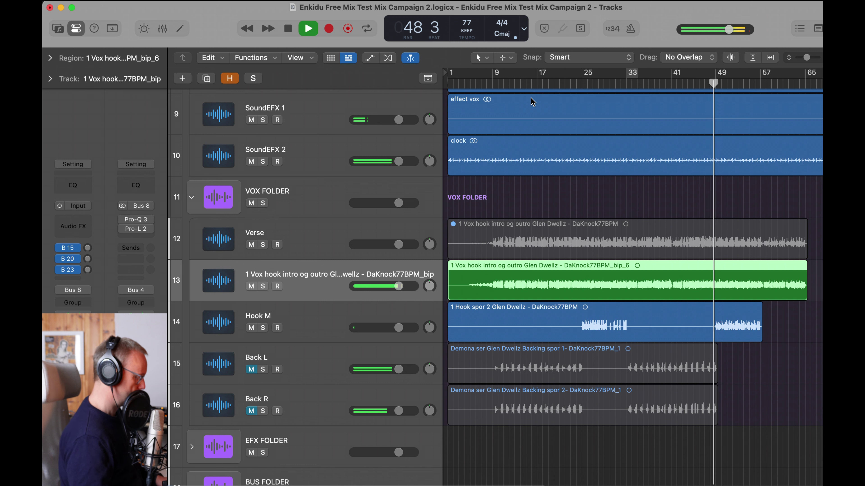
Play the bounced vocal within the mix from around bar 15, examining its enlarged waveform, and stop playback.
left_click(531, 85)
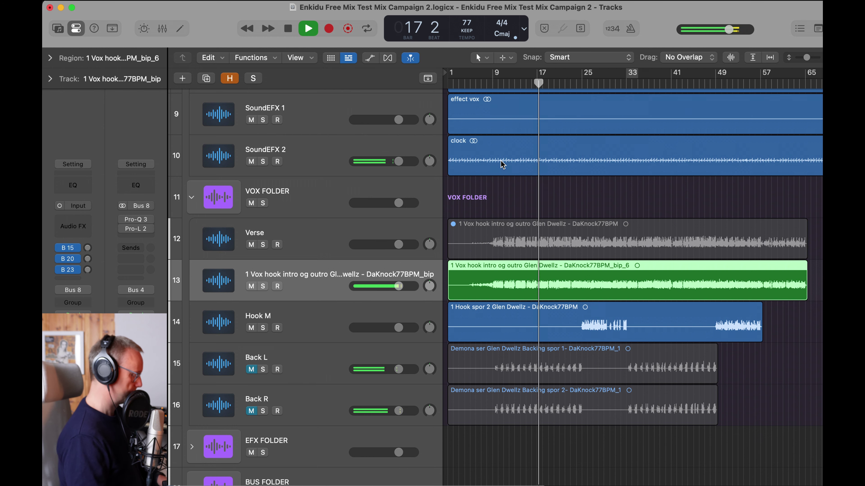
key("super+Down")
key("super+Down")
key("super+Down")
key("super+Down")
key("super+Down")
key("super+Down")
key("super+Down")
key("super+Down")
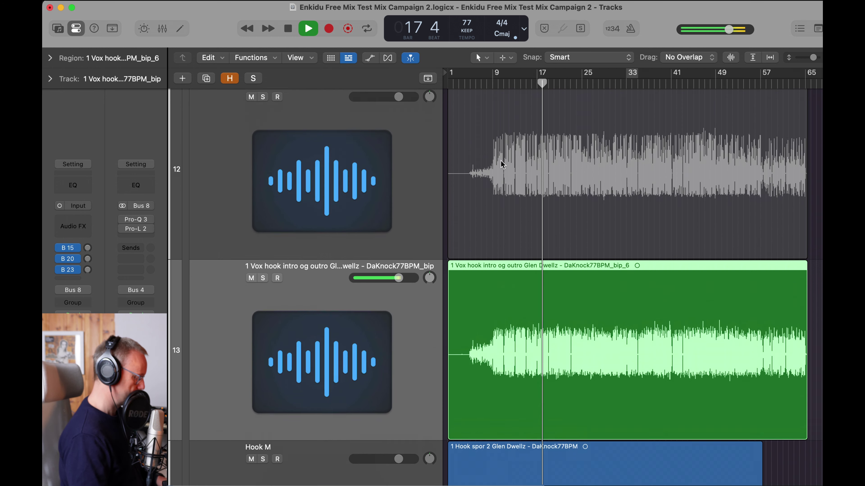
key("super+Right")
key("super+Right")
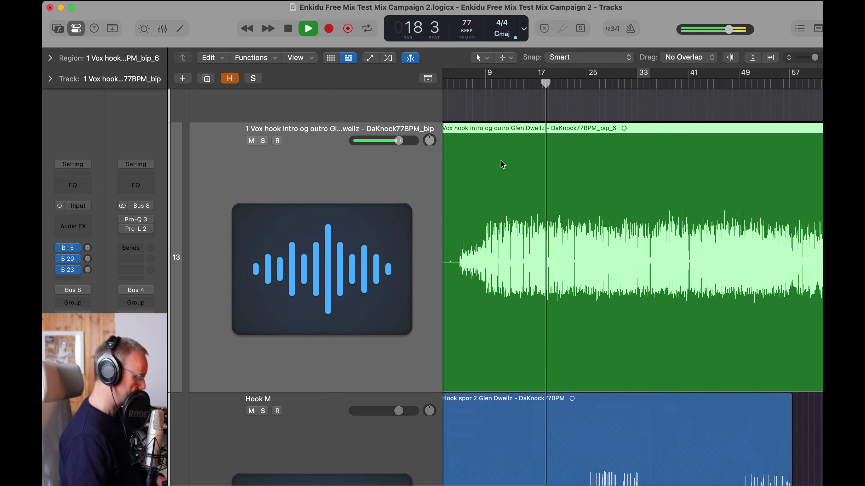
key("space")
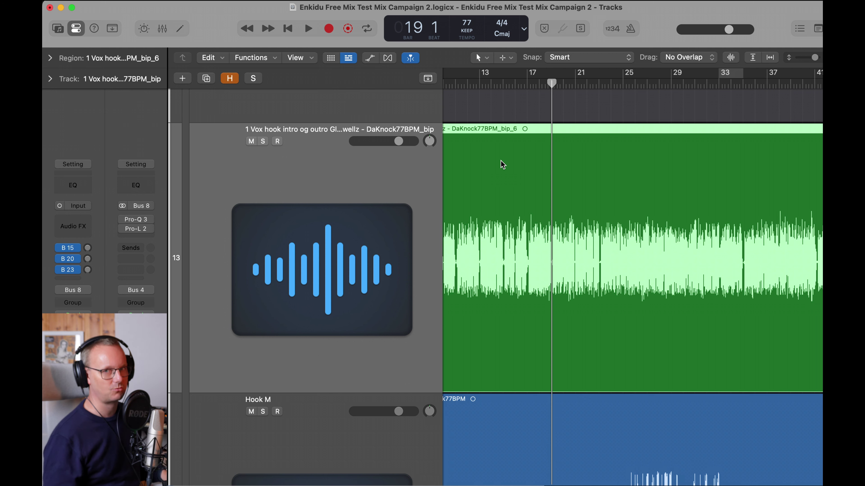
Resume playback, compare the bounced vocal's overall waveform with the Hook M track, and stop playback.
key("space")
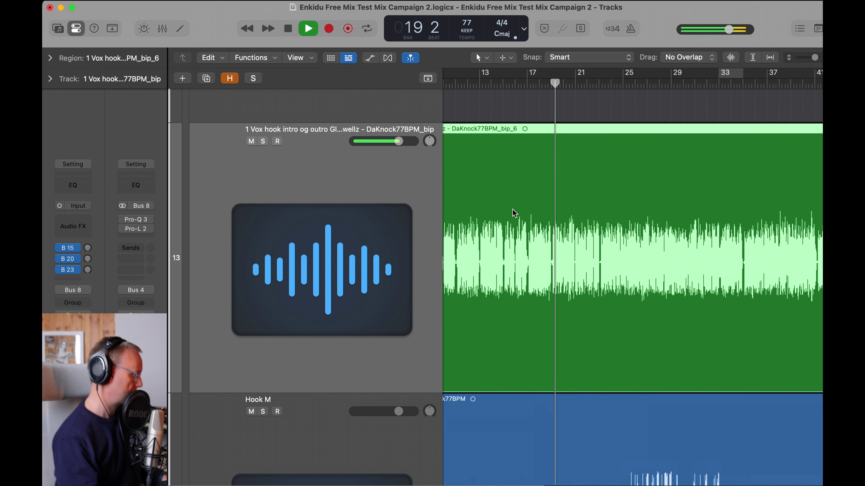
key("super+Up")
key("super+Left")
key("super+Left")
key("super+Down")
key("super+Down")
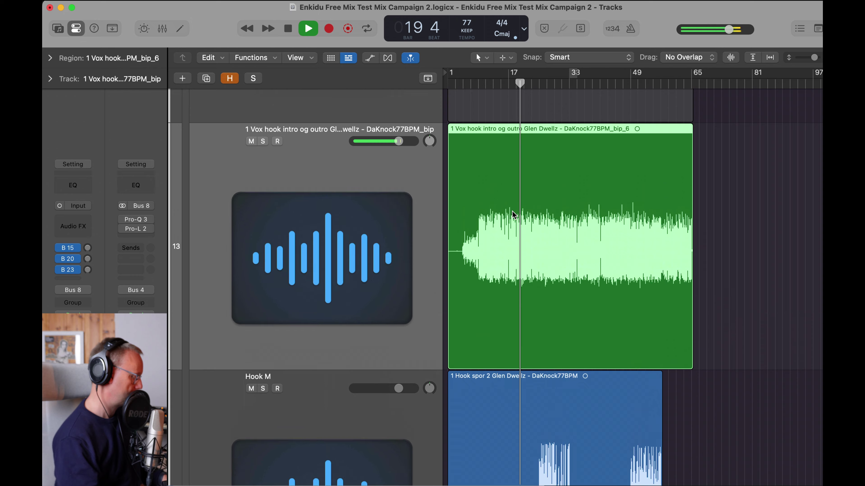
scroll(514, 216, "down", 4)
key("super+Up")
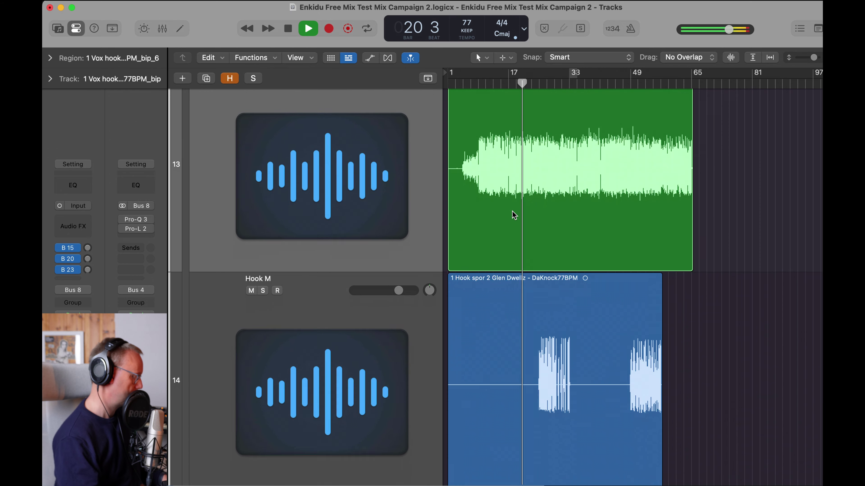
scroll(514, 216, "up", 5)
key("space")
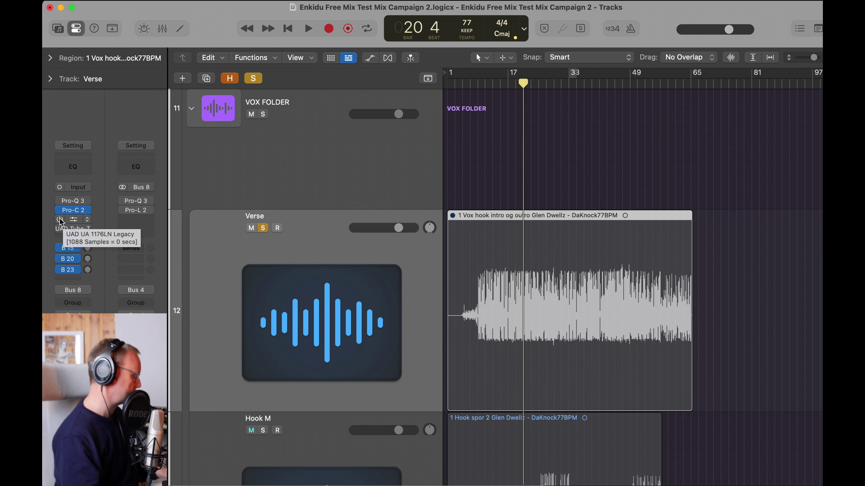
Enable and open the UAD UA 1176LN Legacy on the Verse track, and raise its input slightly past the 24 mark.
left_click(60, 219)
left_click(74, 220)
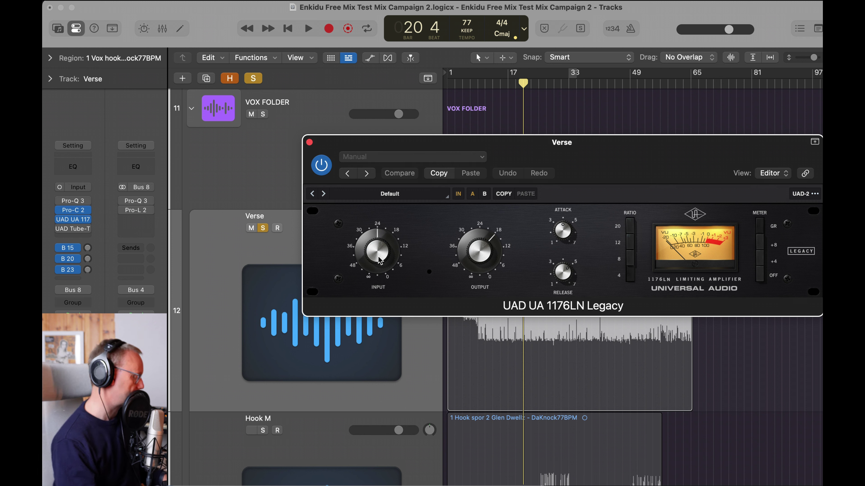
left_click_drag(380, 260, 381, 252)
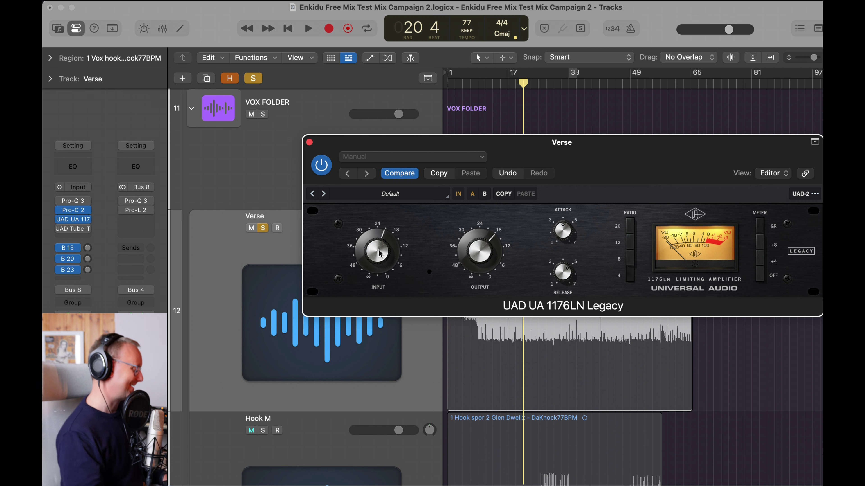
Play the Verse unsoloed in the mix, raise the 1176's input slightly further and try its 8 and 12 ratio settings.
key("space")
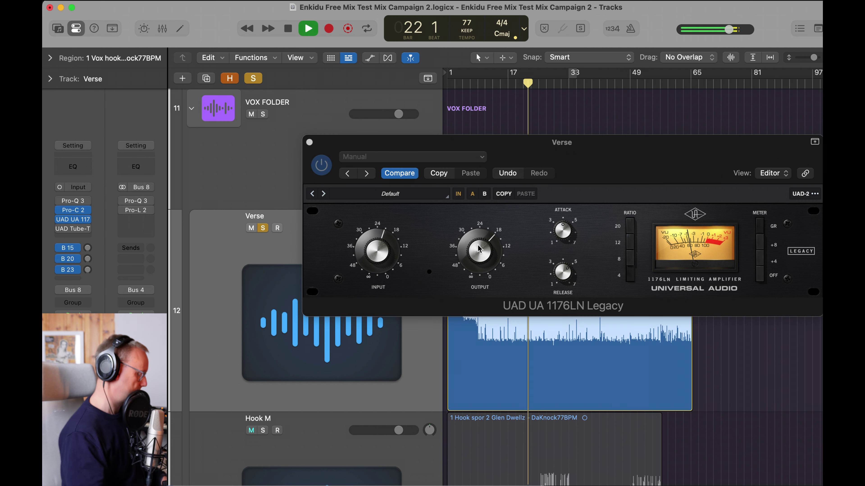
left_click(263, 228)
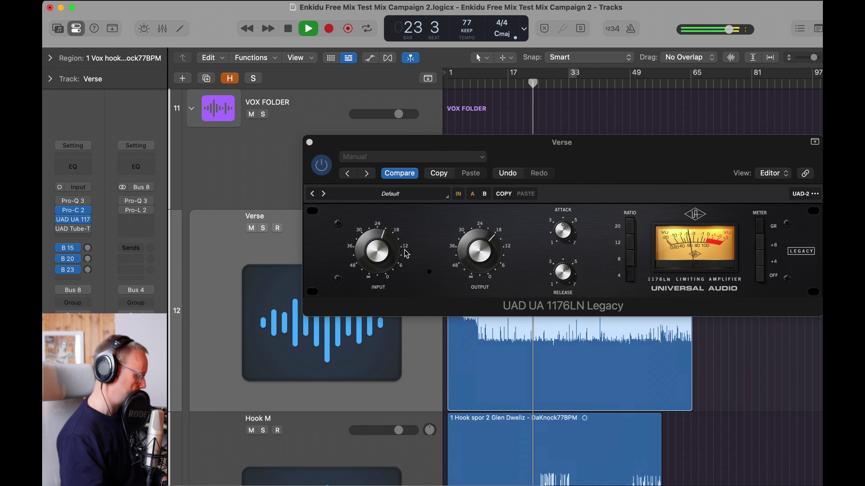
left_click_drag(378, 254, 378, 250)
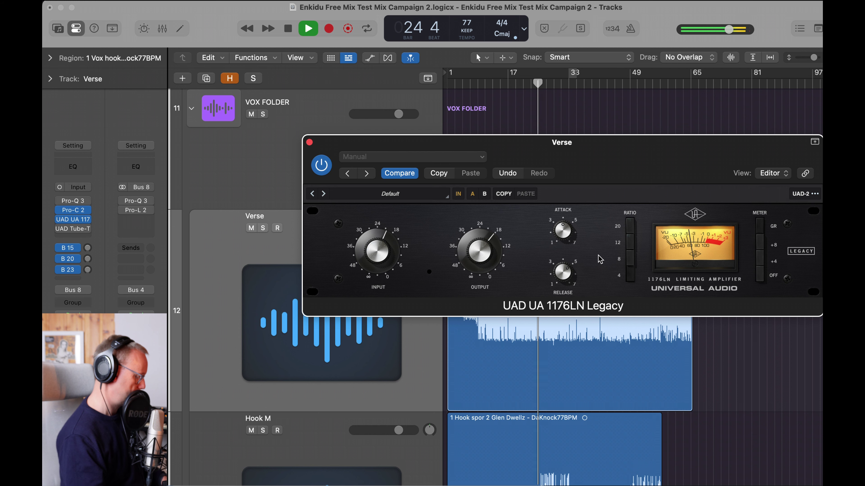
left_click(630, 260)
left_click(629, 248)
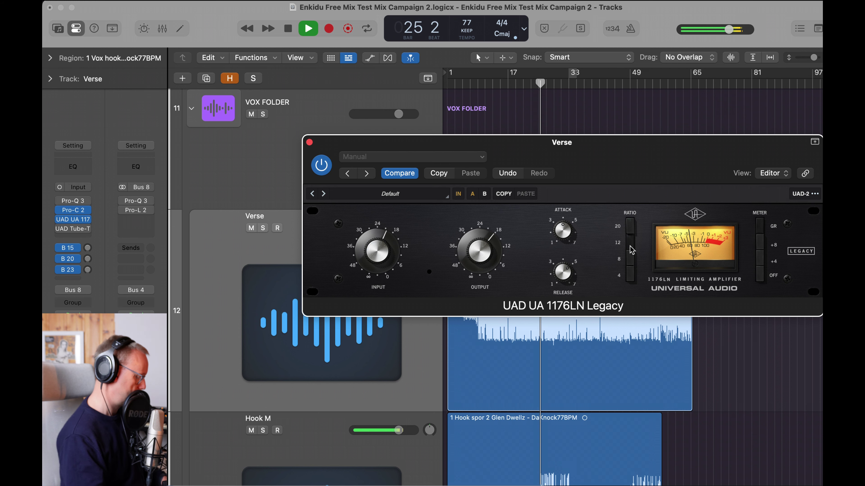
Mute the Hook M track while the mix keeps playing.
scroll(354, 381, "down", 10)
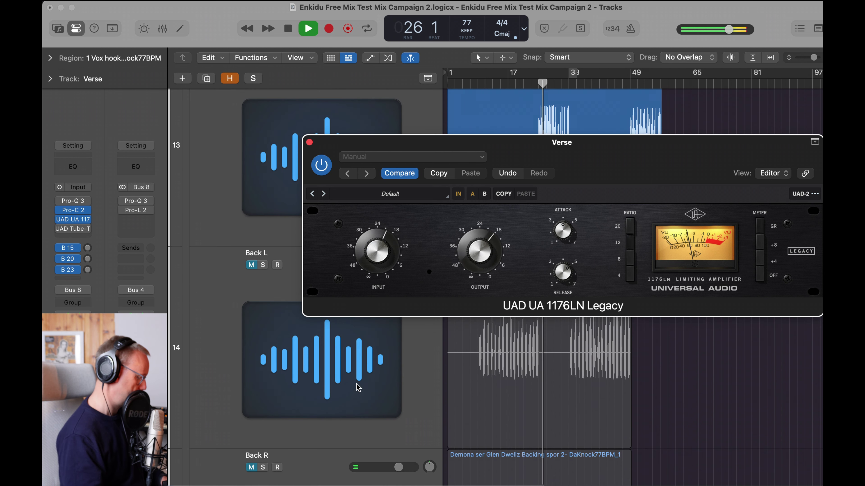
scroll(336, 378, "up", 5)
scroll(336, 379, "up", 2)
left_click(249, 320)
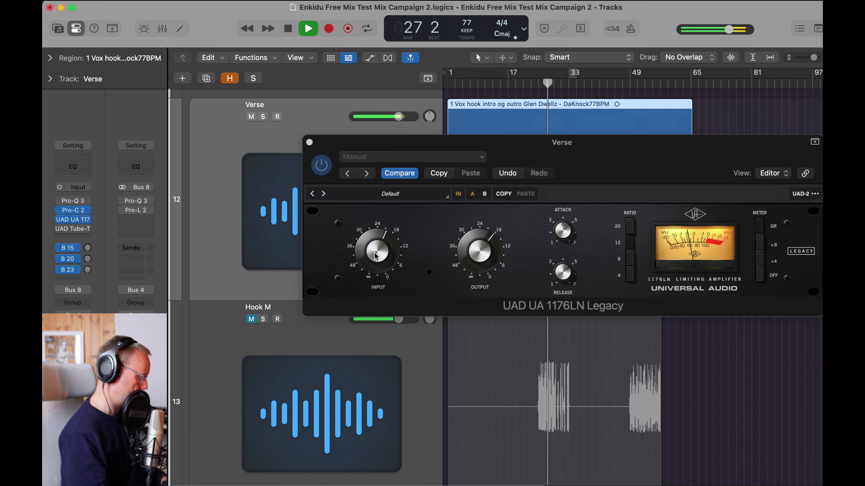
Bypass the UAD UA 1176LN Legacy to hear the Verse vocal without it.
left_click(320, 165)
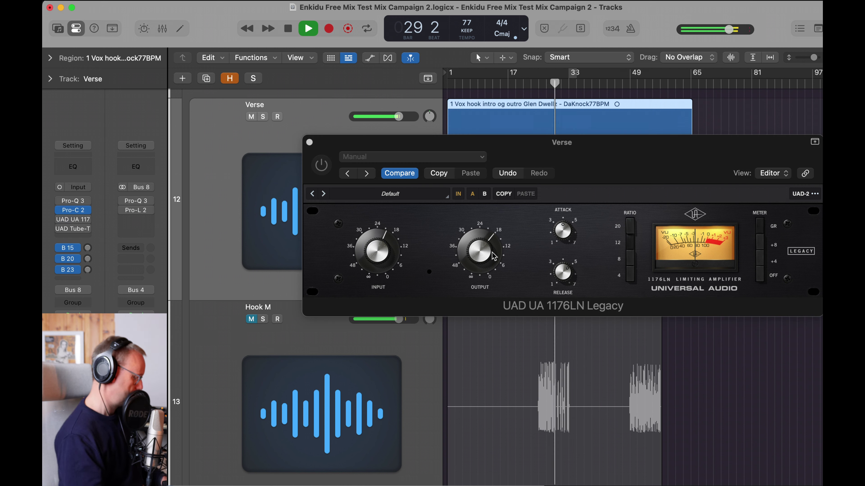
left_click(483, 263)
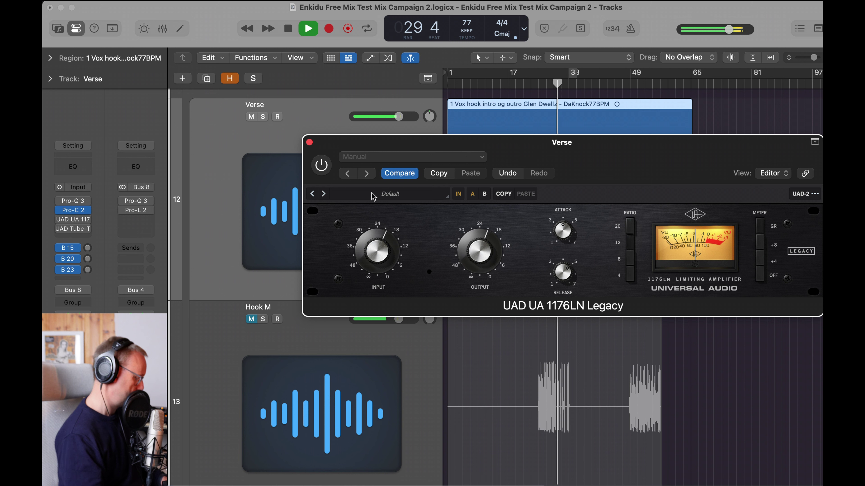
Re-enable the Verse's UAD UA 1176LN Legacy, nudge its output and compare it bypassed and active before closing it and stopping playback.
left_click(323, 166)
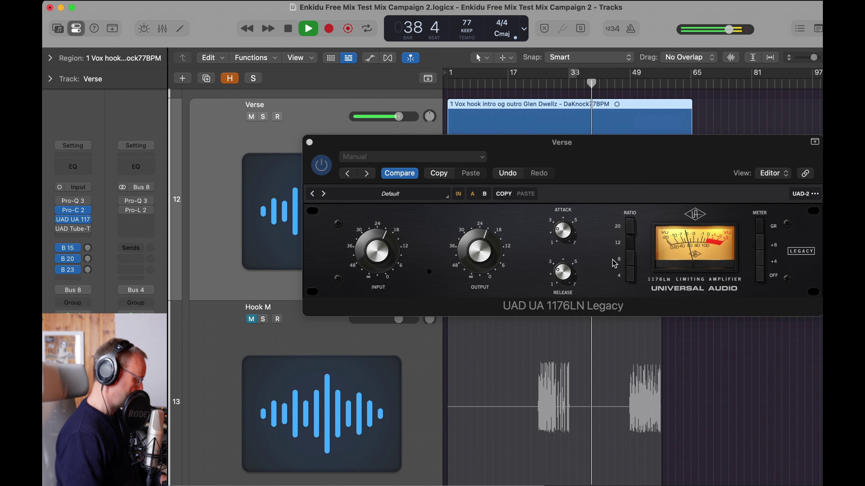
left_click_drag(485, 255, 485, 250)
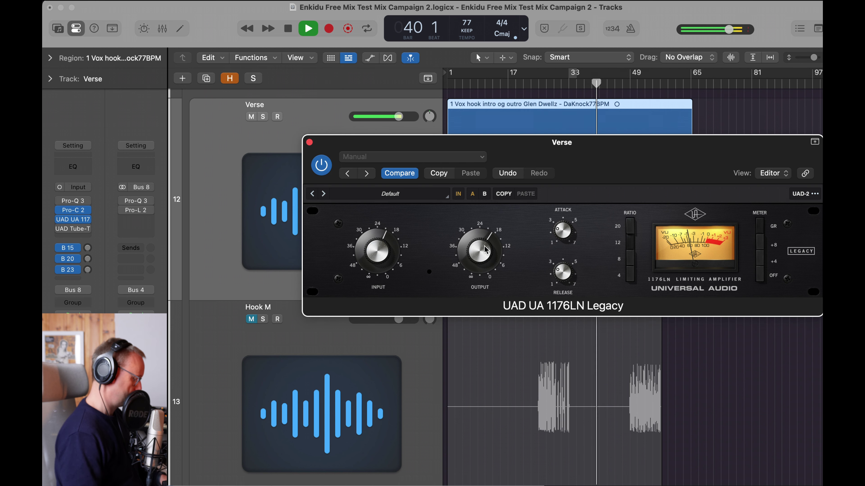
left_click(323, 167)
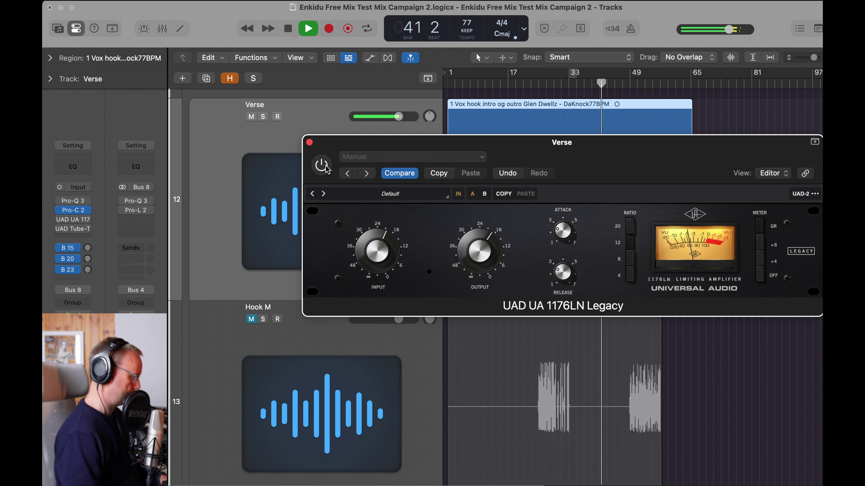
left_click(325, 166)
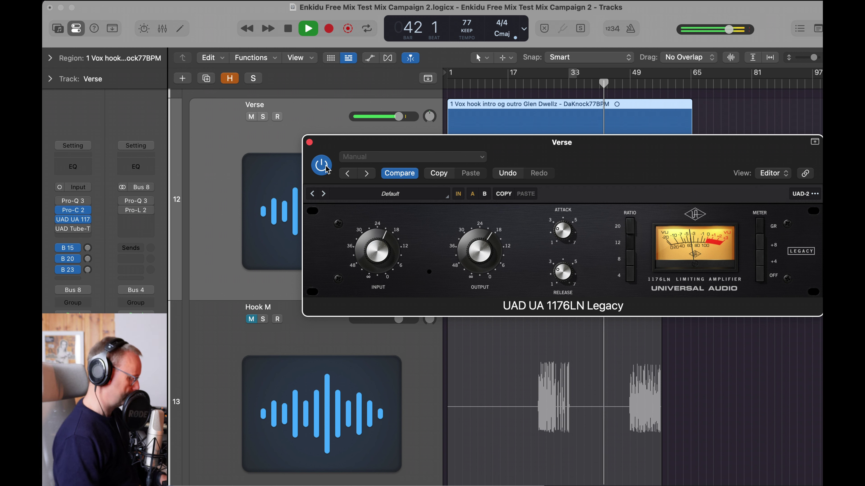
left_click(309, 143)
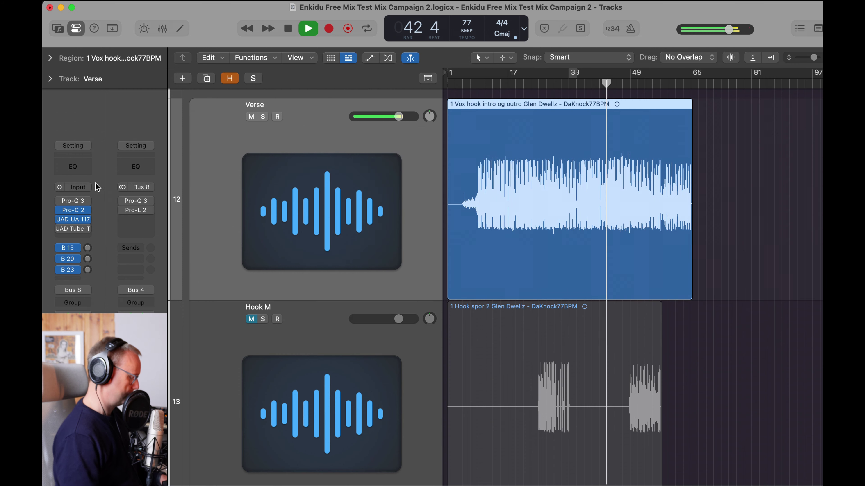
mouse_move(79, 214)
key("space")
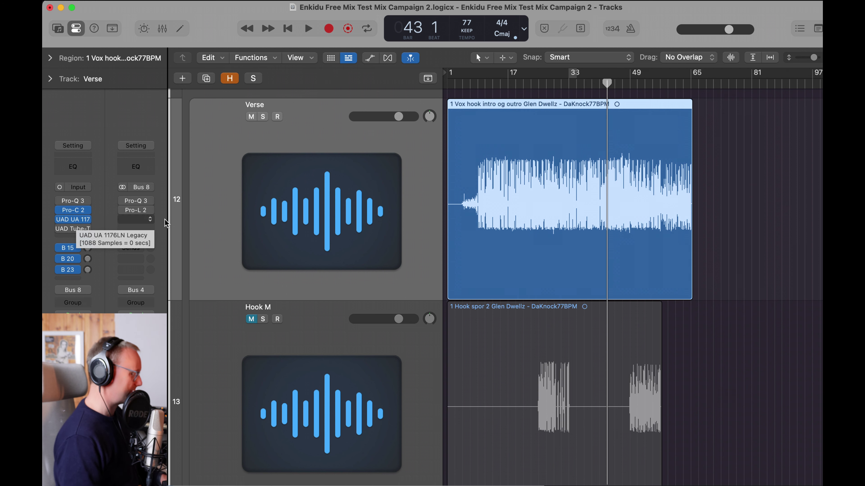
Play the mix from bar 15 to hear the Verse vocal with the active compressors.
scroll(510, 226, "up", 3)
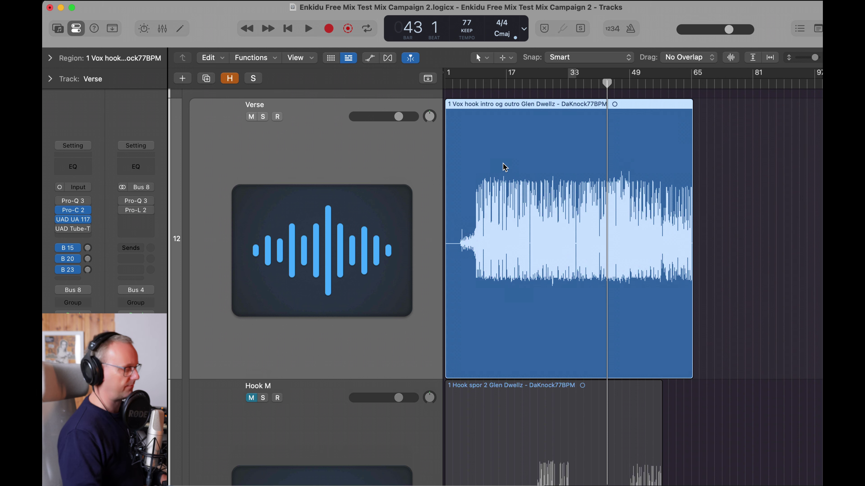
left_click(499, 86)
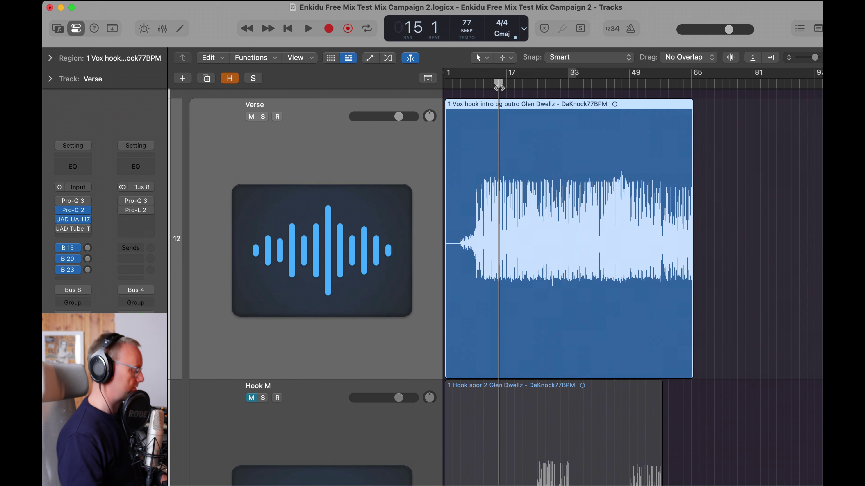
key("space")
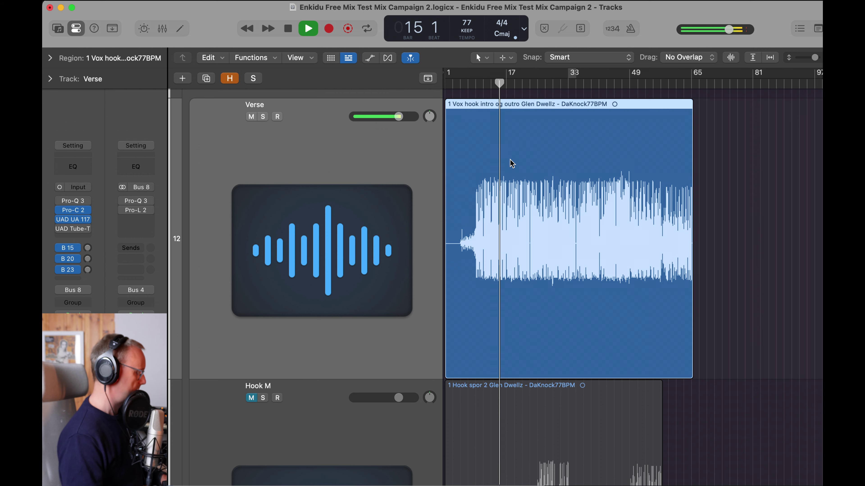
scroll(510, 163, "down", 3)
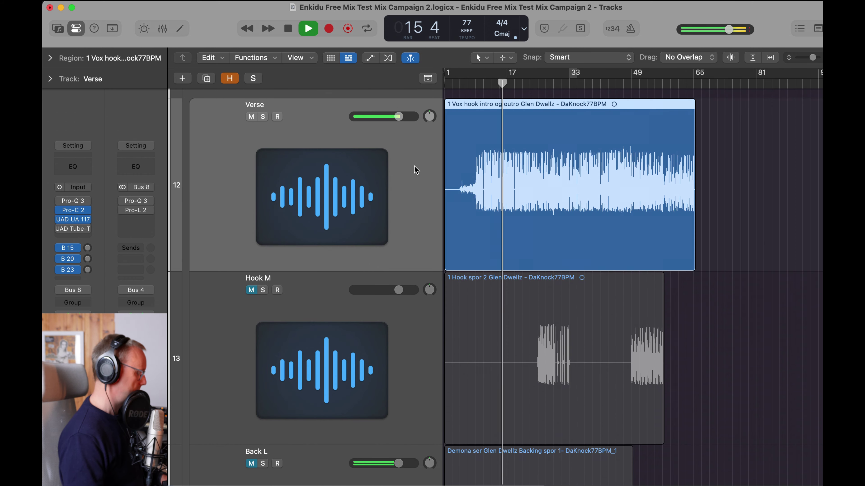
scroll(414, 170, "up", 1)
key("super+Up")
key("super+Up")
key("super+Right")
key("super+Right")
key("super+Right")
key("super+Right")
key("super+Right")
key("super+Right")
key("super+Right")
key("super+Right")
key("super+Right")
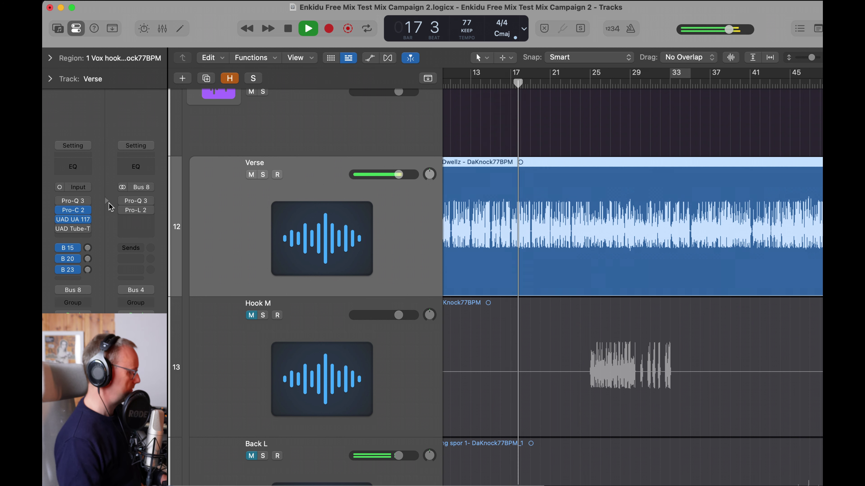
key("space")
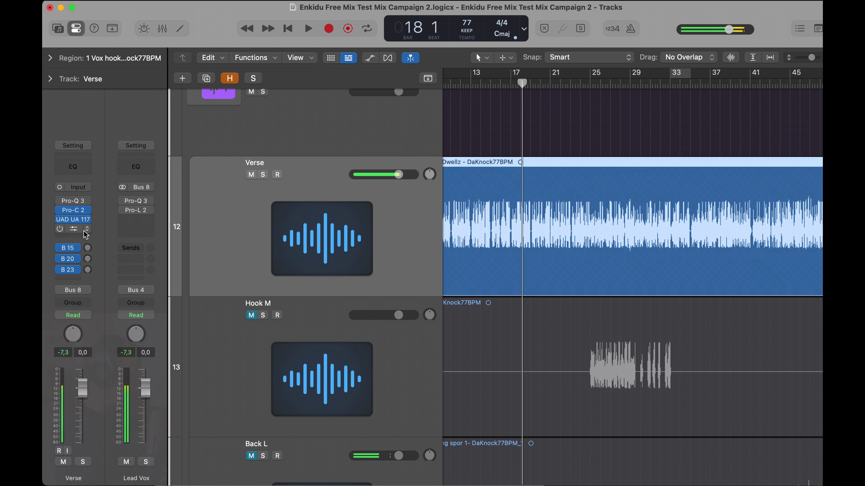
Replace the bypassed UAD Tube-Tech CL 1B on the Verse track with a mono Softube Saturation Knob.
left_click(88, 231)
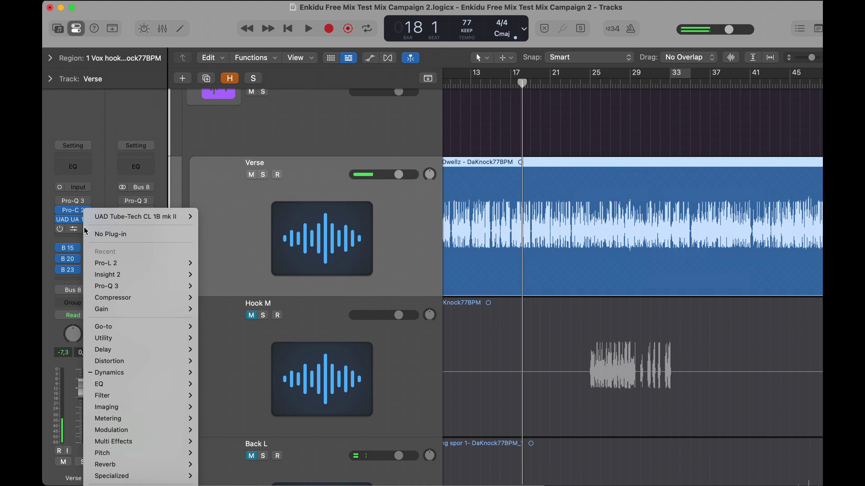
left_click(115, 233)
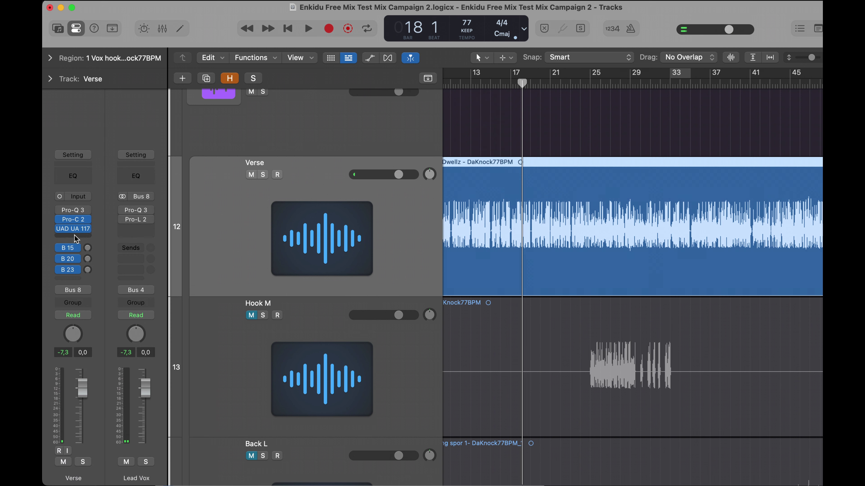
left_click(74, 231)
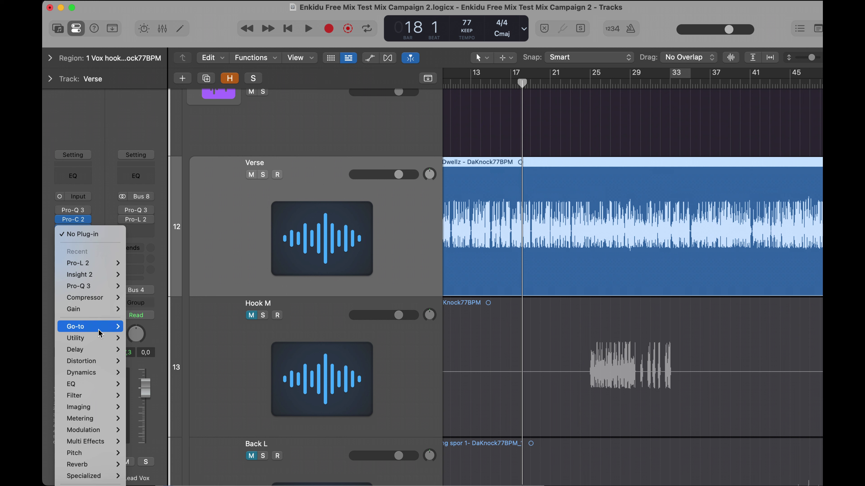
mouse_move(102, 326)
mouse_move(223, 336)
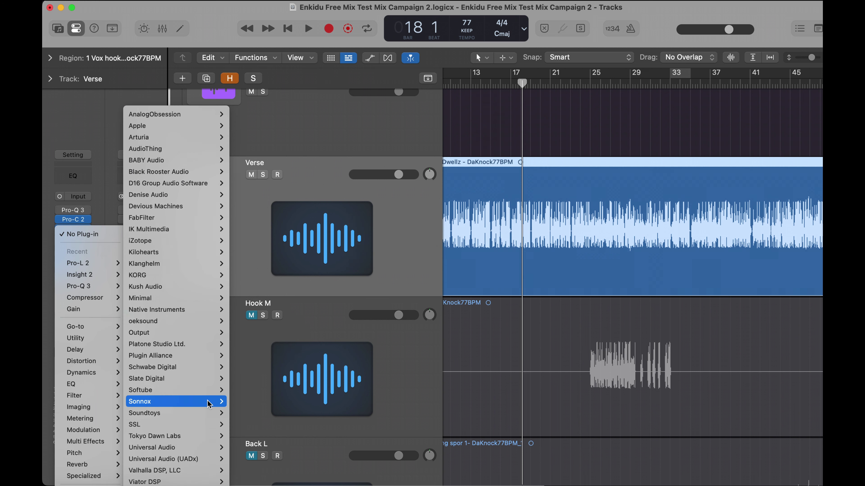
mouse_move(199, 294)
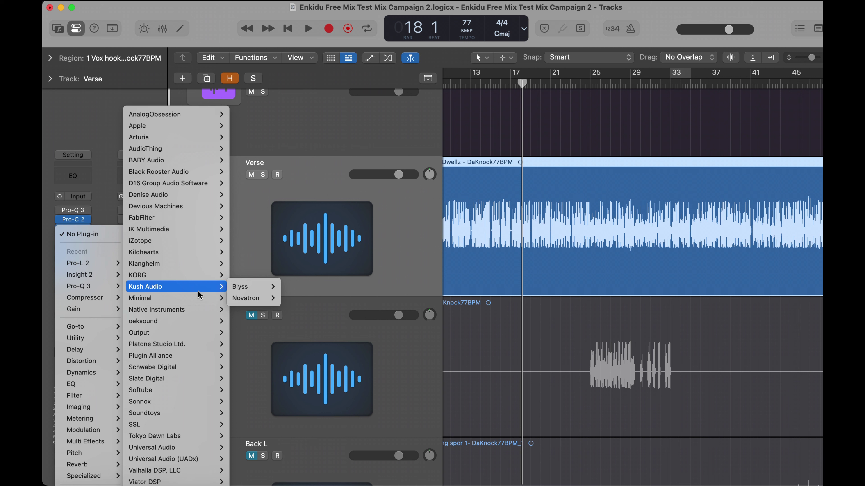
mouse_move(203, 390)
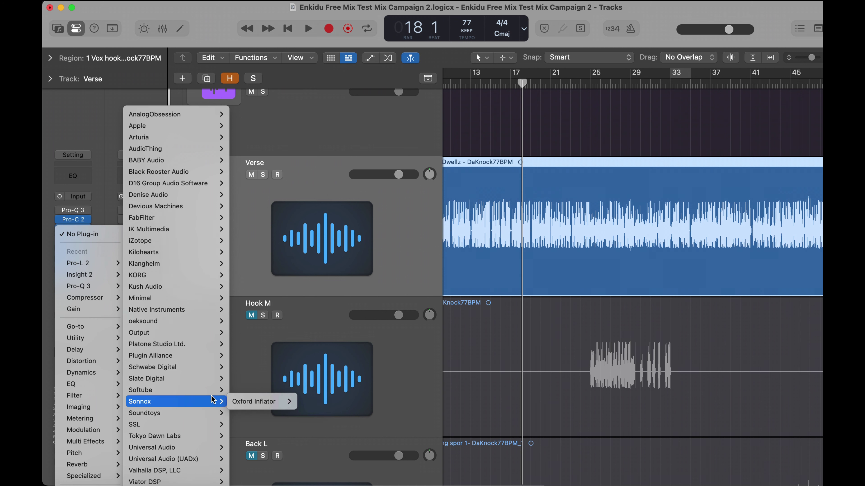
mouse_move(272, 391)
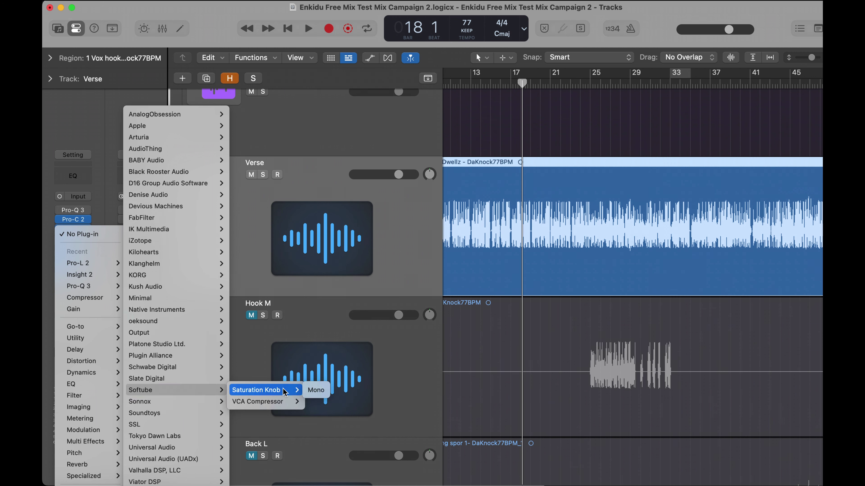
left_click(305, 391)
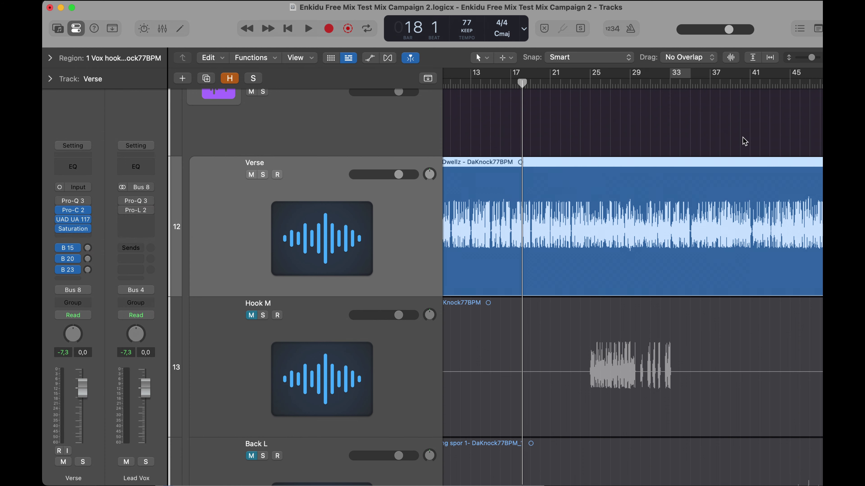
Set the Verse's Saturation Knob to the KEEP LOW type and raise its saturation to about a quarter of its range.
left_click(72, 229)
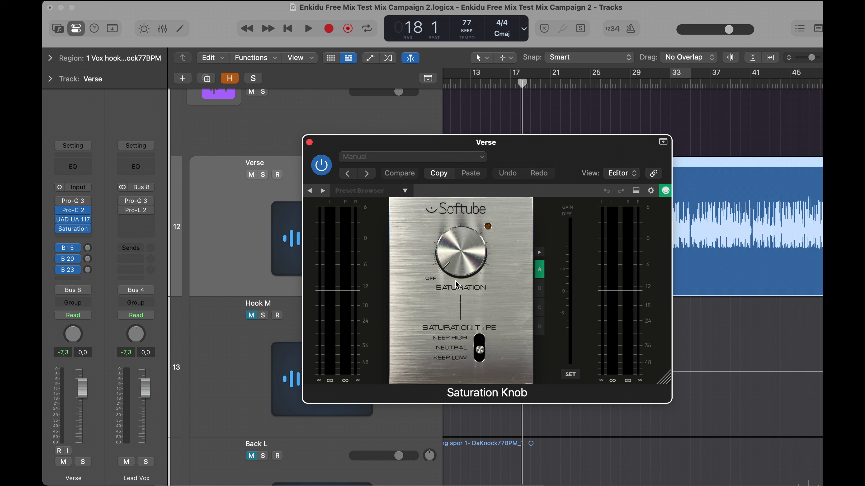
mouse_move(479, 349)
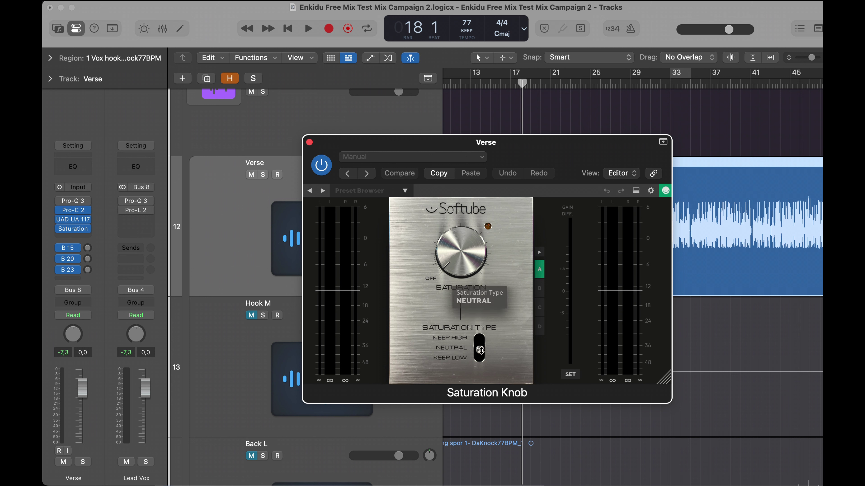
left_click_drag(480, 350, 480, 361)
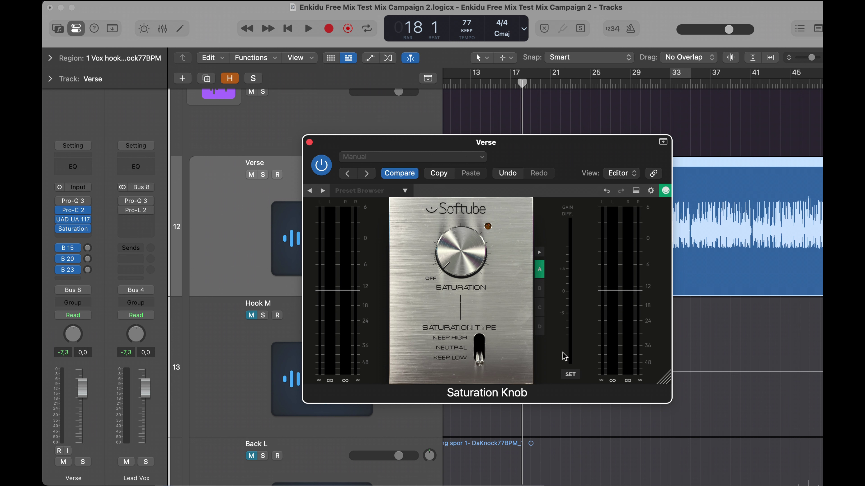
mouse_move(624, 348)
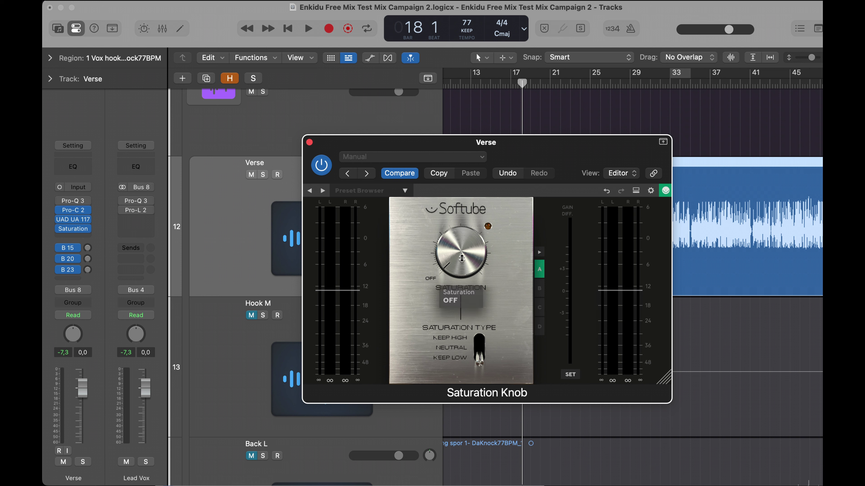
mouse_move(462, 259)
left_mouse_down()
mouse_move(468, 189)
mouse_move(468, 256)
left_mouse_up()
Play the mix and lower the Saturation Knob's output level until it roughly matches the input level, then close the plug-in.
key("space")
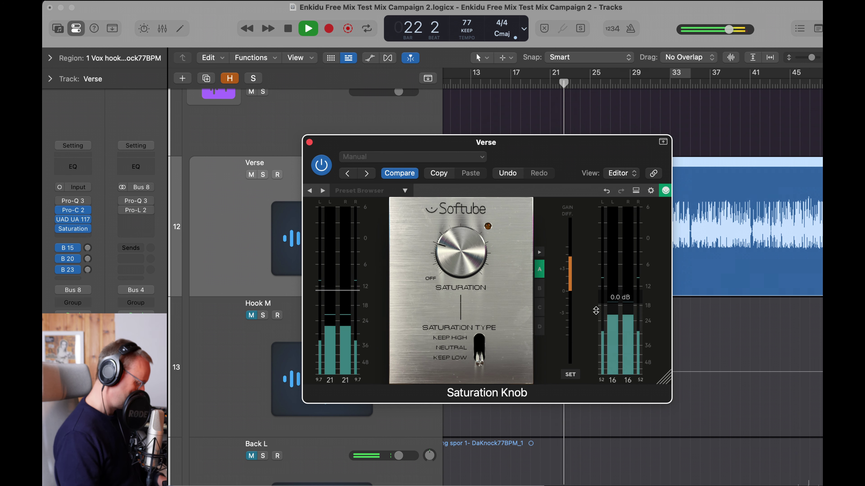
left_click_drag(625, 297, 624, 305)
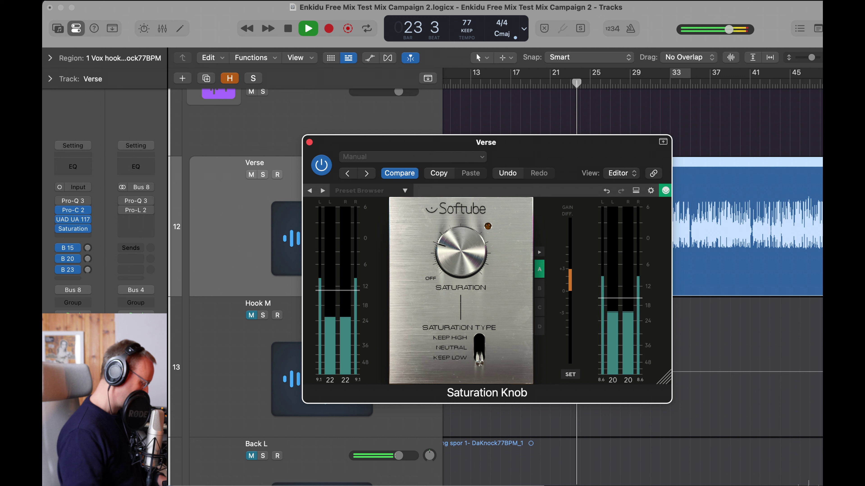
left_click(697, 280)
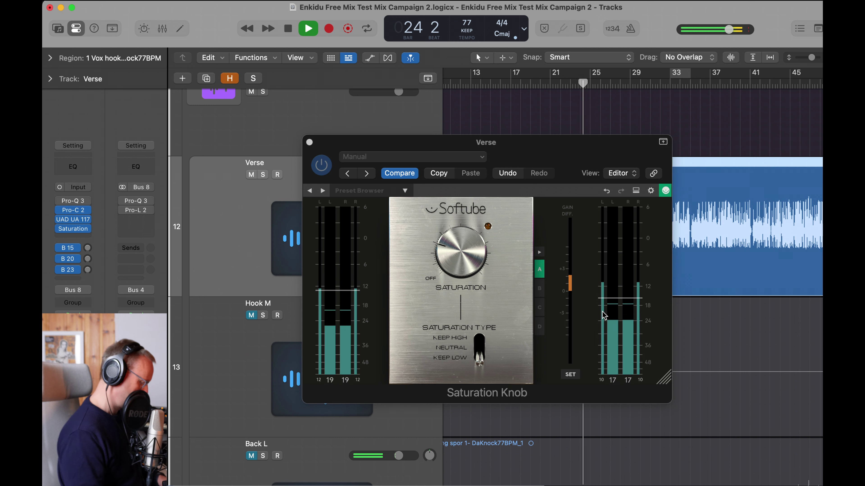
left_click(617, 308)
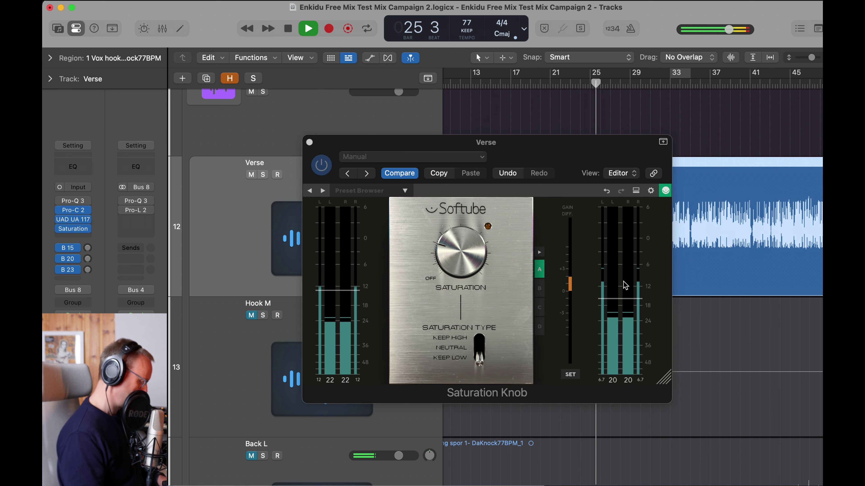
left_click(621, 302)
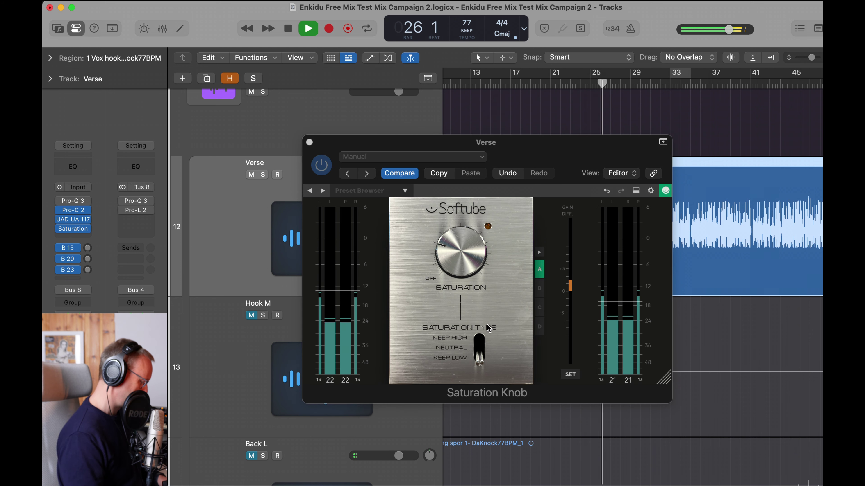
key("space")
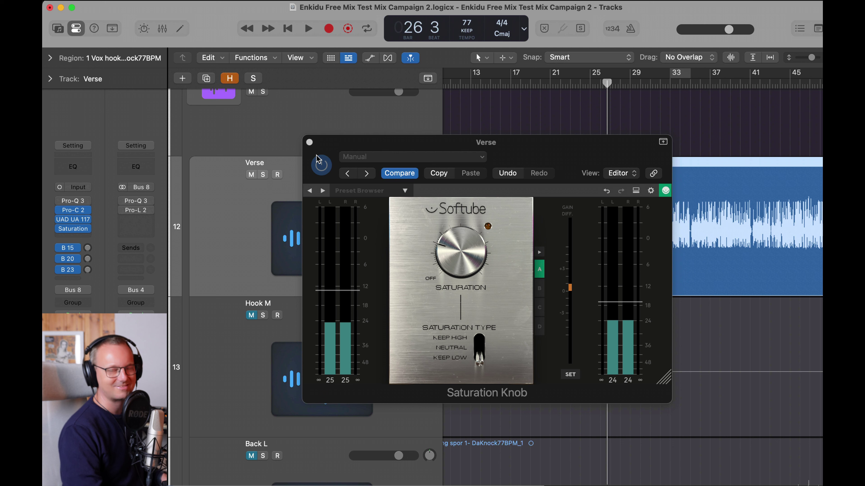
left_click(310, 142)
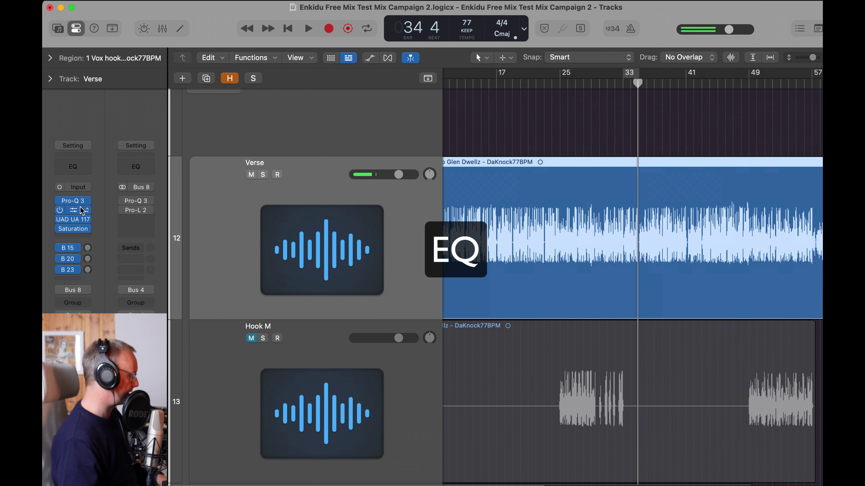
Open the Pro-Q 3 equalizer on the Verse track and play the vocal soloed to view its frequency spectrum.
left_click(73, 201)
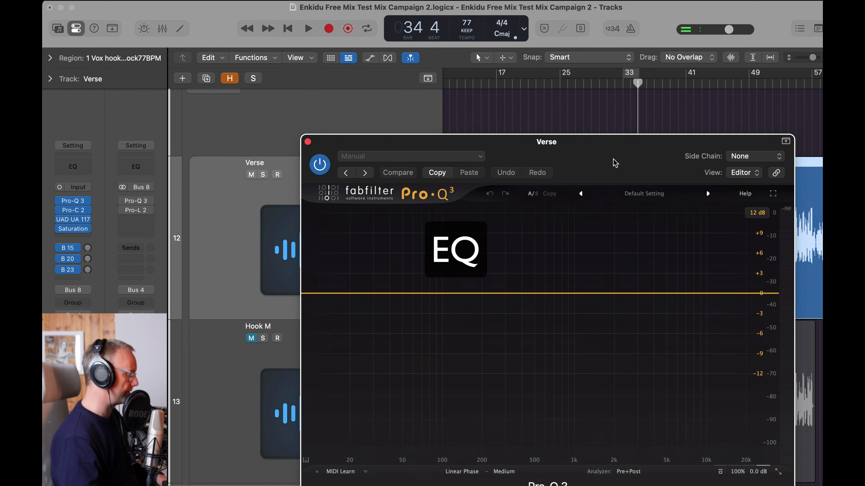
left_click_drag(614, 162, 447, 82)
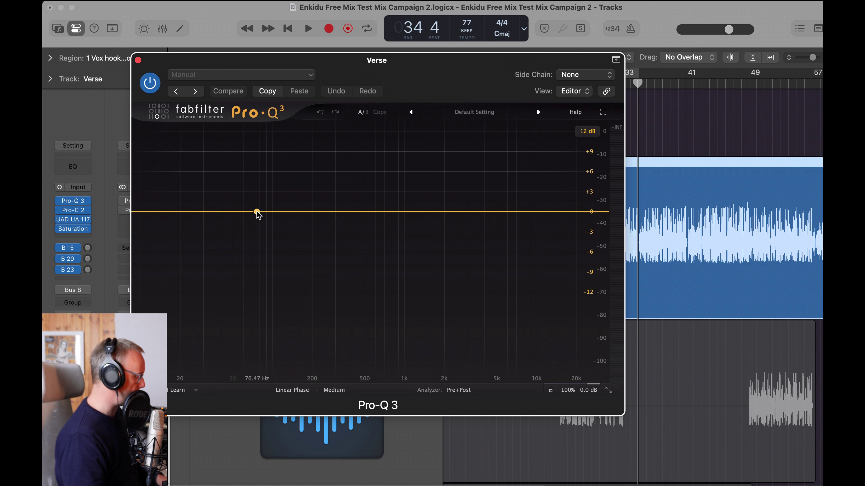
left_click(81, 457)
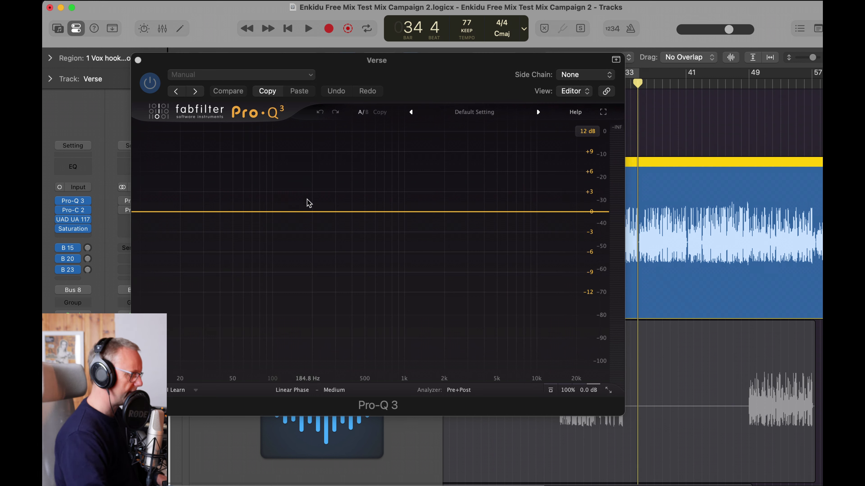
key("space")
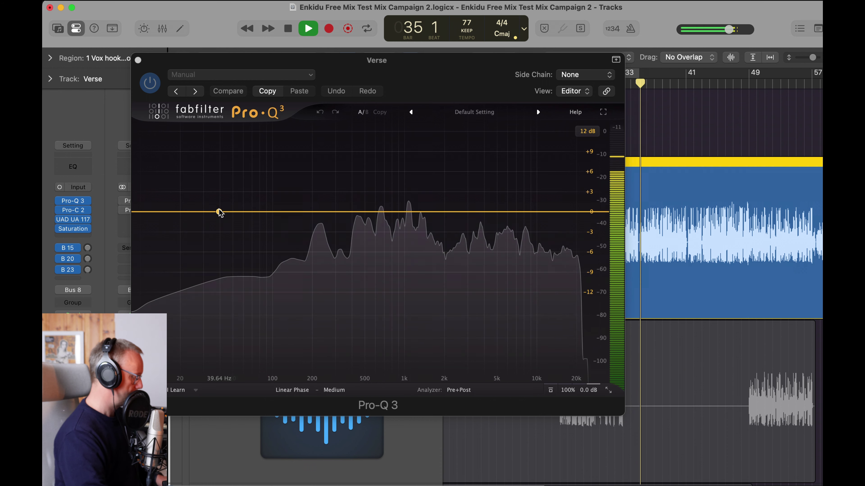
Add a first bell band to the Verse's Pro-Q 3, narrow it to a Q of about 2.5 and place it near 50 Hz.
left_click(272, 212)
left_click(272, 212)
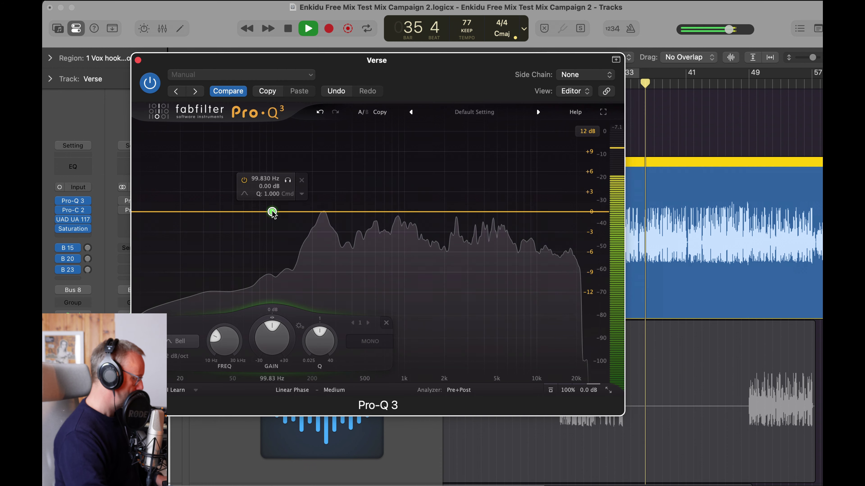
left_click_drag(272, 212, 271, 214)
scroll(273, 211, "up", 5)
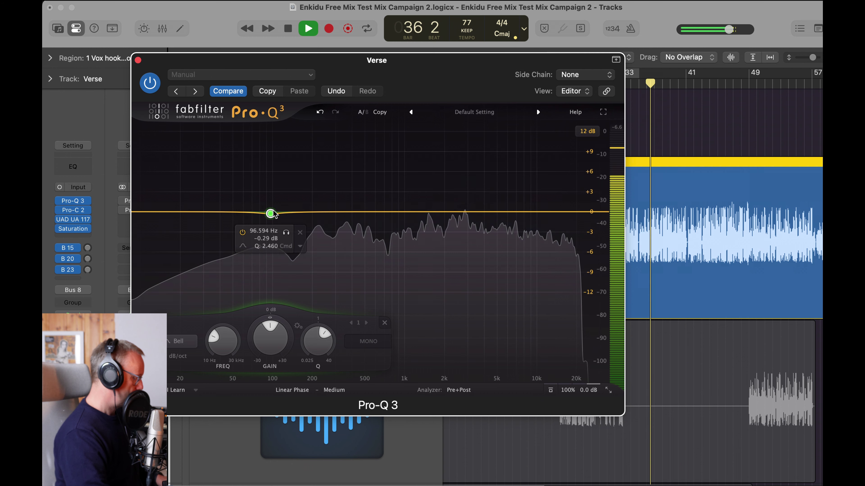
scroll(273, 211, "up", 3)
scroll(273, 210, "down", 3)
left_click_drag(273, 211, 249, 225)
Add a second bell band, audition it in solo while sweeping the low mids, and place it at about 314 Hz with a Q of 4.605.
left_click(276, 215)
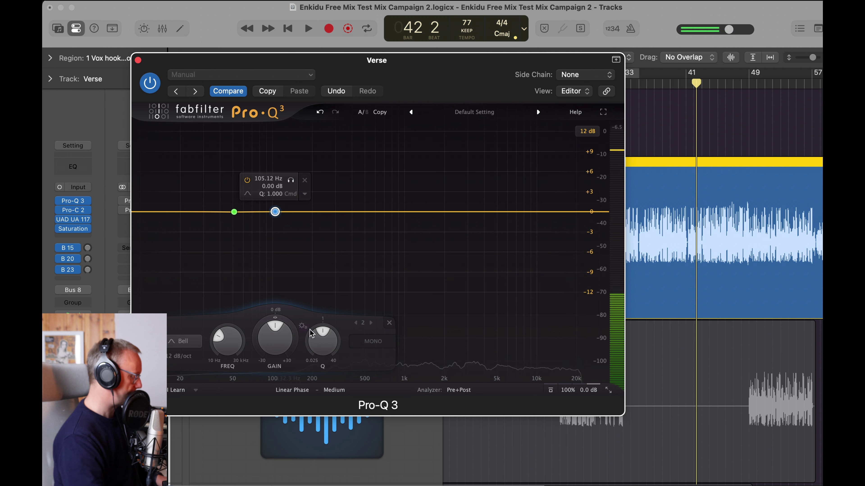
left_click_drag(325, 338, 325, 337)
scroll(325, 340, "up", 10)
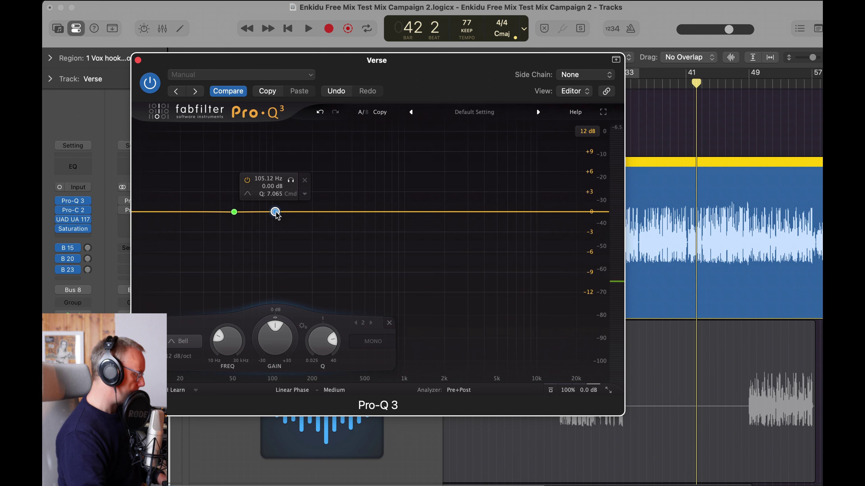
left_click(290, 180)
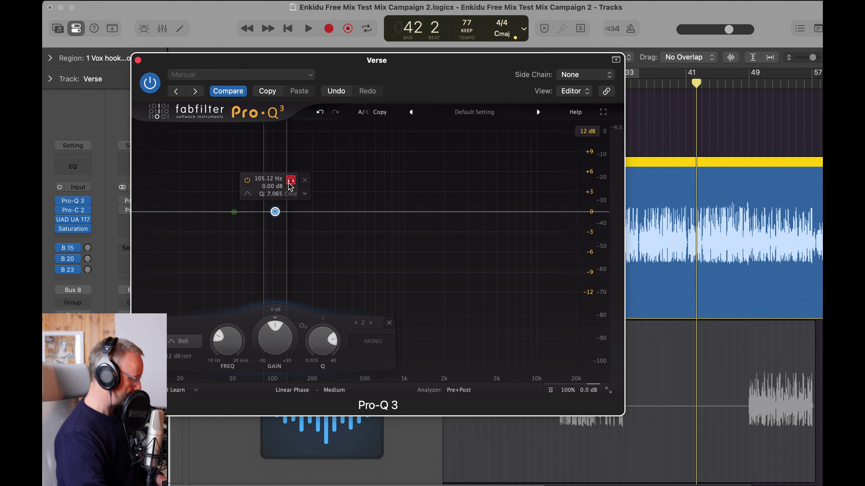
key("space")
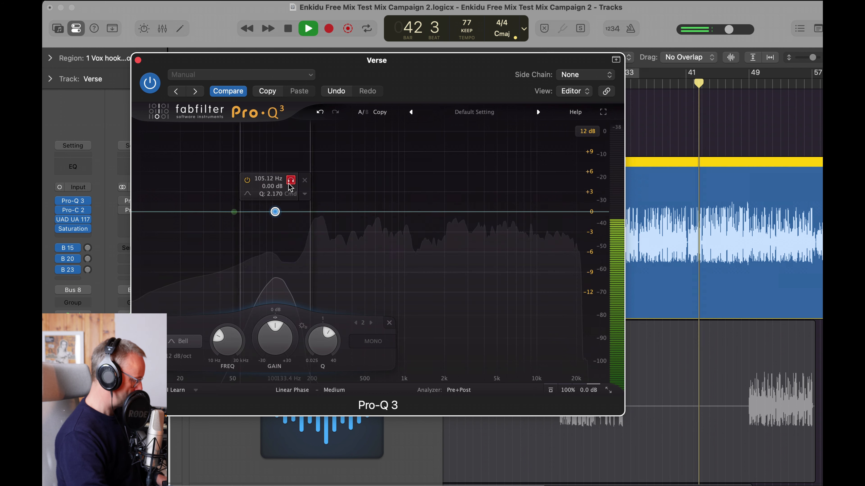
scroll(290, 186, "down", 3)
left_click_drag(289, 187, 353, 189)
scroll(352, 188, "up", 8)
scroll(354, 189, "down", 8)
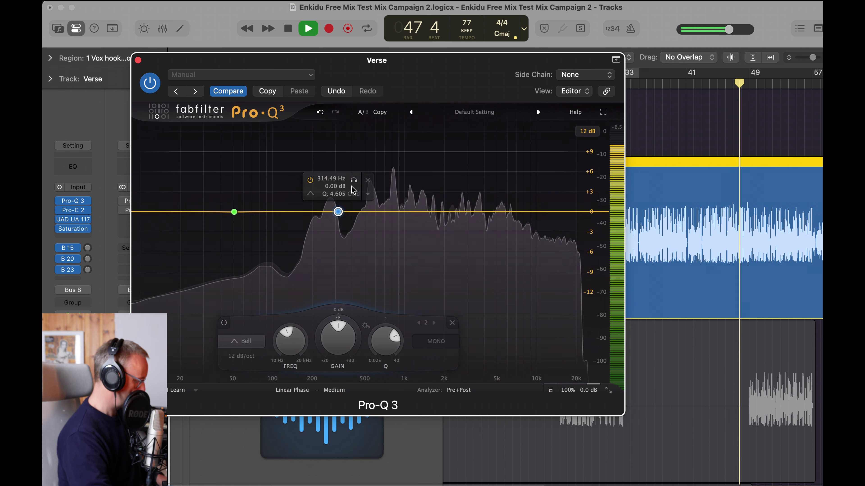
Add a third bell band, sweep it in solo during playback, and place it at about 1484 Hz with a Q of 5.221.
key("space")
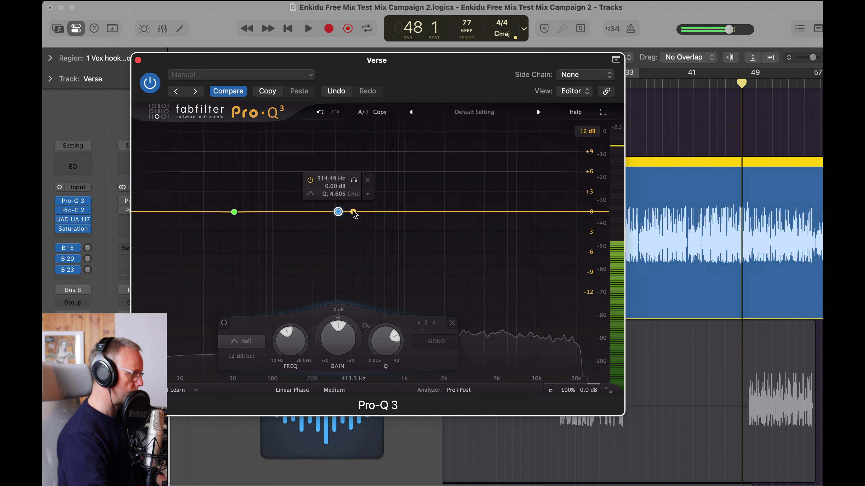
left_click(354, 212)
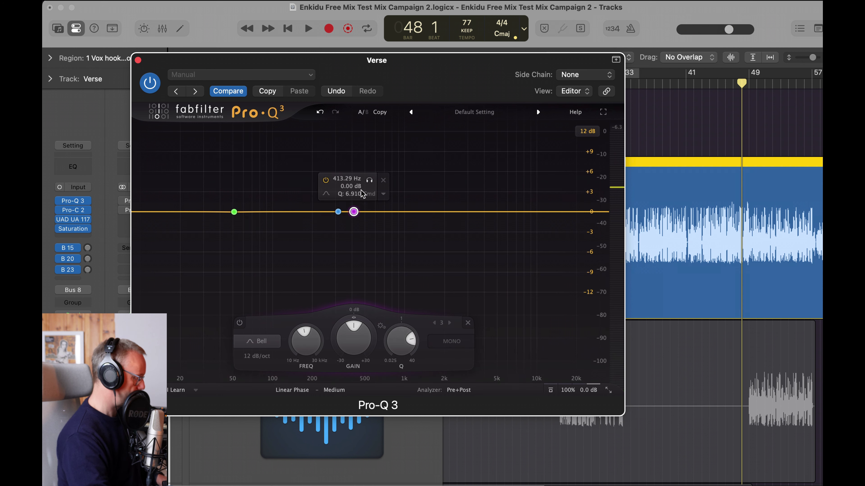
left_click_drag(365, 182, 358, 184)
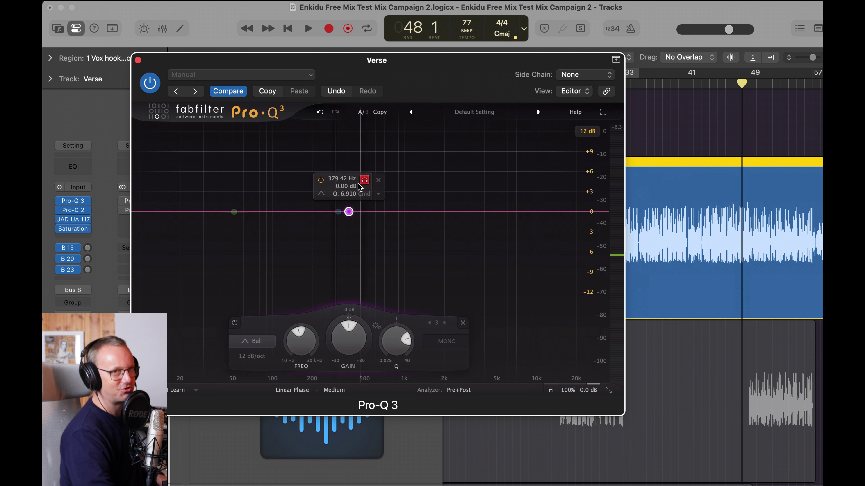
scroll(358, 184, "down", 5)
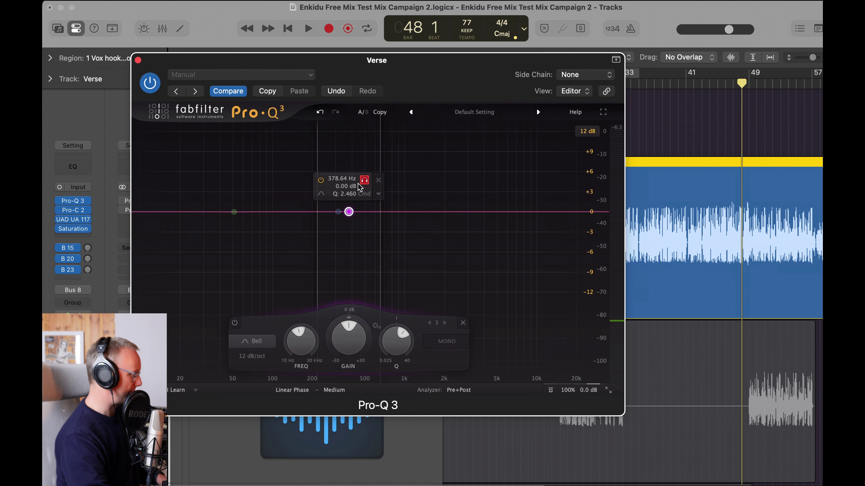
scroll(358, 183, "up", 4)
key("space")
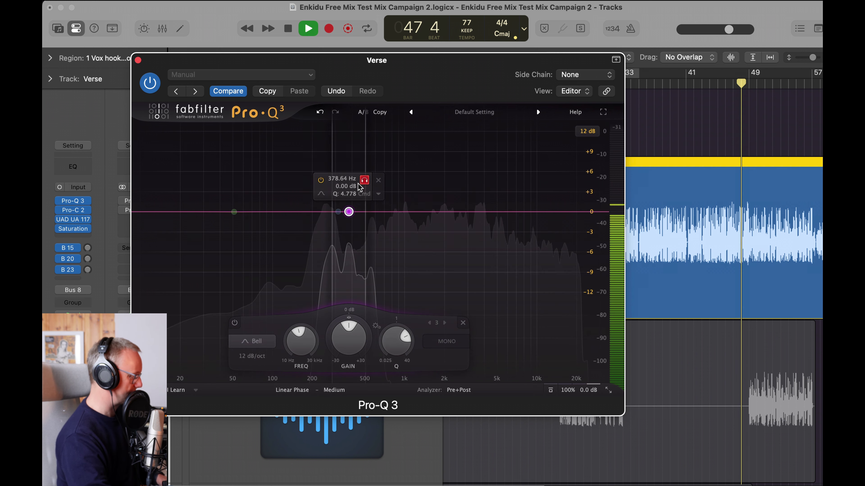
left_click_drag(358, 184, 435, 190)
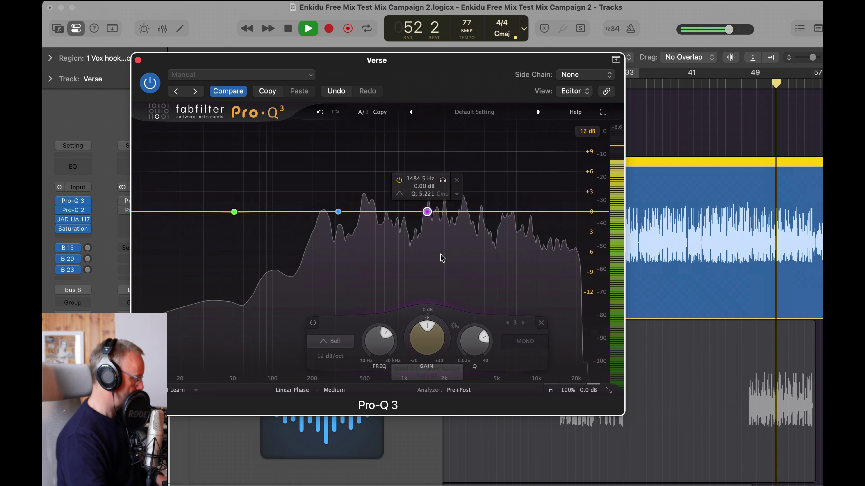
Add a fourth bell band, audition it in solo, and place it at about 674 Hz with a Q of 4.003.
left_click(382, 213)
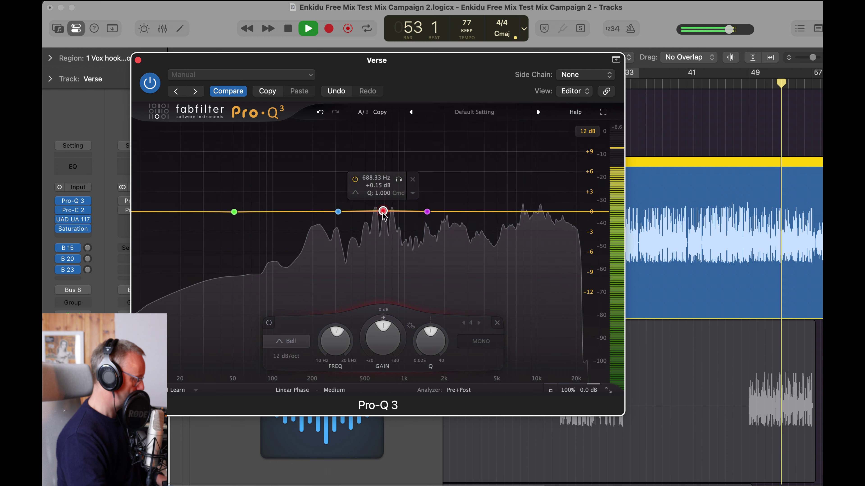
scroll(382, 214, "up", 5)
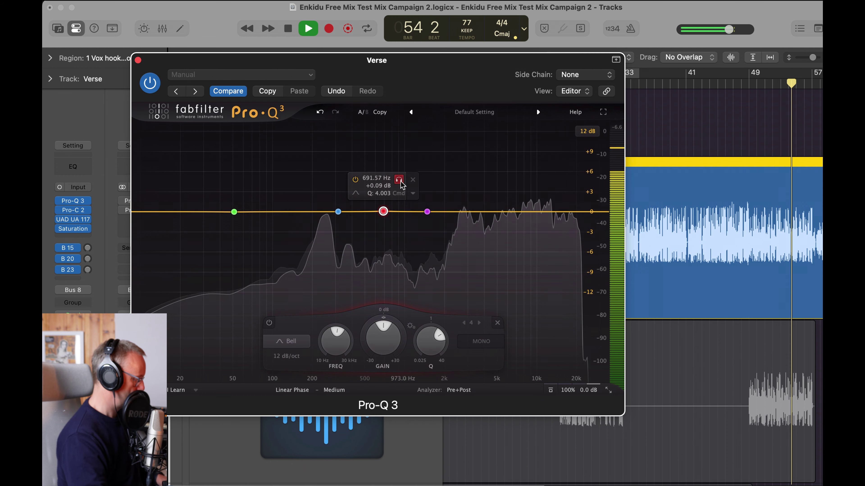
mouse_move(397, 186)
left_mouse_down()
mouse_move(385, 184)
mouse_move(391, 186)
left_mouse_up()
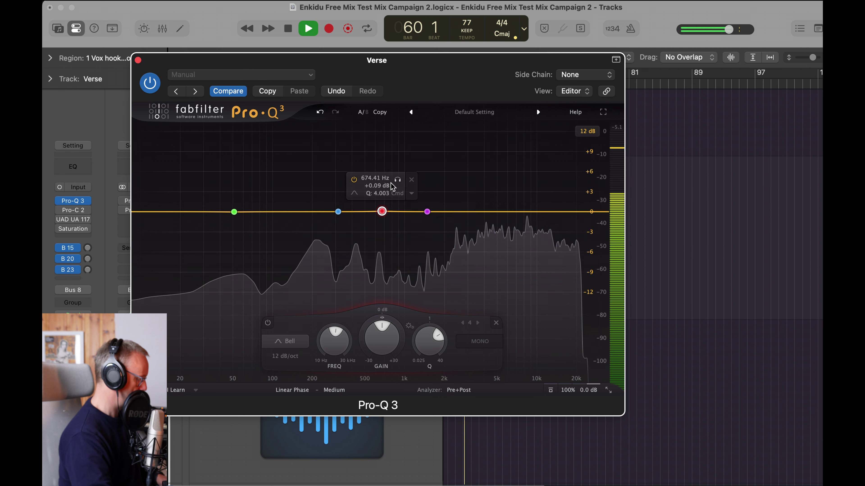
left_click(395, 180)
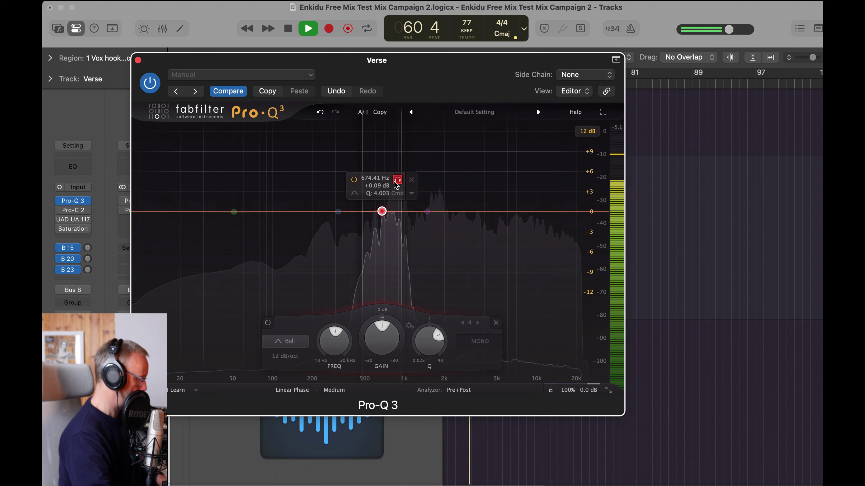
left_click(397, 180)
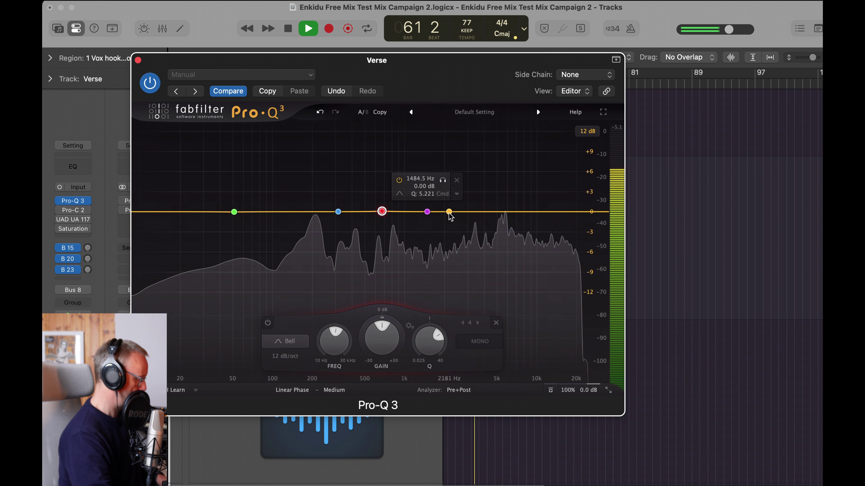
Add a fifth bell band near 2180 Hz, audition it in solo, and shift it to about 1937 Hz with a Q of 5.221.
left_click(450, 212)
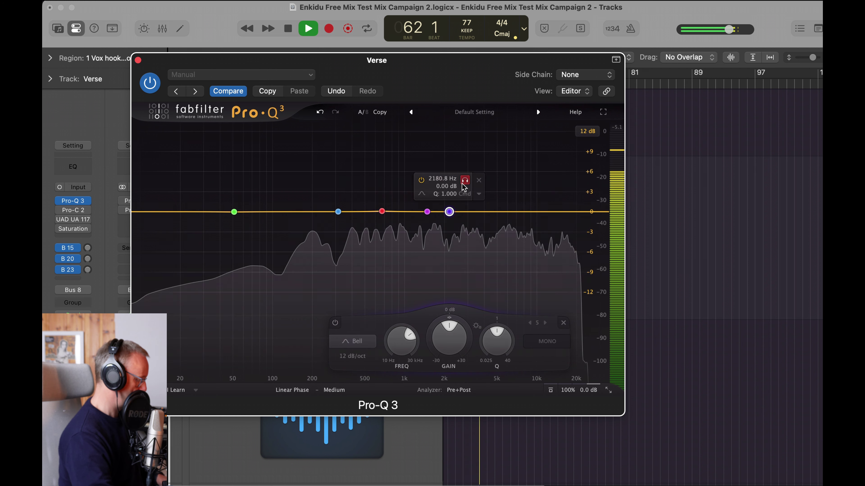
scroll(450, 212, "up", 3)
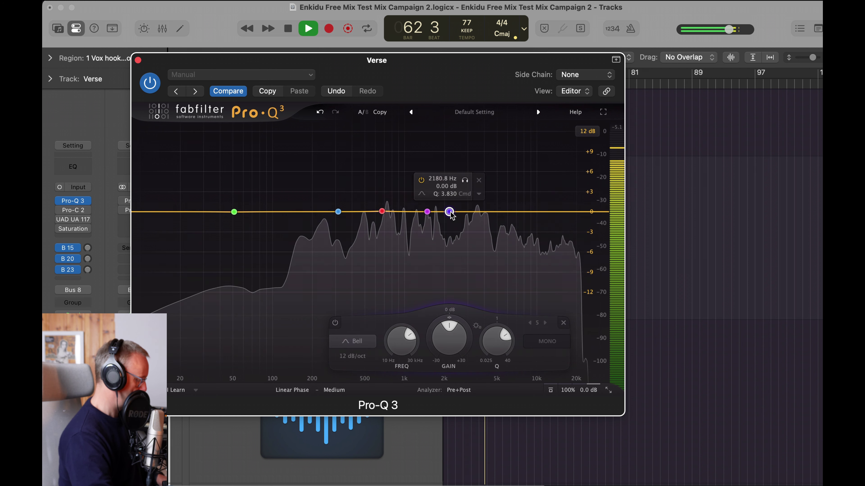
left_click(465, 181)
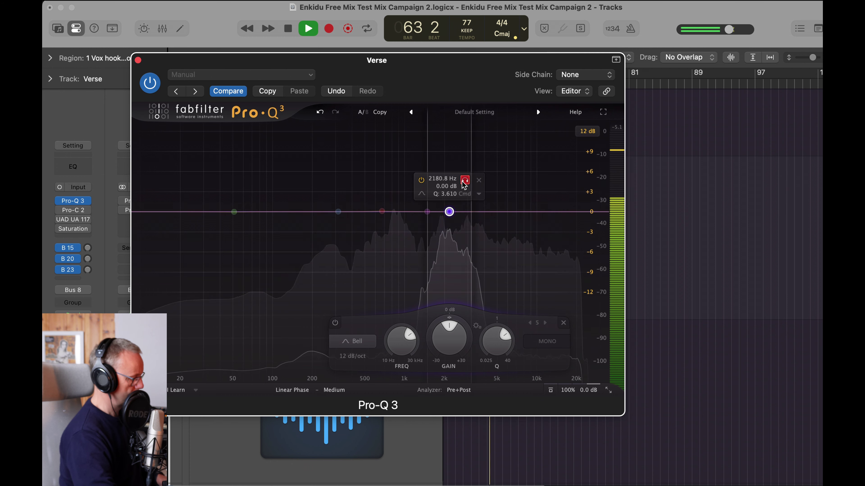
mouse_move(465, 184)
left_mouse_down()
mouse_move(456, 184)
mouse_move(482, 187)
mouse_move(457, 188)
left_mouse_up()
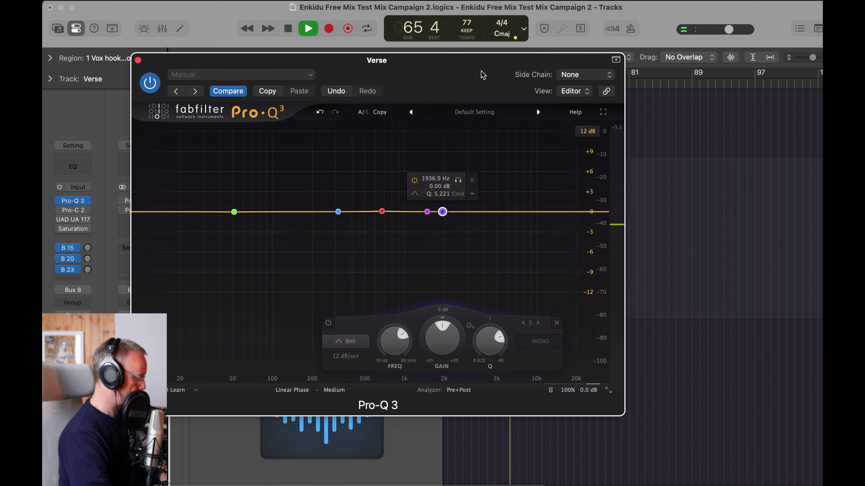
Replay the vocal from about bar 10, sweep the fifth band up to just below 3 kHz, and add a sixth at about 3500 Hz with Q 5.221.
left_click_drag(481, 66, 484, 191)
scroll(536, 116, "left", 3)
scroll(536, 118, "left", 10)
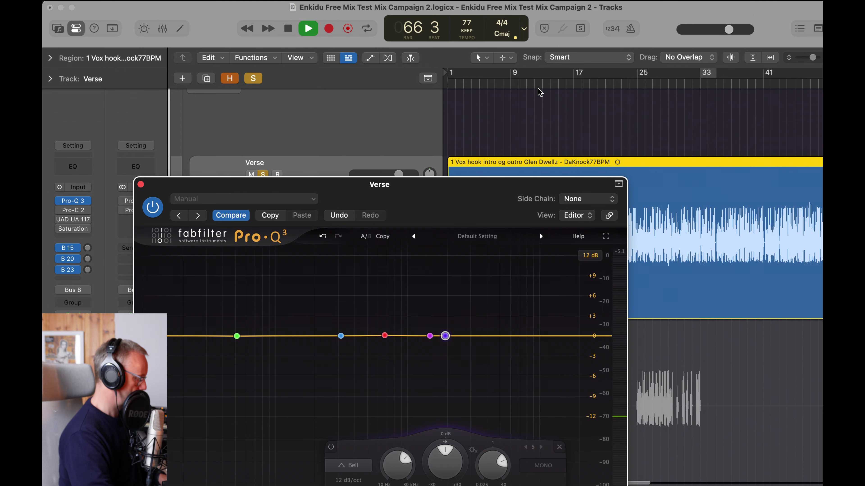
left_click(526, 84)
left_click_drag(420, 196, 426, 88)
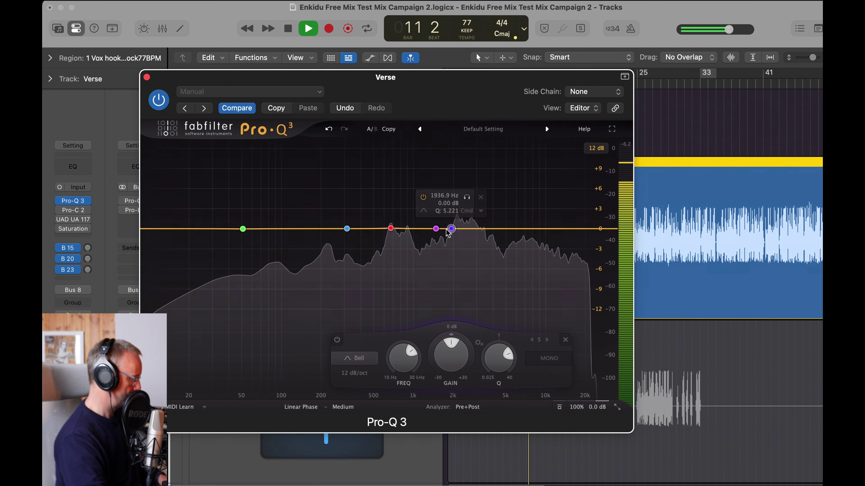
left_click_drag(467, 198, 500, 214)
left_click(489, 229)
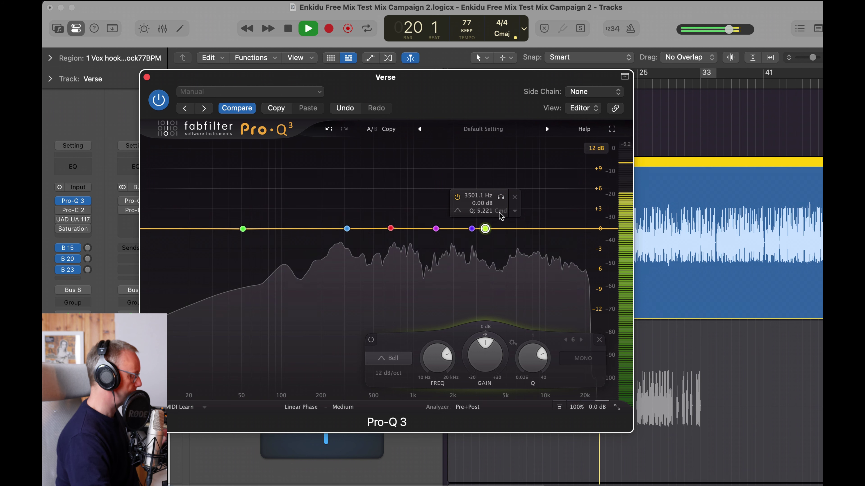
key("space")
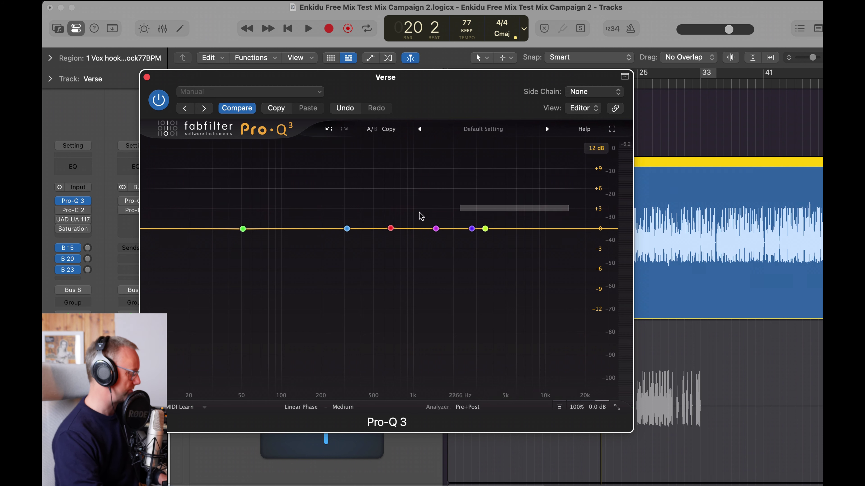
Cut all the bands by about 3 dB and deepen the lowest band's low shelf to -8.34 dB at 50.11 Hz with a Q of 0.521.
left_click_drag(421, 216, 217, 258)
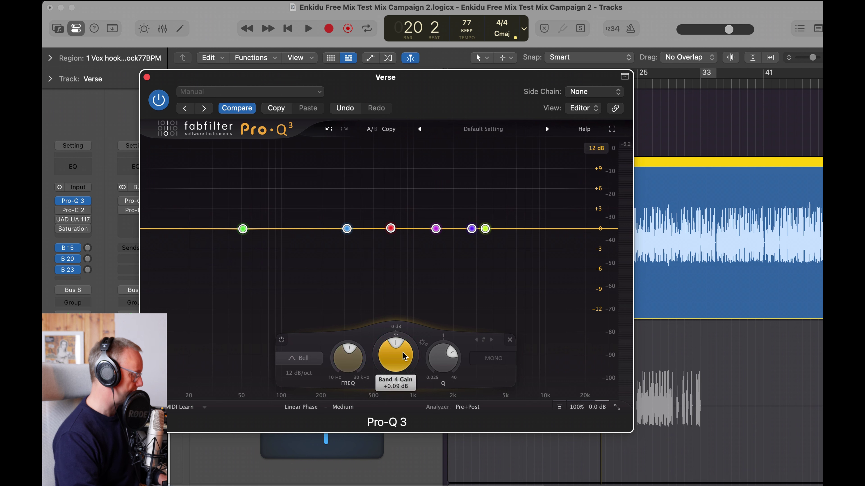
left_click_drag(471, 228, 470, 245)
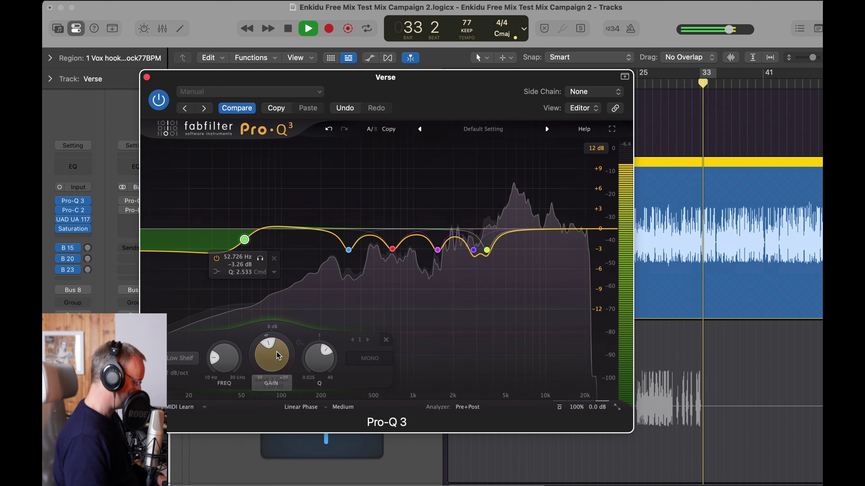
left_click_drag(327, 358, 326, 389)
left_click_drag(244, 263, 244, 279)
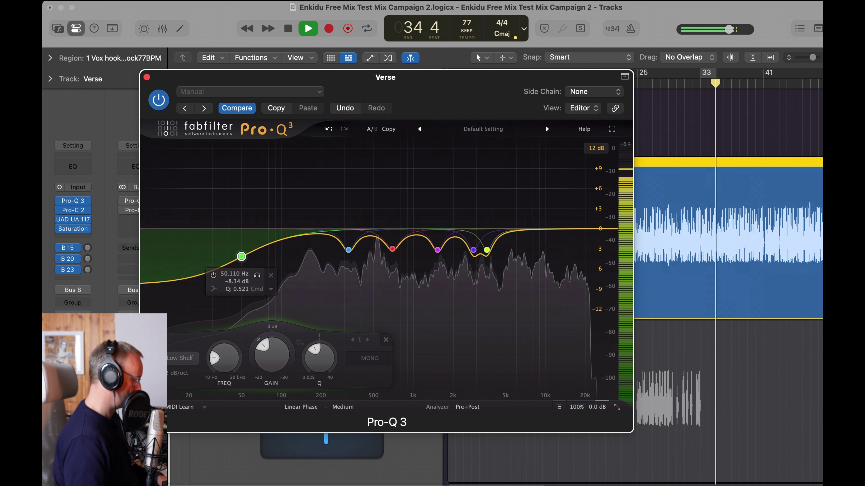
Unsolo the Verse, compare the equalized and flat Pro-Q 3 states in the full mix, and close the equalizer.
left_click(181, 442)
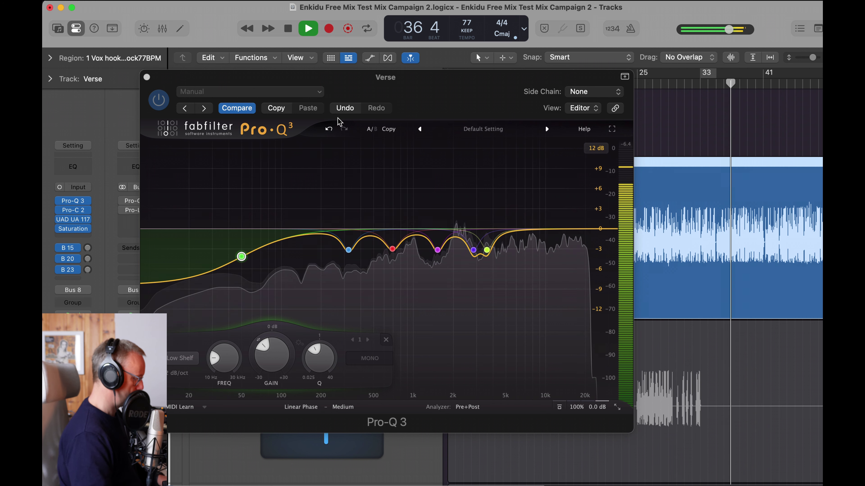
left_click(368, 129)
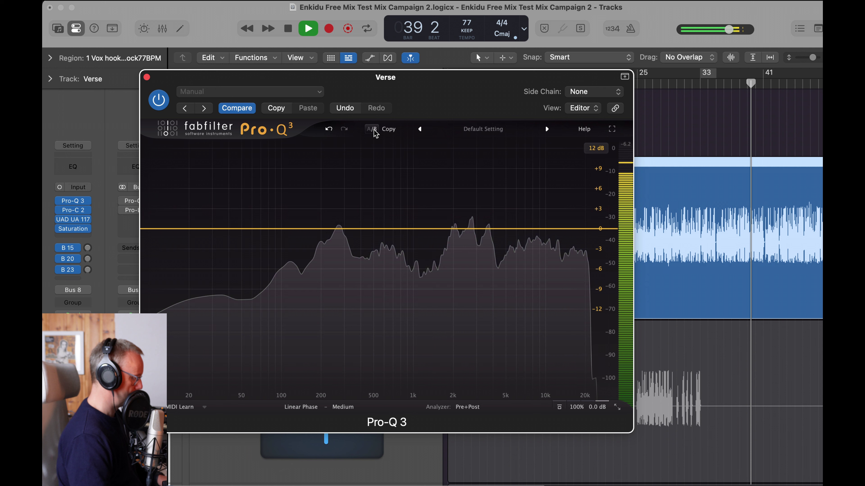
left_click(371, 130)
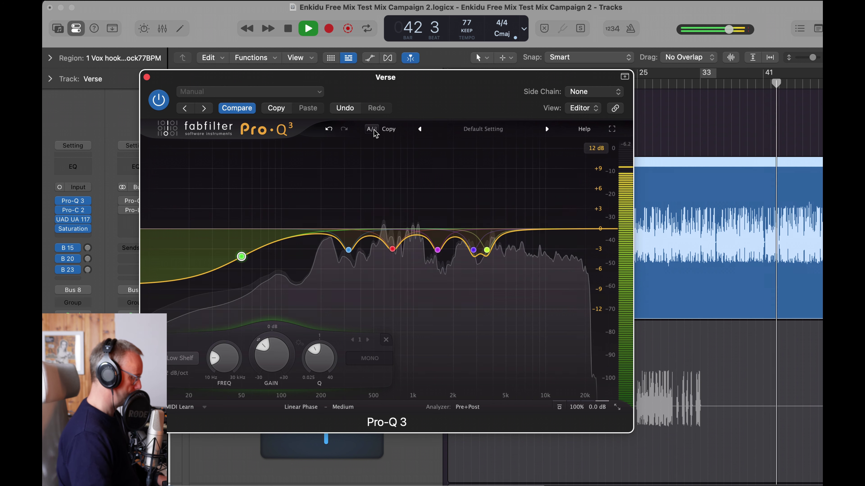
left_click(373, 131)
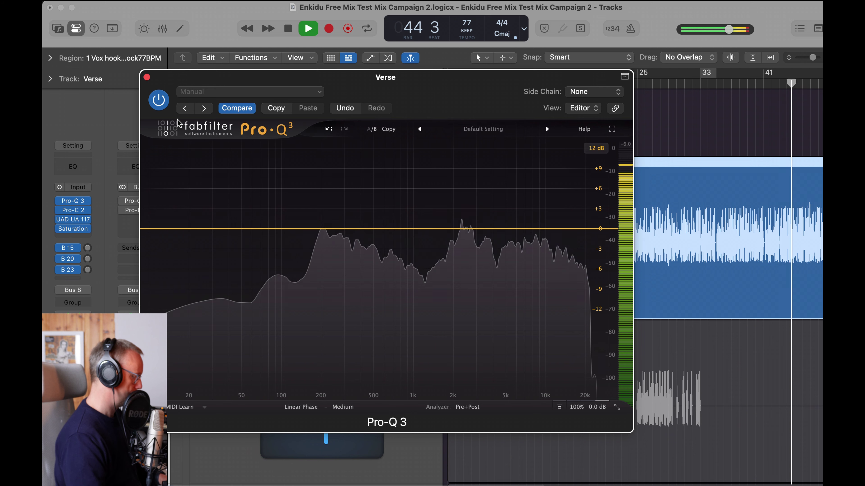
left_click_drag(614, 230, 533, 227)
left_click(147, 78)
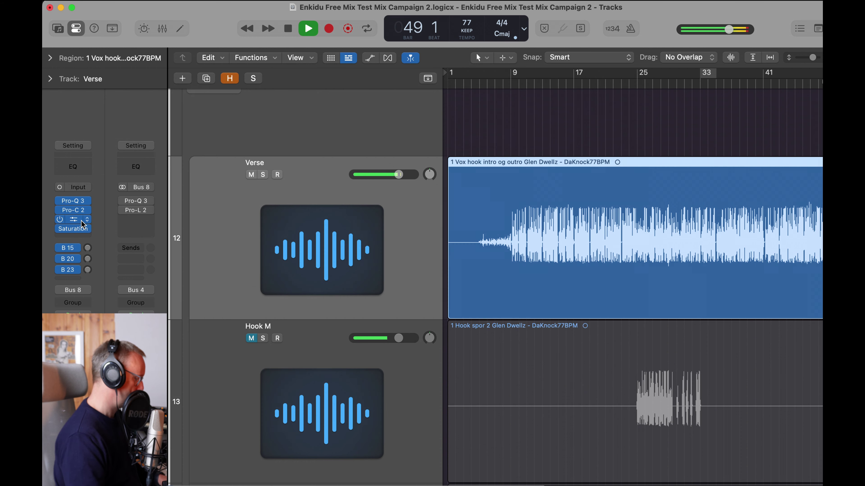
Insert a mono Pro-MB after the saturation plug-in on the Verse track and stop playback.
left_click(80, 236)
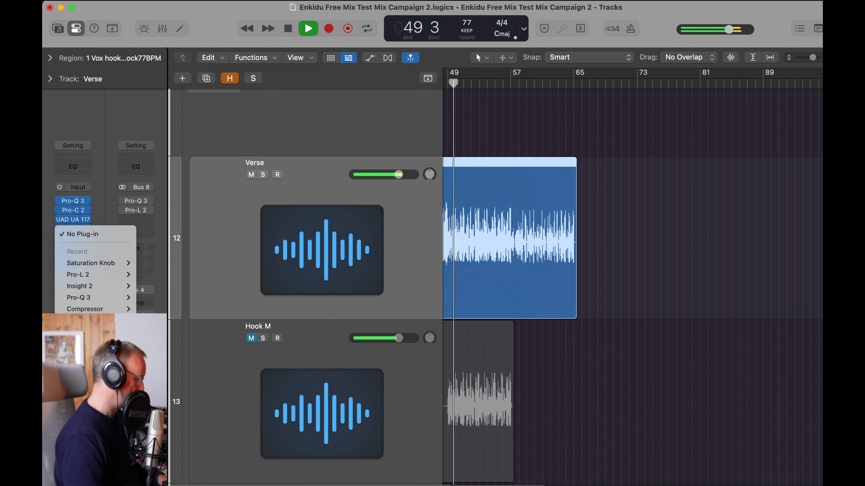
mouse_move(99, 327)
mouse_move(243, 332)
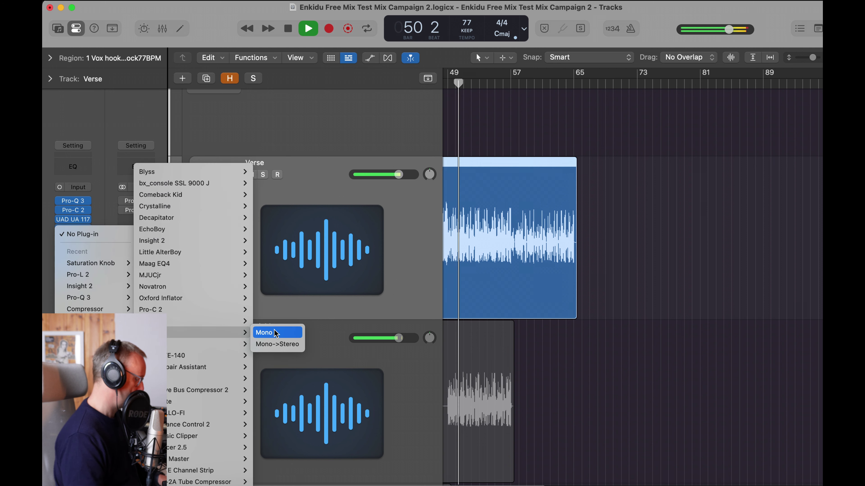
left_click(276, 333)
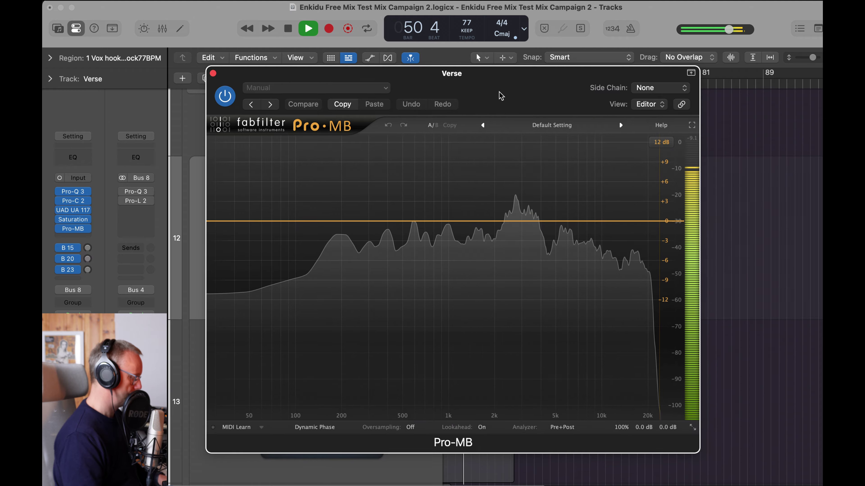
key("space")
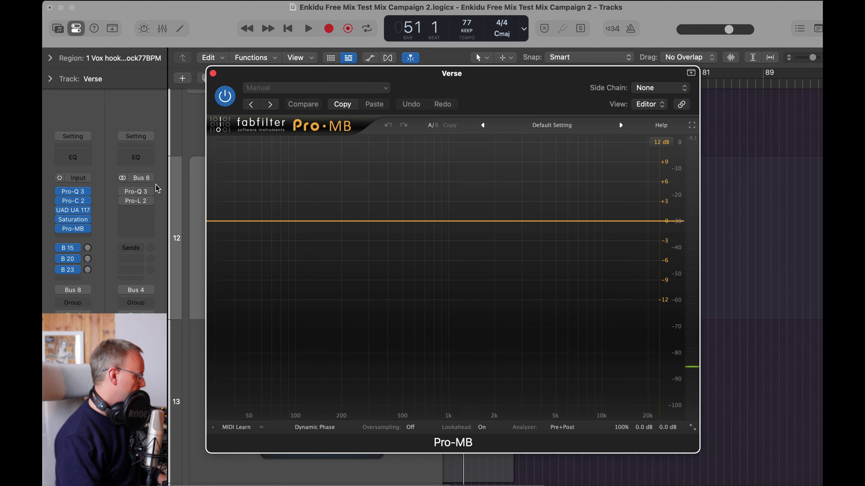
Try a high shelf near 7334 Hz in the Verse's first Pro-Q 3, close that equalizer and resume playback.
left_click(78, 194)
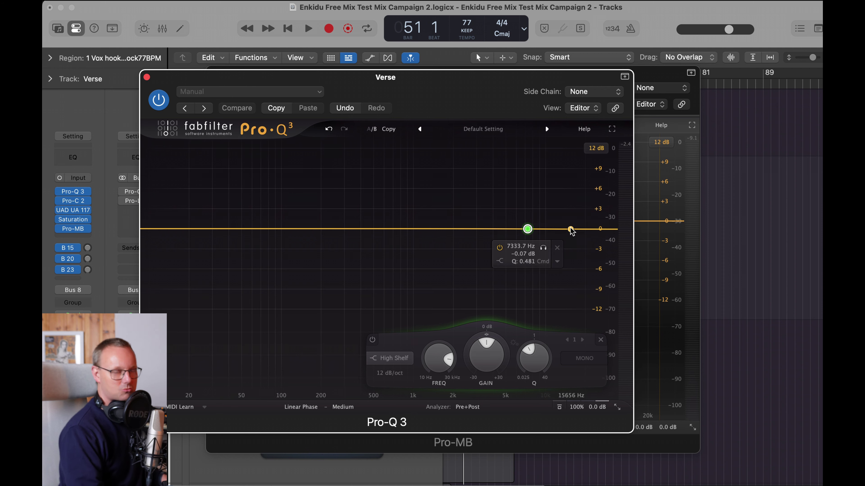
left_click(147, 77)
key("space")
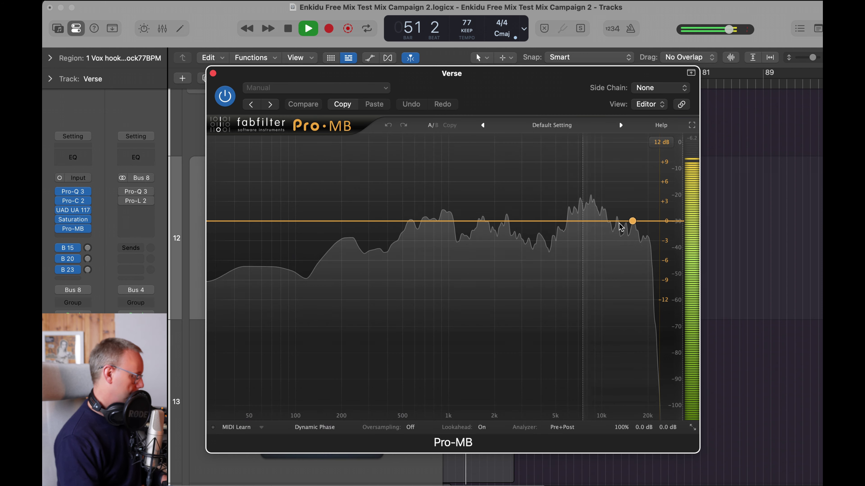
Add a treble band in Pro-MB, extend its lower edge to about 5 kHz, and raise its gain to about +4.5 dB.
left_click_drag(632, 221, 632, 195)
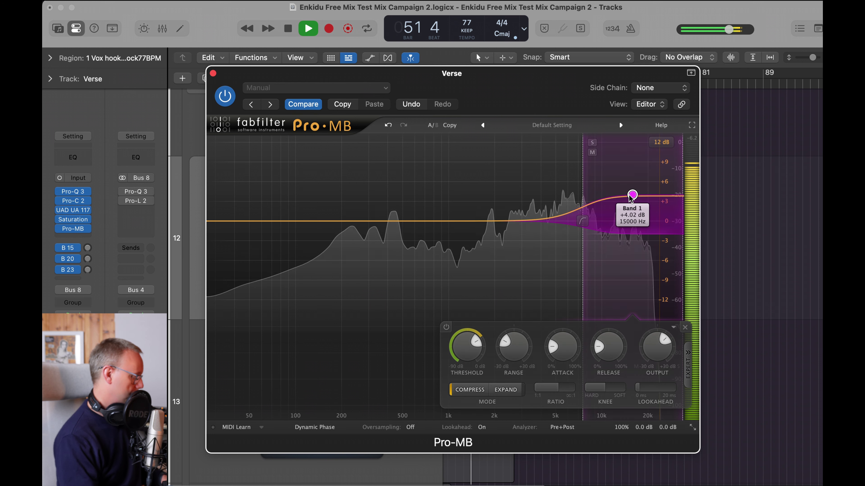
key("space")
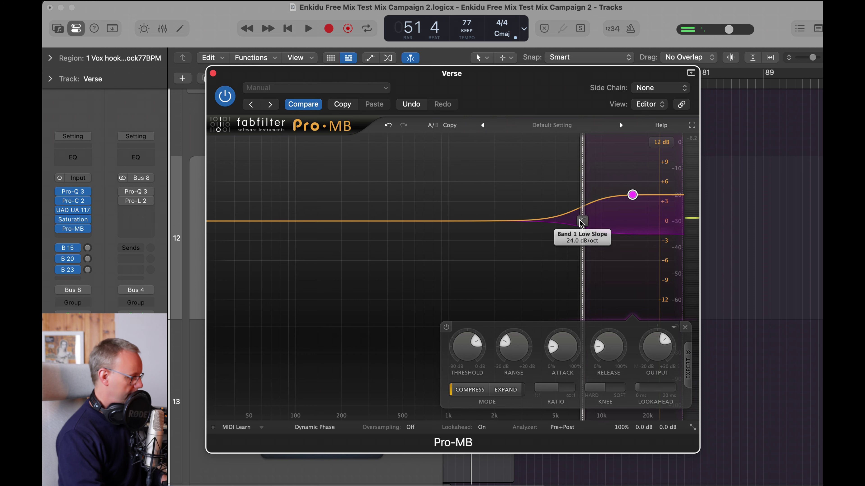
left_click_drag(583, 225, 555, 226)
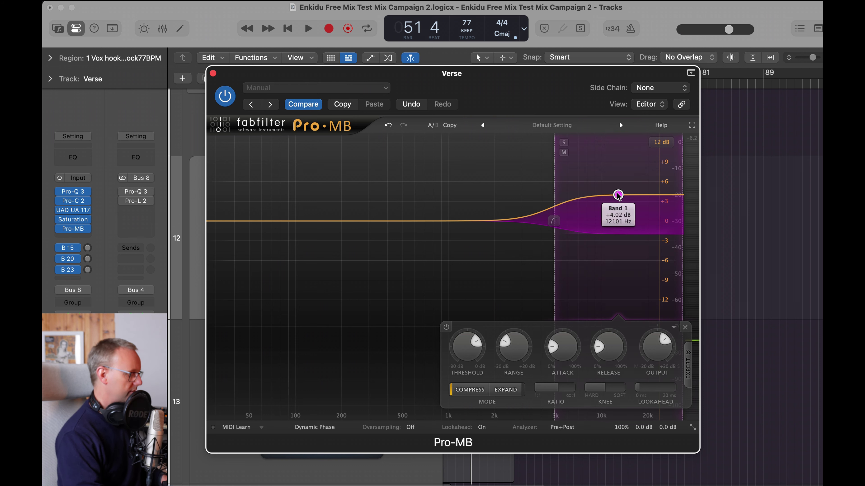
left_click_drag(618, 194, 618, 190)
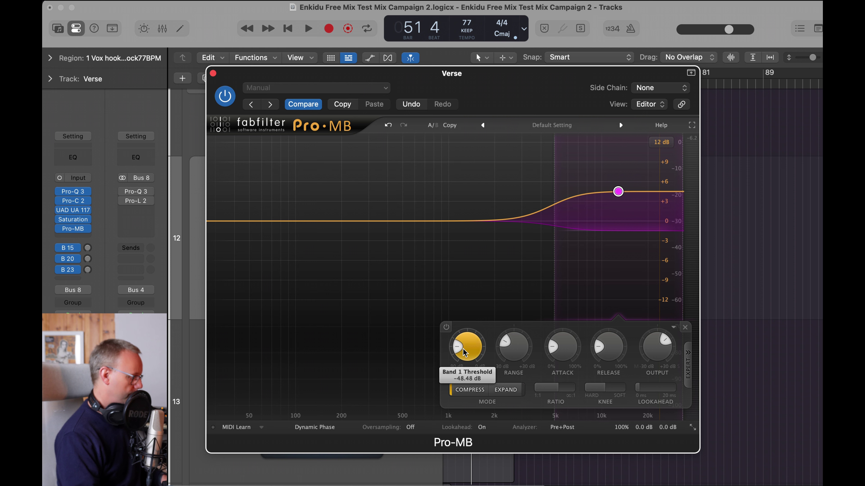
Replay the vocal and raise Band 1's threshold to just above -31.26 dB.
key("space")
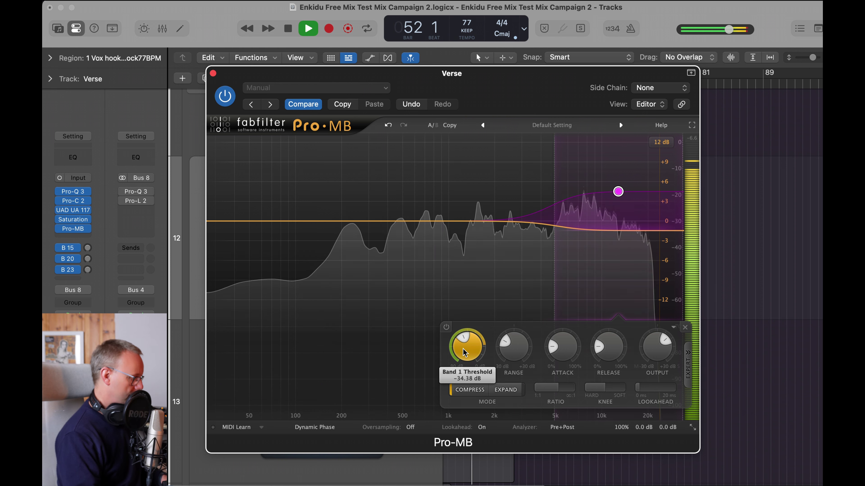
scroll(466, 349, "up", 3)
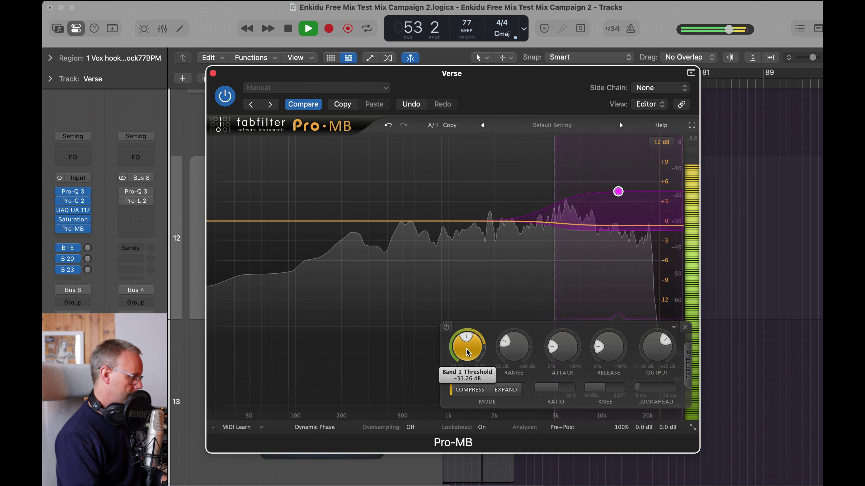
scroll(466, 348, "up", 1)
scroll(466, 349, "up", 1)
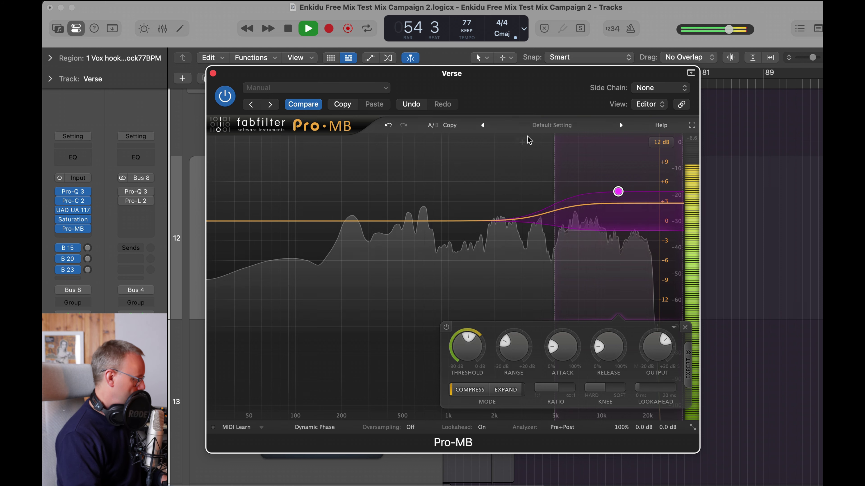
Compare the processed and flat Pro-MB states twice during playback.
left_click(430, 126)
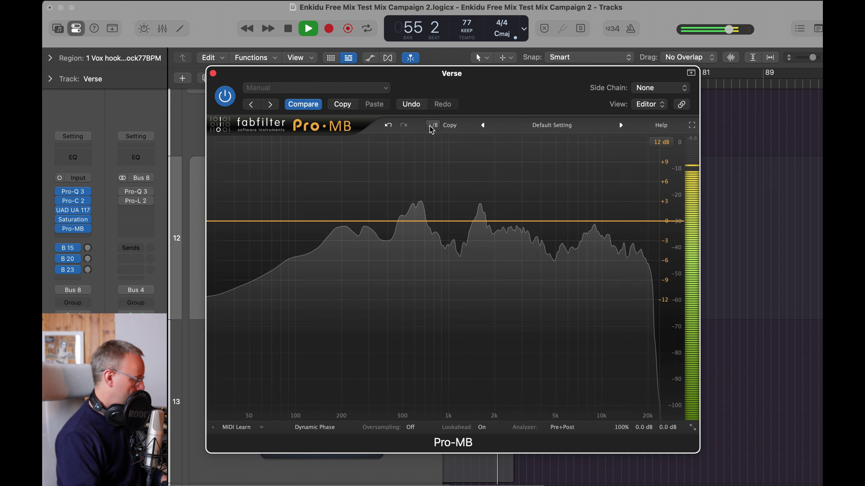
left_click(430, 126)
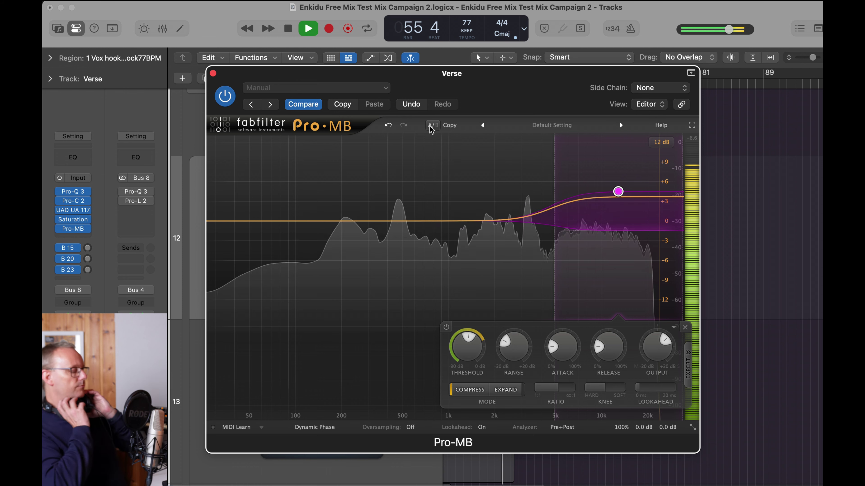
left_click(430, 127)
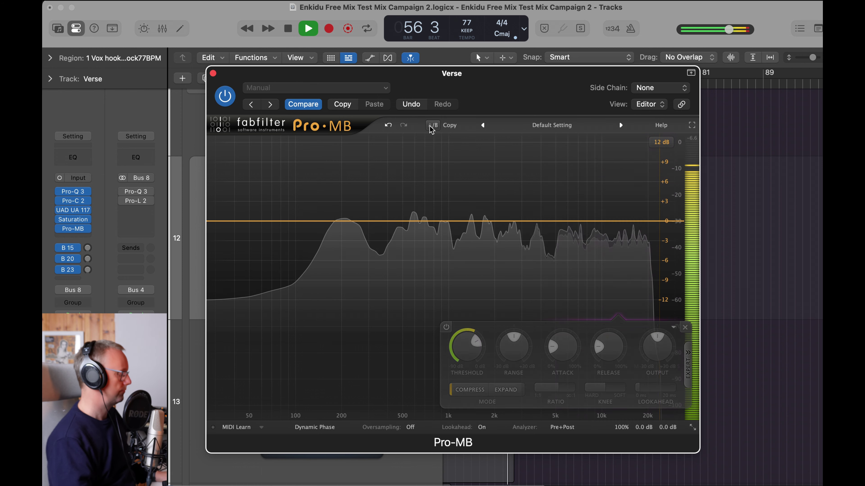
left_click(431, 127)
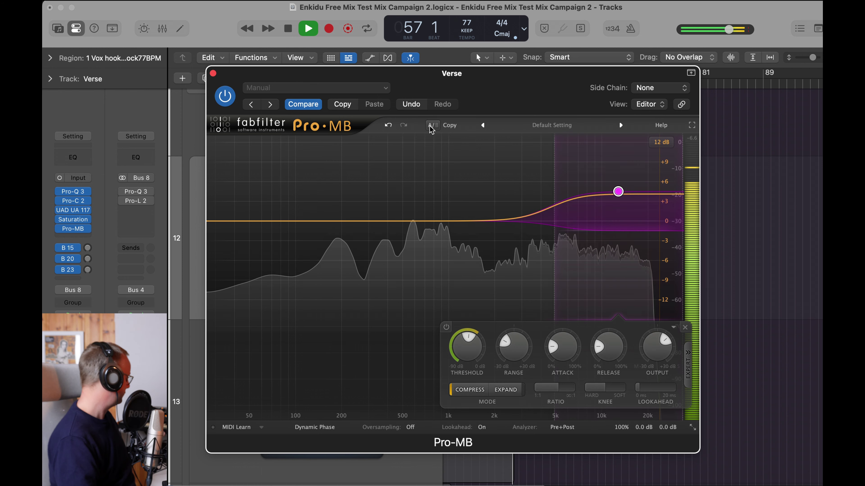
Audition Band 1 with an exaggerated +10.62 dB boost, settle it at +5.63 dB, and close Pro-MB with playback stopped.
left_click_drag(619, 193, 617, 153)
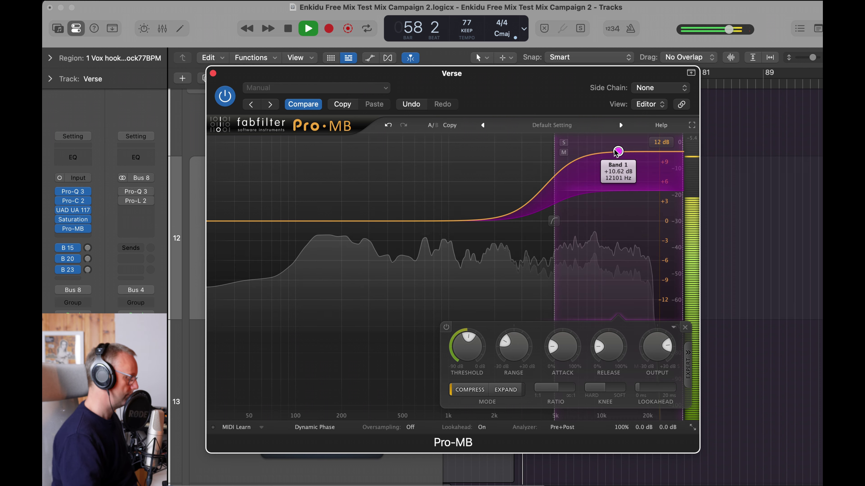
left_click_drag(618, 151, 618, 184)
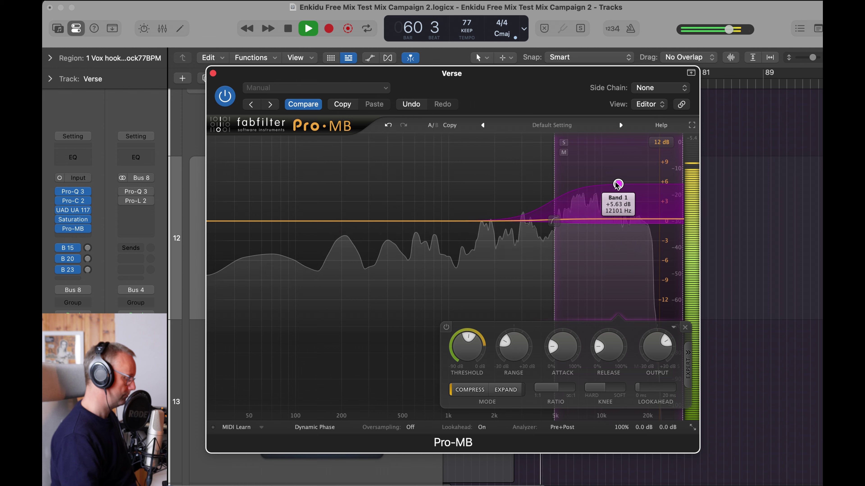
left_click(214, 74)
key("space")
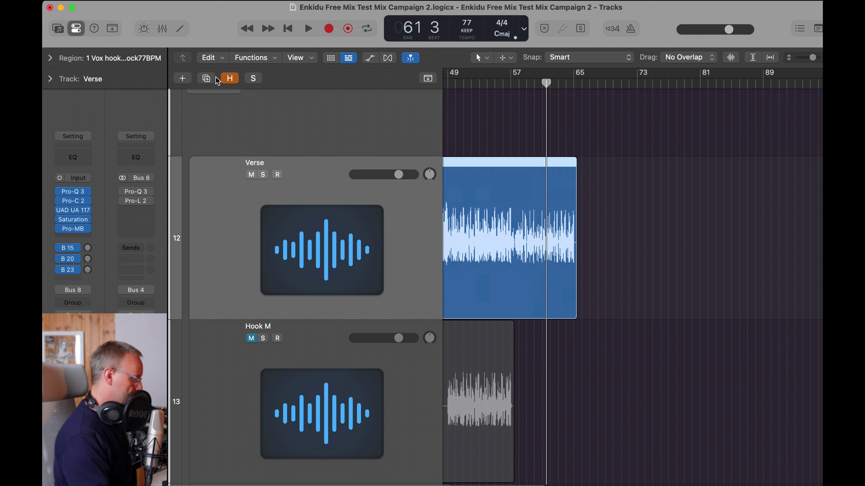
key("Return")
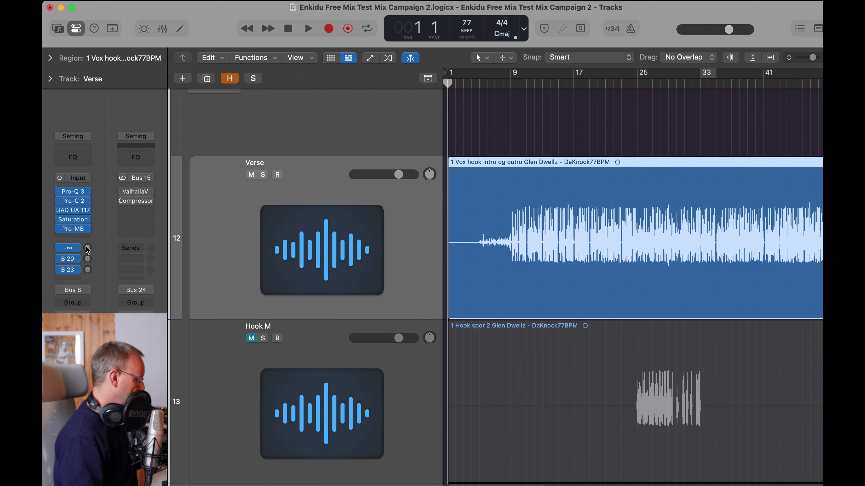
left_click(76, 137)
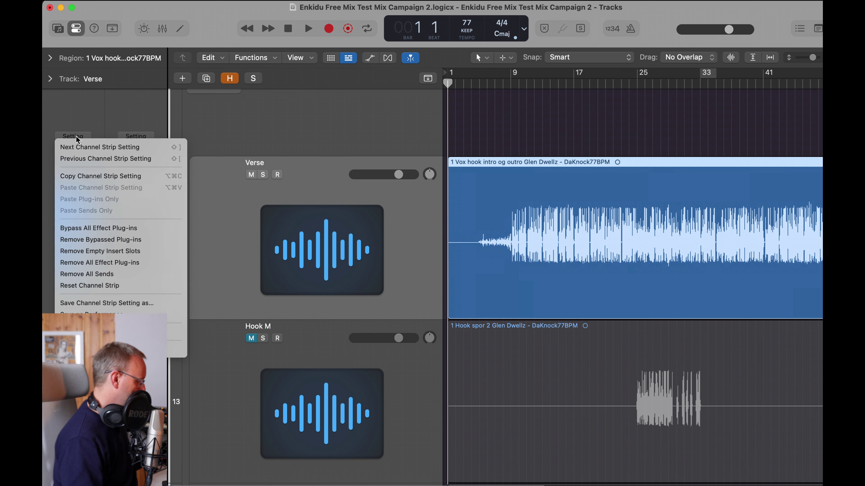
left_click(96, 180)
left_click(359, 382)
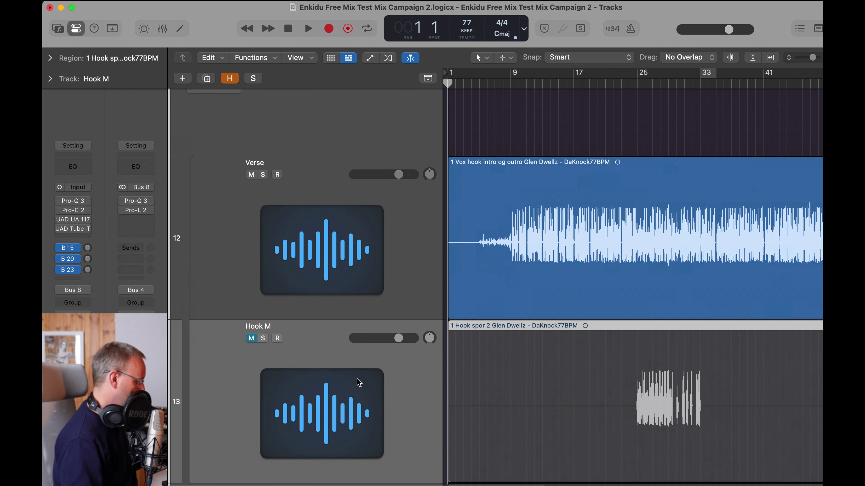
left_click(74, 149)
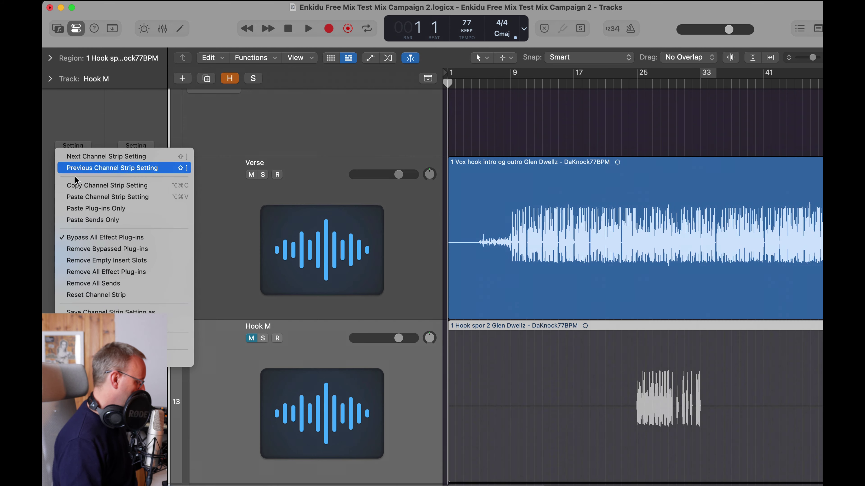
left_click(93, 201)
Open Pro-Q 3 on the soloed Back L track and add a low cut at about 260 Hz.
scroll(314, 313, "down", 9)
left_click(518, 255)
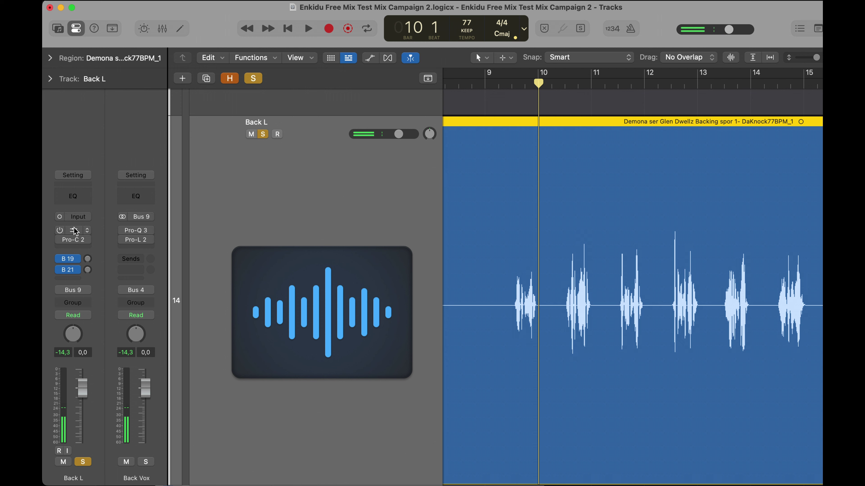
left_click(73, 231)
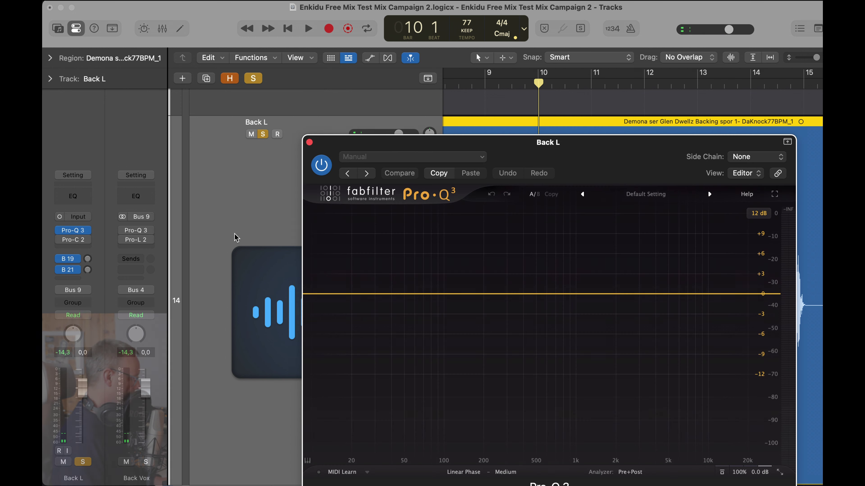
left_click(312, 294)
left_click_drag(316, 299, 498, 295)
left_click_drag(578, 164, 253, 46)
Play the Back L vocal from between bars 10 and 11 and add a 6 dB/oct high cut at about 5646 Hz.
double_click(563, 88)
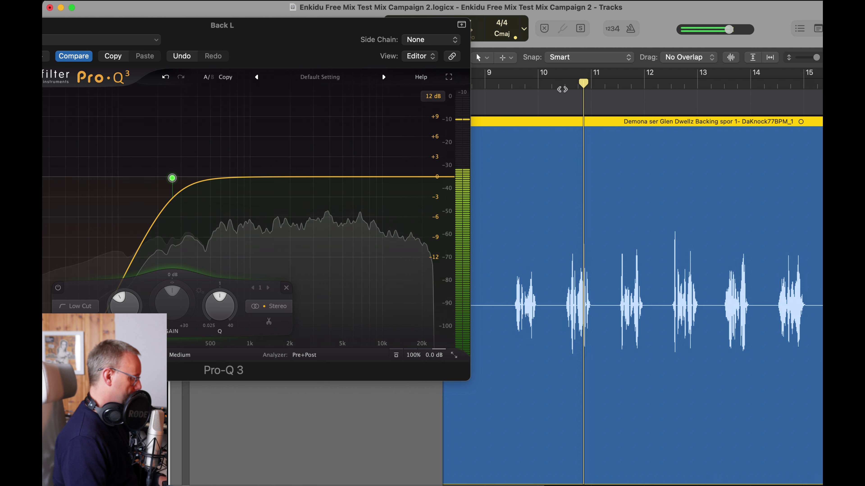
left_click(454, 176)
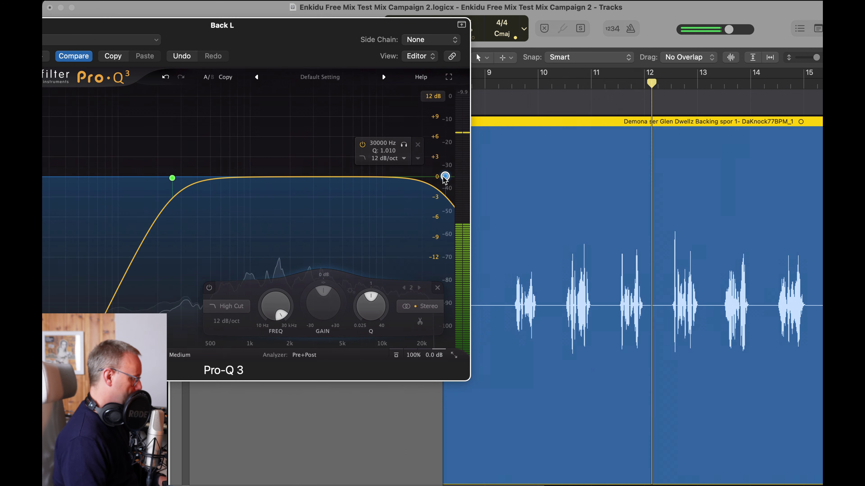
left_click_drag(448, 178, 349, 178)
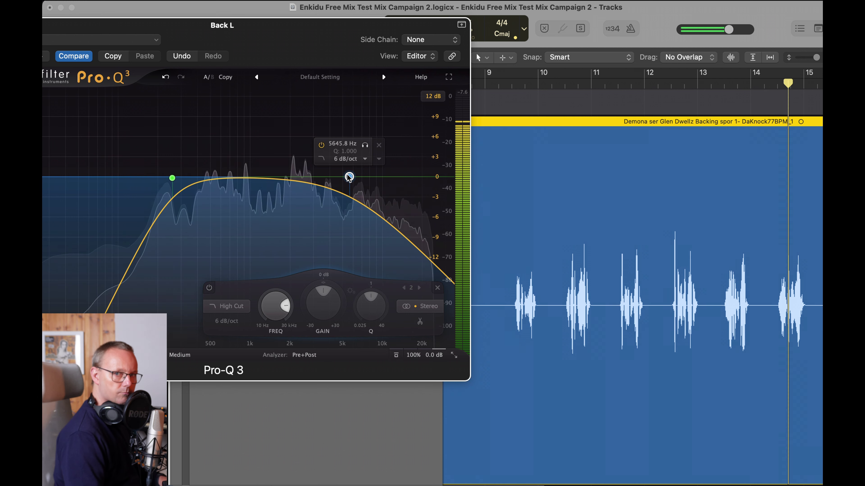
mouse_move(172, 182)
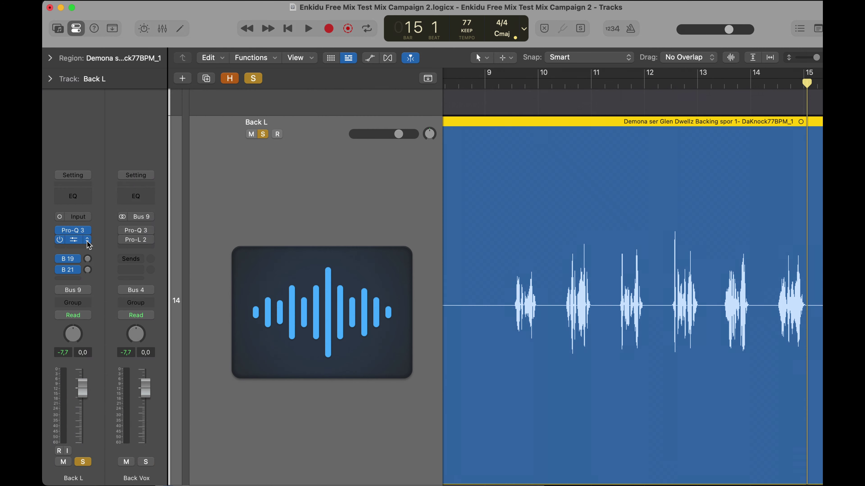
Open Pro-C 2 on Back L, set its style to Opto, and lower the threshold to about -24 dB.
left_click(88, 240)
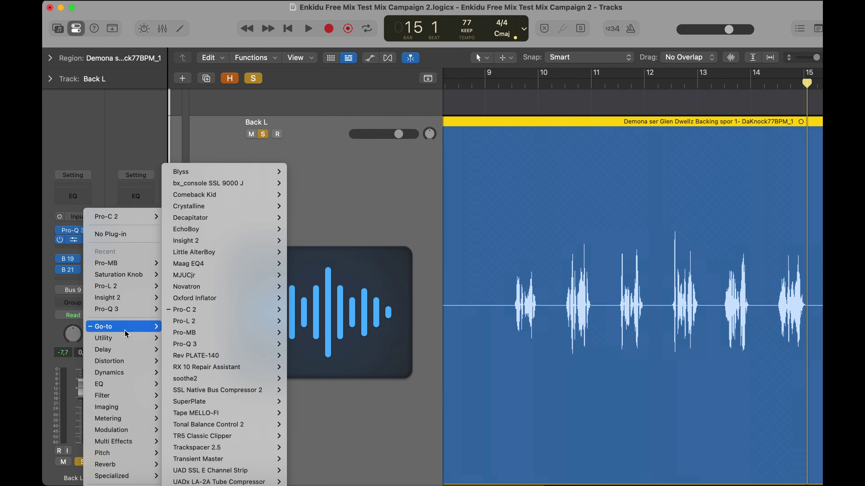
left_click(322, 267)
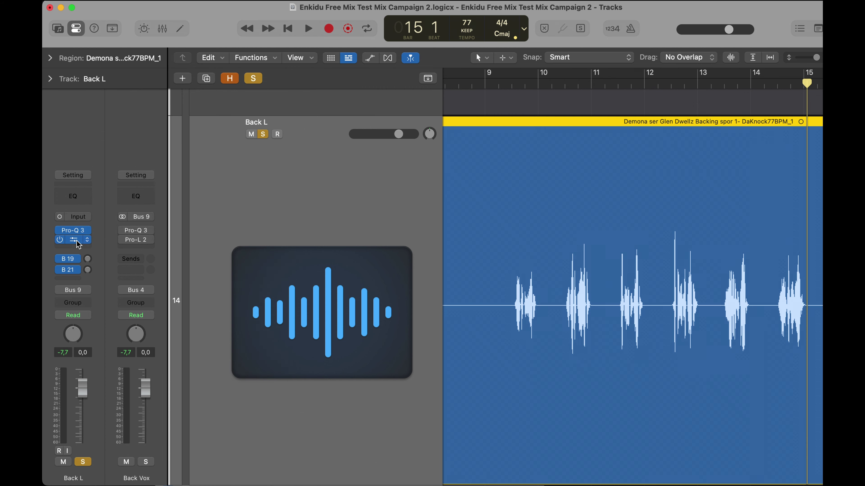
left_click(76, 241)
left_click(394, 347)
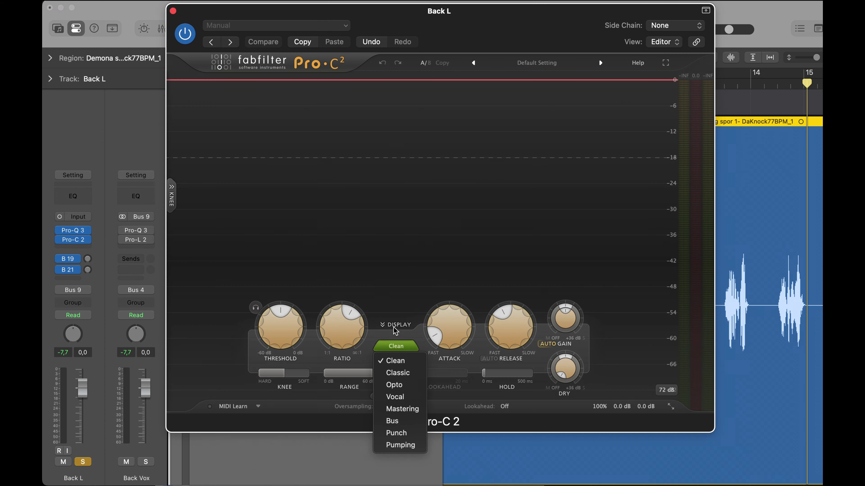
left_click(401, 387)
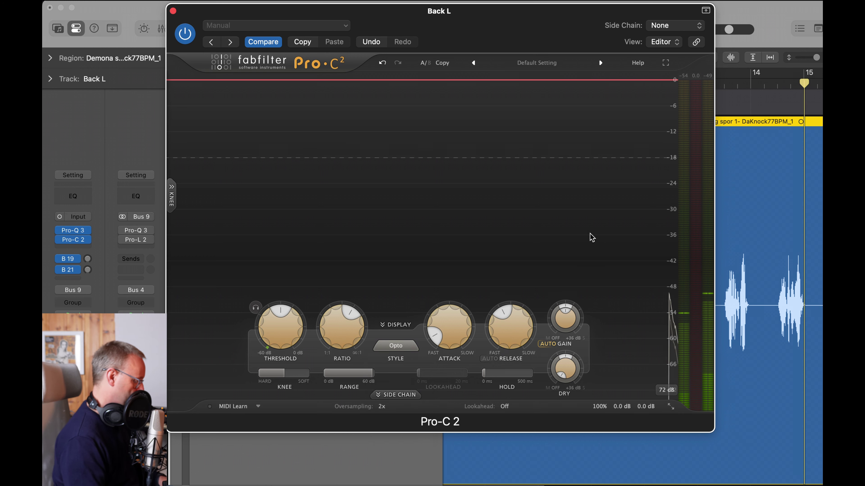
left_click_drag(269, 310, 273, 326)
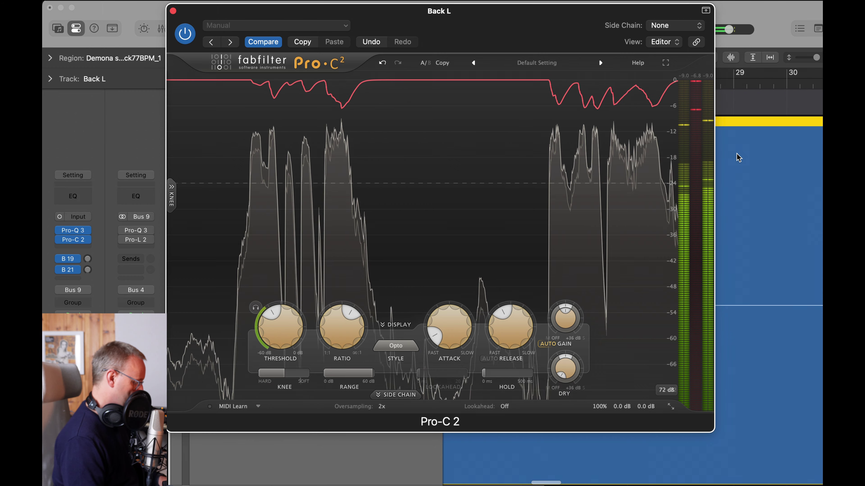
Set a playback loop over the Back L phrase in the second half of bar 22.
left_click_drag(752, 73, 834, 75)
left_click(759, 89)
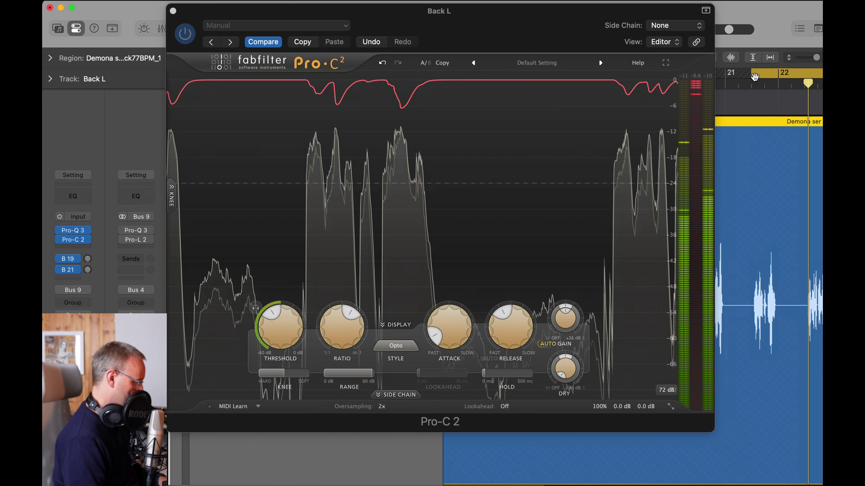
left_click_drag(755, 77, 803, 83)
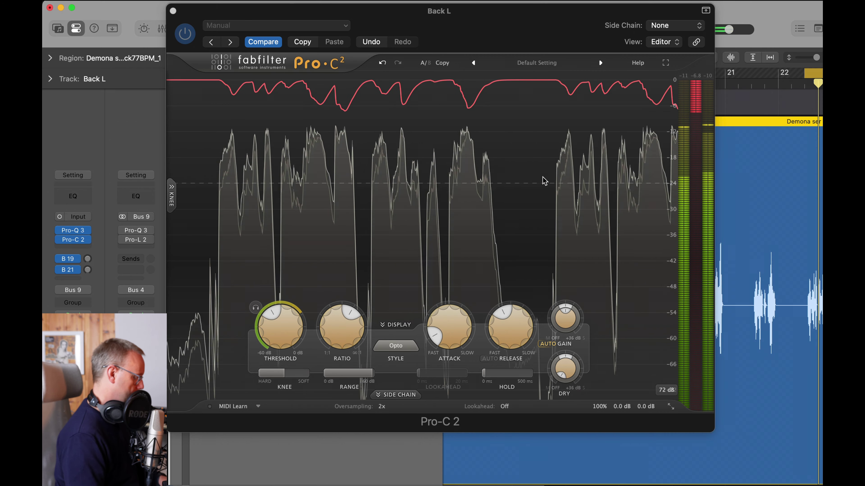
Fine-tune Pro-C 2 on the looped Back L phrase, settling the threshold near -25 dB and shortening the release.
left_click_drag(280, 309, 282, 317)
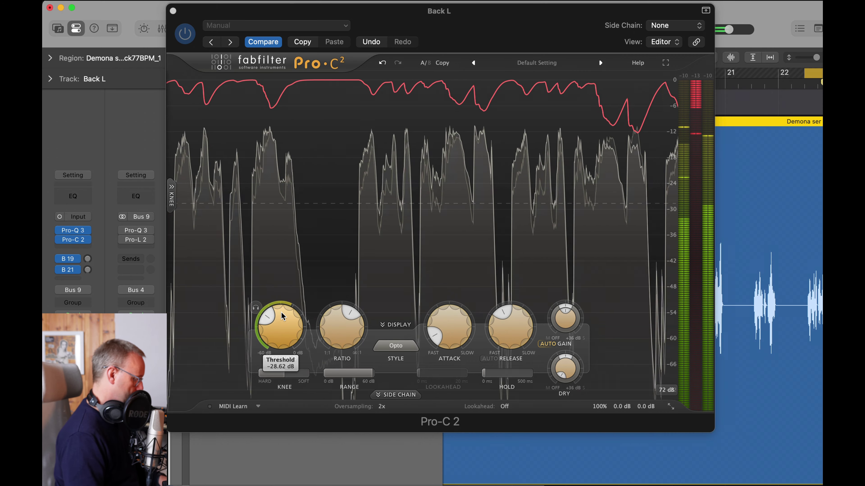
scroll(282, 316, "down", 5)
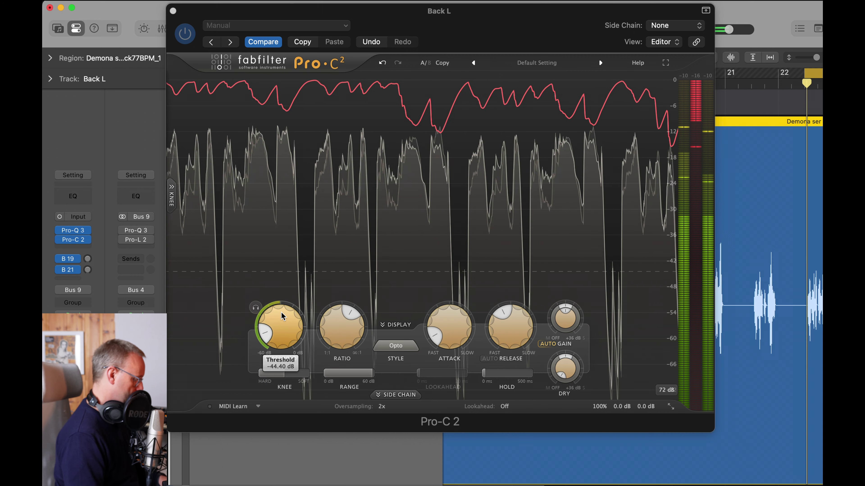
scroll(281, 316, "up", 4)
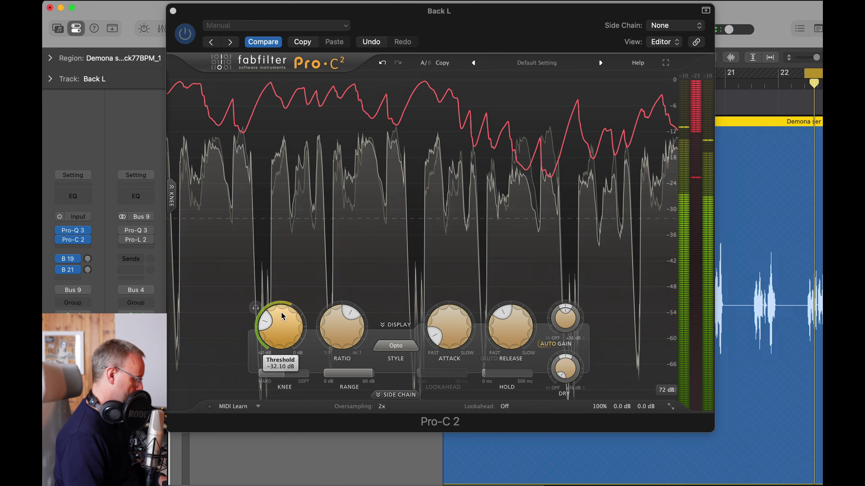
scroll(281, 316, "up", 2)
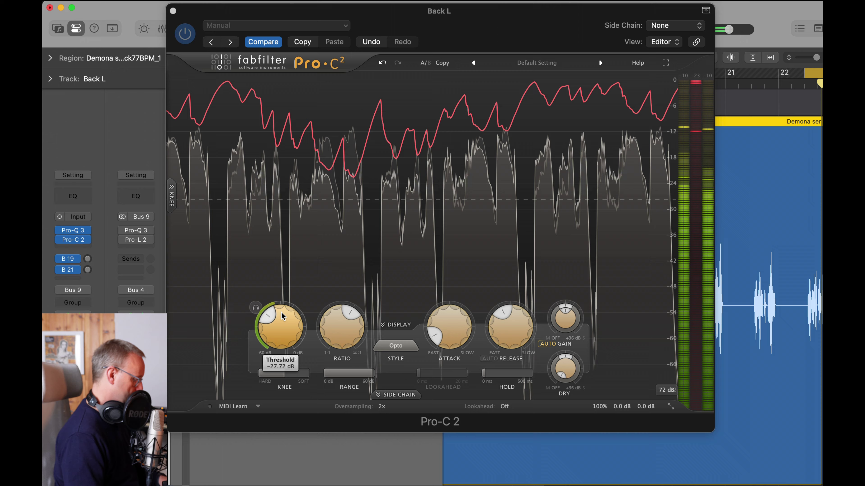
scroll(281, 316, "down", 1)
left_click_drag(281, 316, 282, 314)
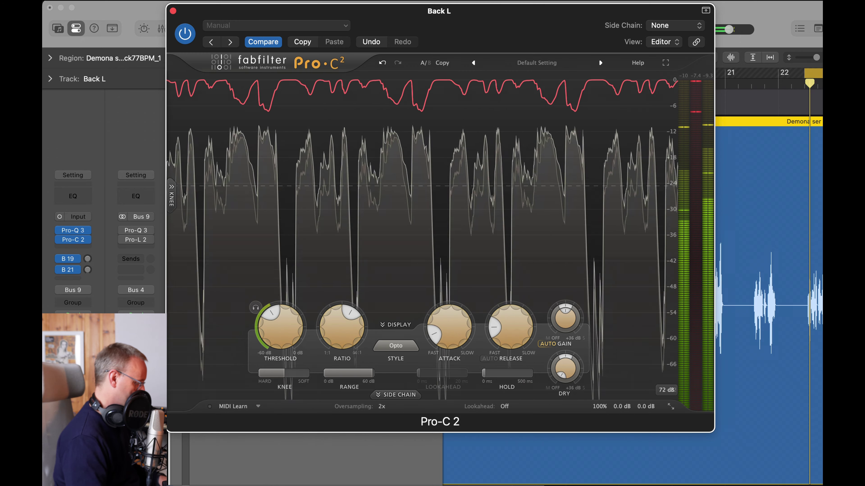
left_click(173, 11)
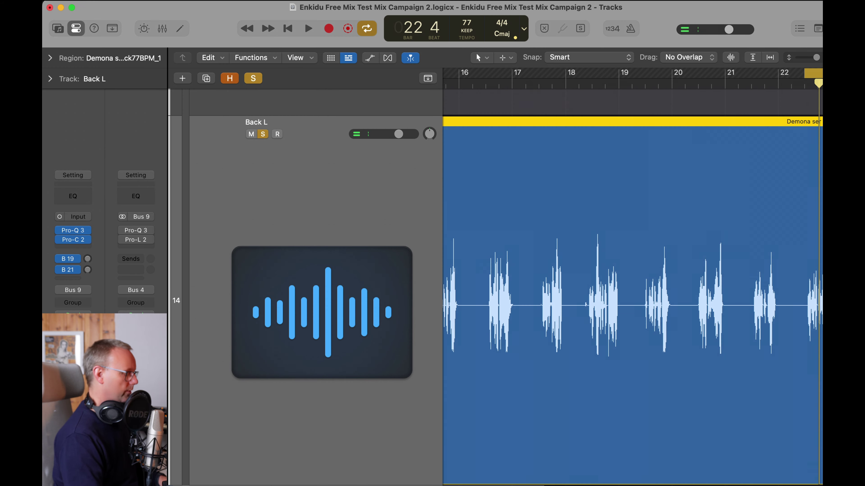
Insert Decapitator after Pro-C 2 on Back L and play the looped phrase in the full mix with the track unmuted.
left_click(814, 77)
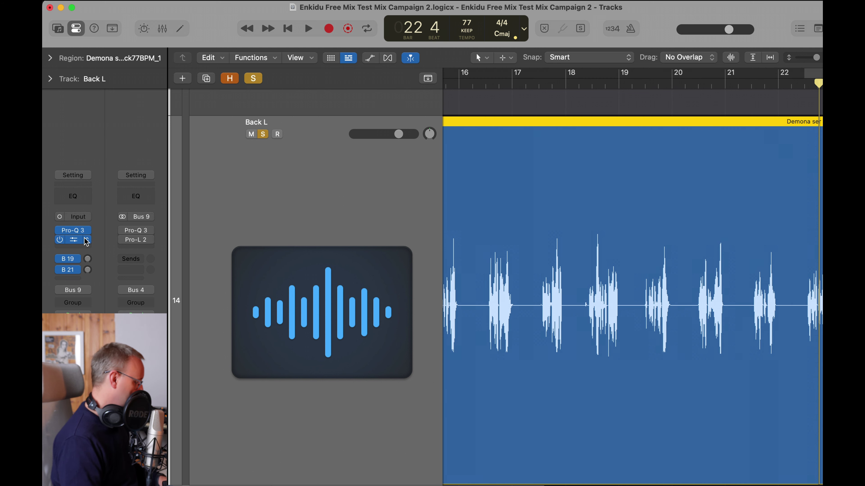
left_click(76, 241)
left_click_drag(581, 157, 414, 111)
key("space")
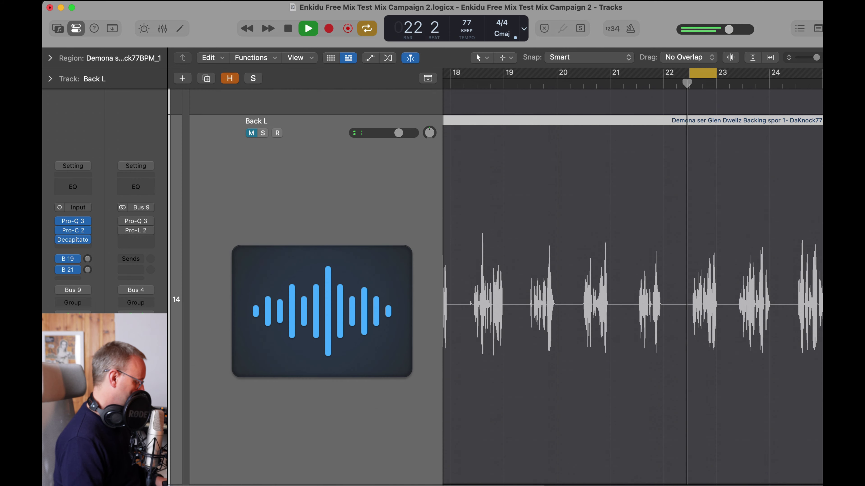
key("ctrl+m")
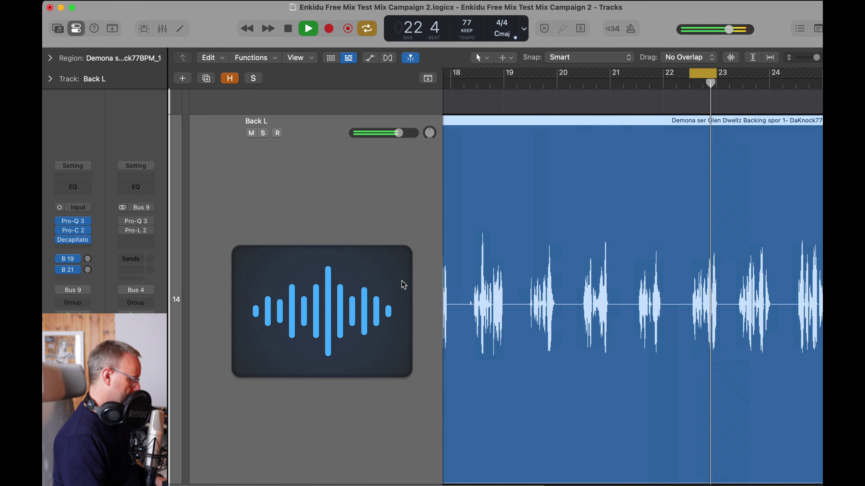
key("space")
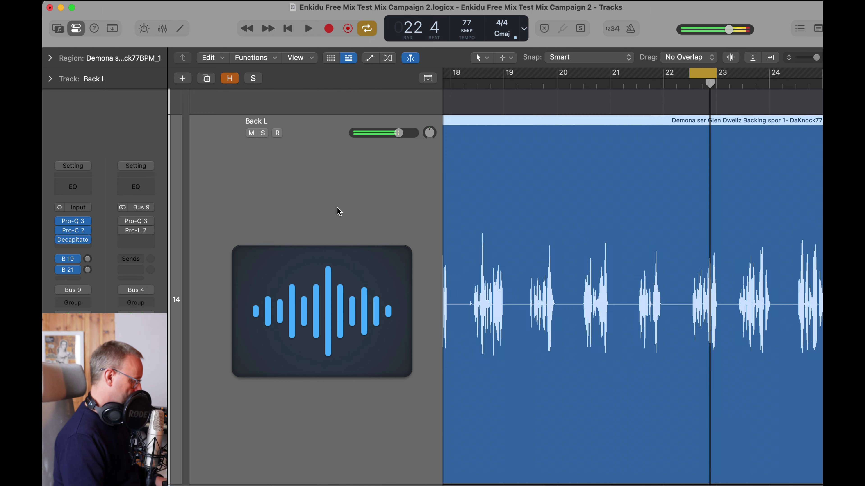
Unmute the Back R track and paste the Back L channel strip setting onto it.
key("super+Up")
left_click(345, 346)
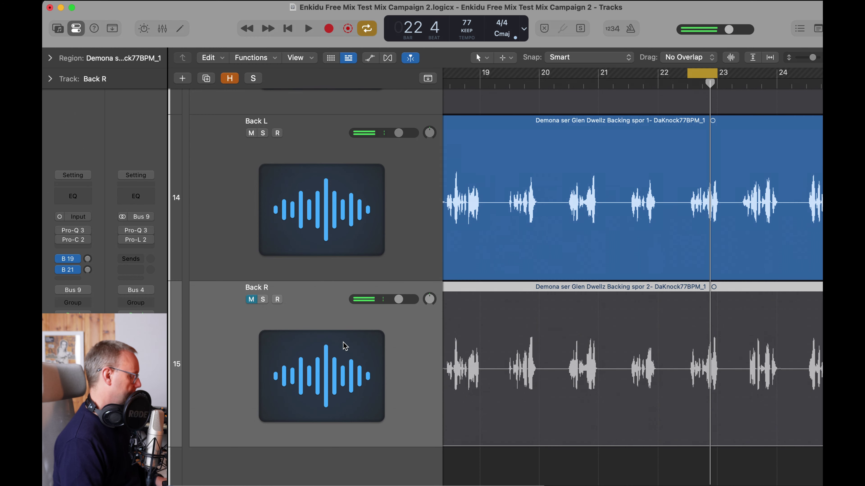
left_click(252, 300)
left_click(75, 174)
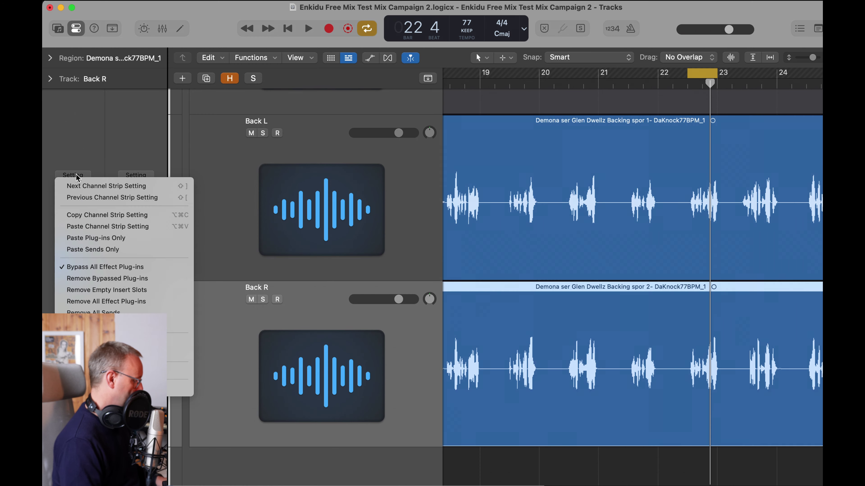
left_click(102, 226)
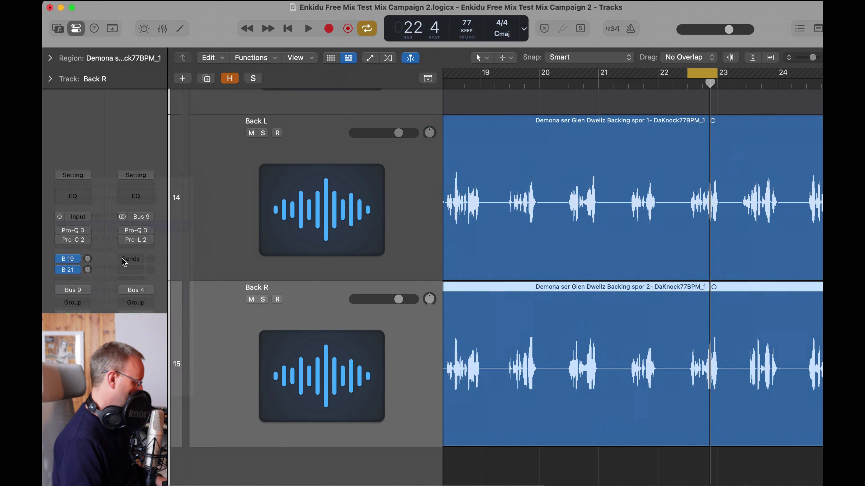
Open Decapitator on Back R, adjust its Tone, and play the looped phrase with the track soloed.
left_click(72, 240)
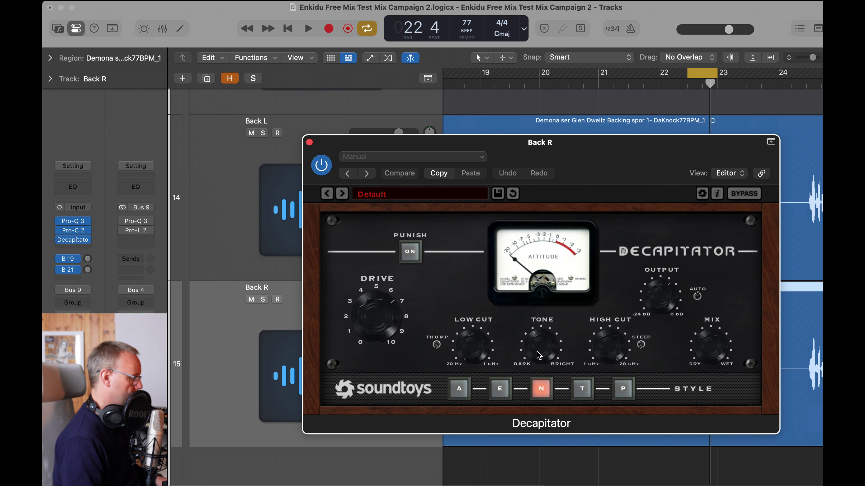
left_click_drag(538, 355, 538, 355)
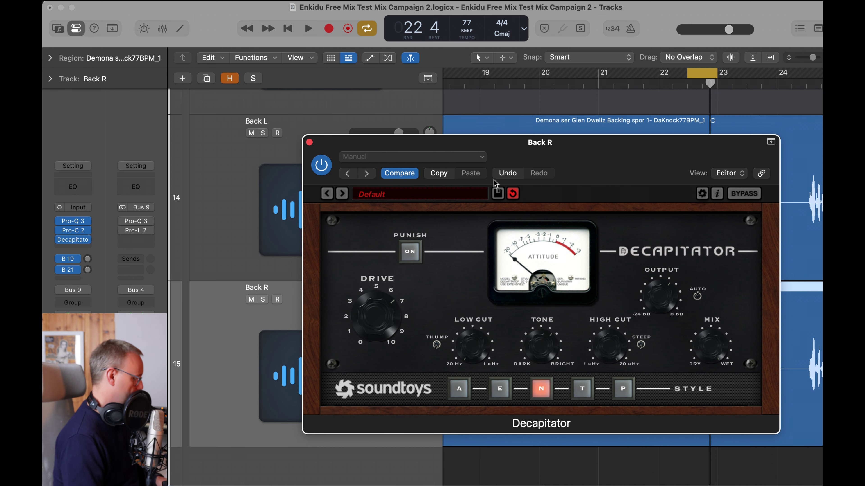
left_click_drag(552, 154, 732, 165)
left_click(263, 299)
key("space")
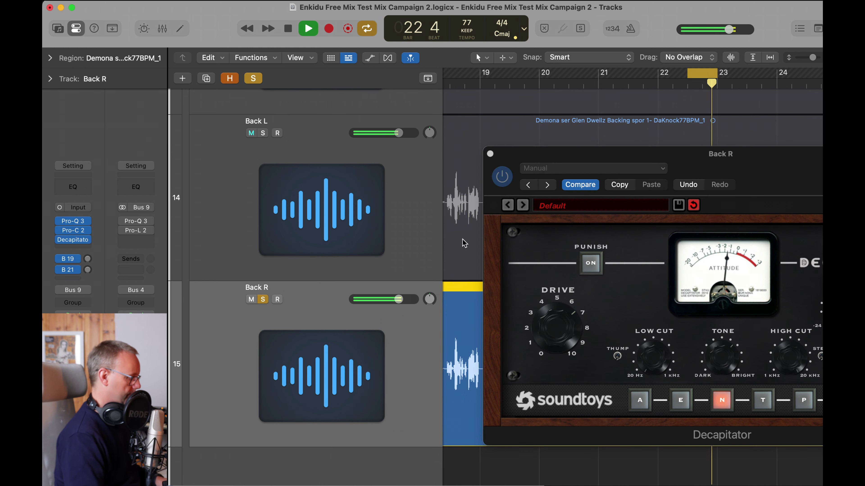
Solo Back L alongside Back R, pan Back L left and Back R right, and close Decapitator after listening.
left_click_drag(787, 173, 573, 114)
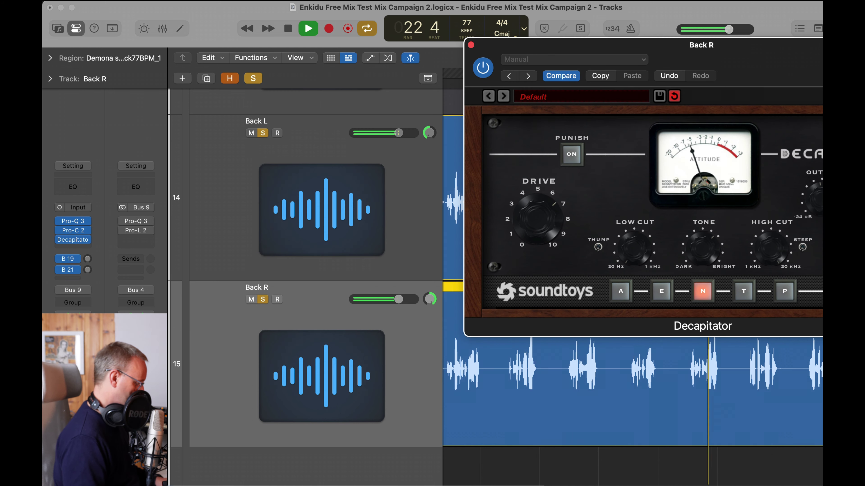
left_click(458, 309)
key("space")
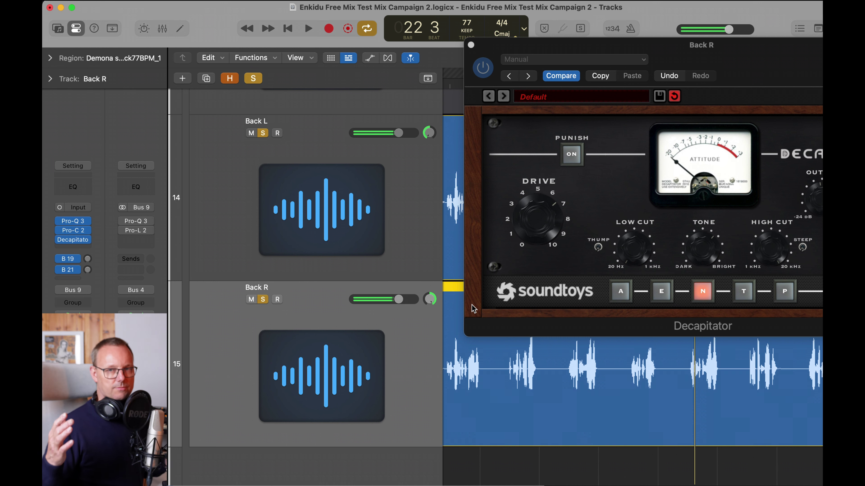
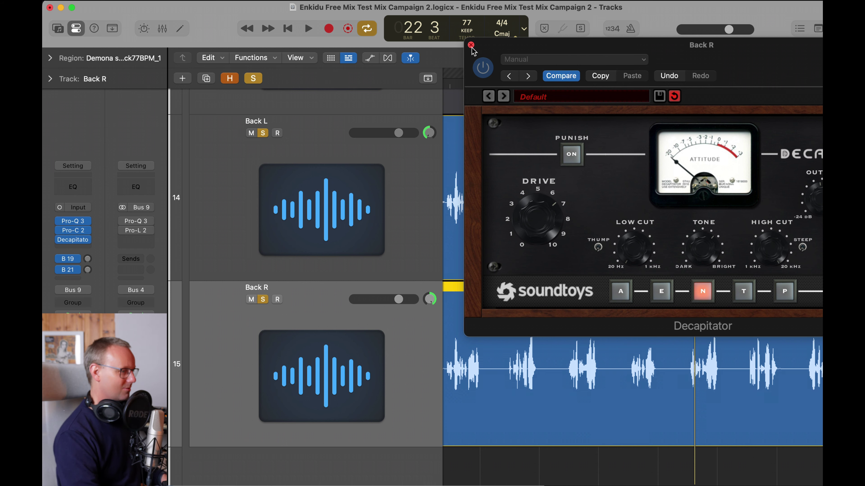
left_click(471, 45)
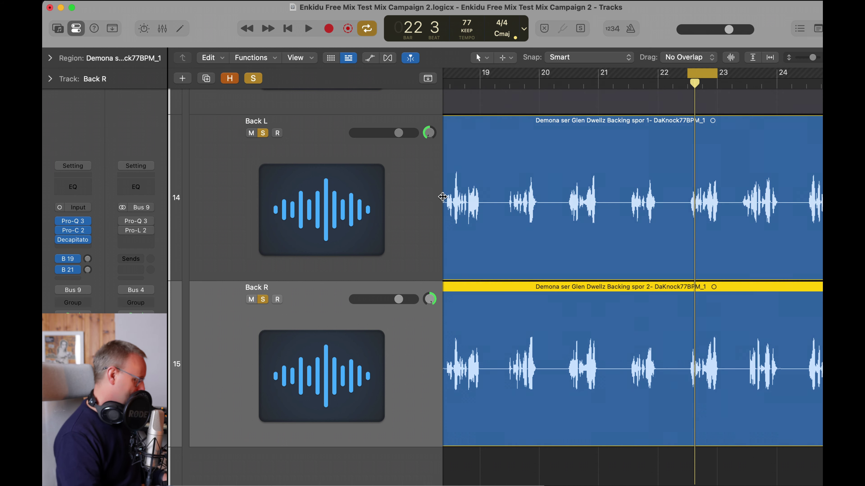
Turn off cycle mode and the backing vocal solos, and play the full mix from bar 9.
key("super+Up")
key("super+Up")
key("super+Up")
key("super+Left")
key("super+Left")
key("super+Left")
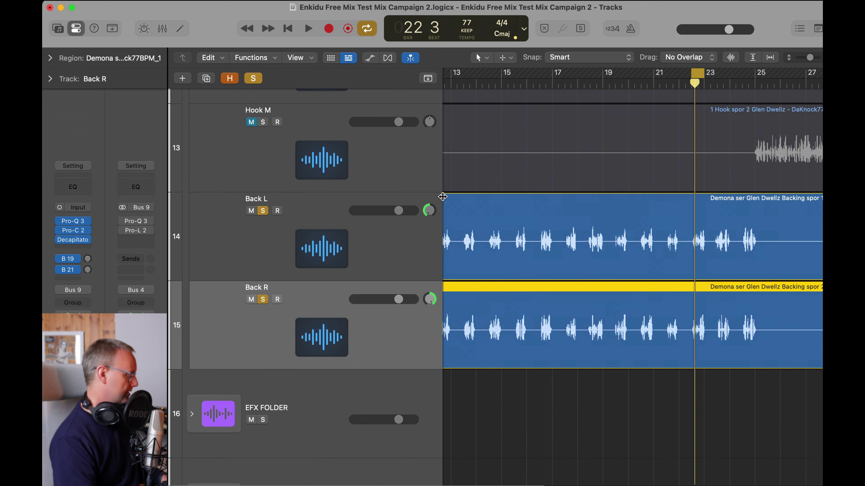
key("c")
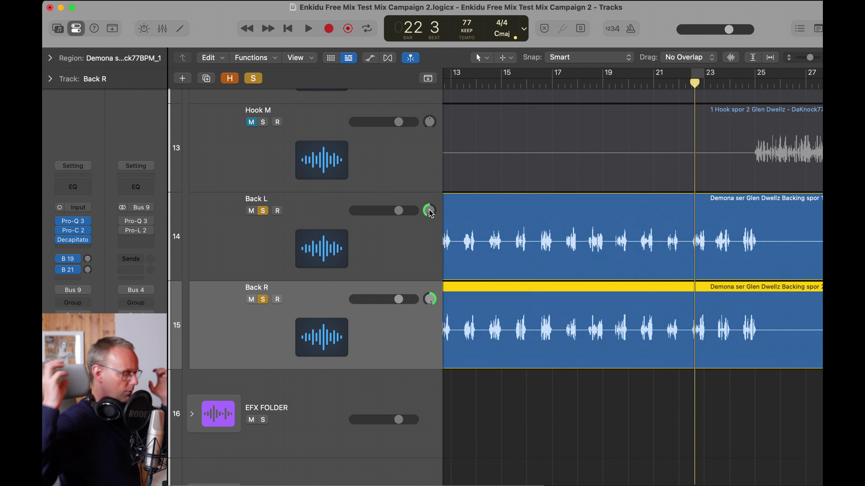
key("Return")
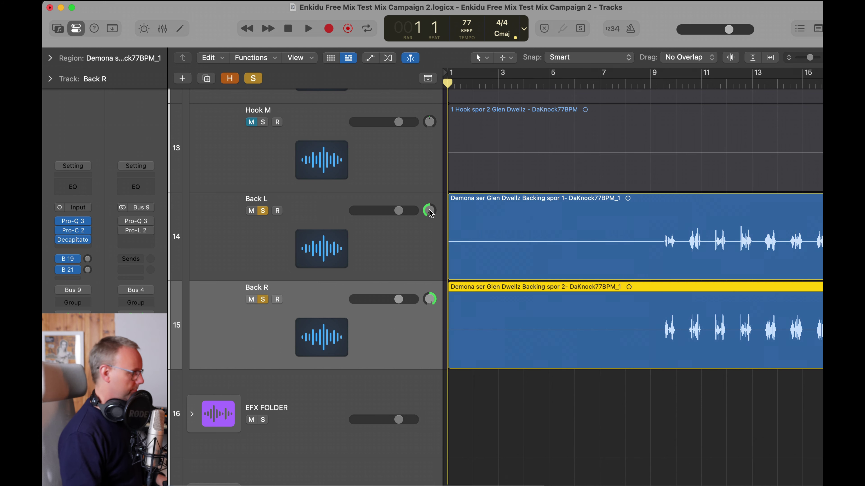
key("space")
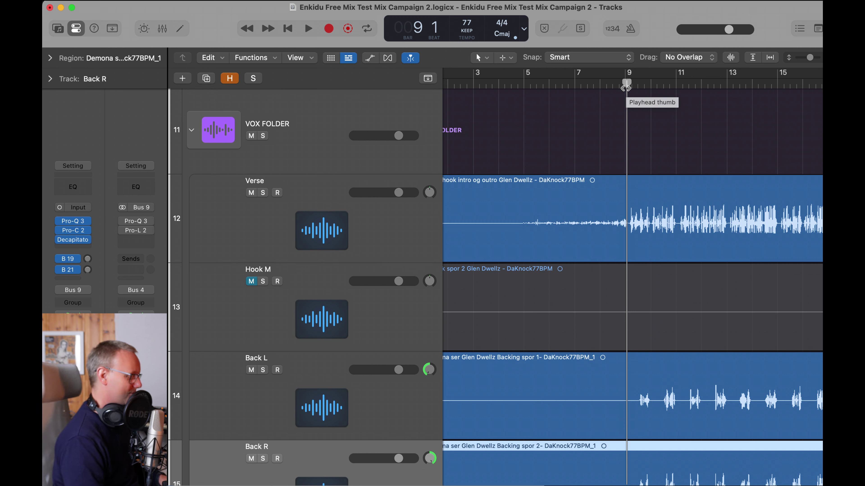
key("space")
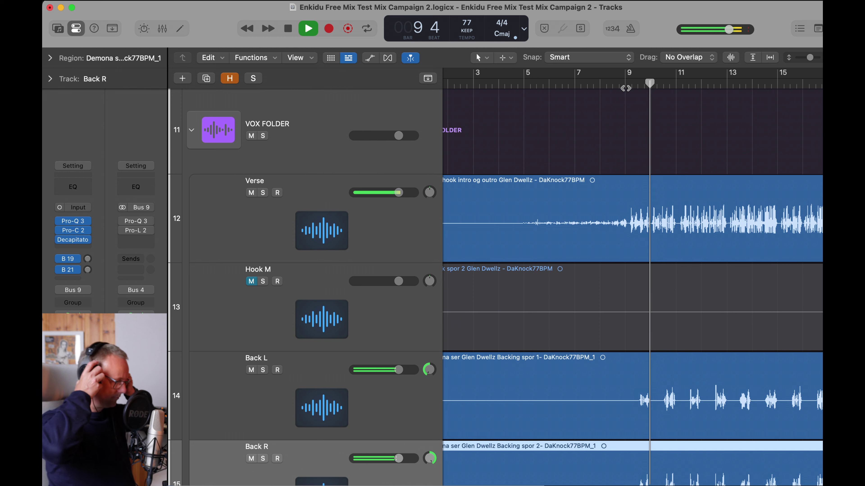
Select Back L and Back R together and lower their volume under the verse vocal.
scroll(619, 123, "up", 1)
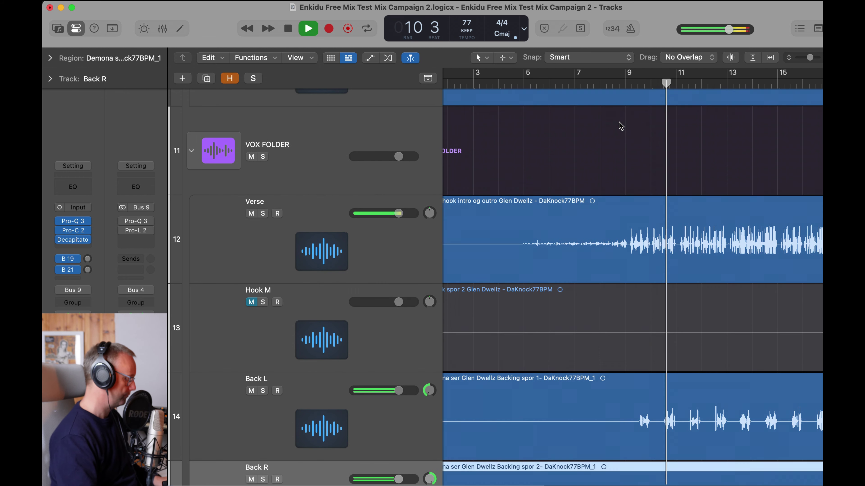
scroll(619, 122, "down", 4)
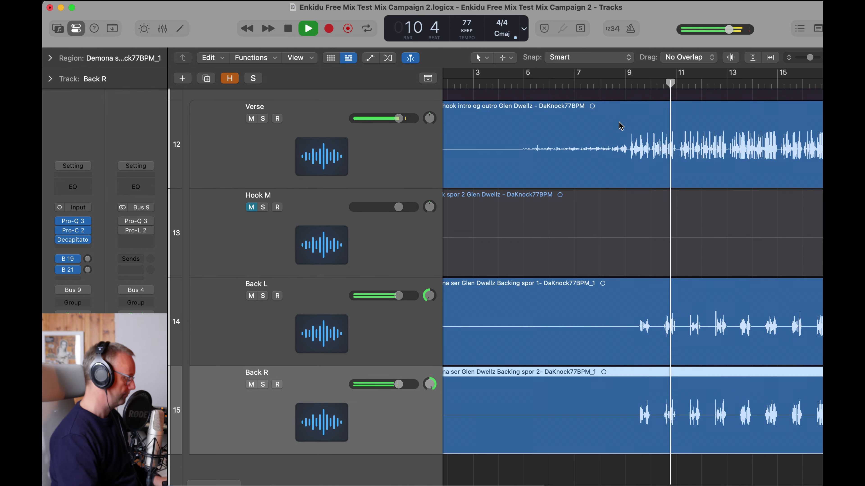
left_click(285, 310, "shift")
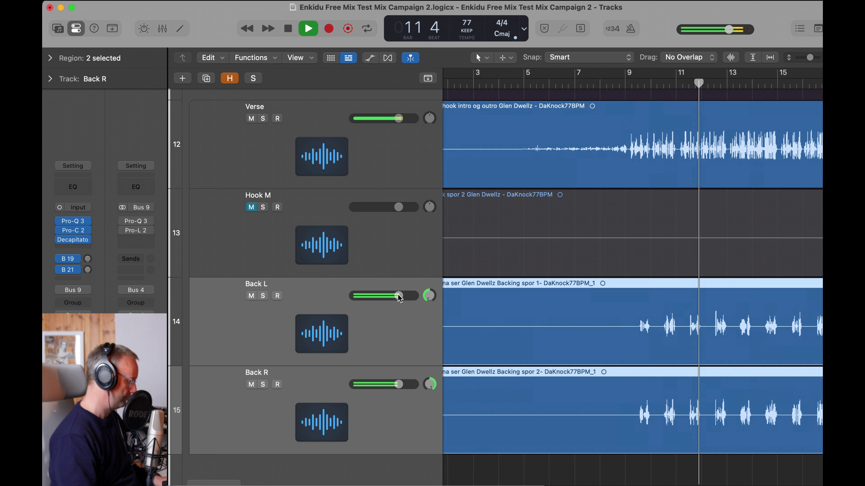
left_click_drag(399, 297, 376, 295)
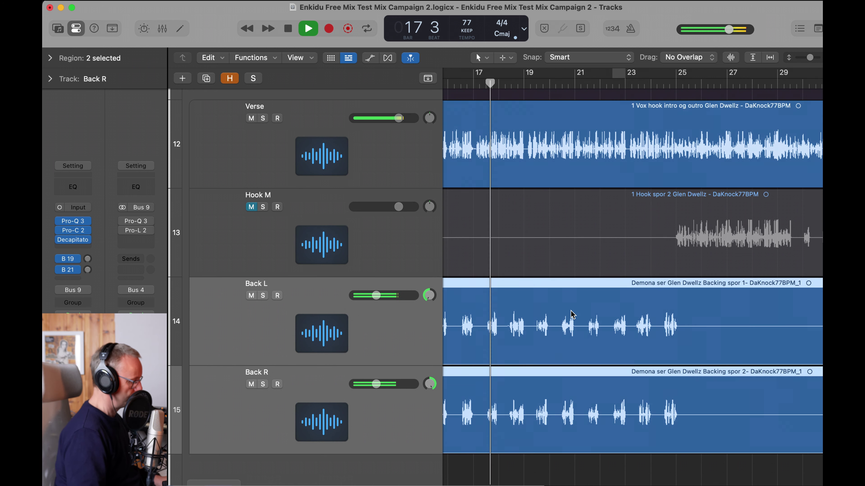
Unmute Hook M and play the mix from about bar 24 into the hook.
left_click(372, 235)
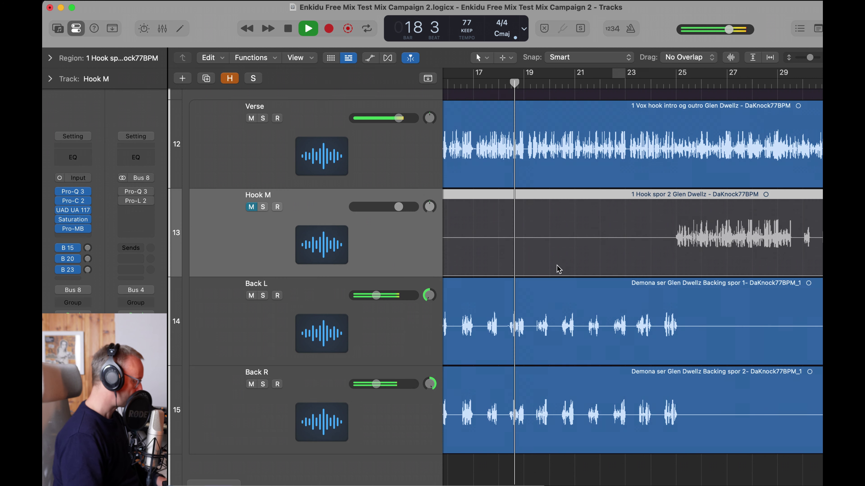
left_click(257, 208)
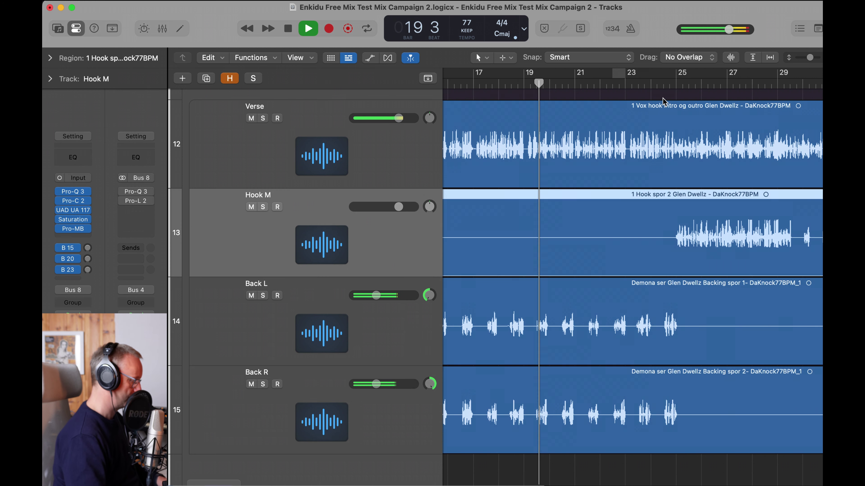
left_click(657, 85)
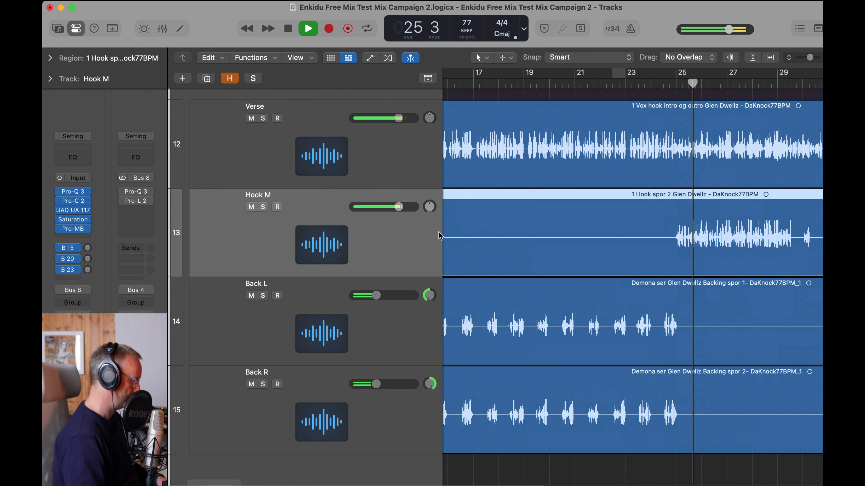
scroll(656, 213, "up", 5)
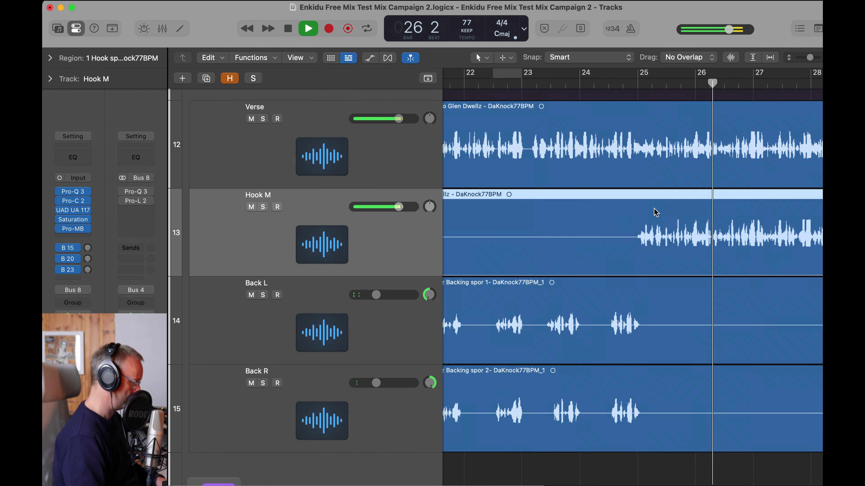
Mark the Verse vocal from bar 25 to about bar 29.5 while the hook plays, for comparison with Hook M.
scroll(656, 213, "down", 5)
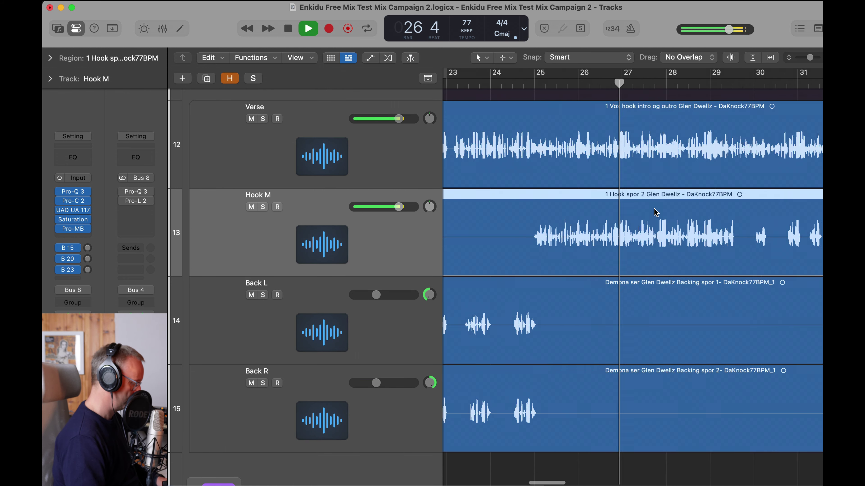
scroll(656, 213, "left", 1)
scroll(656, 213, "right", 3)
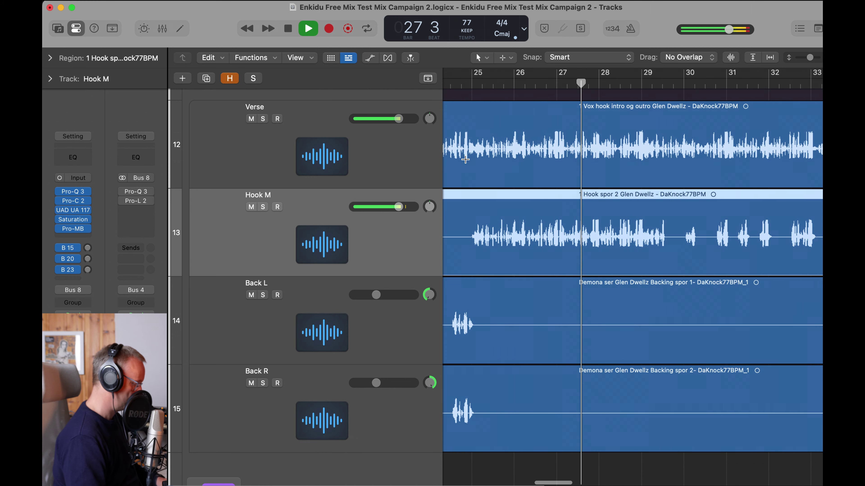
left_click_drag(467, 163, 665, 172)
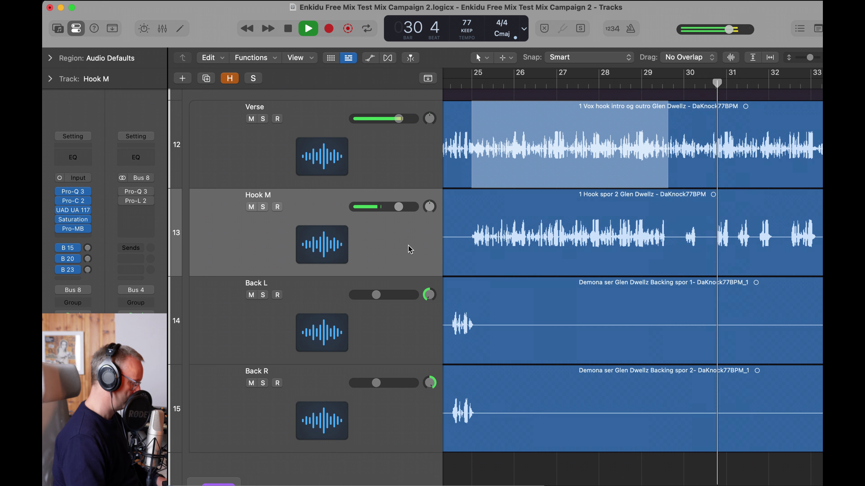
Stop playback and split the Hook M region so the phrase from just before bar 25 to before bar 34 is separate.
left_click(586, 241)
key("space")
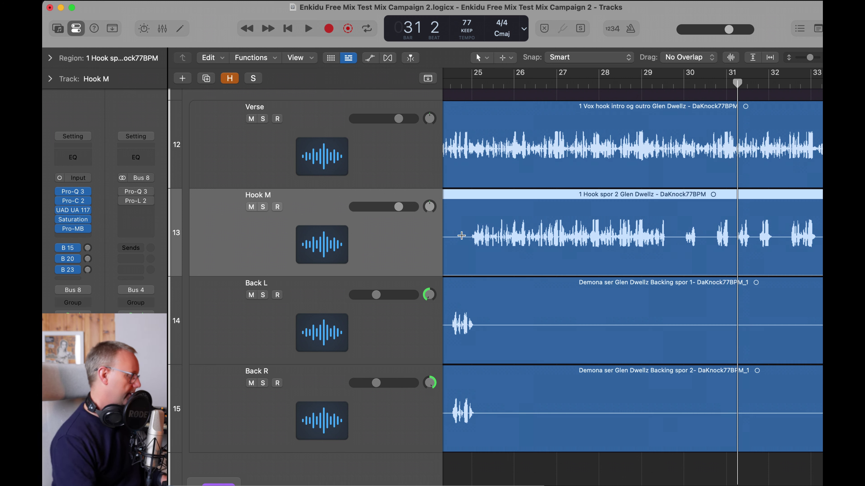
left_click_drag(461, 236, 822, 272)
left_click(804, 241)
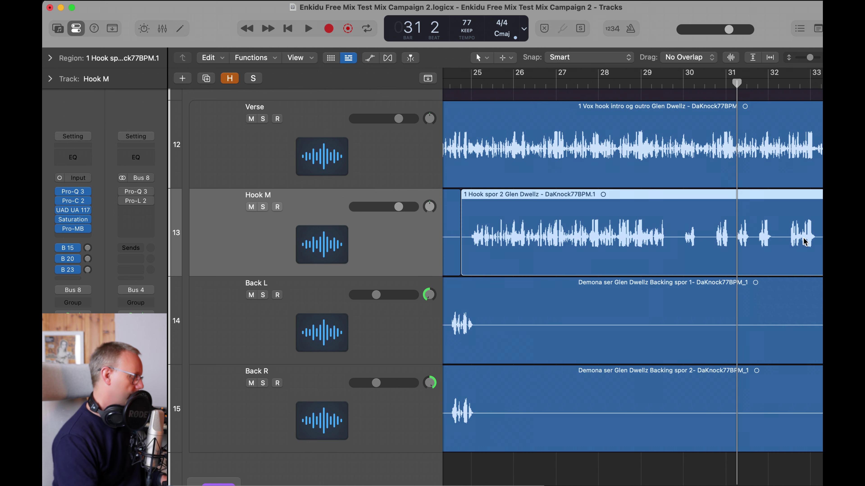
Examine the Verse, Hook M and backing vocal waveforms between about bars 24 and 34.
scroll(804, 241, "up", 2)
scroll(803, 241, "left", 3)
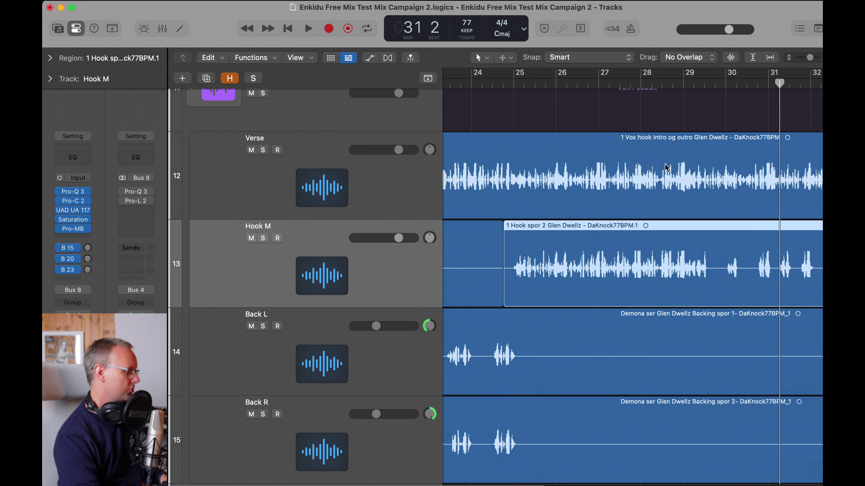
left_click(654, 169)
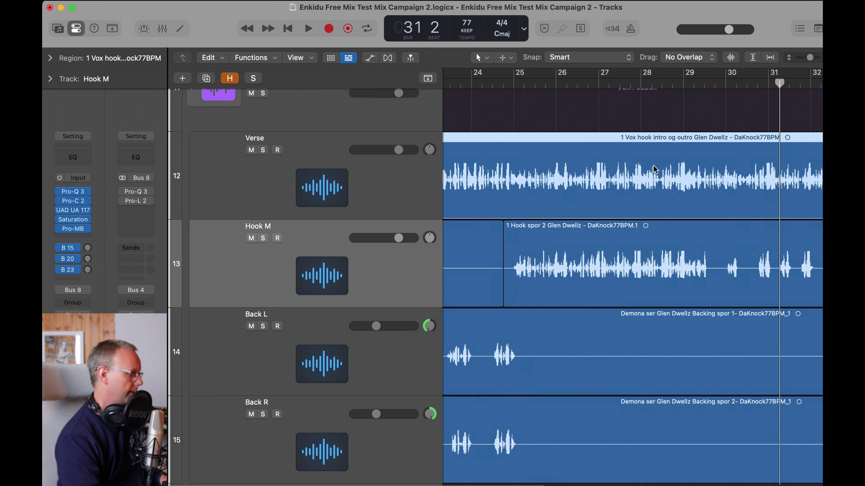
key("super+Down")
key("super+Down")
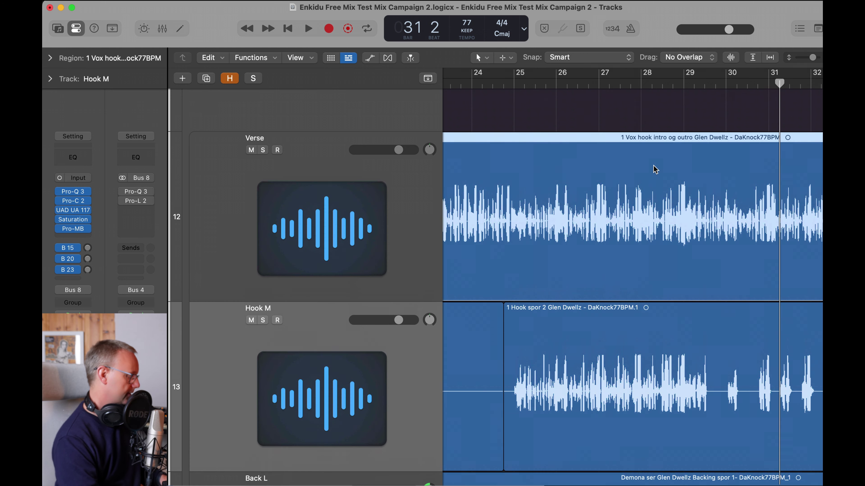
scroll(653, 165, "down", 5)
left_click(653, 165)
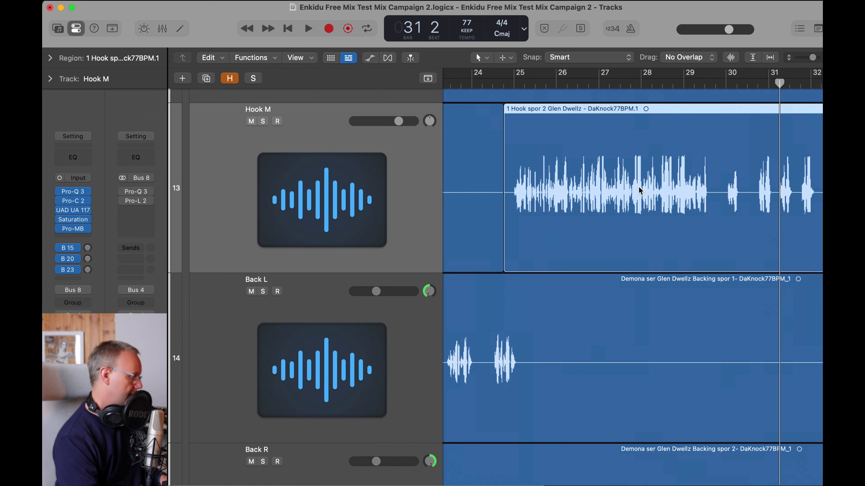
scroll(639, 187, "up", 4)
key("super+Up")
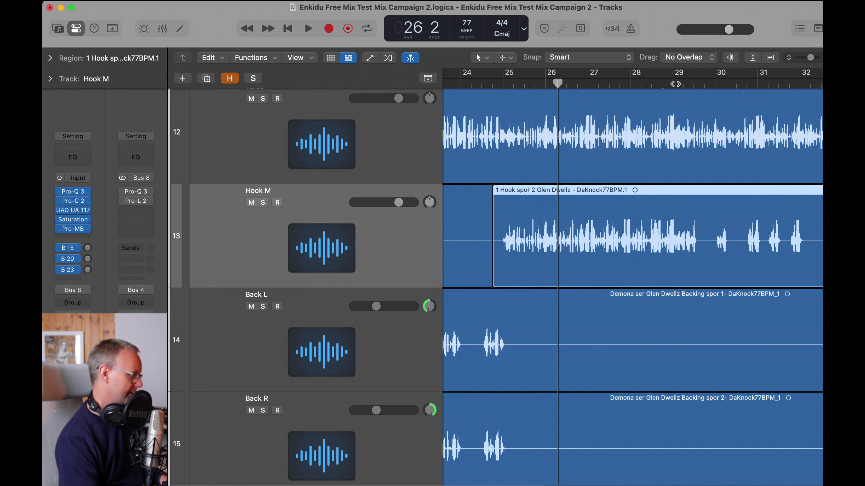
left_click_drag(715, 85, 833, 102)
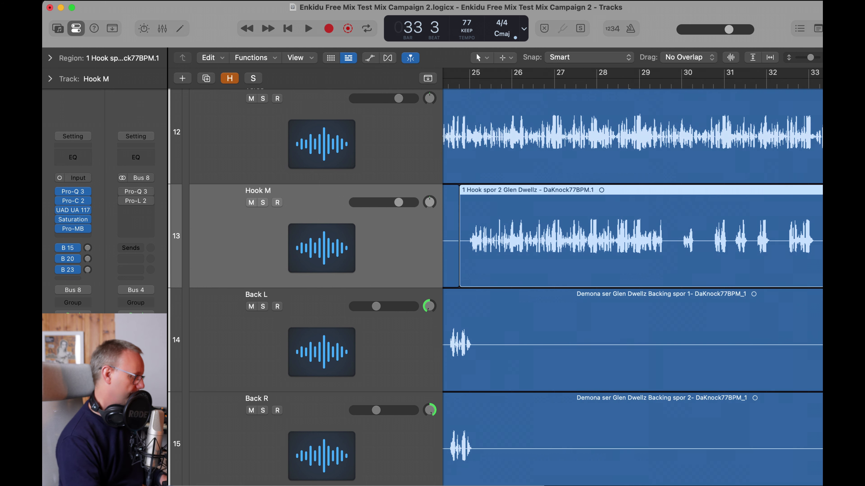
scroll(683, 239, "left", 2)
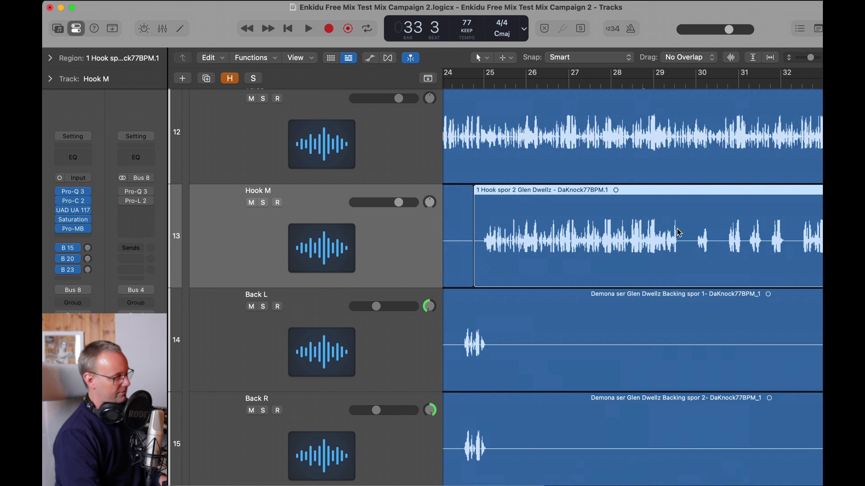
scroll(677, 228, "down", 5)
scroll(676, 228, "up", 4)
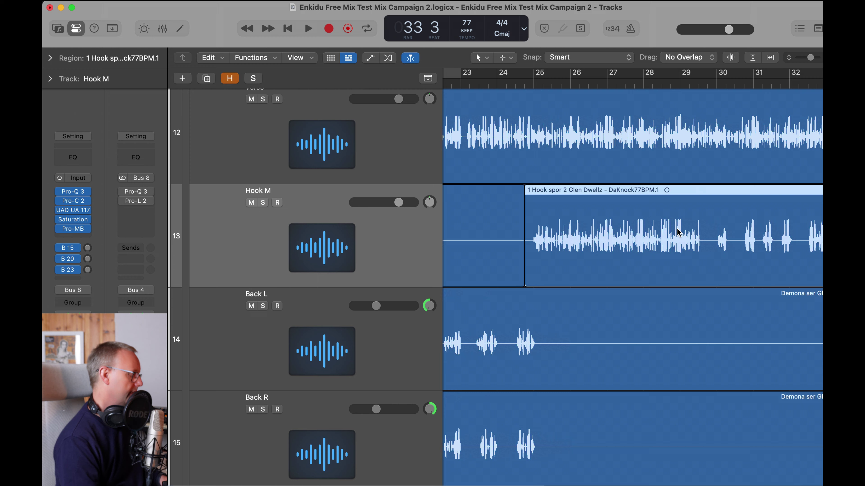
scroll(677, 229, "right", 3)
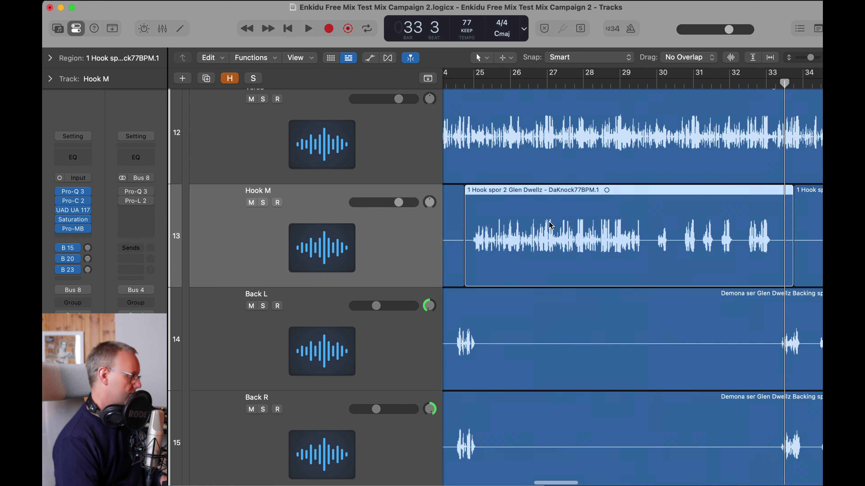
scroll(567, 234, "up", 2)
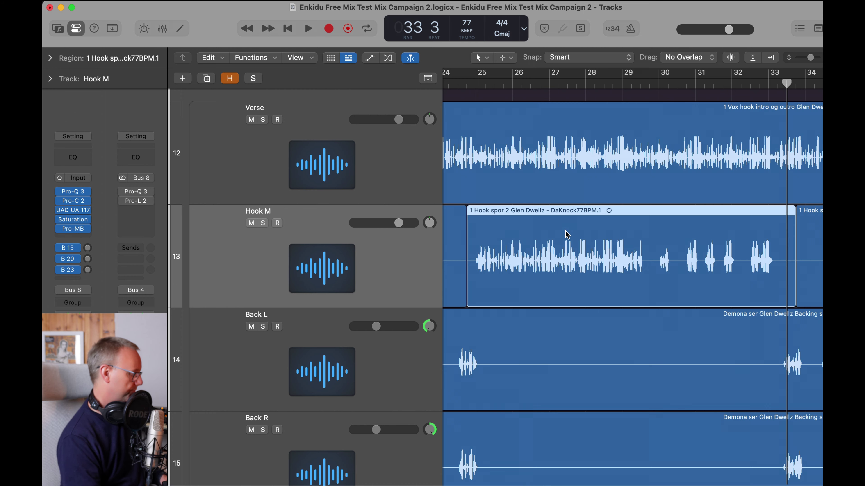
scroll(567, 234, "down", 2)
scroll(567, 235, "up", 2)
scroll(567, 234, "down", 2)
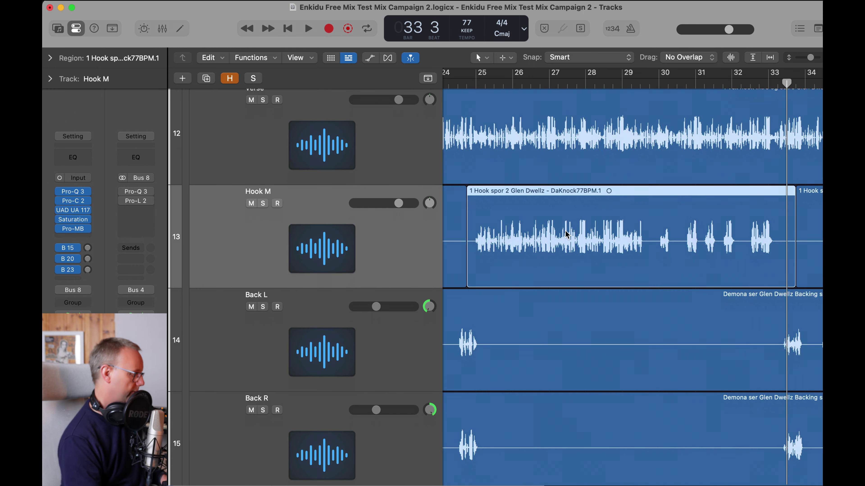
scroll(567, 234, "up", 1)
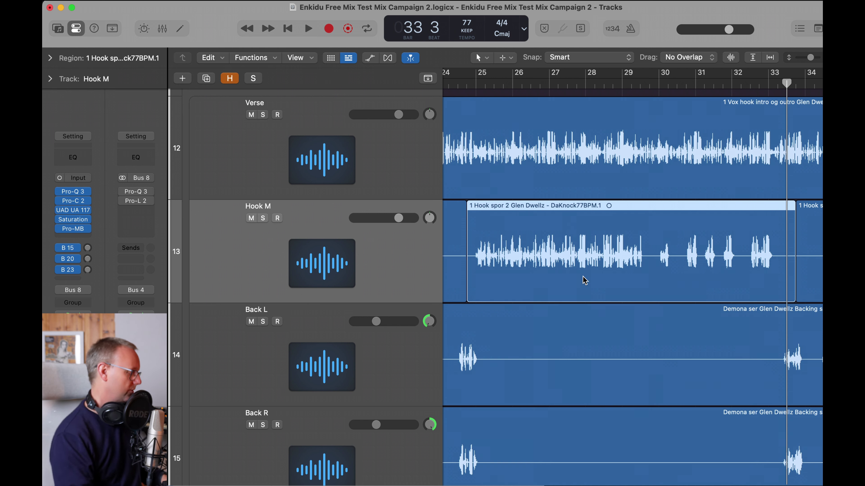
Show a wider stretch of the vocal arrangement and play the mix from about bar 23.5 into the hook.
left_click(590, 331)
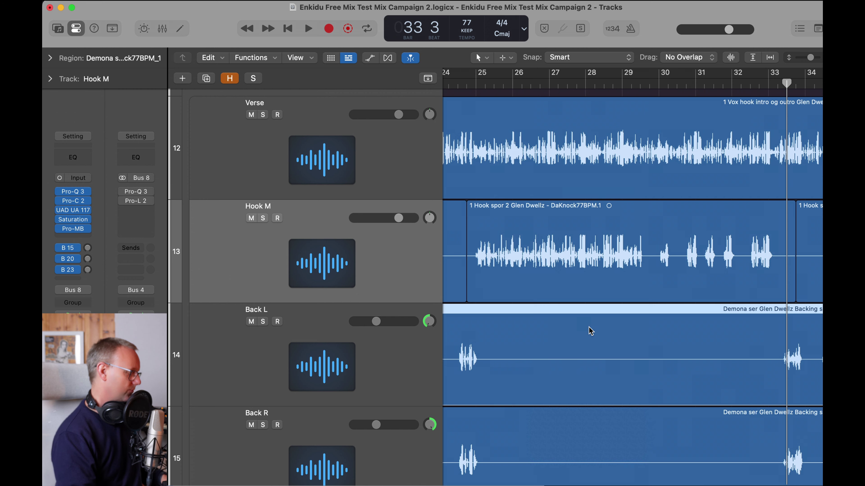
left_click(570, 141, "ctrl+alt")
left_click(570, 141, "ctrl+alt")
left_click(570, 141, "ctrl+alt")
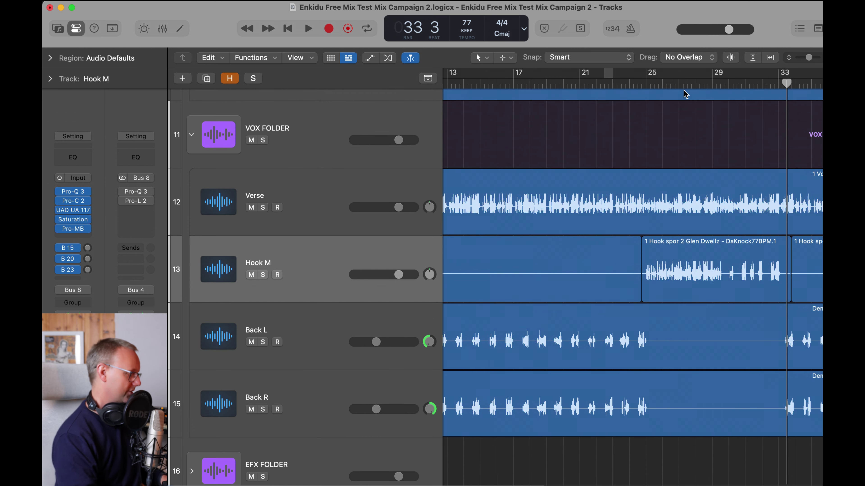
left_click(626, 85)
key("space")
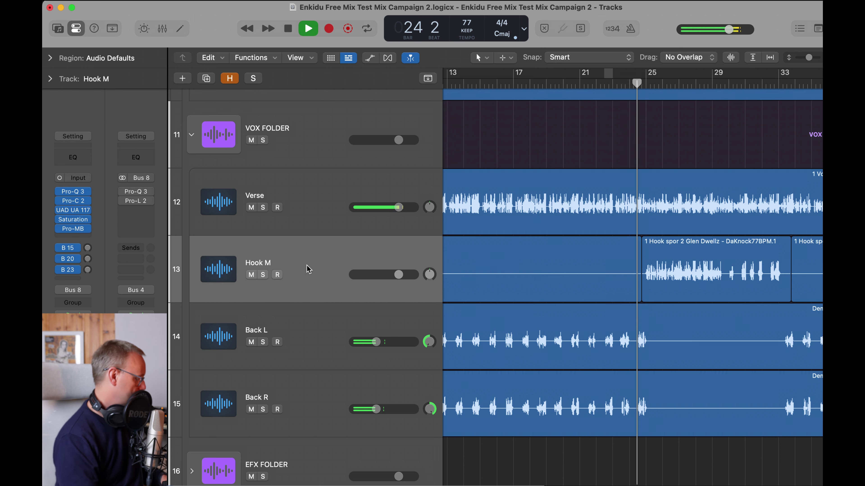
Raise the low cut in Hook M's Pro-Q 3 to about 200 Hz and close the EQ.
left_click(73, 191)
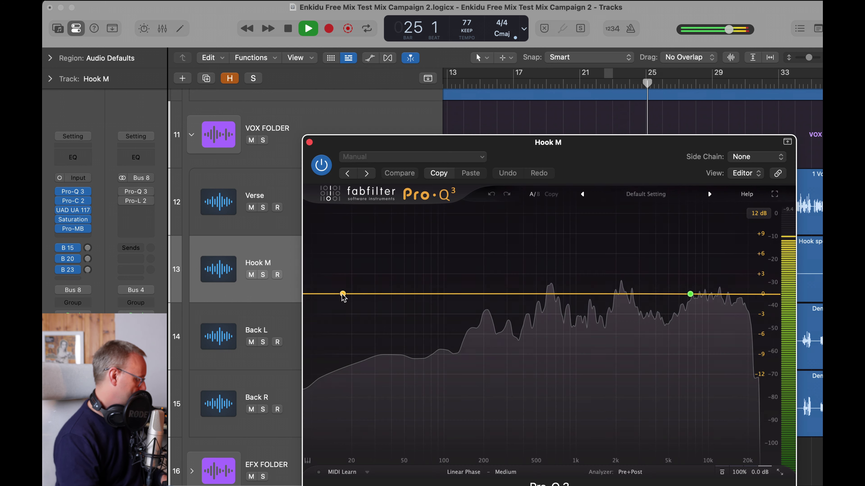
left_click_drag(305, 294, 479, 299)
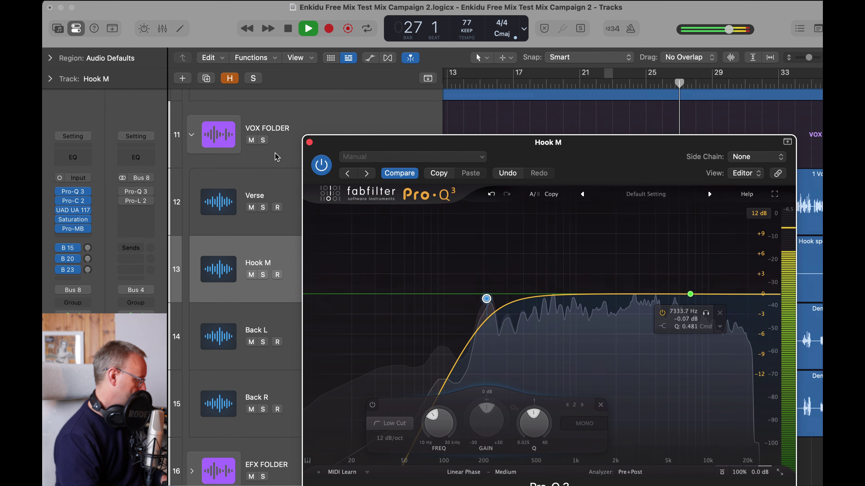
left_click(309, 142)
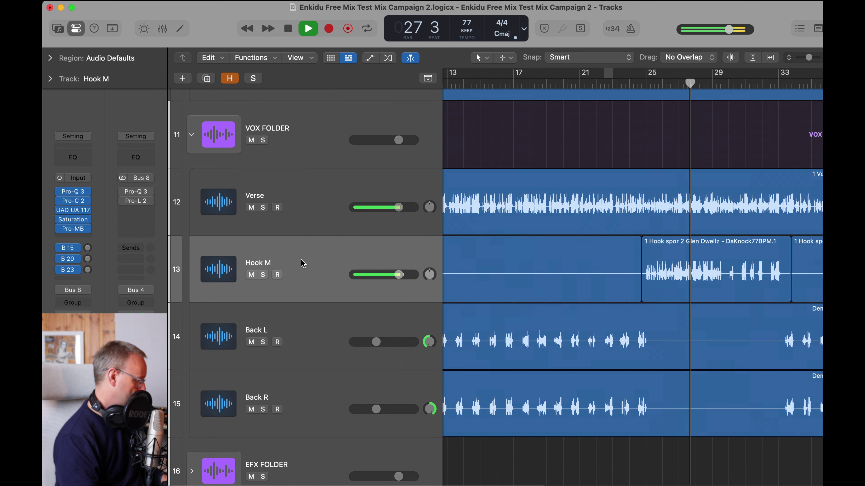
Lower Hook M's volume beneath the Verse vocal and pan it slightly left.
left_click_drag(399, 275, 302, 267)
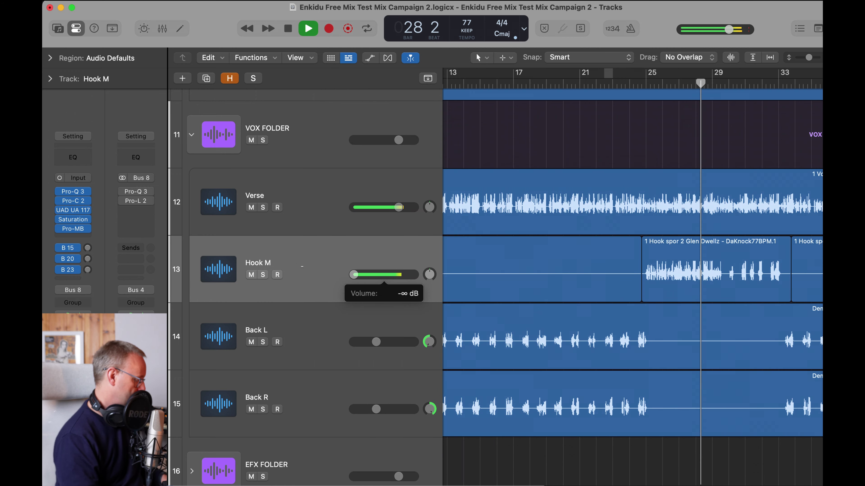
scroll(302, 267, "down", 1)
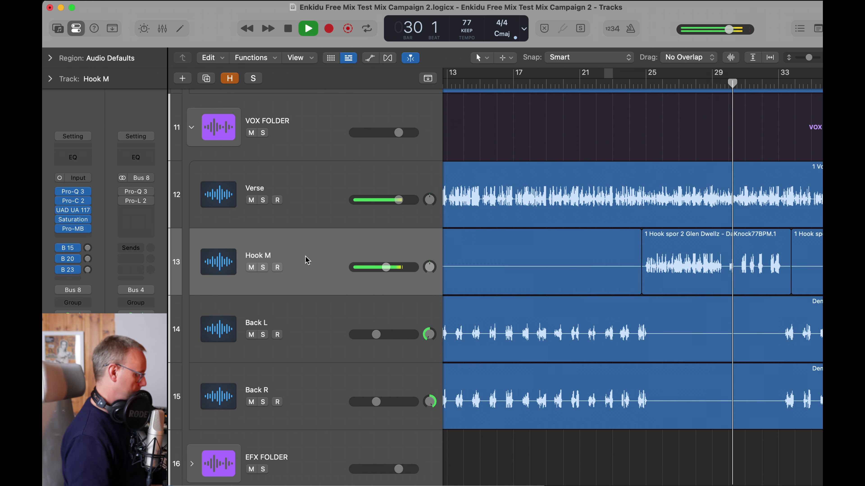
left_click_drag(429, 267, 431, 285)
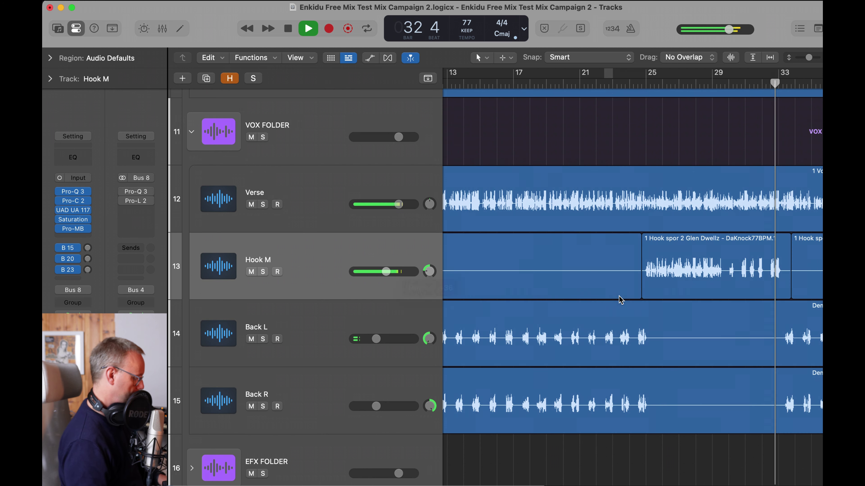
Move the Hook M phrases after about bar 29.5 onto a duplicate of the Hook M track, with playback stopped.
key("super+d")
key("space")
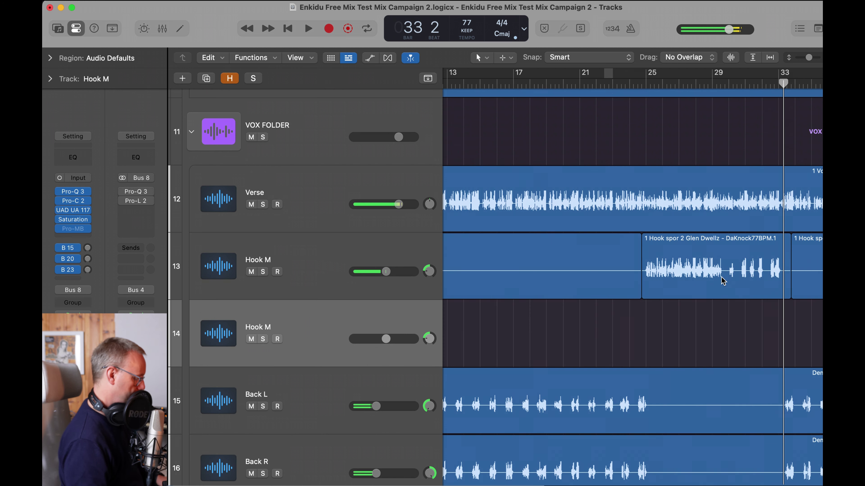
left_click_drag(723, 275, 641, 275)
left_click(661, 282)
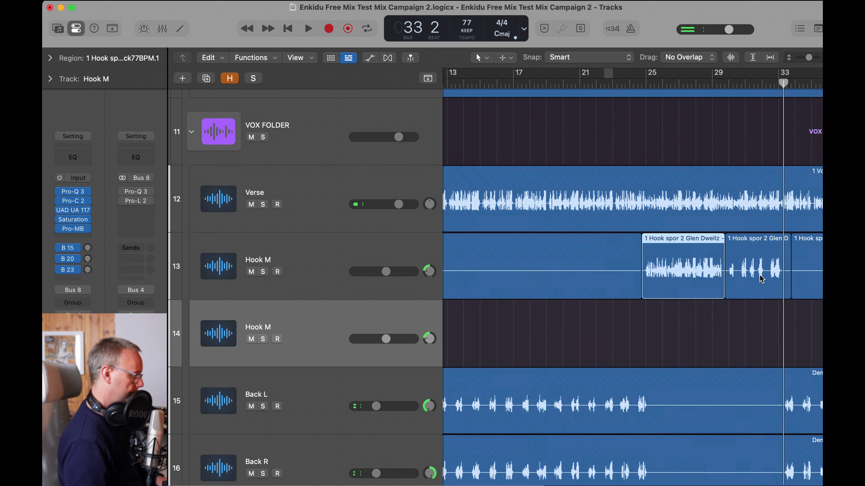
left_click_drag(761, 278, 764, 313)
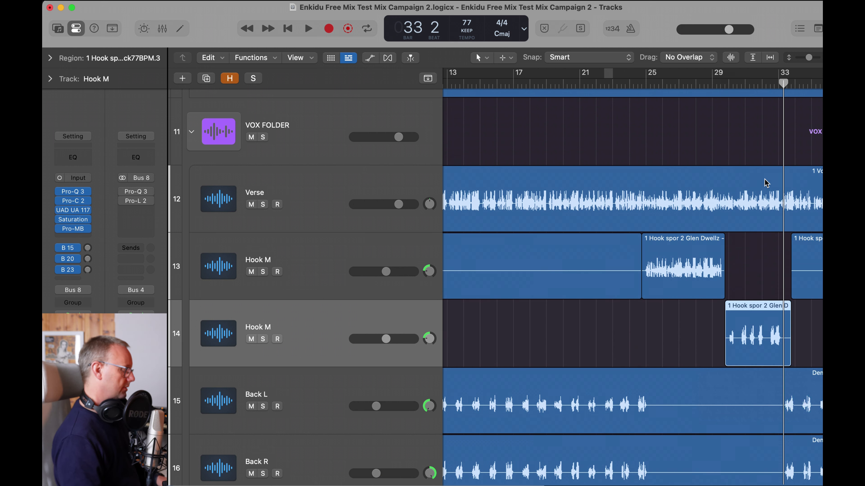
Play the last hook from bar 49 to hear Hook M against the Verse vocal.
left_click(710, 86)
scroll(710, 87, "down", 6)
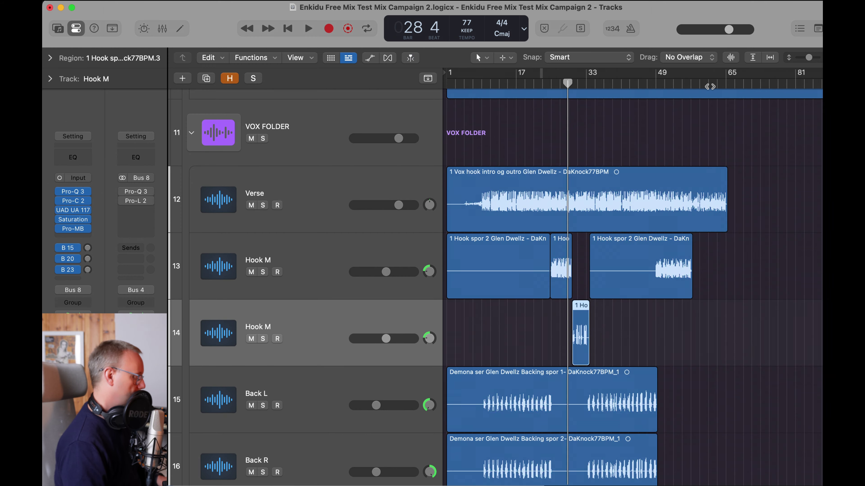
scroll(710, 87, "up", 5)
key("super+Right")
key("super+Right")
scroll(710, 86, "right", 15)
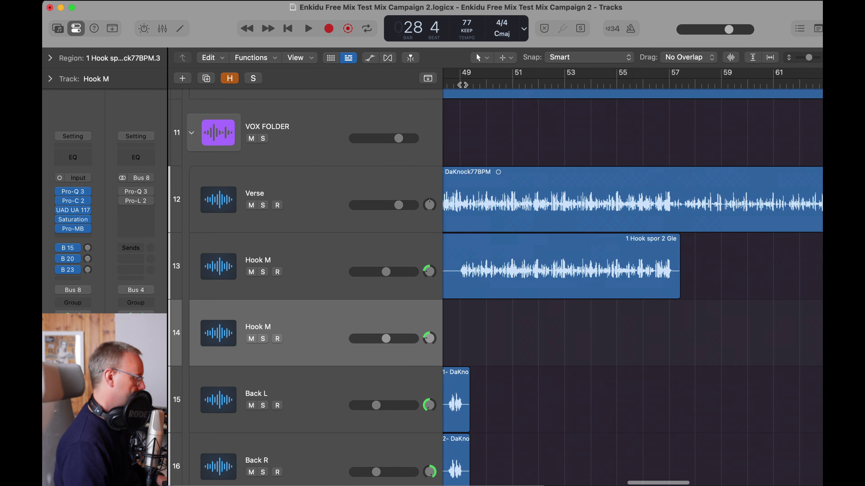
left_click(462, 84)
key("space")
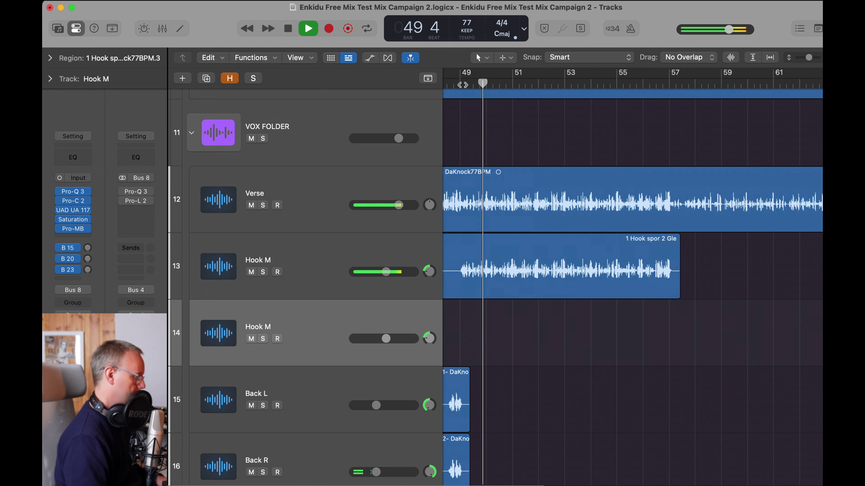
key("super+Left")
key("super+Left")
scroll(462, 85, "left", 2)
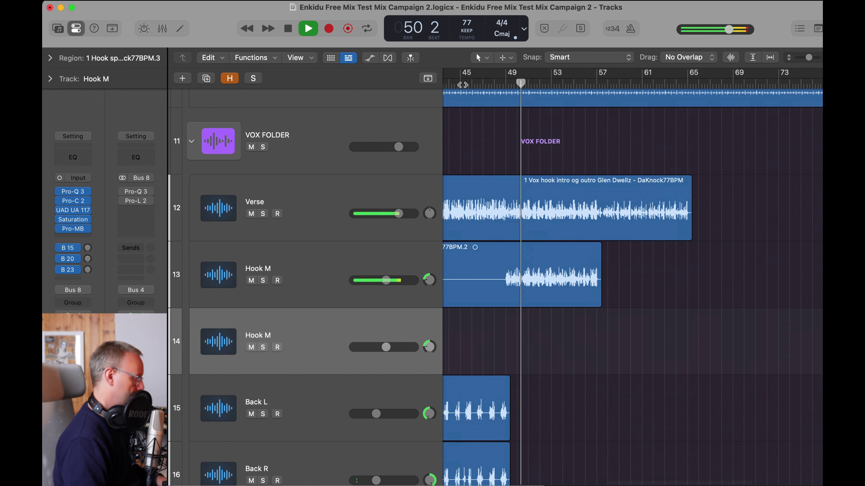
Duplicate the selected Hook M track and split the last region on track 13 at about bar 48, before its vocals begin.
left_click(351, 251)
key("super+d")
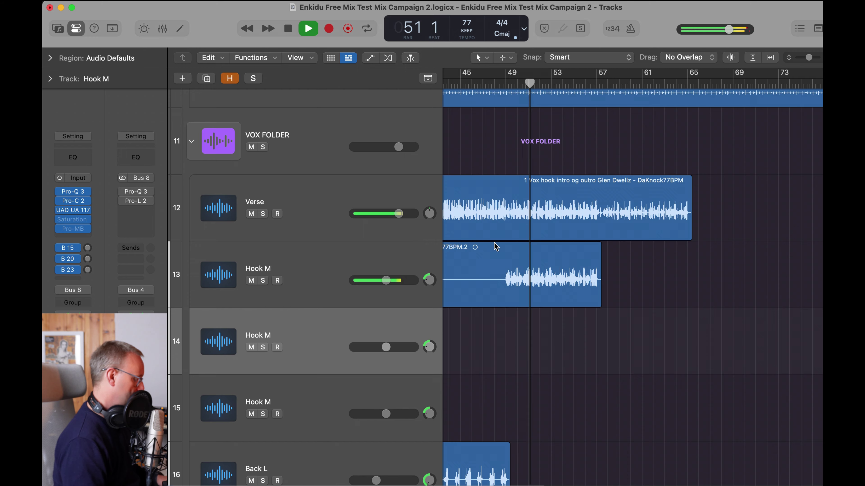
key("super+Left")
key("super+Left")
scroll(496, 247, "left", 10)
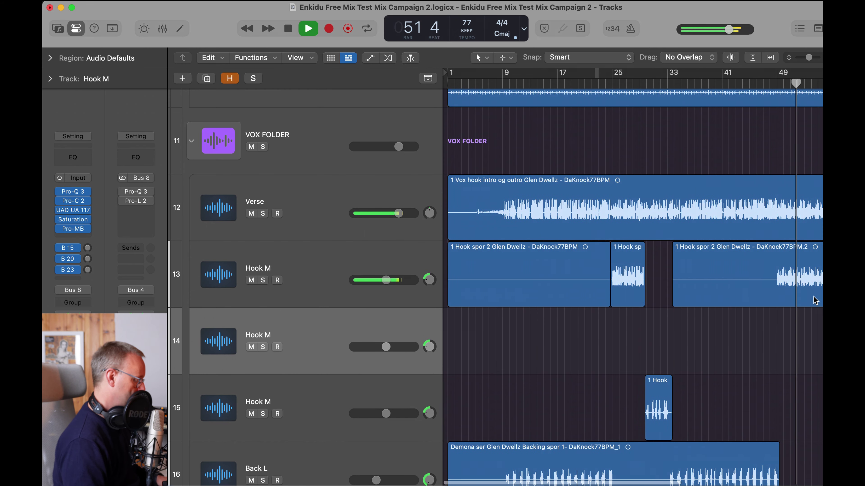
left_click_drag(769, 284, 821, 288)
left_click(805, 284)
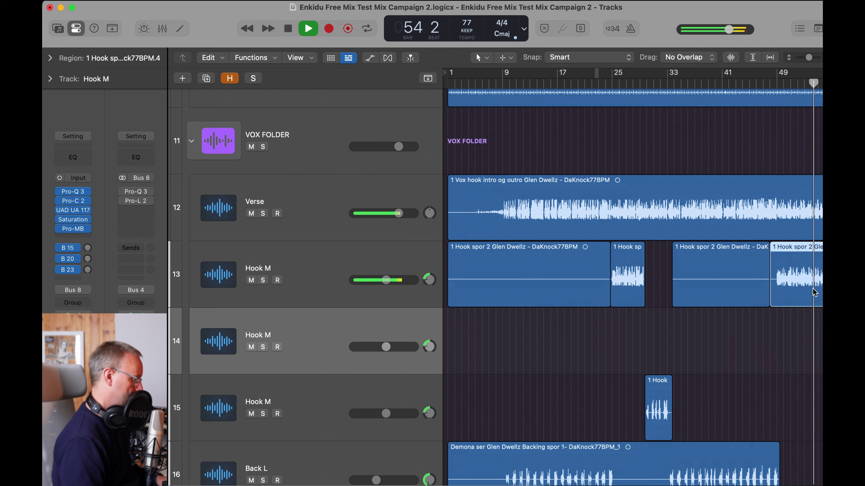
Copy the split-off hook region to the empty Hook M track so it starts at bar 24, and compare its waveform with the tracks above.
left_click_drag(813, 291, 650, 345)
key("super+Right")
key("super+Right")
key("super+Right")
key("super+Right")
key("super+Right")
key("super+Right")
key("super+Right")
key("super+Right")
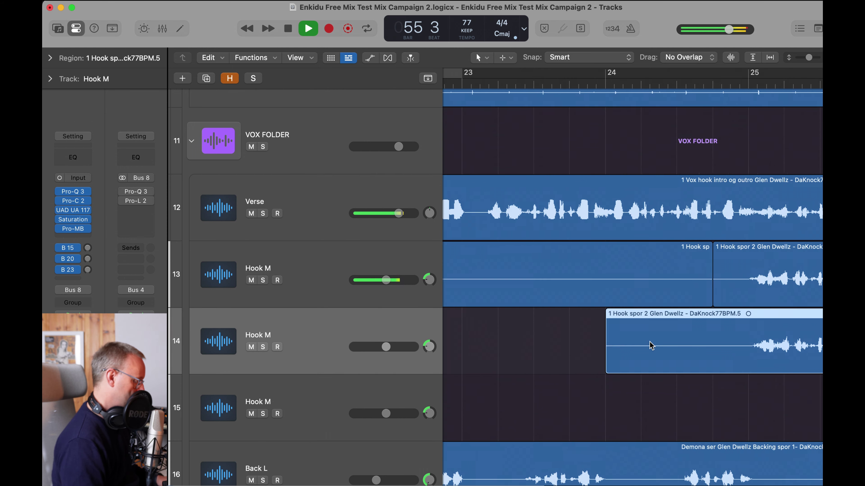
scroll(650, 345, "right", 5)
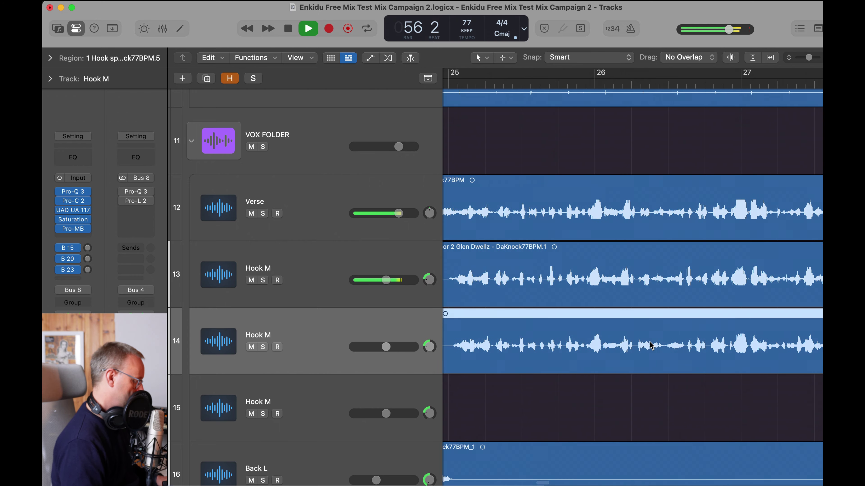
scroll(651, 346, "down", 8)
scroll(650, 346, "up", 2)
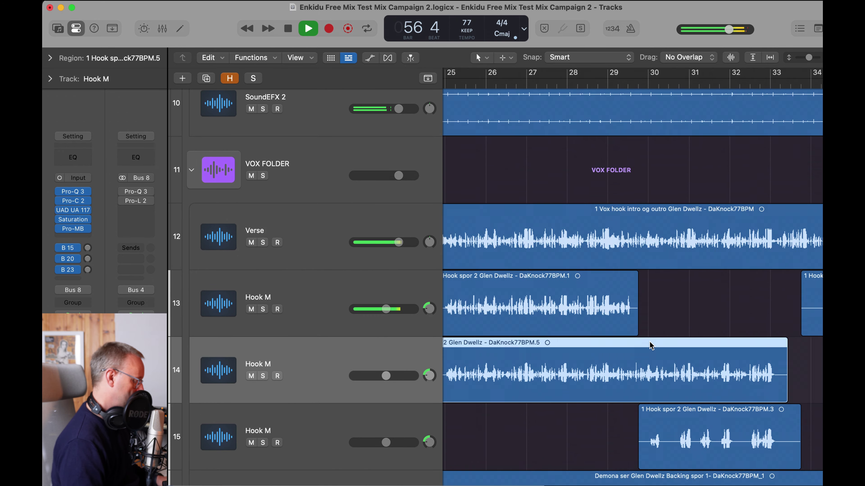
Stop playback and deselect the copied region to view the hook regions up to bar 57.
key("super+Left")
key("super+Left")
key("super+Left")
key("super+Left")
key("super+Left")
key("space")
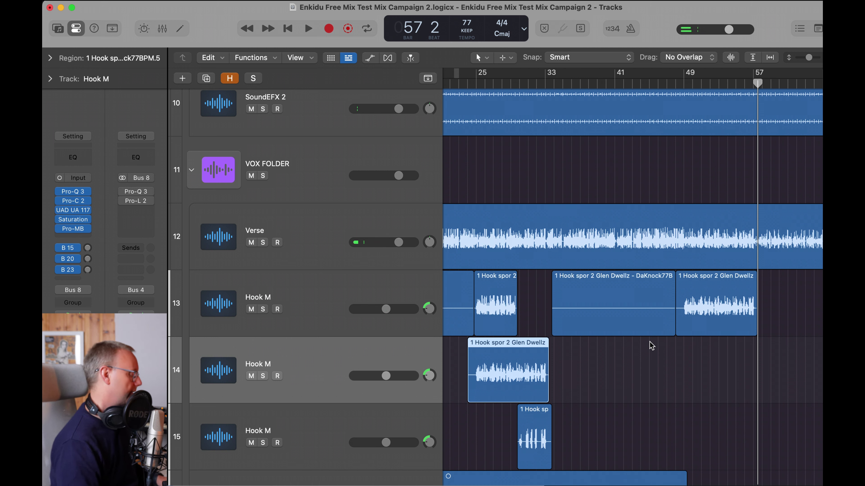
left_click(650, 346)
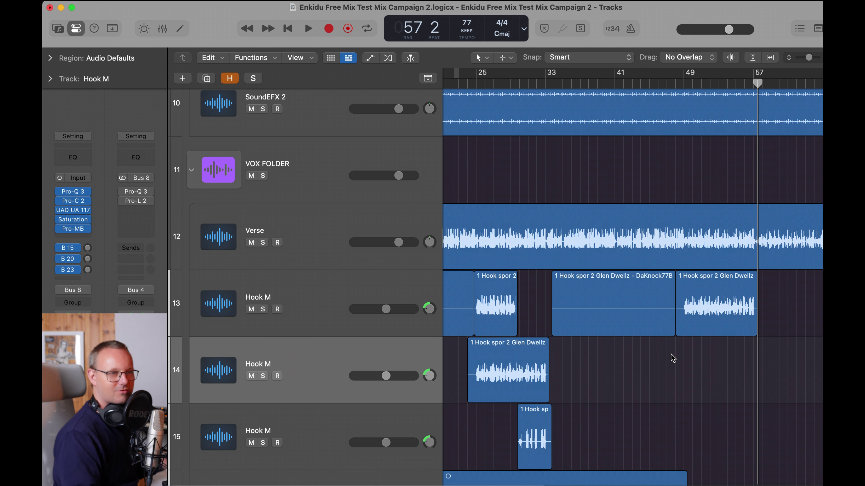
Trim the start of the copied hook region on track 14 to about 29 3, near the end of the track 13 phrase.
scroll(673, 358, "right", 1)
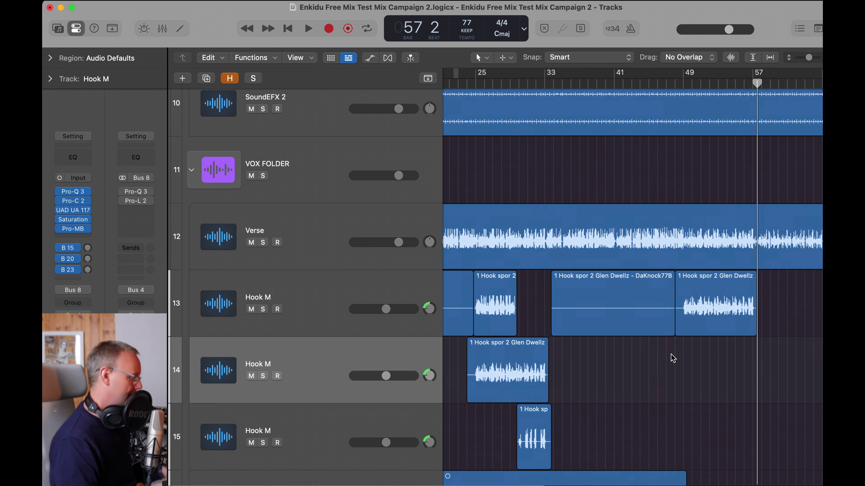
scroll(488, 321, "up", 5)
scroll(489, 321, "down", 4)
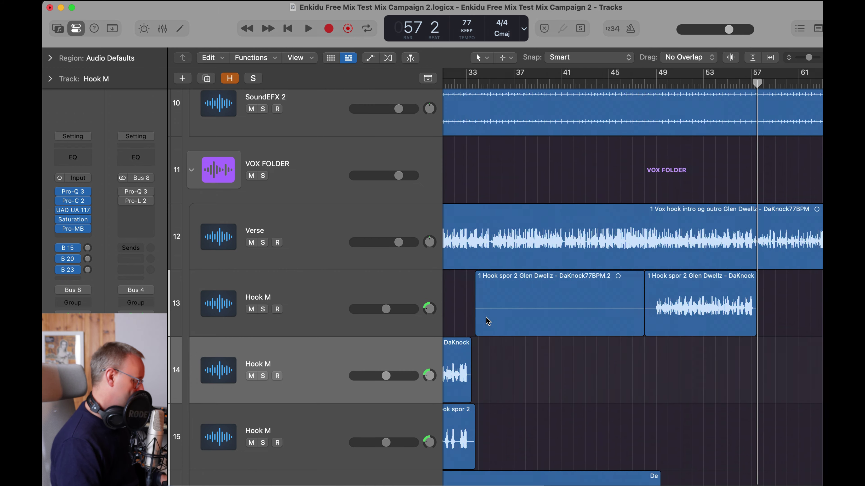
scroll(488, 321, "left", 10)
scroll(488, 321, "up", 3)
scroll(488, 321, "right", 10)
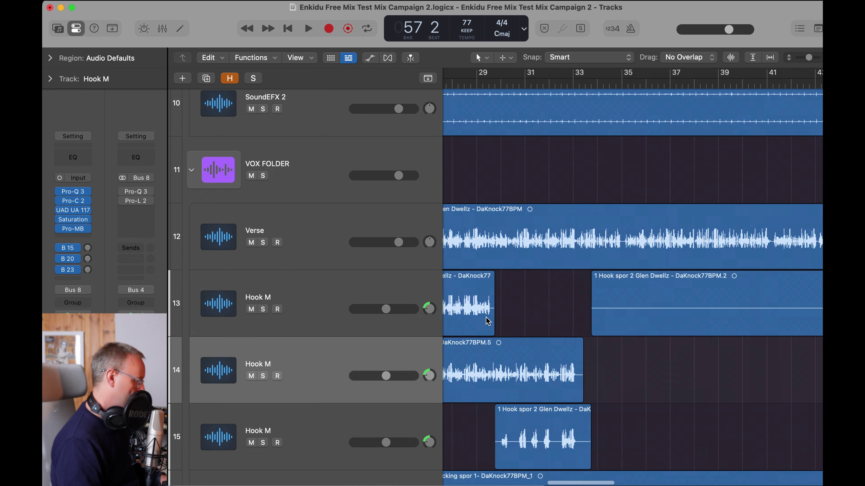
scroll(507, 327, "left", 2)
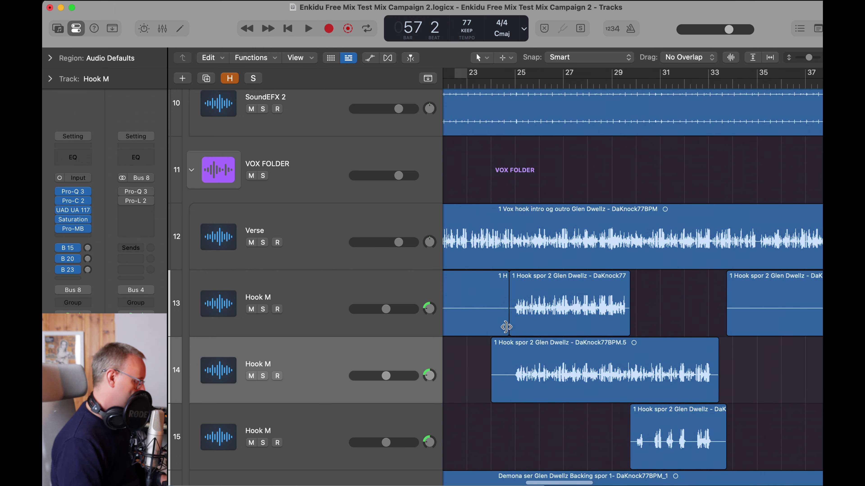
left_click_drag(493, 395, 642, 398)
scroll(625, 394, "up", 5)
scroll(624, 395, "up", 3)
key("super+Up")
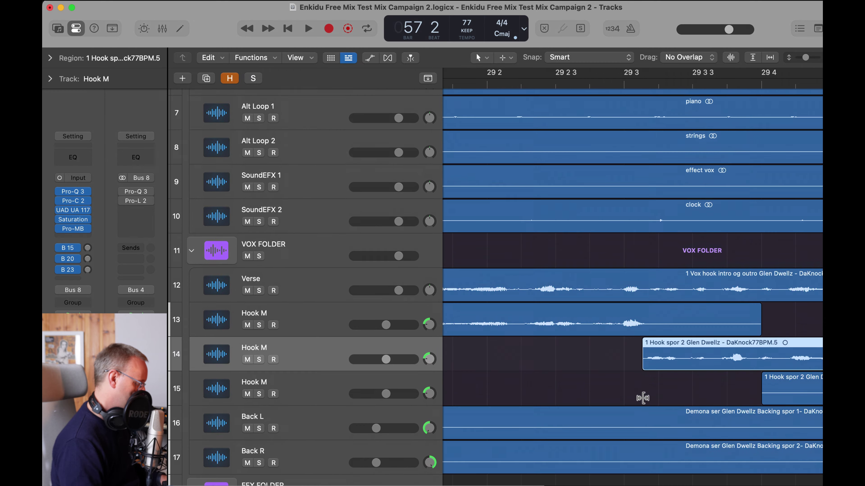
Move the trimmed hook region up to Hook M track 13, keeping its start at about 29 3, to continue the preceding region.
left_click(694, 359)
left_click_drag(693, 344, 687, 332)
scroll(687, 332, "down", 8)
scroll(687, 332, "down", 5)
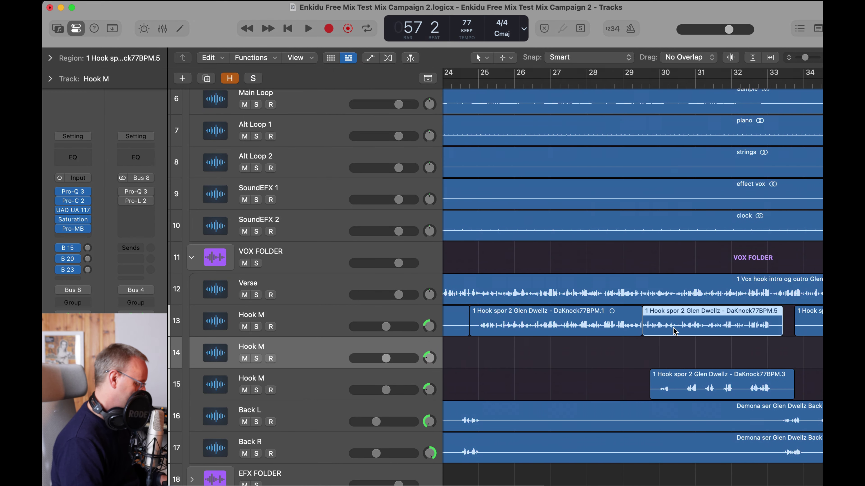
Play the song from just before bar 24 to check the joined Hook M regions.
scroll(475, 298, "up", 10)
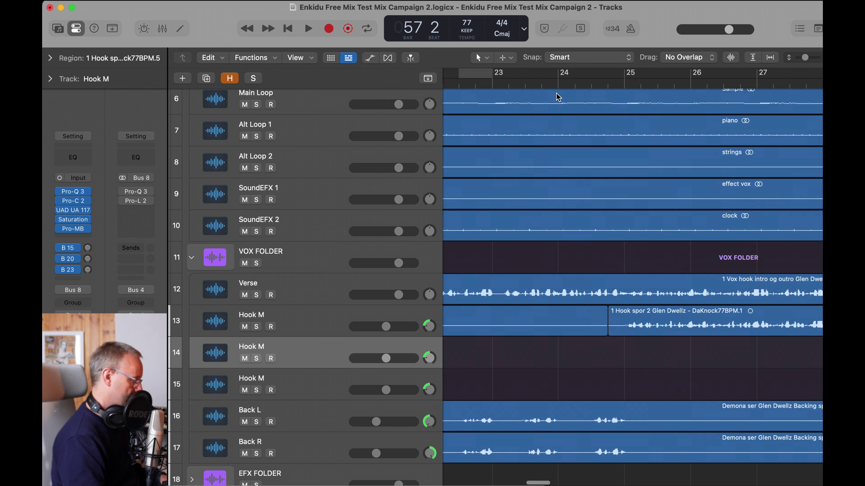
left_click(552, 84)
key("space")
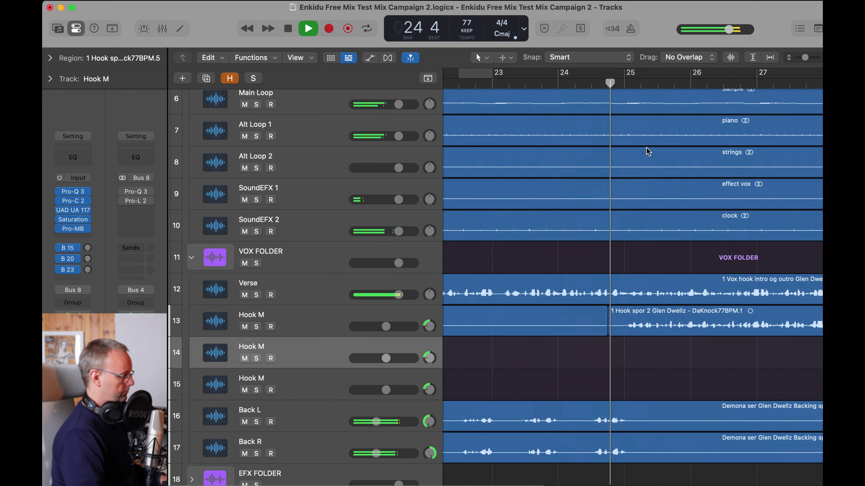
scroll(647, 152, "down", 2)
scroll(647, 151, "down", 3)
scroll(647, 151, "left", 3)
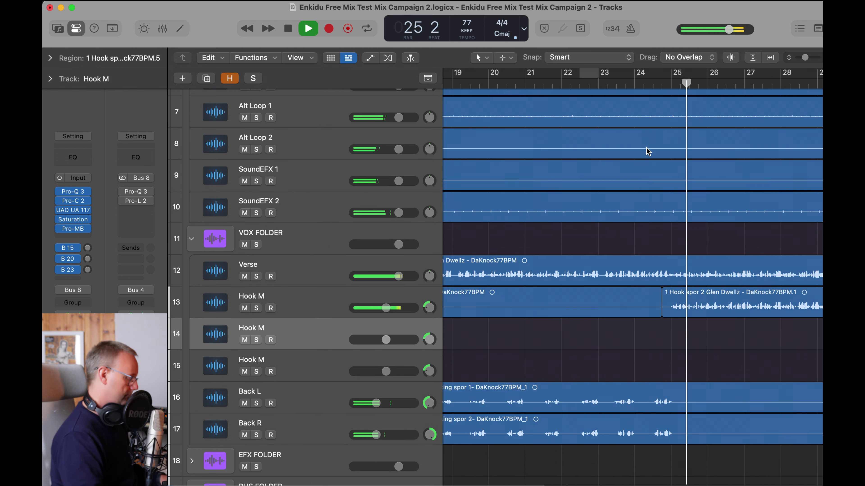
scroll(647, 151, "right", 2)
scroll(647, 152, "right", 5)
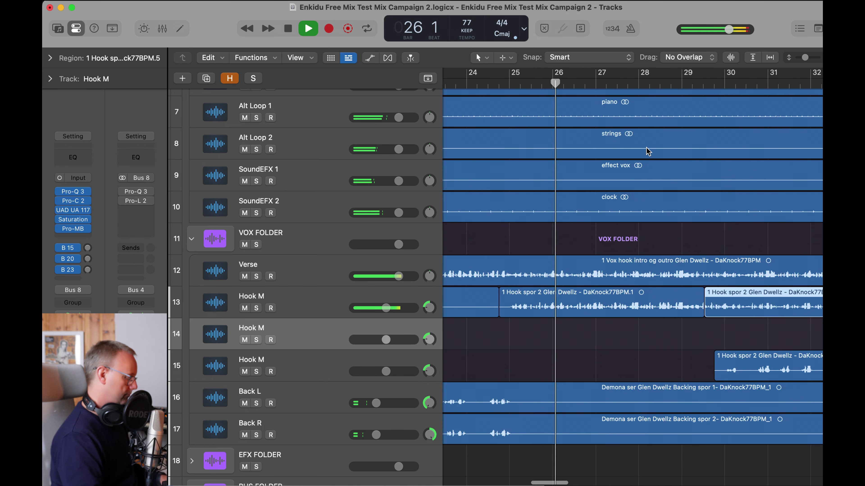
left_click(604, 336)
scroll(626, 284, "left", 3)
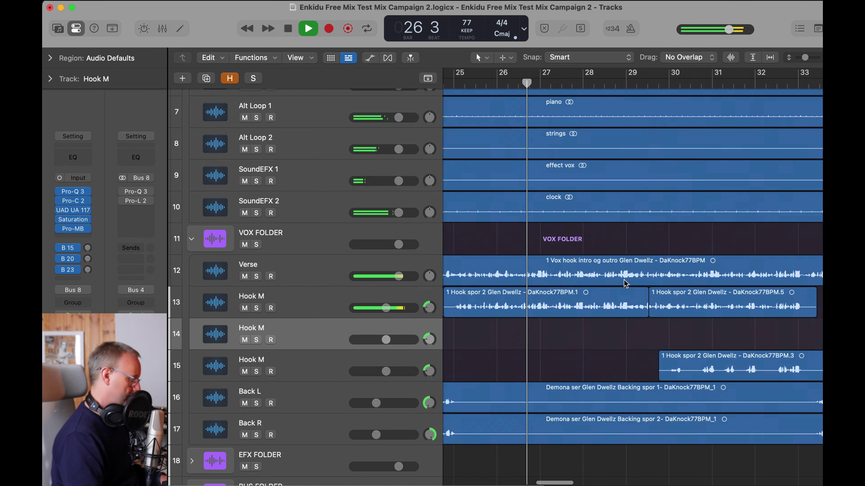
Enlarge the vocal tracks to compare the Verse and Hook M waveforms over bars 25 to 33, and stop playback.
key("super+Down")
key("super+Down")
key("super+Down")
key("super+Down")
key("super+Down")
scroll(624, 280, "up", 4)
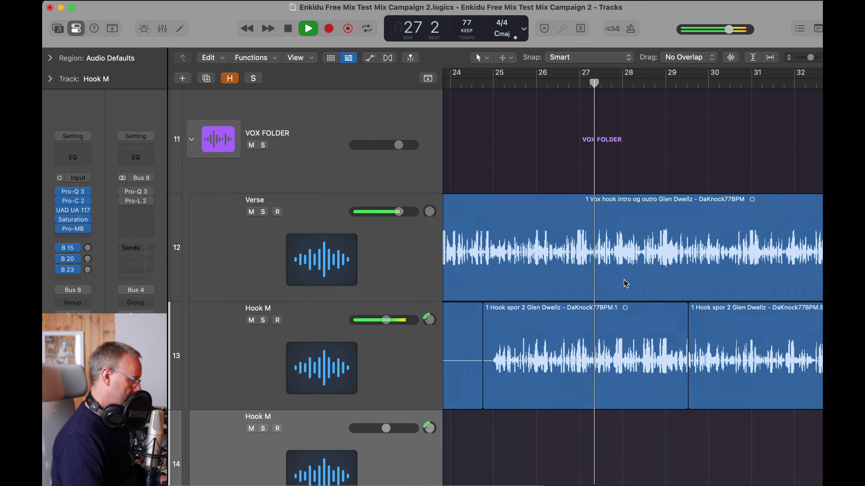
key("super+Left")
key("super+Left")
key("space")
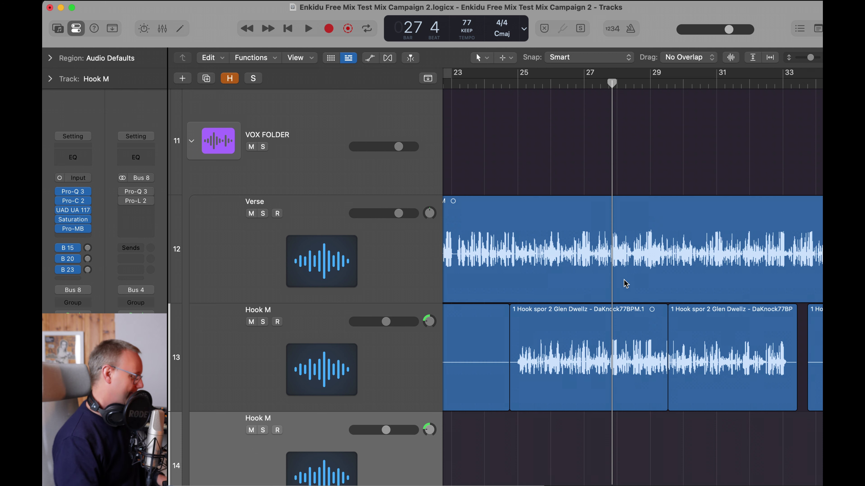
Play the hook entry from 24 4 to hear how the Verse and Hook M vocals line up.
key("super+Right")
key("super+Right")
key("super+Right")
key("super+Right")
scroll(547, 237, "left", 15)
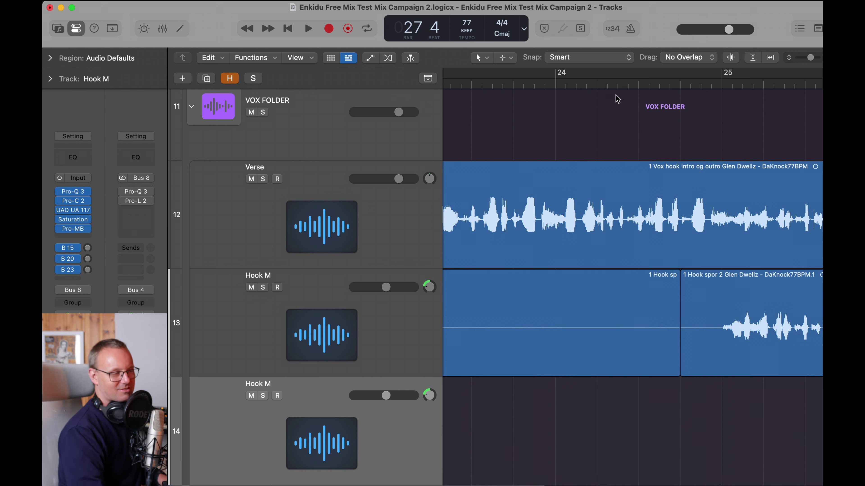
left_click_drag(618, 85, 689, 110)
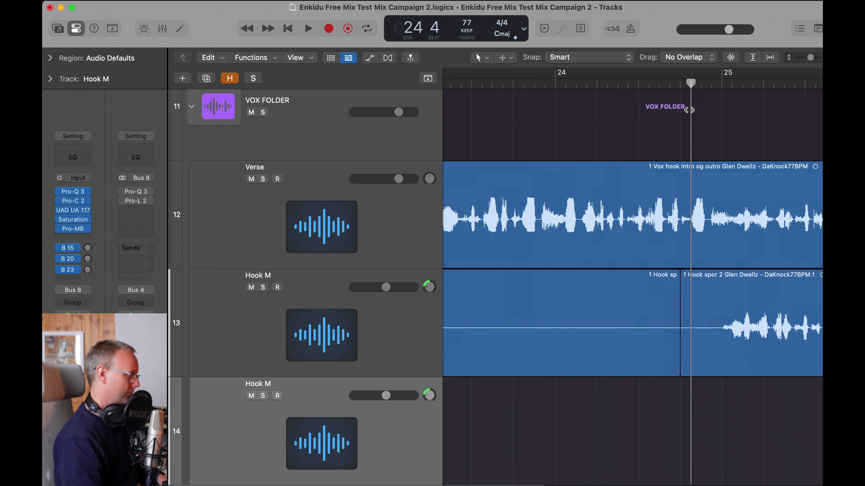
key("space")
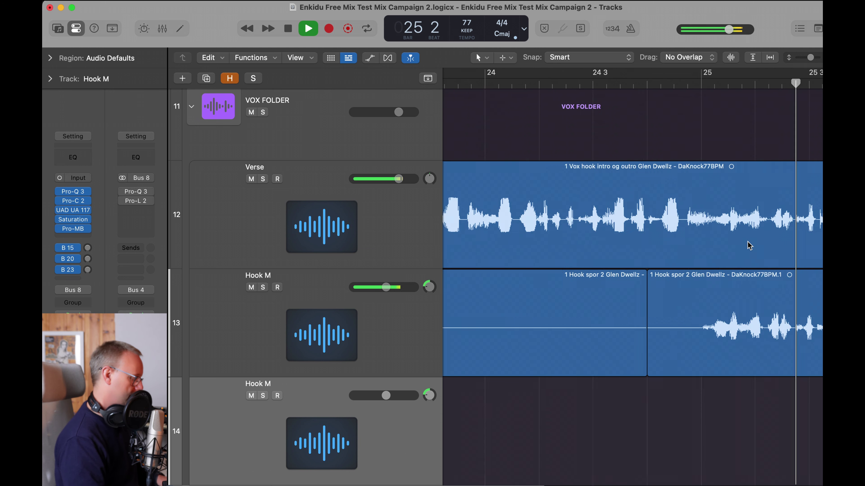
key("space")
Replay the passage around bar 25 in short bursts to locate where the hook begins in the Verse vocal.
scroll(588, 108, "left", 5)
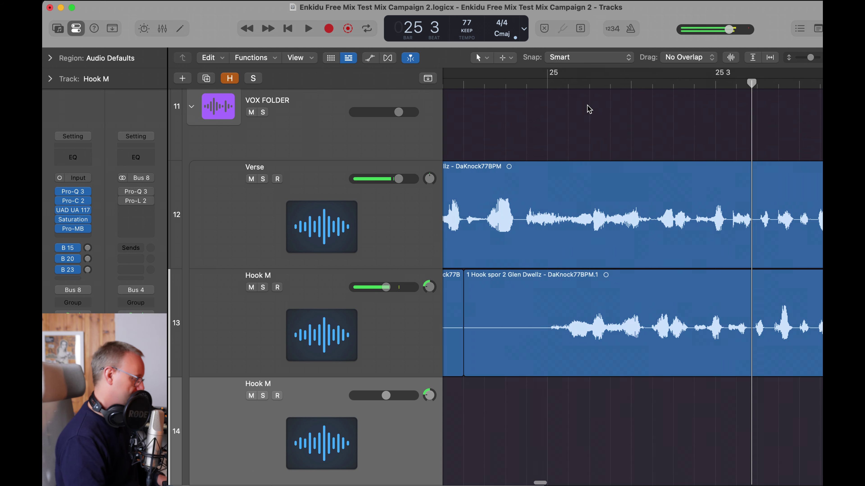
left_click(530, 85)
key("space")
key("space")
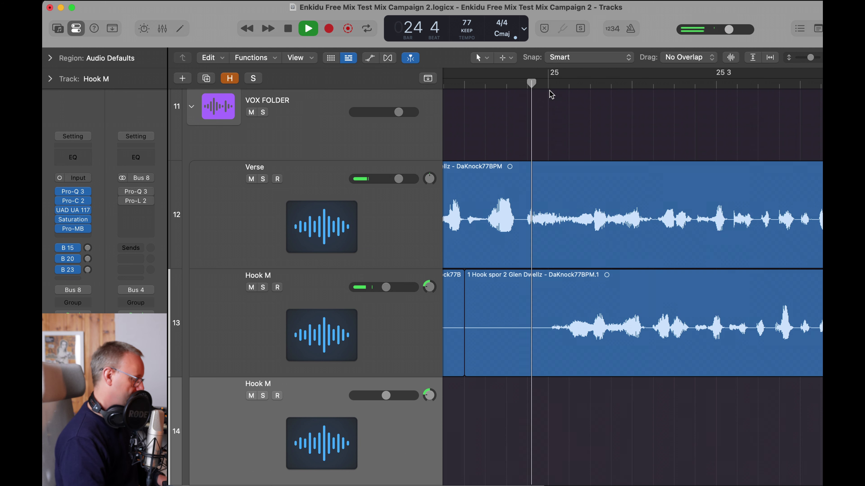
key("space")
key("space")
scroll(552, 95, "up", 2)
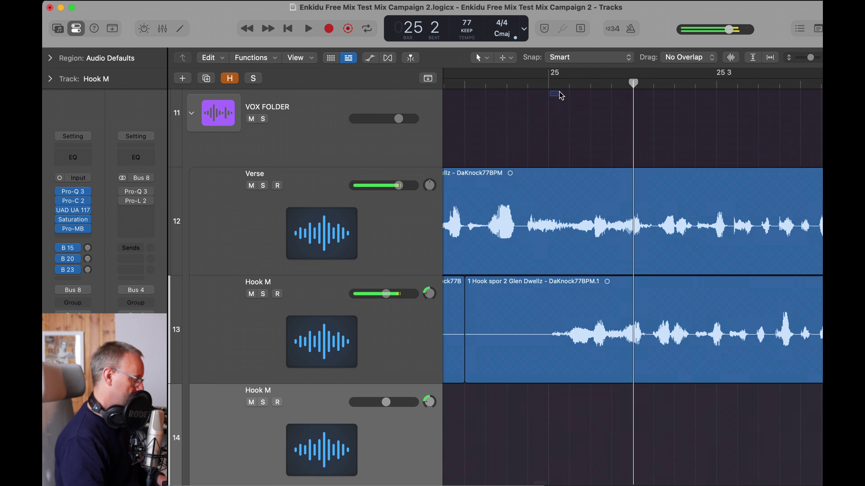
left_click(465, 86)
key("space")
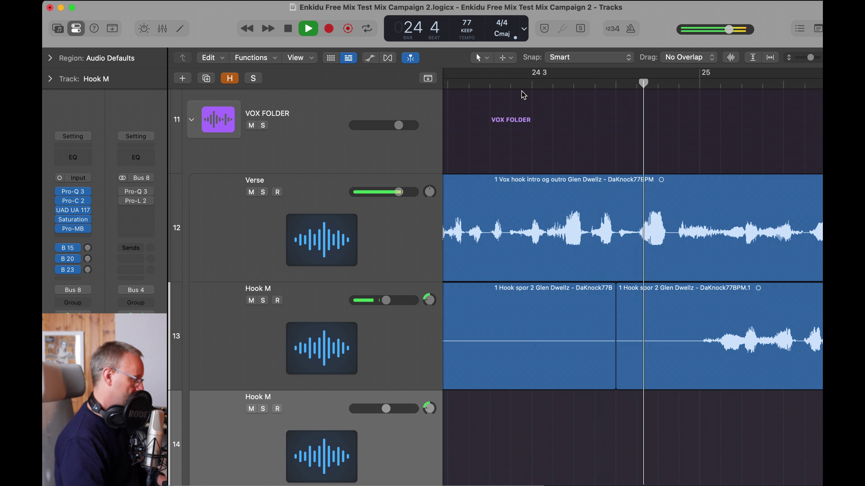
key("space")
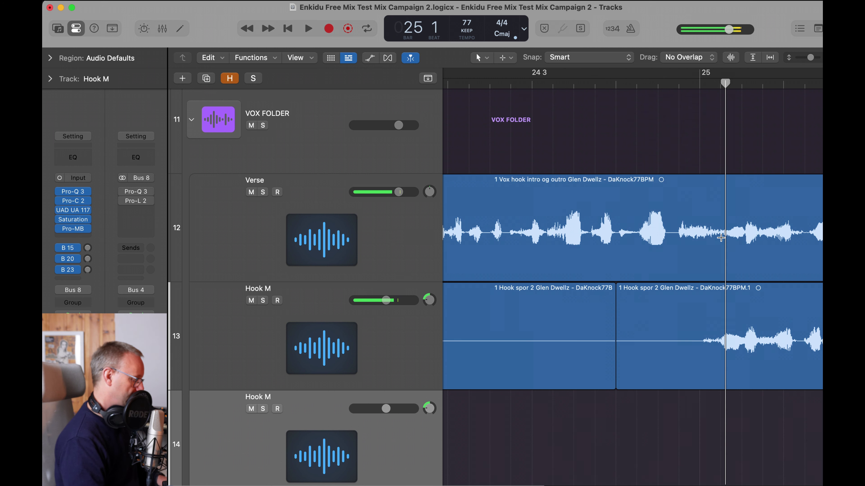
Split the Verse region at 25 1 1 201 with the Scissors tool and return to the Pointer tool.
mouse_move(720, 238)
left_mouse_down()
mouse_move(621, 239)
mouse_move(713, 245)
left_mouse_up()
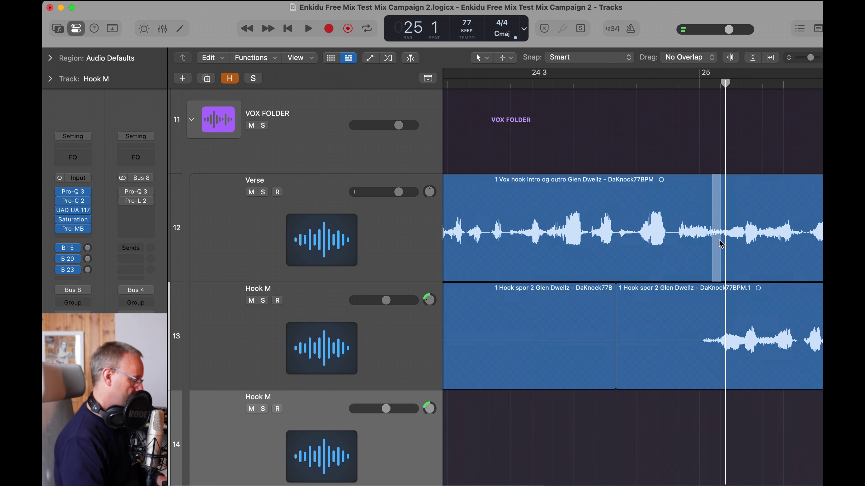
left_click(719, 244)
scroll(702, 243, "right", 6)
key("super+z")
key("t")
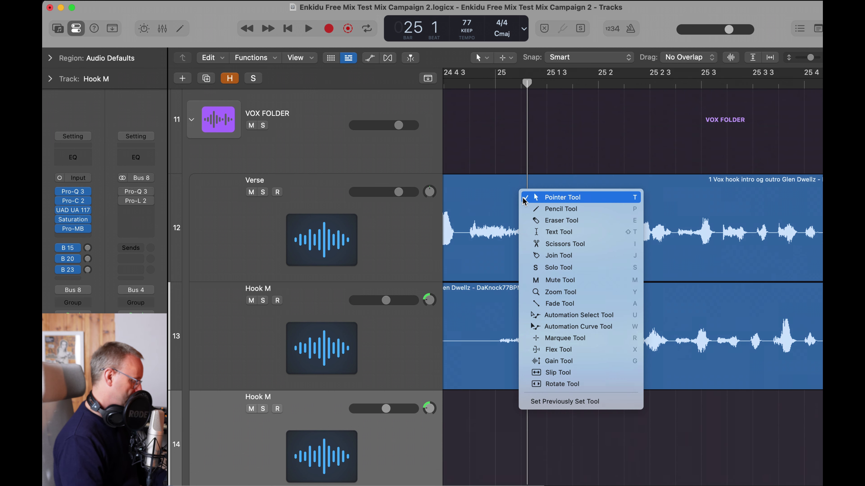
key("i")
left_click(517, 218)
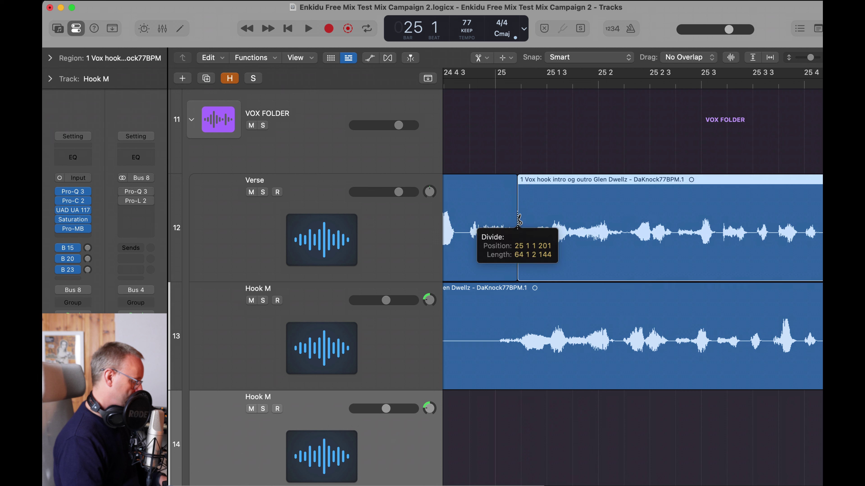
key("t")
key("t")
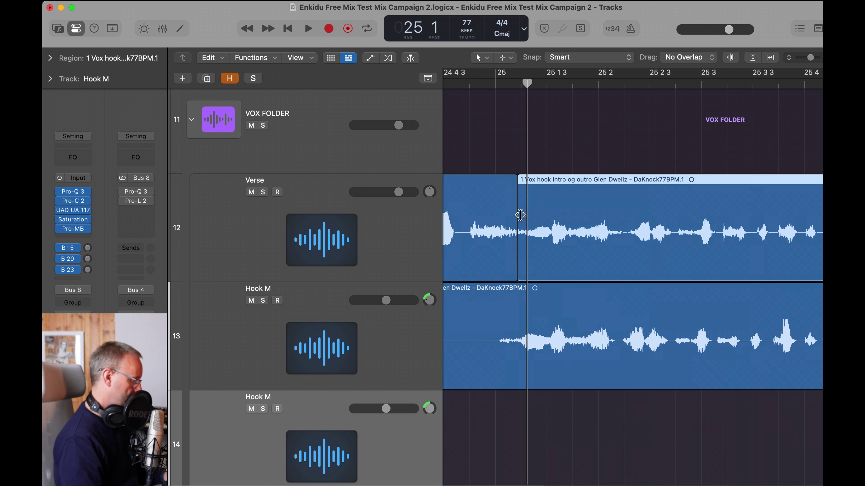
Split the Verse region at 33 1 3 121 with the Scissors tool and return to the Pointer tool.
scroll(520, 215, "down", 3)
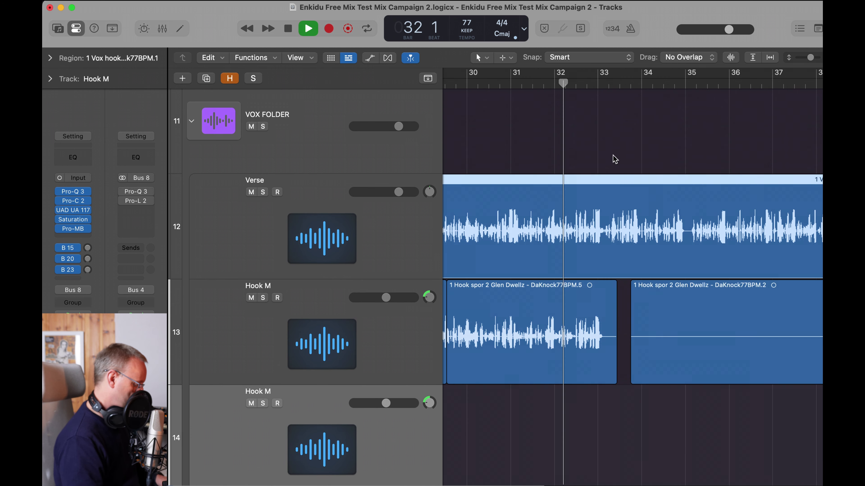
key("t")
key("i")
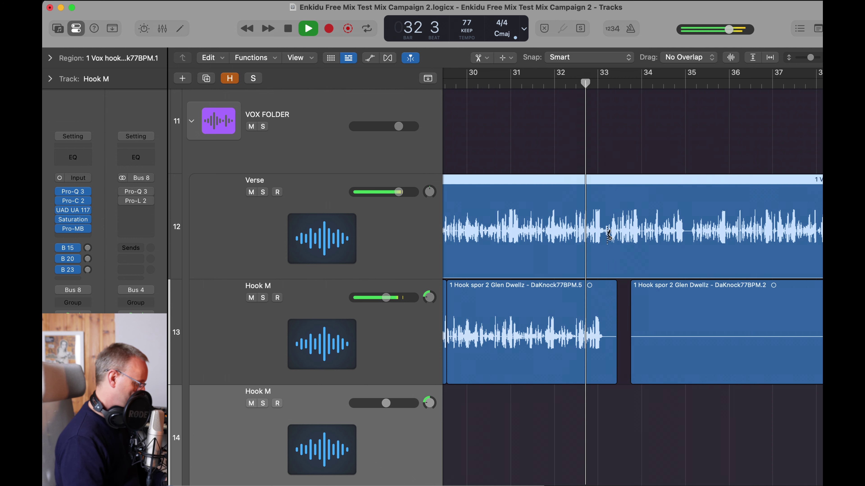
scroll(612, 240, "right", 4)
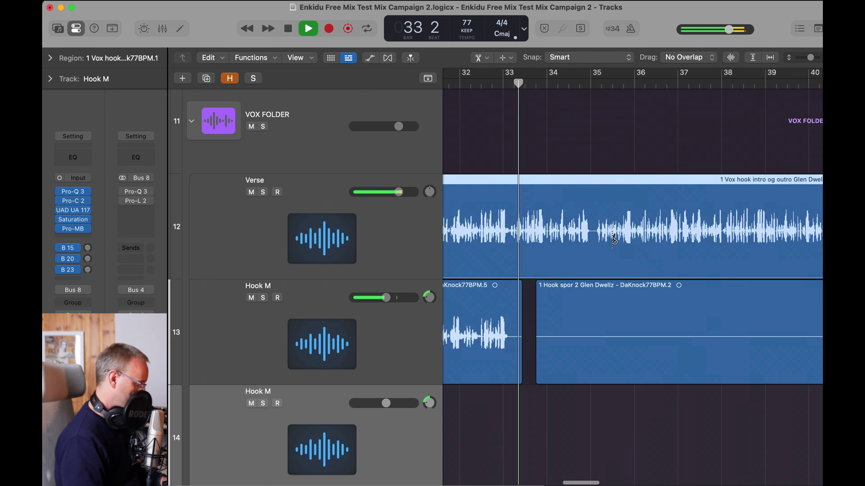
scroll(612, 240, "up", 5)
scroll(612, 239, "up", 1)
scroll(612, 239, "left", 5)
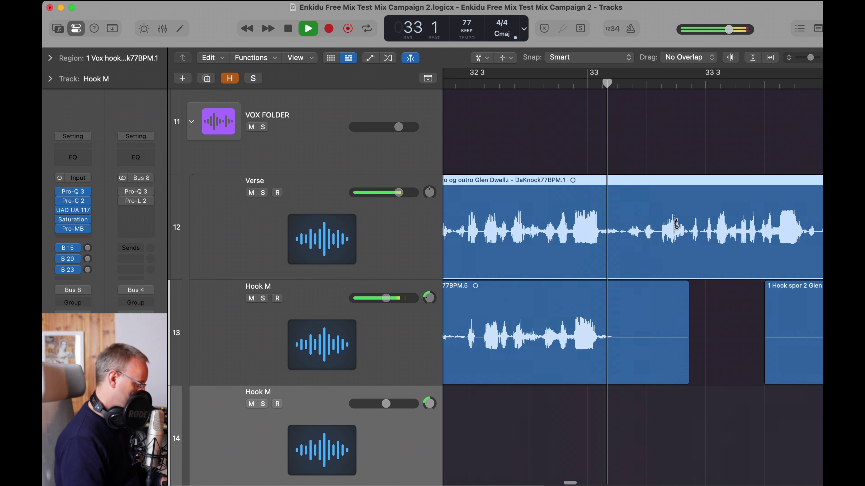
left_click(625, 236)
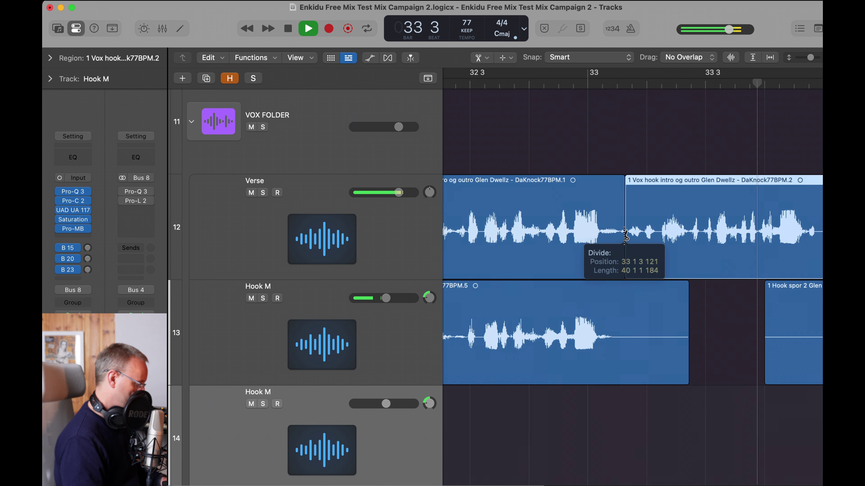
key("t")
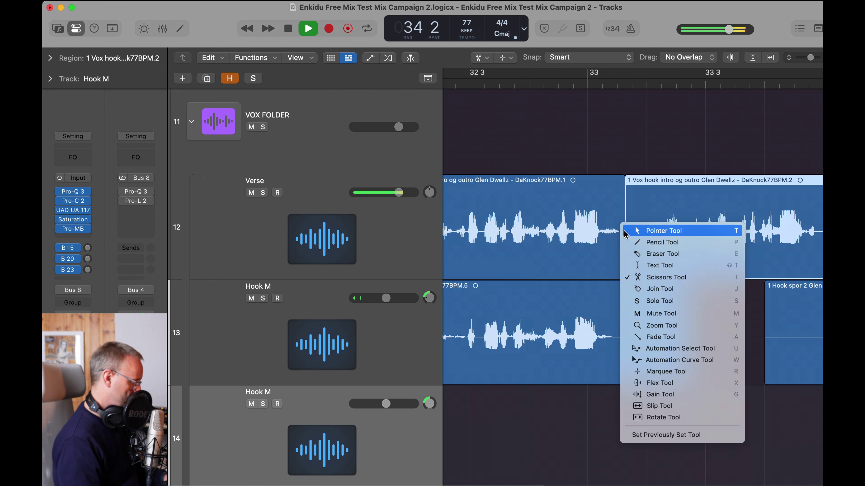
key("t")
Move the Hook M regions spanning bars 25 to 33 onto track 14 and the split-off Verse hook section onto track 13.
key("super+Left")
key("super+Left")
key("super+Left")
key("super+Left")
key("super+Left")
key("super+Left")
key("super+Up")
key("super+Up")
scroll(624, 232, "down", 3)
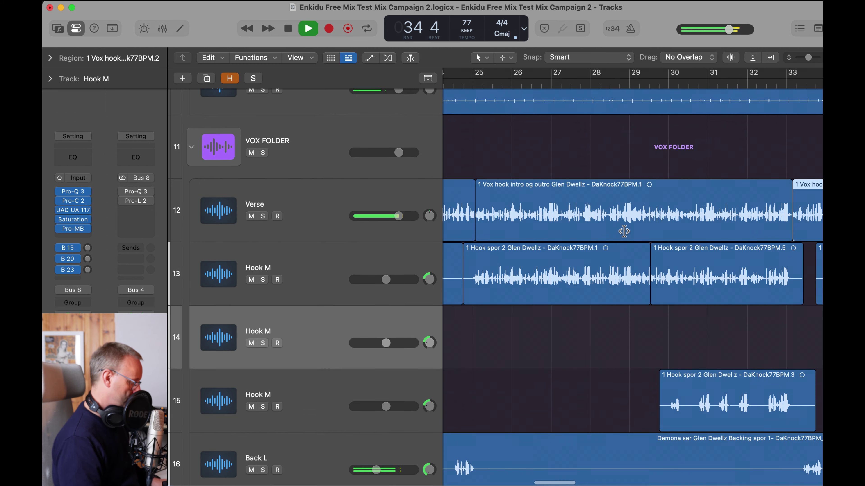
left_click_drag(670, 306, 584, 262)
scroll(338, 263, "down", 2)
left_click(338, 263)
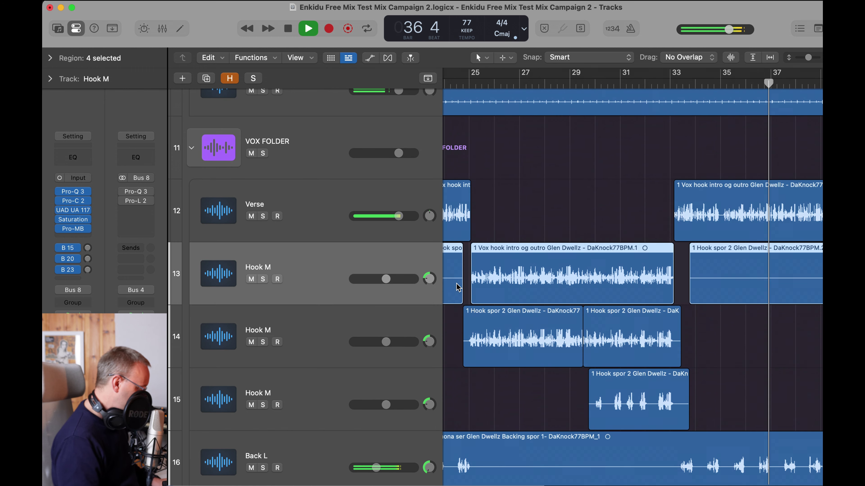
Pan the Hook M track 14 to +42 and play the hook from just before bar 25.
left_click_drag(429, 341, 429, 332)
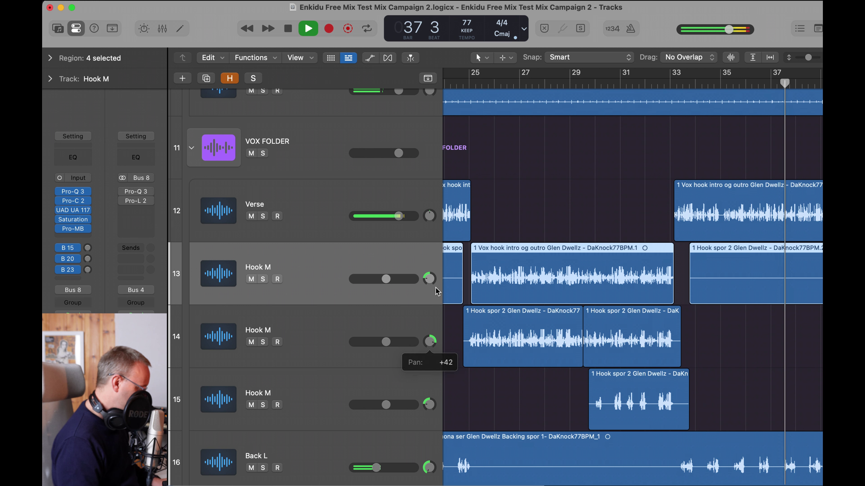
left_click(457, 89)
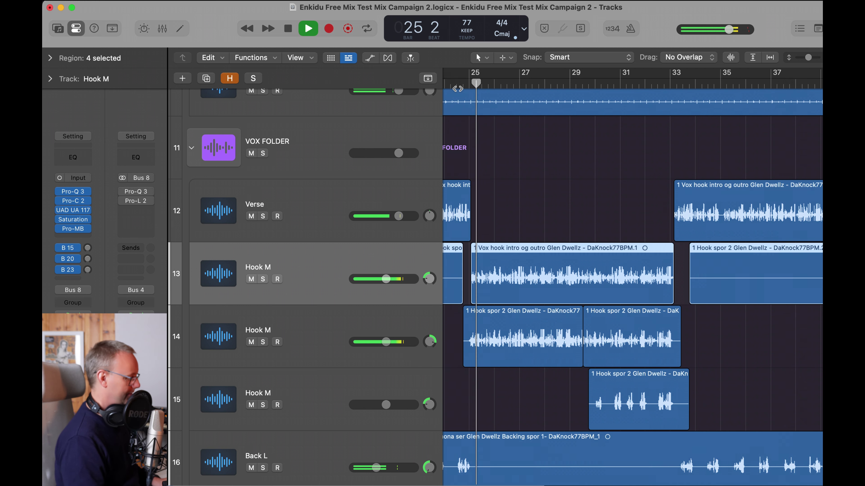
key("super+Up")
key("super+Up")
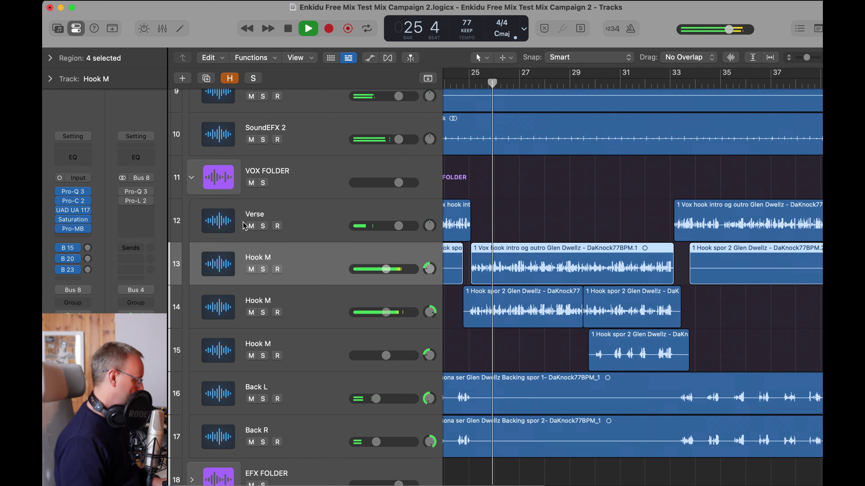
Lower the Pro-Q 3 low cut on Hook M track 13 to about 53 Hz.
left_click(84, 194)
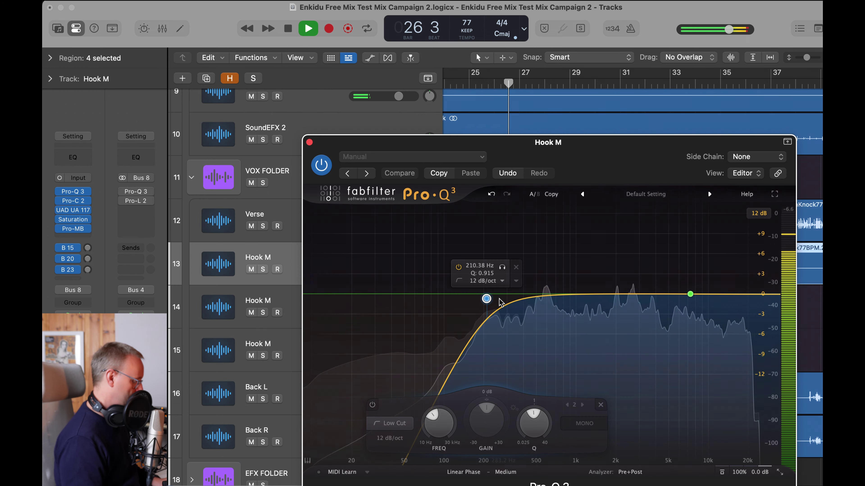
left_click_drag(487, 299, 407, 295)
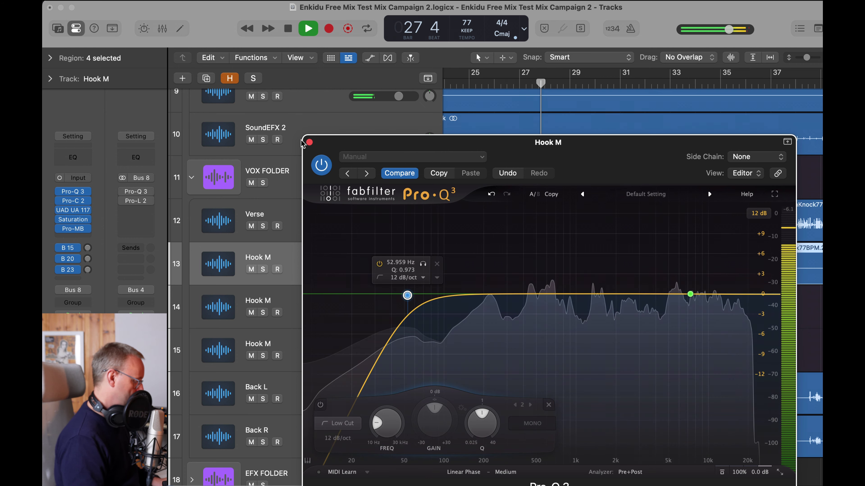
left_click(310, 142)
Set the Pro-Q 3 low cut on Hook M track 14 to about 53 Hz as well.
left_click(320, 295)
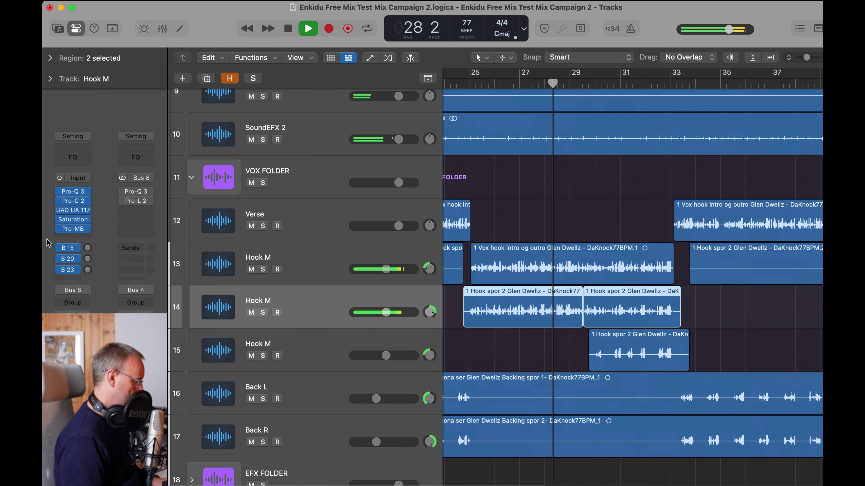
left_click(77, 191)
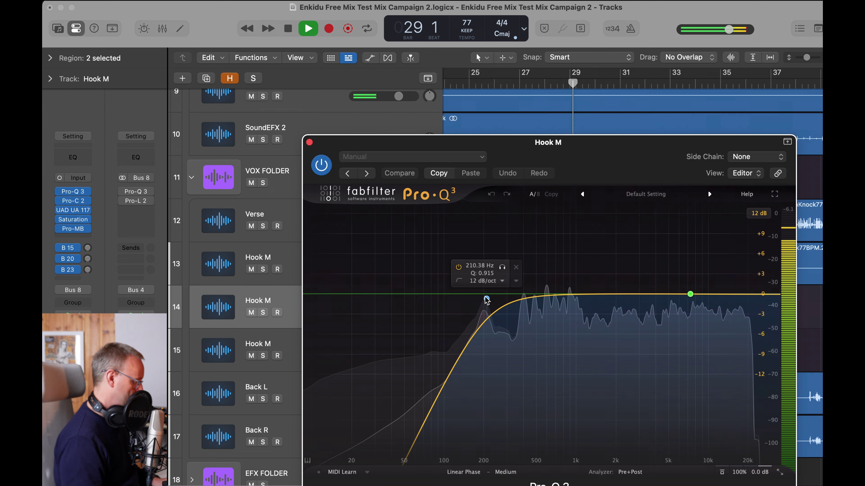
left_click_drag(486, 298, 407, 296)
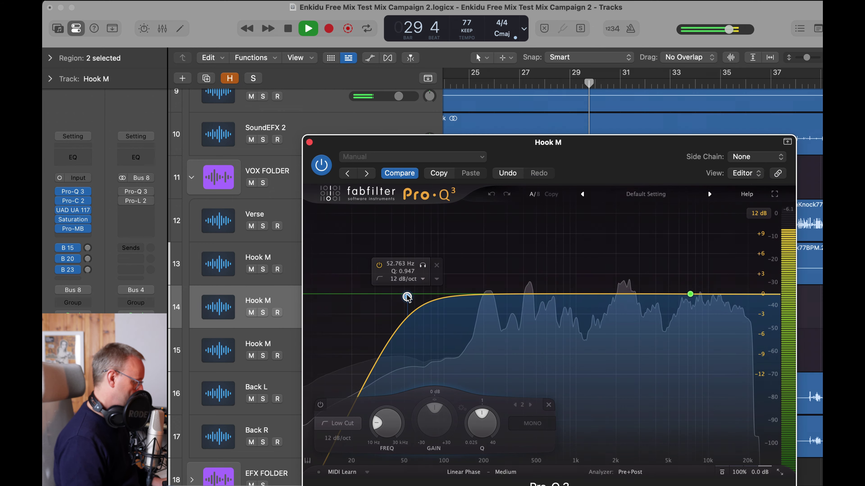
left_click(309, 142)
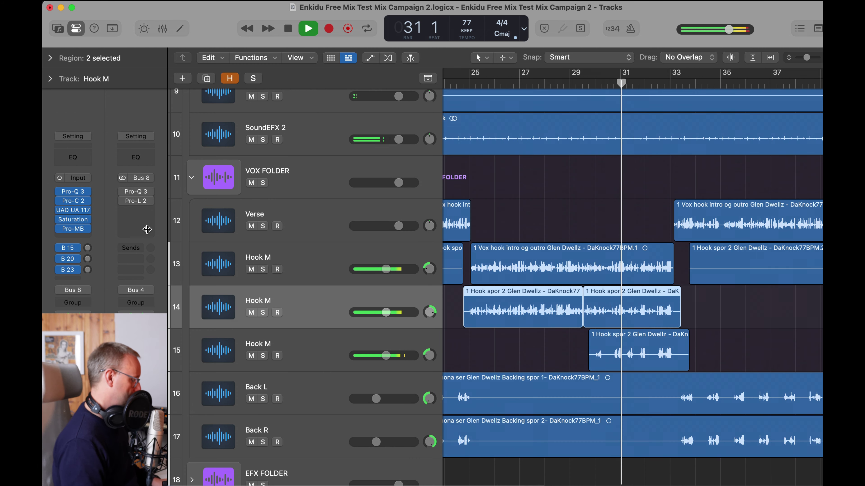
Switch the Saturation Knob on Hook M track 14 to the Keep High saturation type and close the plug-in.
left_click(73, 219)
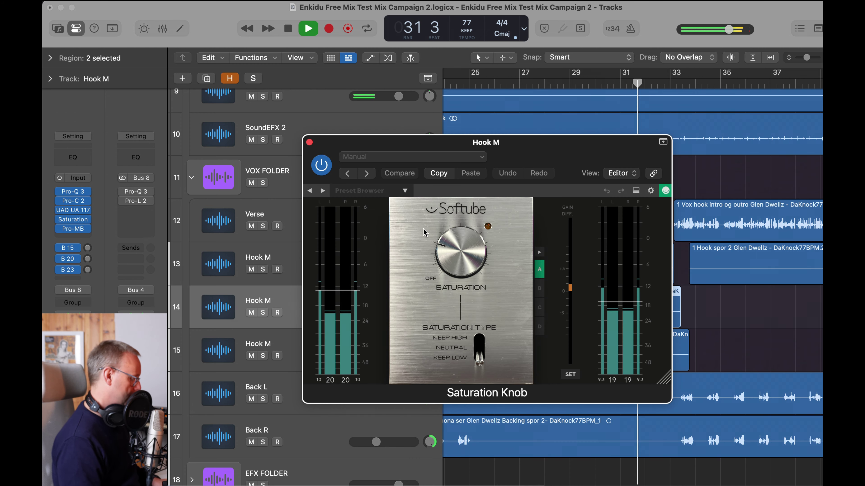
mouse_move(469, 355)
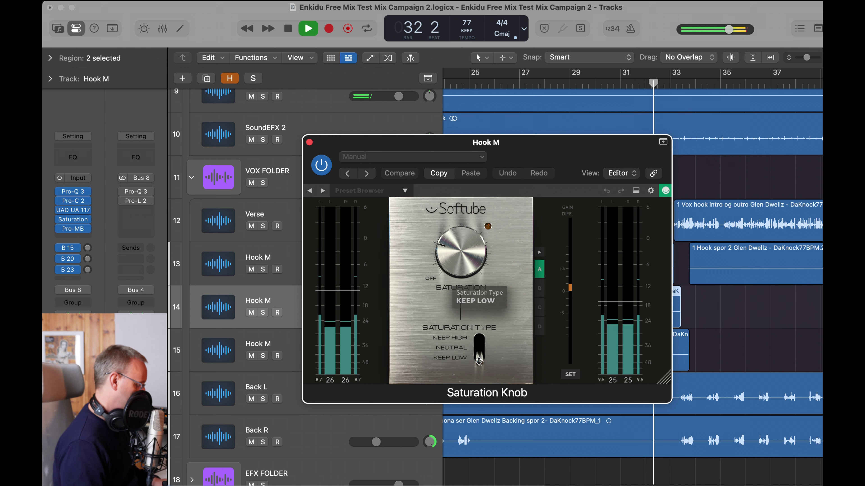
left_click_drag(479, 361, 479, 345)
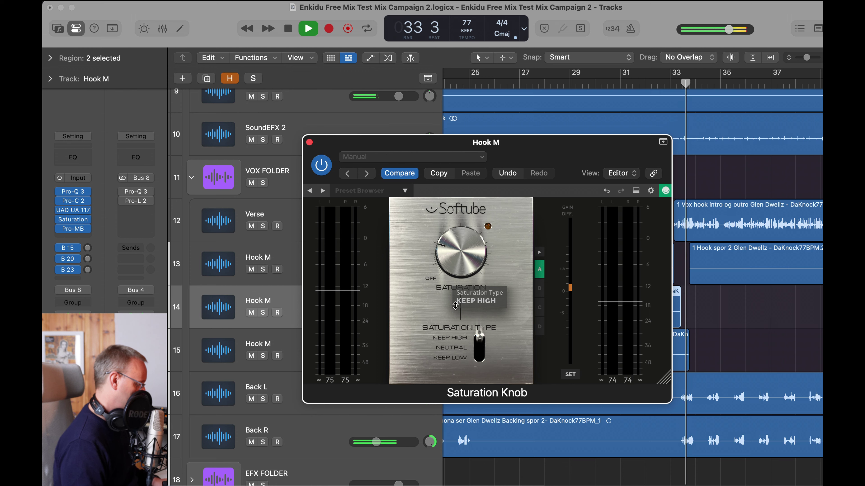
left_click(309, 142)
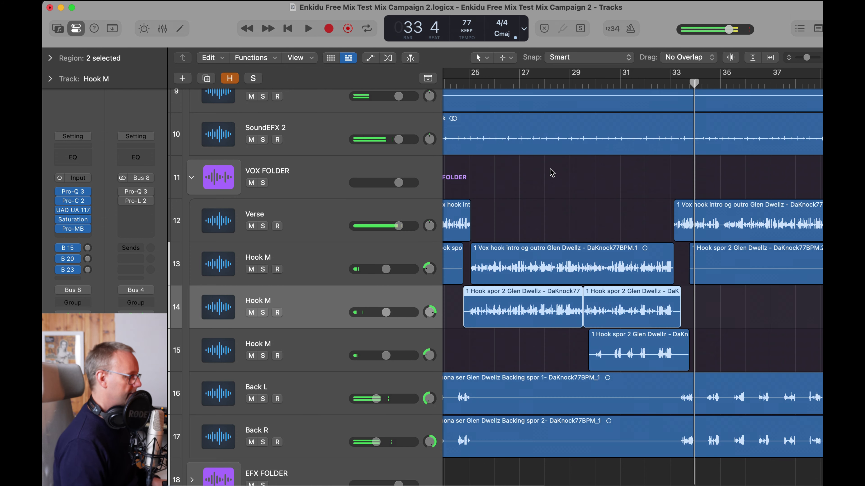
Play the transition into the hook from about bar 24 to check how the hook and backing vocals sit together.
left_click(478, 88)
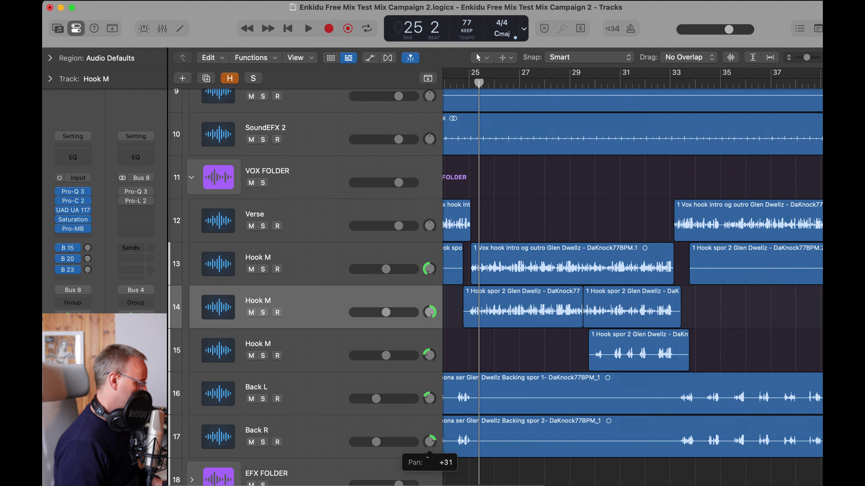
left_click(457, 473)
scroll(476, 388, "left", 10)
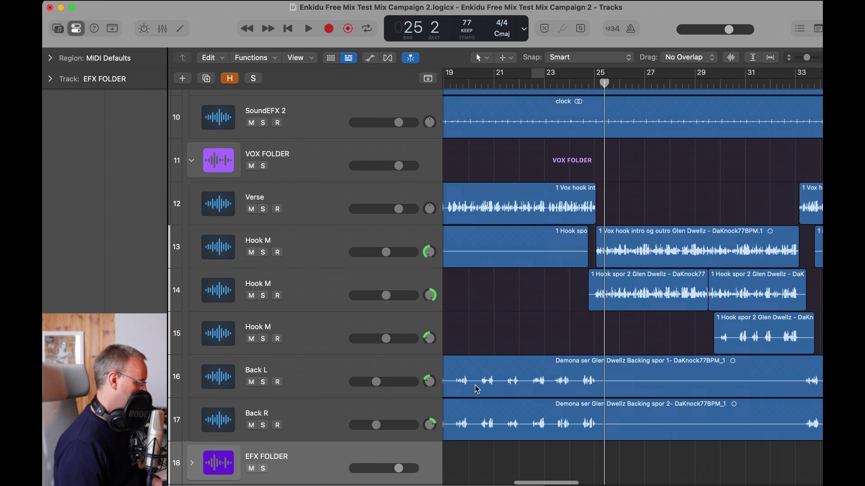
left_click(573, 87)
key("space")
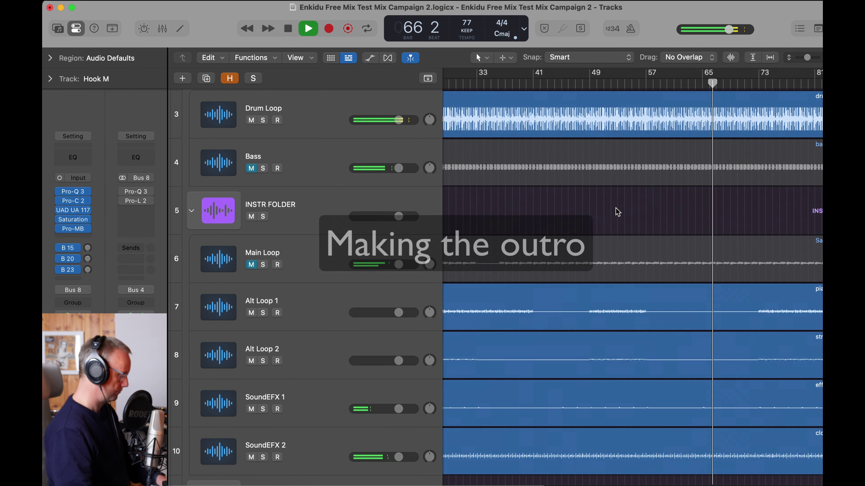
Stop playback and unmute the Bass and Main Loop tracks.
key("space")
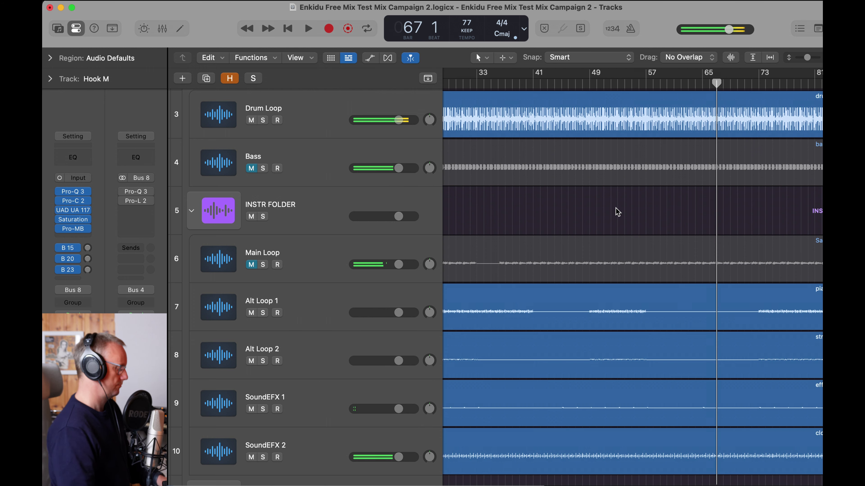
key("super+Left")
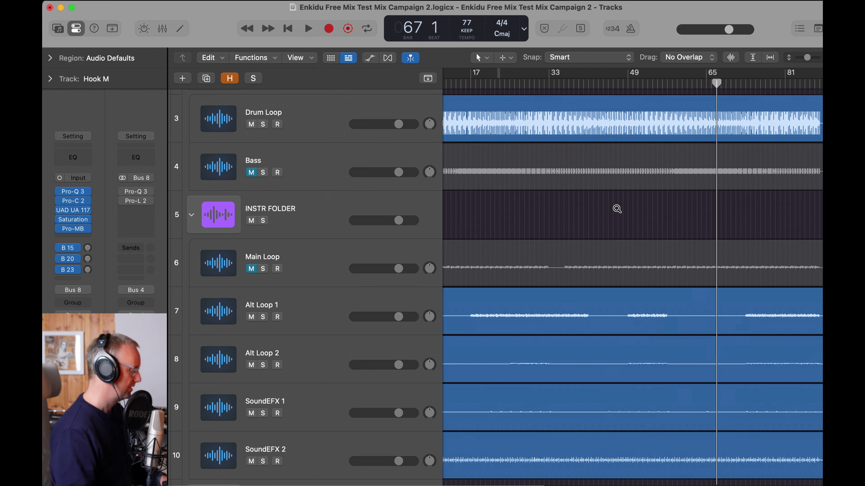
left_click(617, 208, "ctrl+alt")
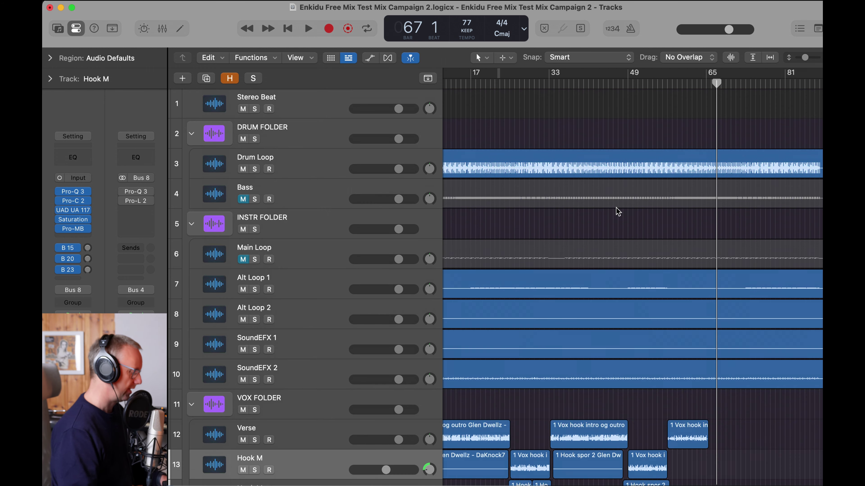
left_click(243, 200)
left_click(243, 260)
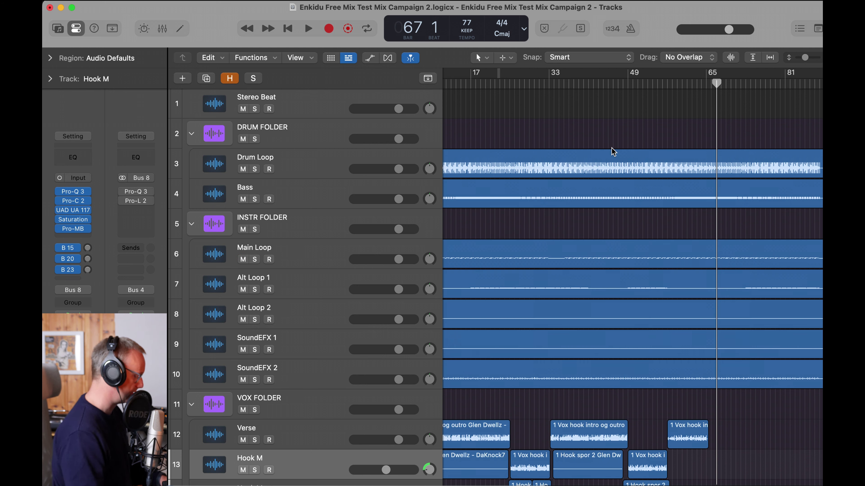
Play the song from bar 57 and examine the vocal and instrument tracks where the outro begins.
left_click(667, 93)
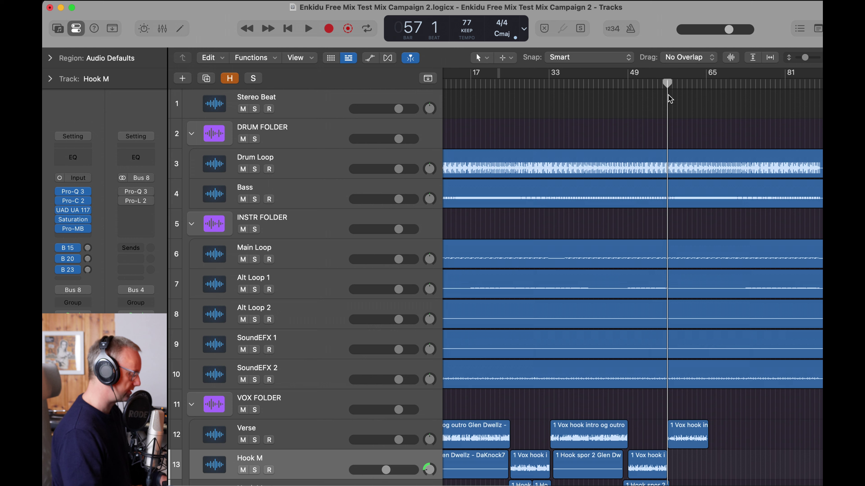
key("super+Down")
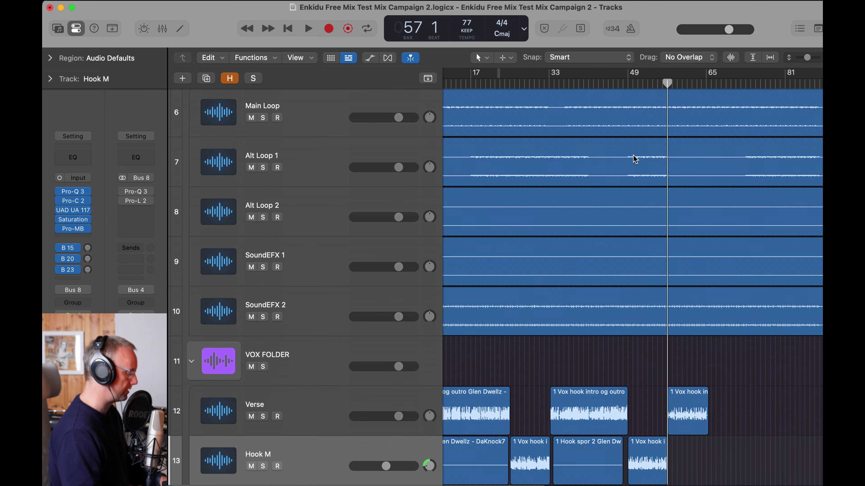
key("super+Down")
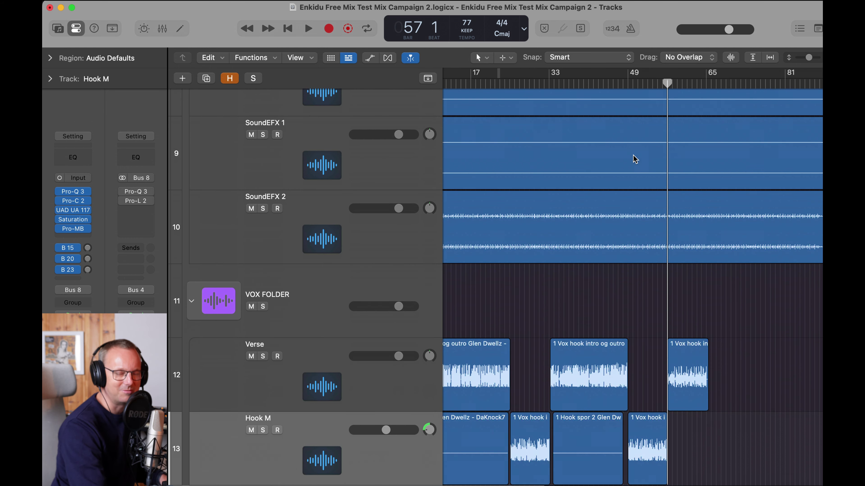
key("space")
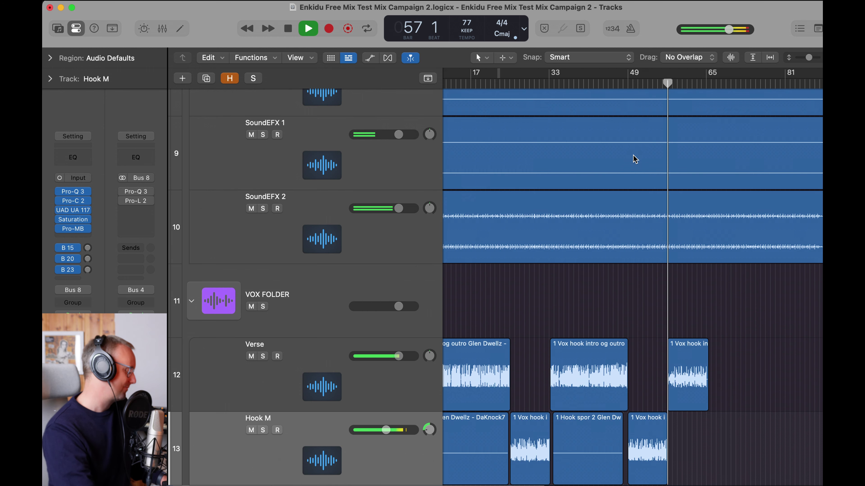
key("super+Right")
key("super+Right")
key("super+Right")
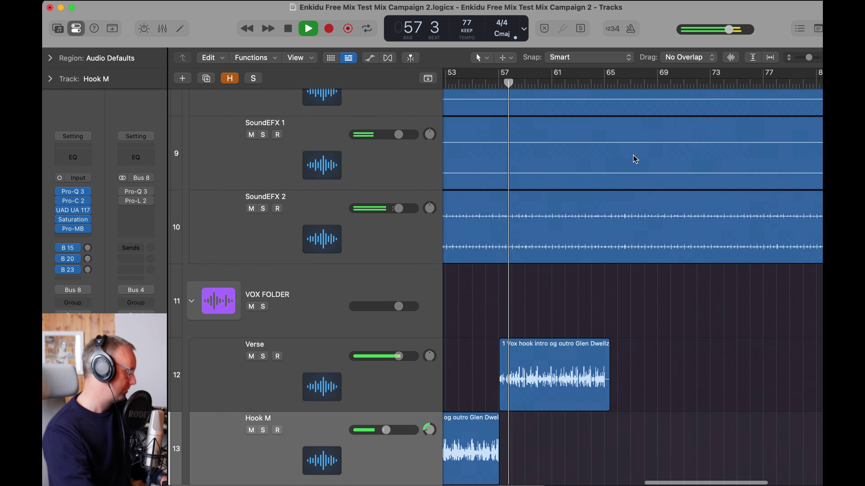
scroll(634, 159, "up", 8)
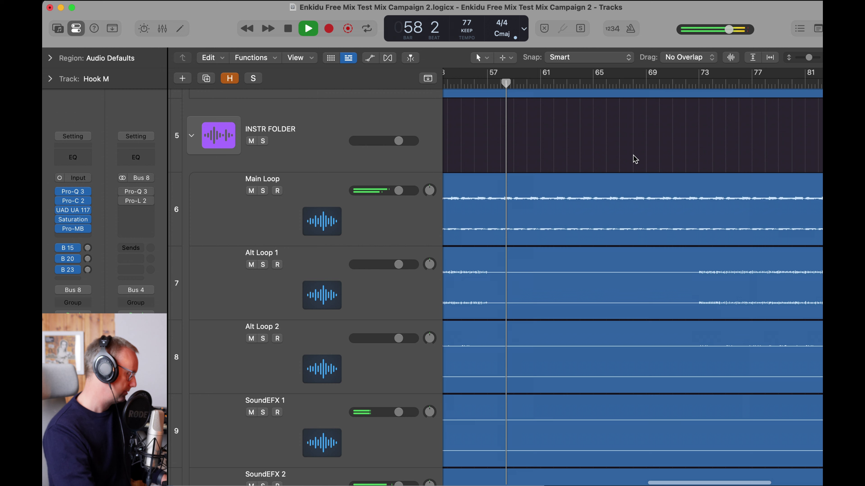
scroll(632, 158, "left", 2)
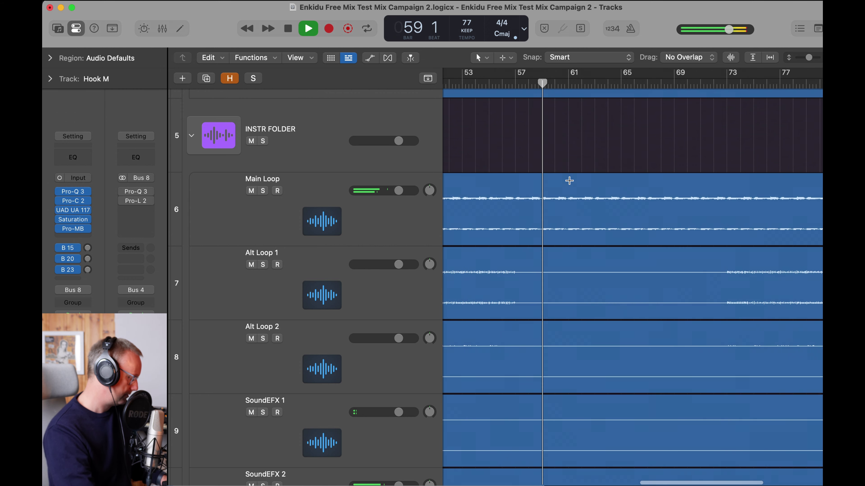
Delete the Main Loop audio from bar 61 to bar 65.
left_click_drag(568, 179, 621, 182)
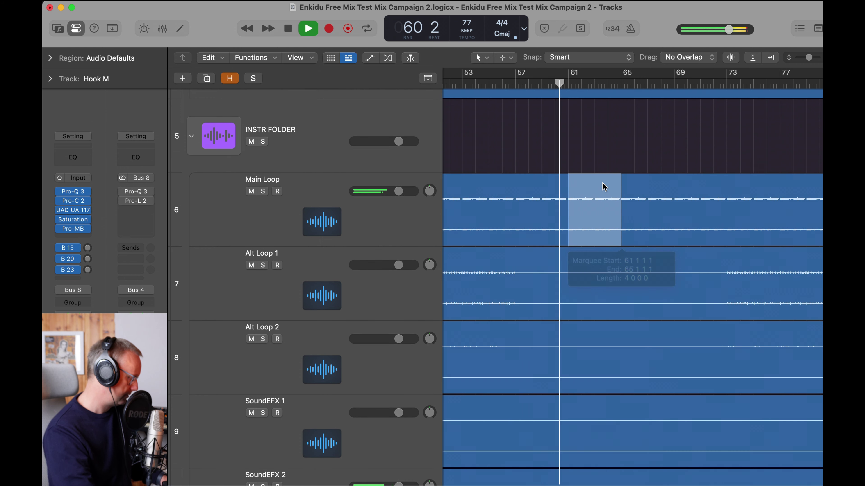
key("Delete")
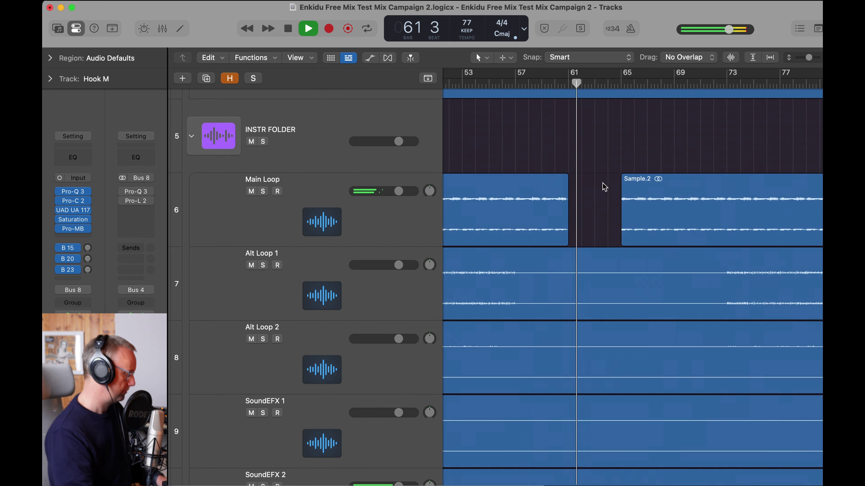
Try deleting bar 64 from the Drum Loop and trimming the end of the region before the gap slightly earlier.
scroll(603, 187, "up", 5)
key("super+Right")
key("super+Right")
key("super+Right")
key("super+Right")
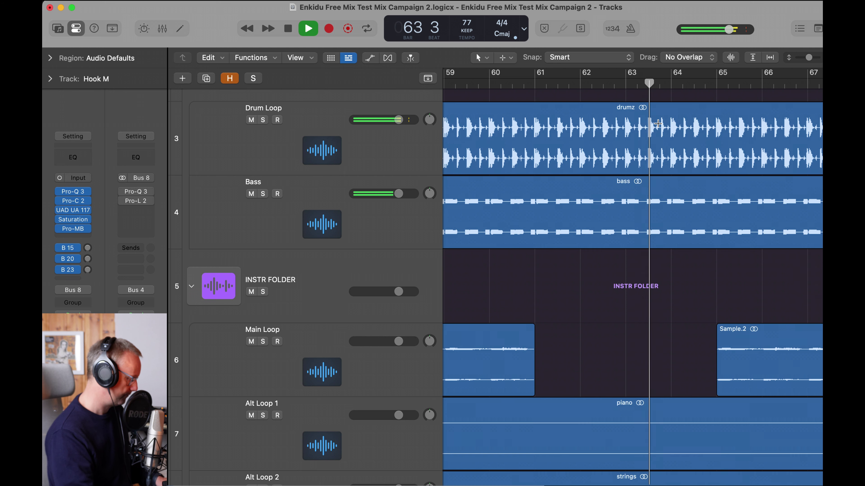
left_click_drag(663, 125, 716, 127)
left_click(694, 132)
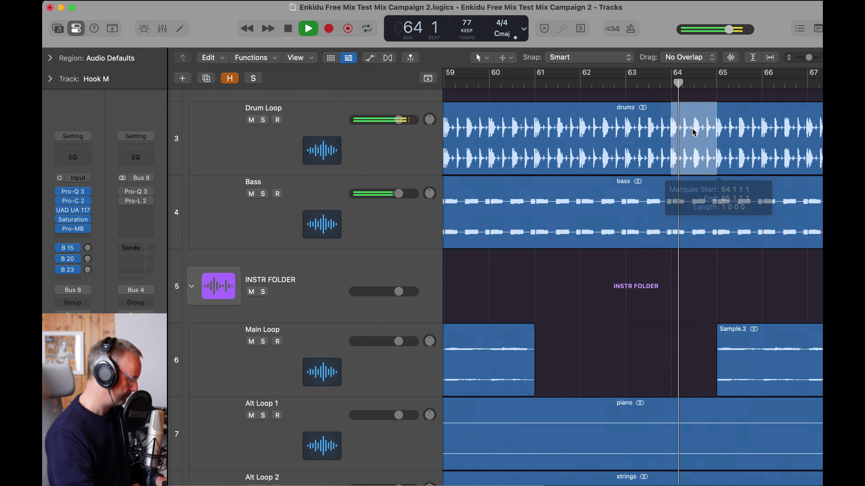
key("Delete")
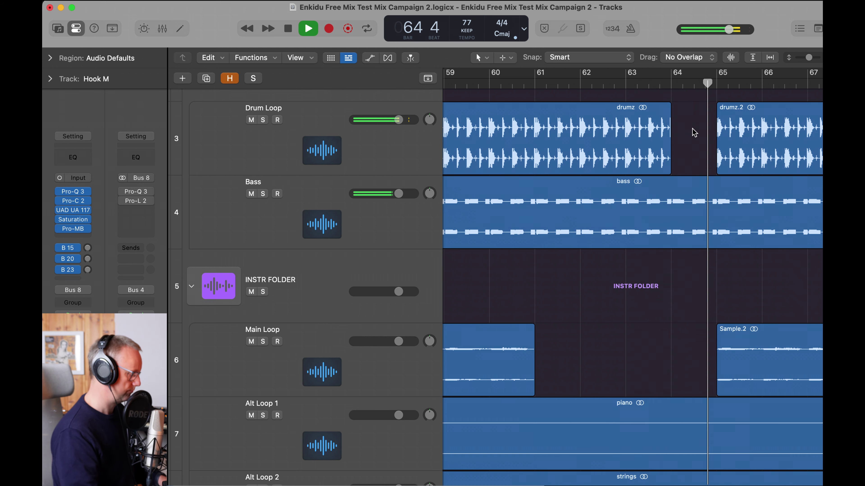
scroll(703, 145, "up", 8)
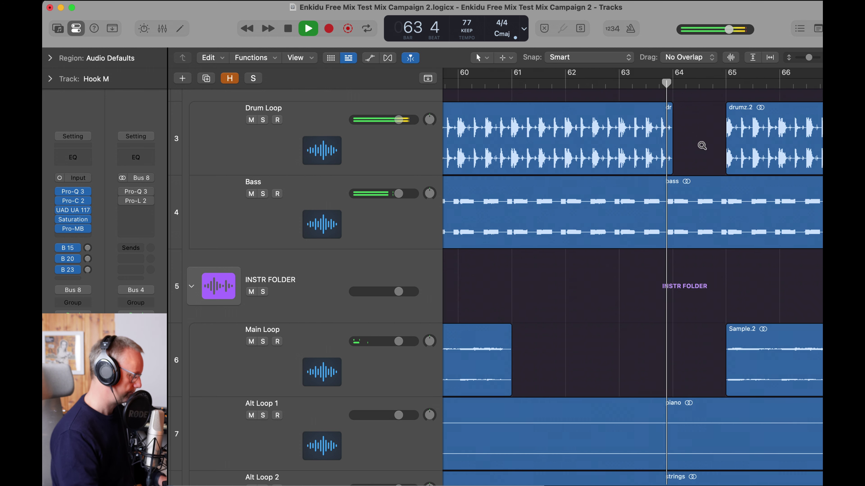
left_click_drag(694, 205, 687, 205)
scroll(687, 206, "down", 8)
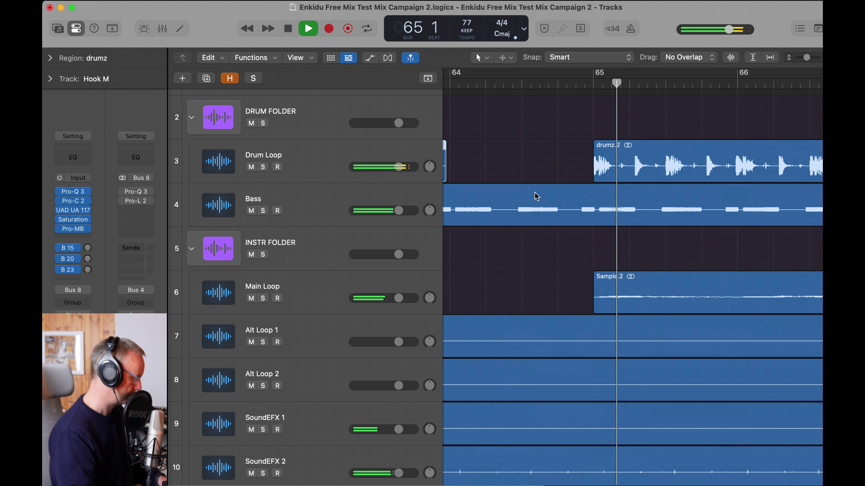
Undo the Drum Loop trim and the bar 64 cut.
key("super+z")
key("super+z")
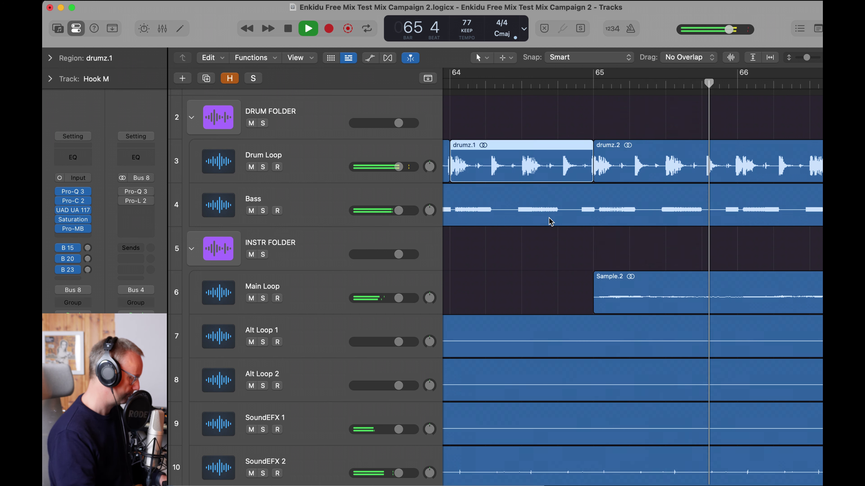
key("super+z")
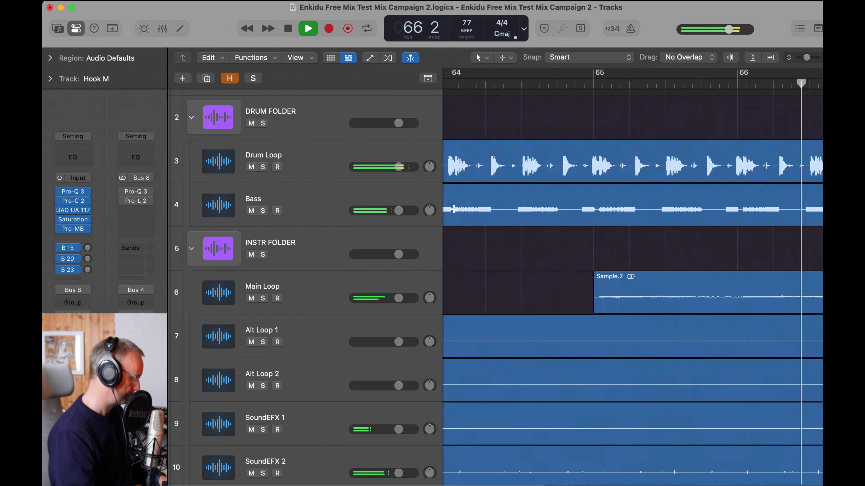
Delete the Bass audio from bar 64 to bar 65.
left_click_drag(453, 215, 599, 228)
left_click(585, 215)
key("Delete")
Trim the start of the second Bass region to just after bar 65 and play the drop from about bar 64.
scroll(599, 228, "up", 5)
scroll(558, 228, "right", 5)
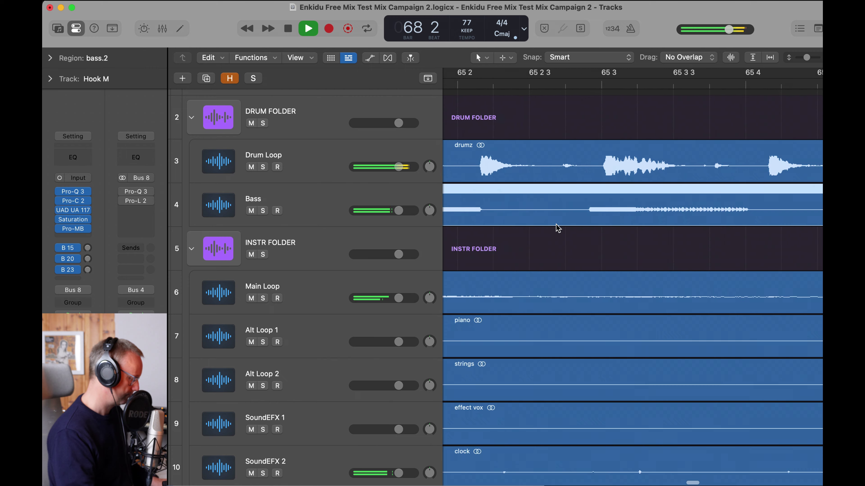
scroll(480, 222, "down", 2)
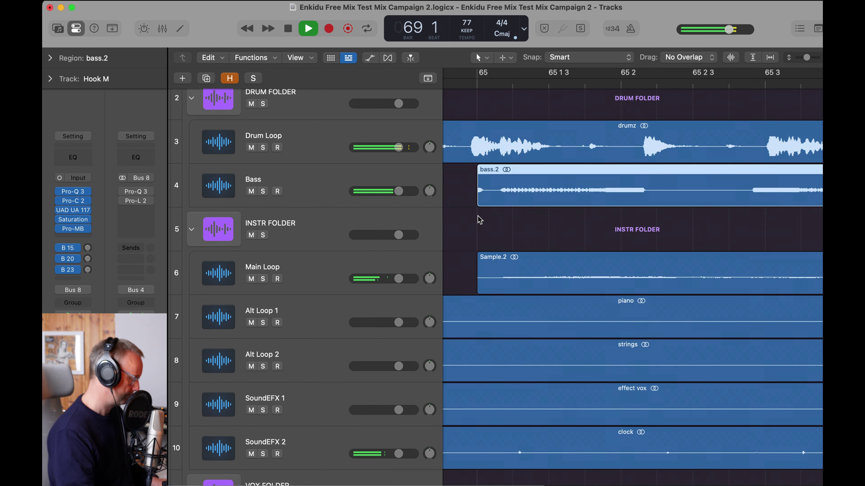
left_click_drag(479, 206, 495, 207)
key("super+Left")
key("super+Left")
key("super+Left")
key("super+Left")
key("space")
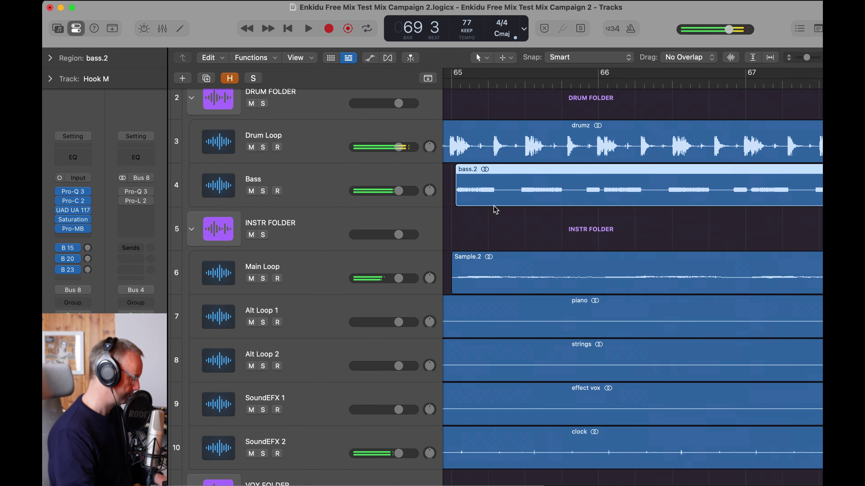
scroll(495, 208, "left", 6)
scroll(494, 209, "left", 1)
key("space")
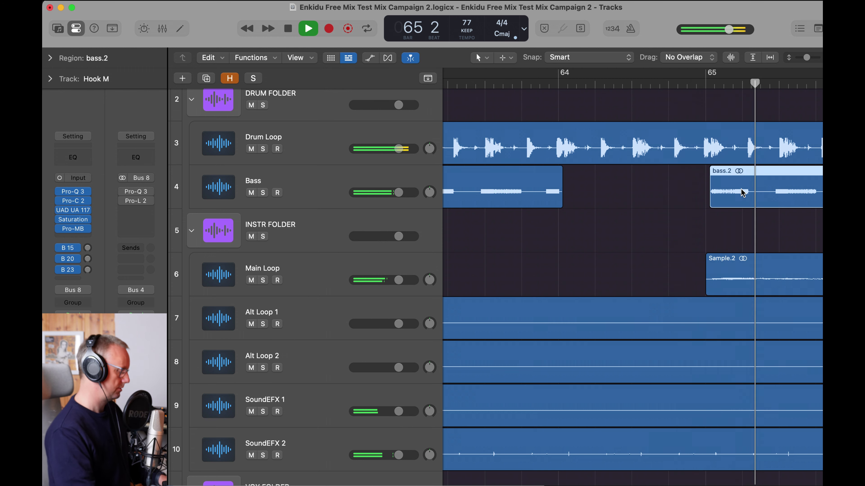
Trim the start of the second Bass region to bar 69 and replay the section from about bar 64.
key("super+Left")
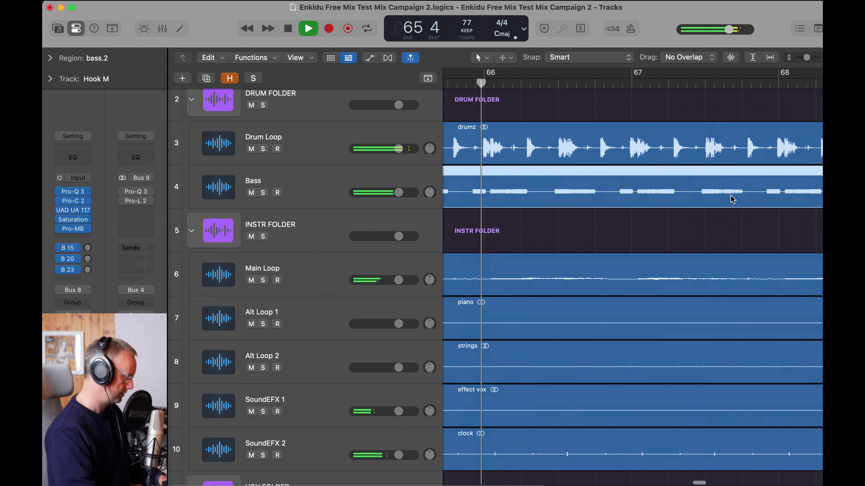
key("super+Left")
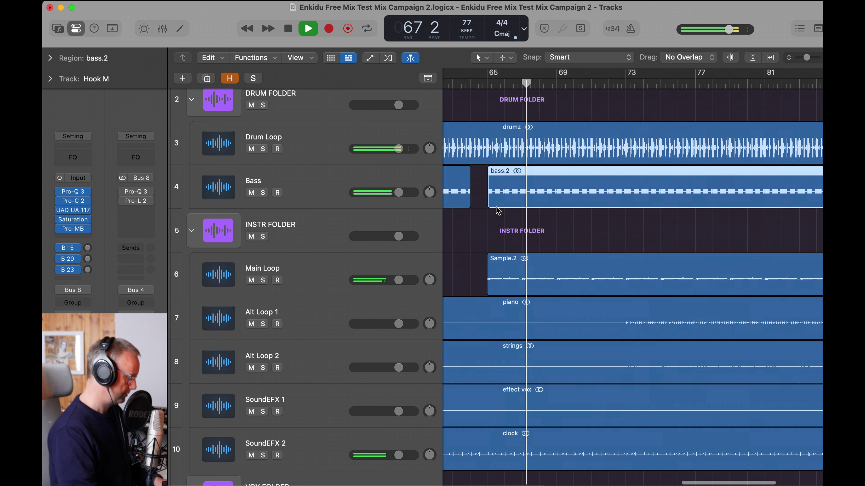
left_click_drag(491, 206, 557, 206)
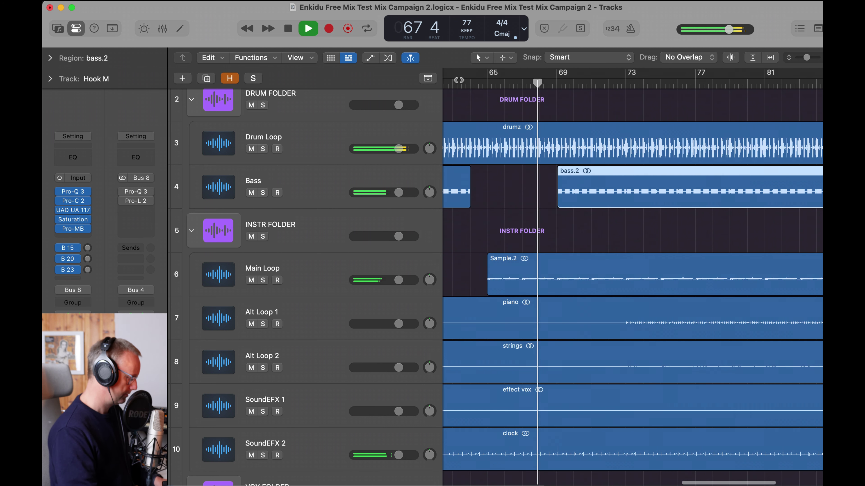
key("space")
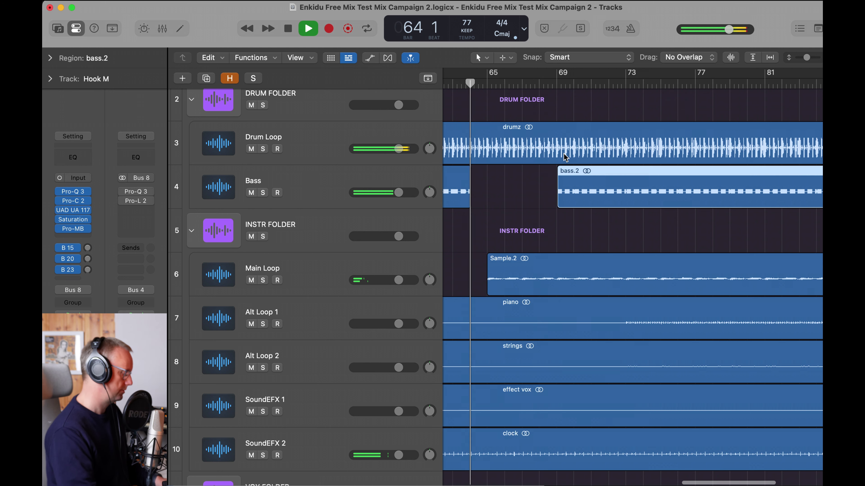
Trim the start of the second Main Loop region to bar 71 and stop playback.
key("super+Right")
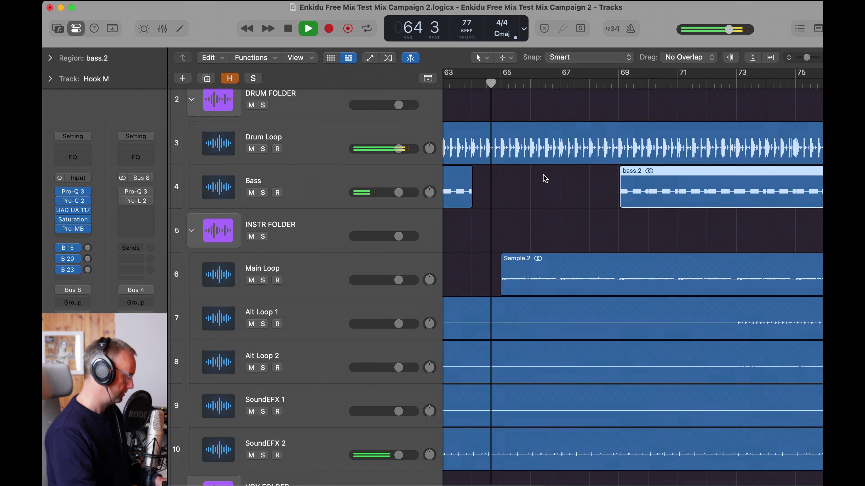
left_click_drag(503, 290, 636, 279)
key("space")
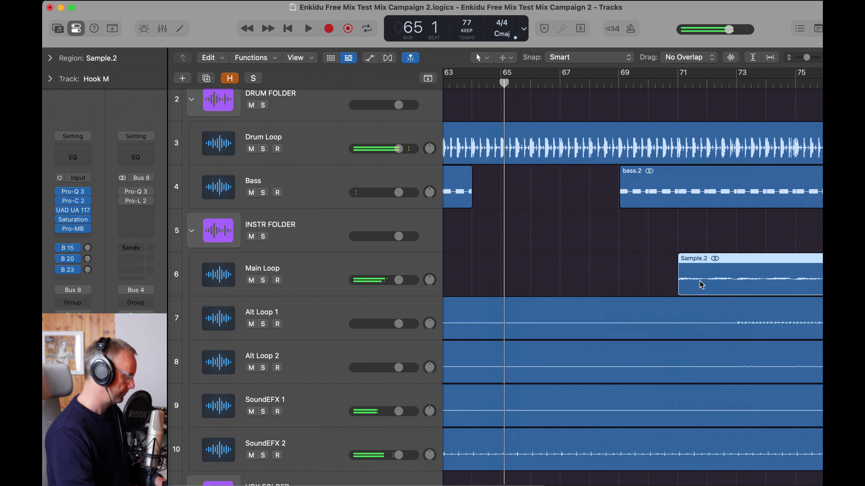
Play the breakdown from about bar 64, stop at bar 67, and delete the Drum Loop from there to just before bar 69.
scroll(472, 82, "left", 1)
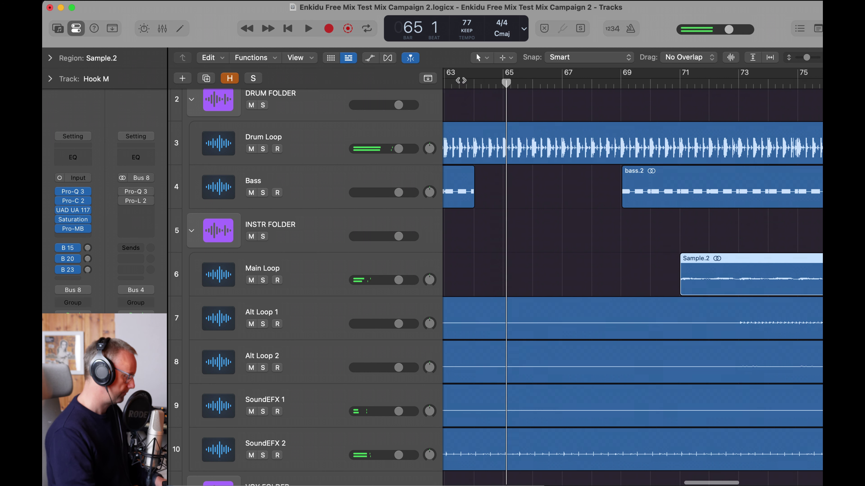
left_click(468, 86)
key("space")
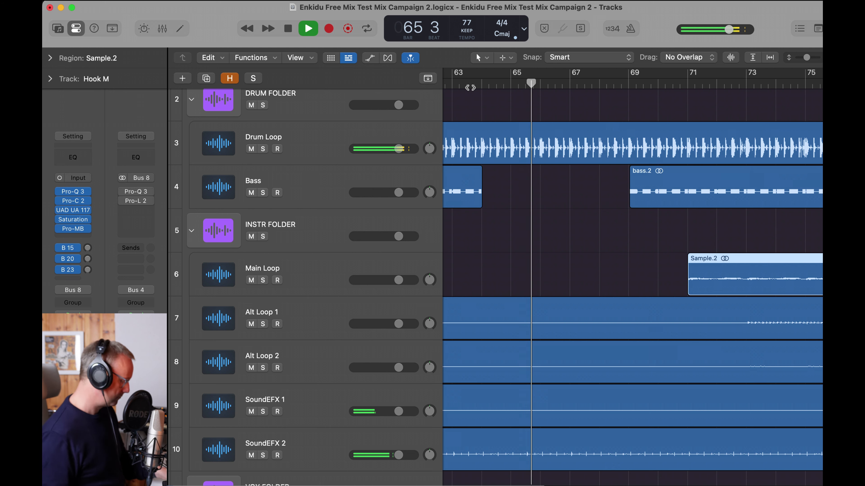
scroll(494, 286, "up", 2)
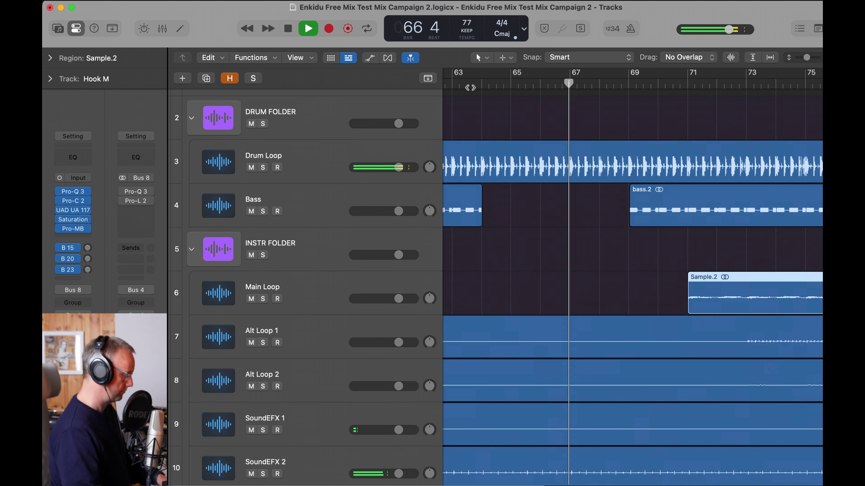
scroll(471, 87, "up", 5)
scroll(470, 87, "down", 1)
scroll(470, 88, "left", 10)
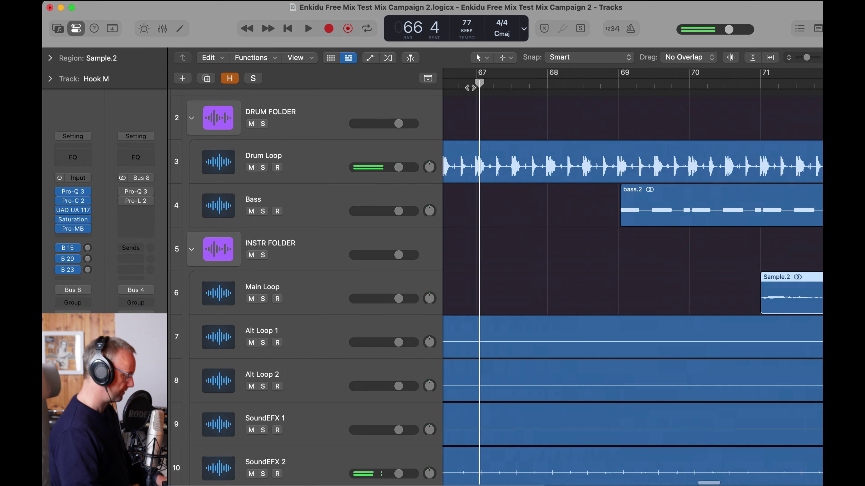
left_click_drag(578, 154, 707, 167)
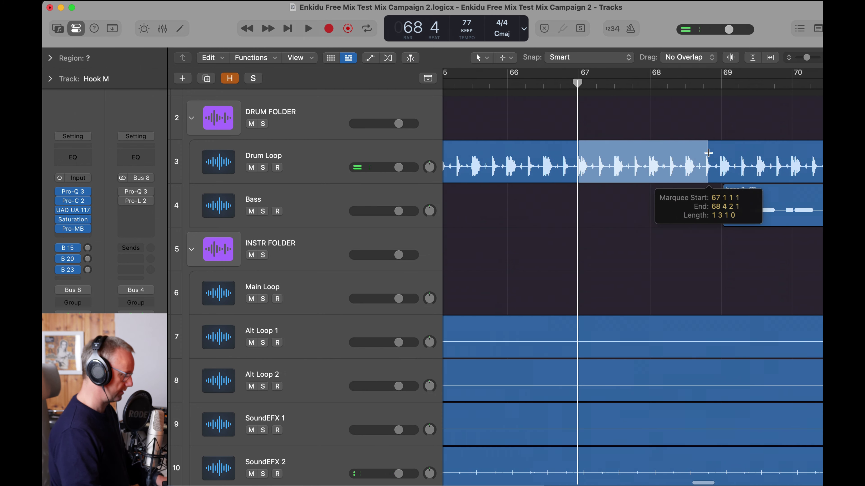
left_click(688, 154)
key("BackSpace")
Delete the audio on the tracks from Drum Loop down to SoundEFX 1 between about bars 67 and 80.
key("super+Left")
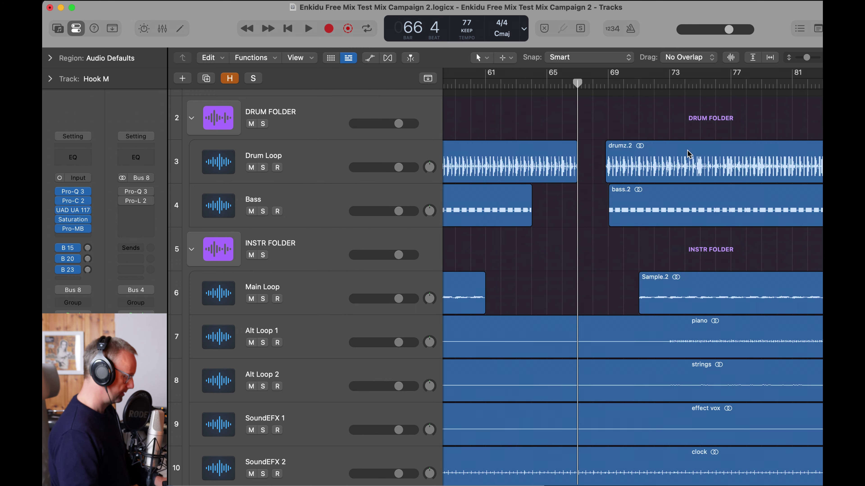
left_click_drag(583, 146, 759, 427)
left_click(730, 430)
key("BackSpace")
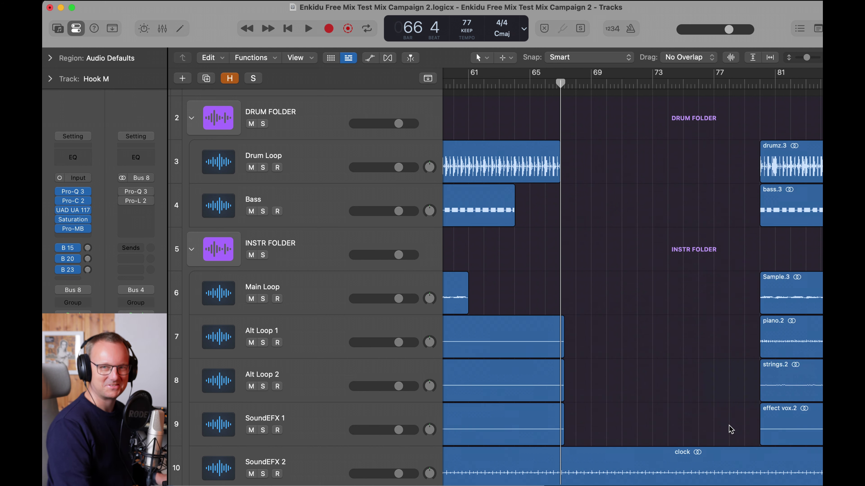
Delete the leftover regions after about bar 80 on the tracks from Drum Loop down to SoundEFX 1.
key("z")
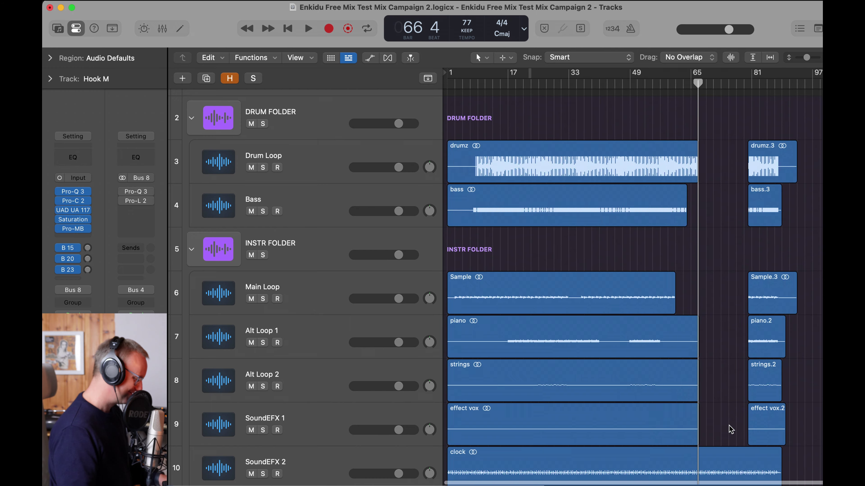
scroll(736, 183, "up", 1)
left_click_drag(736, 163, 821, 444)
key("Delete")
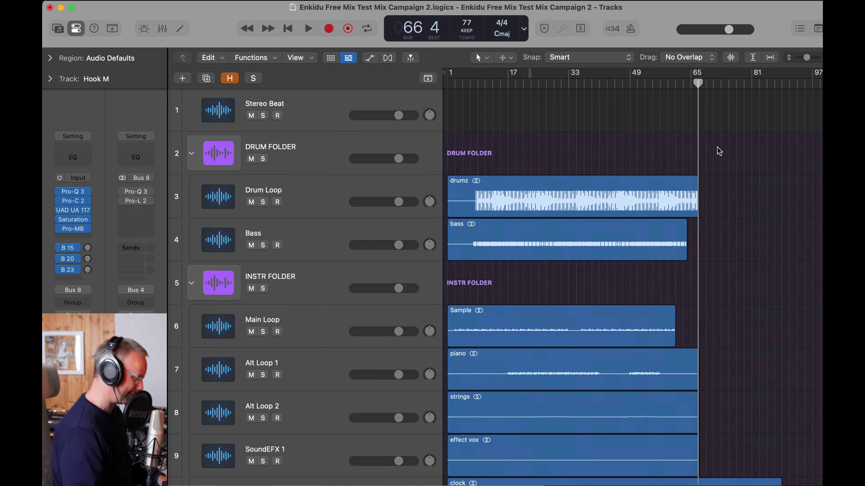
Play the ending from about bar 64 and trim the Drum Loop's end to just before bar 67, cutting off the final stray hit.
mouse_move(698, 84)
left_mouse_down()
mouse_move(680, 86)
mouse_move(689, 97)
left_mouse_up()
key("space")
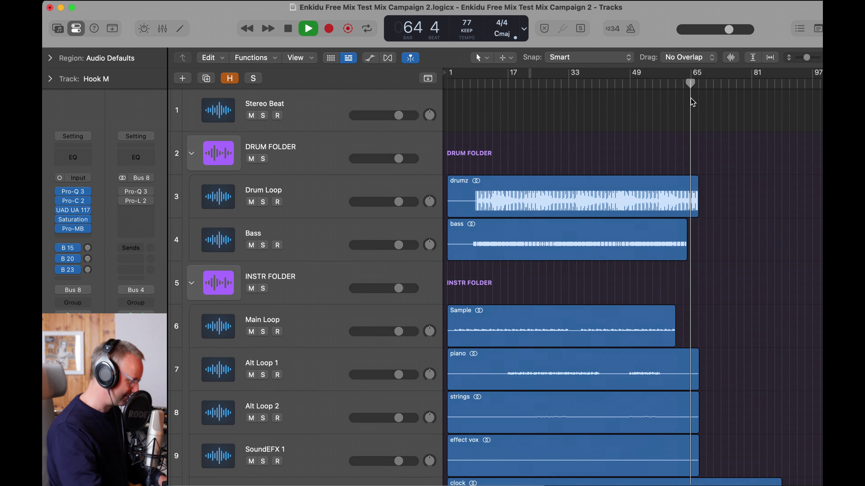
left_click(691, 99, "ctrl+alt")
scroll(691, 99, "right", 4)
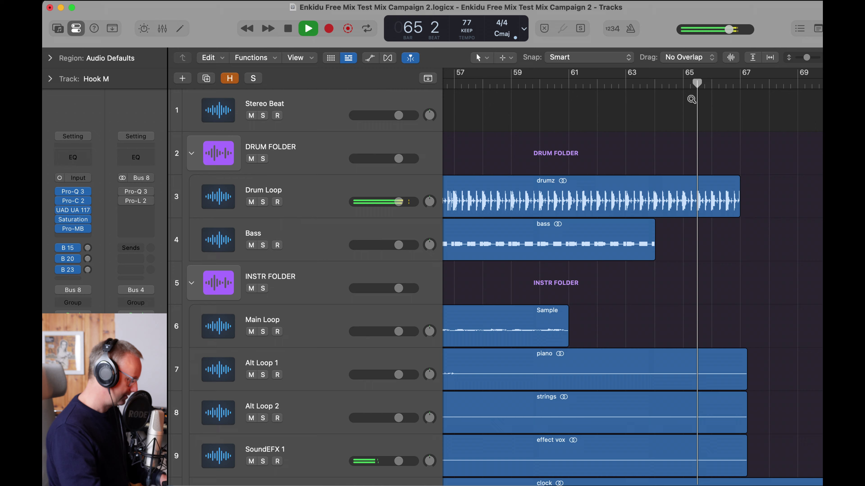
scroll(692, 99, "down", 3)
scroll(693, 99, "left", 1)
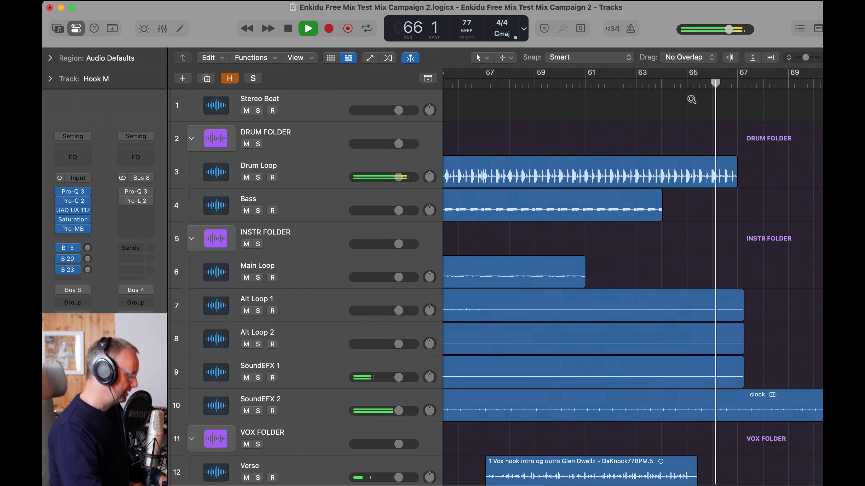
scroll(692, 100, "right", 8)
scroll(691, 101, "right", 3)
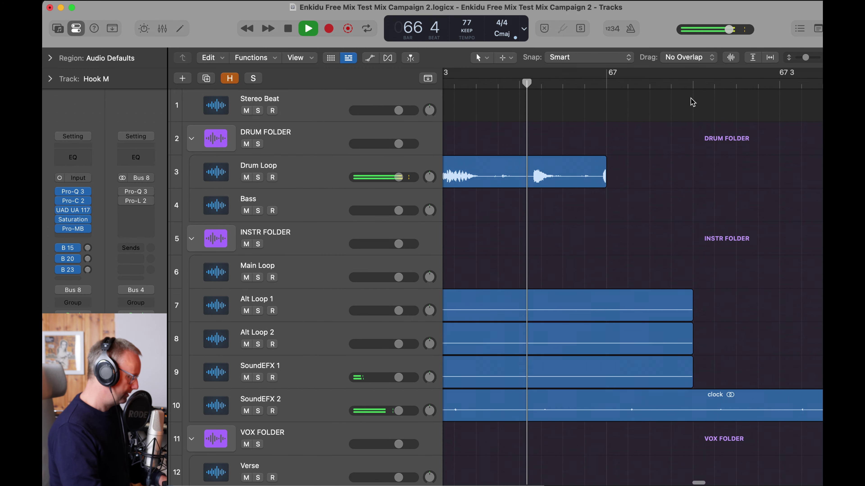
mouse_move(603, 188)
left_mouse_down()
mouse_move(588, 188)
mouse_move(596, 187)
left_mouse_up()
scroll(595, 193, "down", 1)
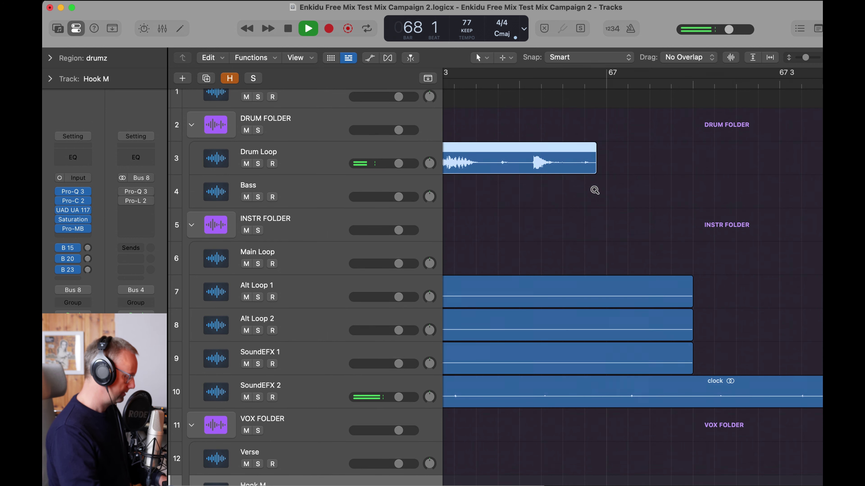
Listen to the SoundEFX 2 clock region beyond the end of the drums and stop playback at about bar 69.
scroll(596, 193, "left", 5)
scroll(595, 193, "down", 5)
scroll(596, 193, "down", 1)
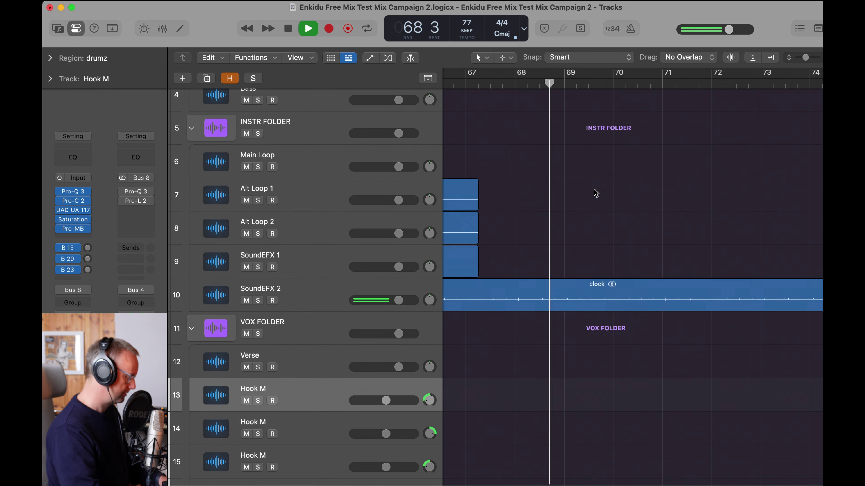
key("space")
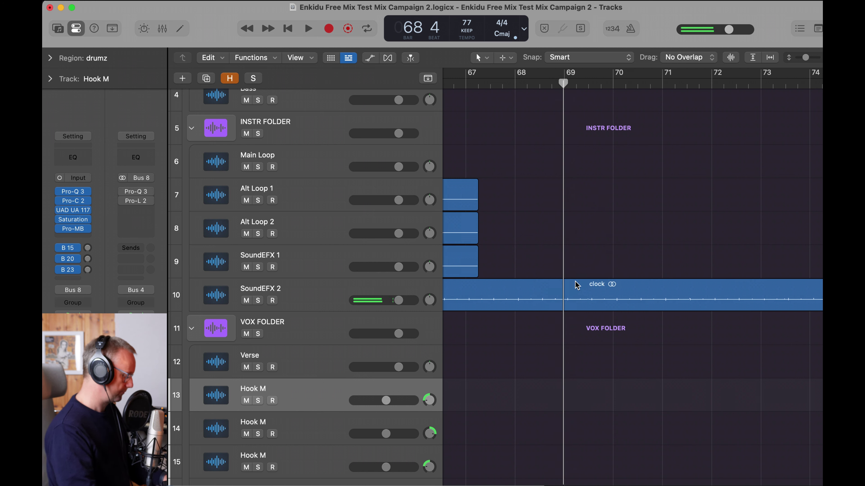
Cut the SoundEFX 2 clock region at about bar 69 and delete everything after that point.
left_click_drag(564, 284, 693, 296)
left_click(692, 296)
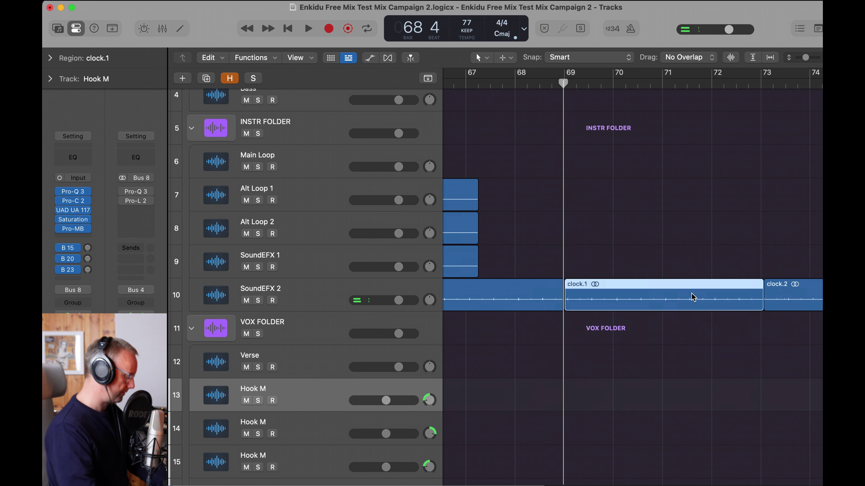
key("Delete")
left_click(797, 296)
key("Delete")
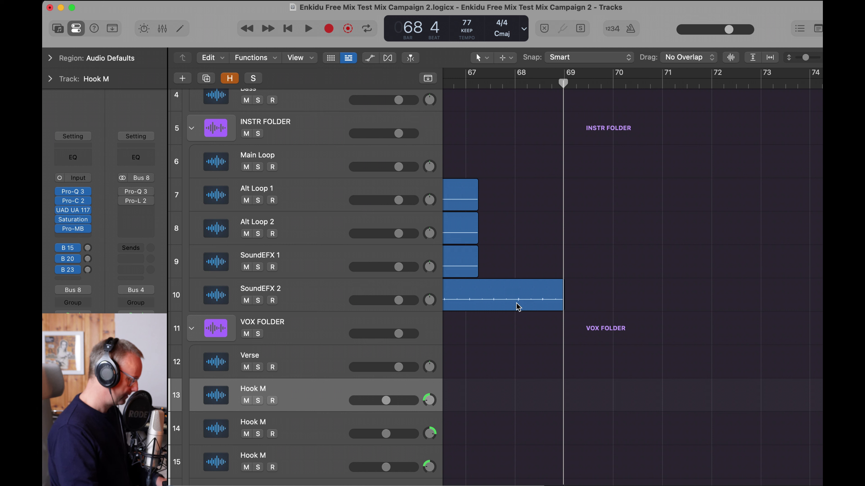
Draw a fade-out about one bar long at the end of the SoundEFX 2 clock region and listen to the ending.
left_click(537, 298)
key("t")
key("a")
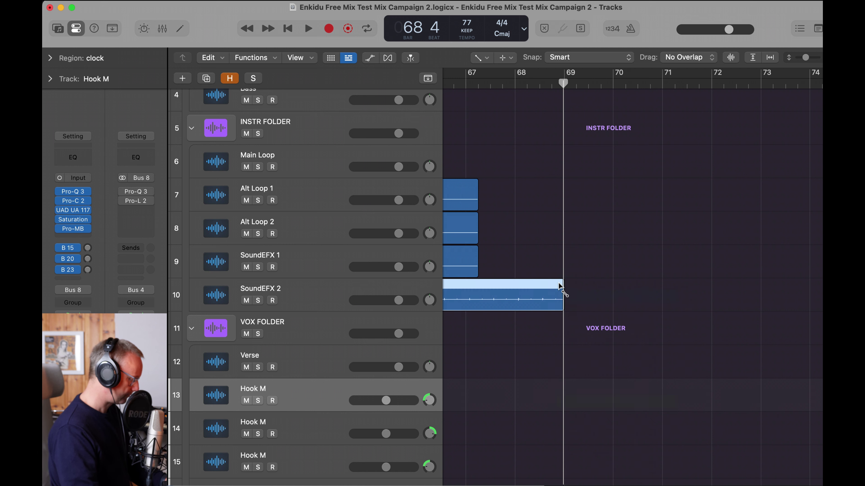
left_click_drag(562, 281, 518, 302)
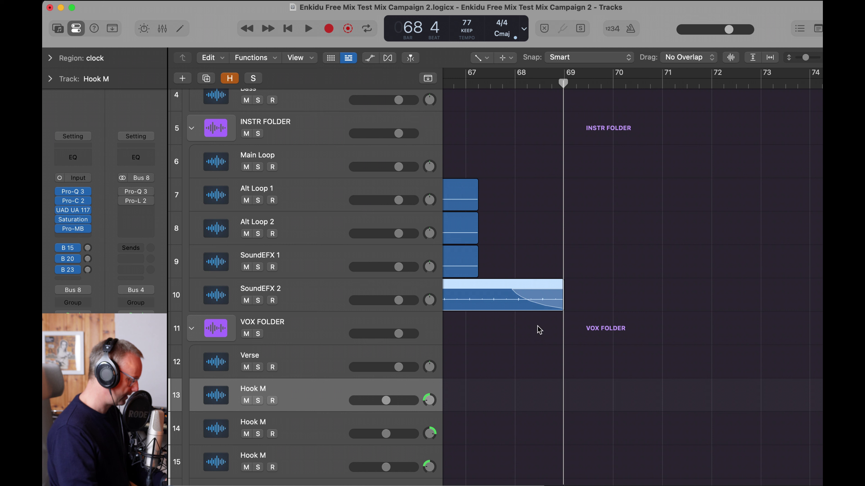
key("space")
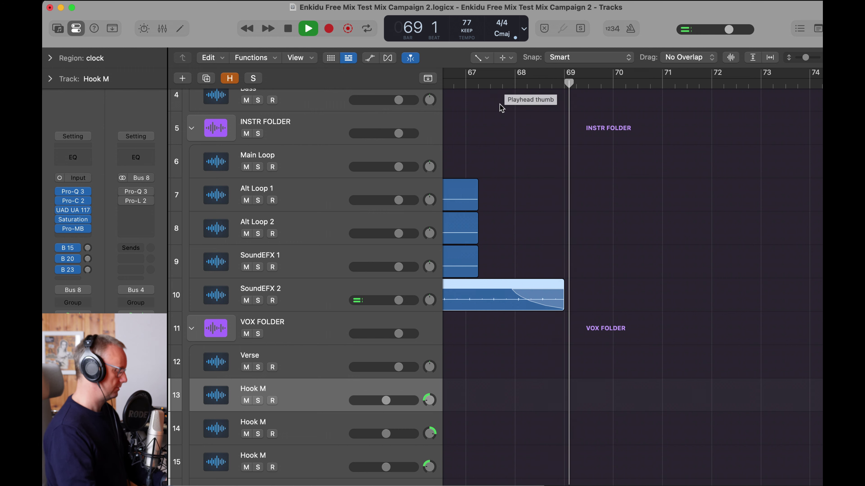
key("space")
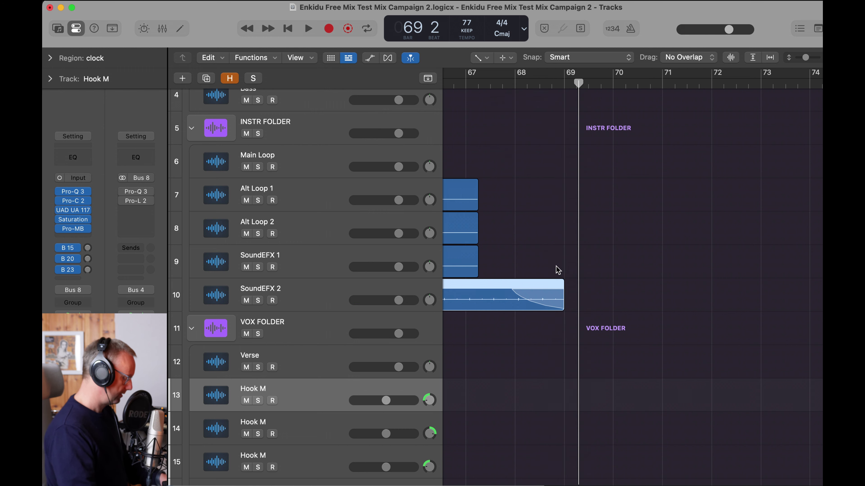
Give the clock region's fade-out a steeper curve that starts just before bar 68, and play it back from about bar 67.
key("z")
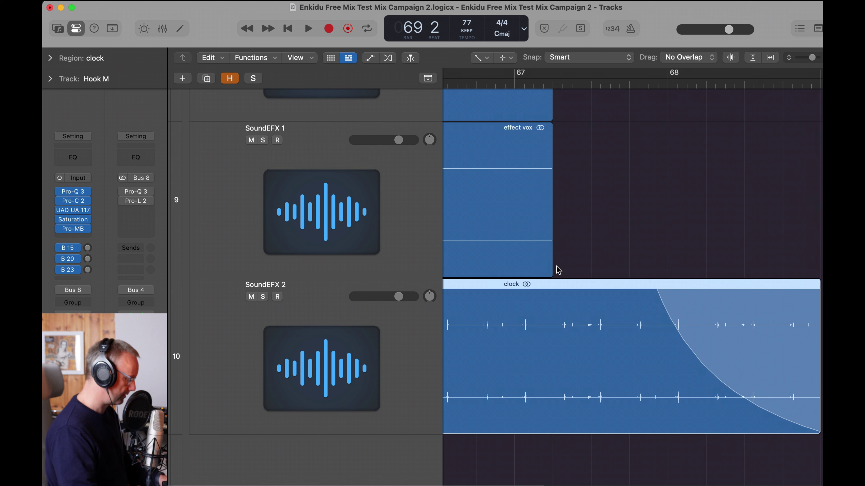
left_click_drag(656, 288, 570, 290)
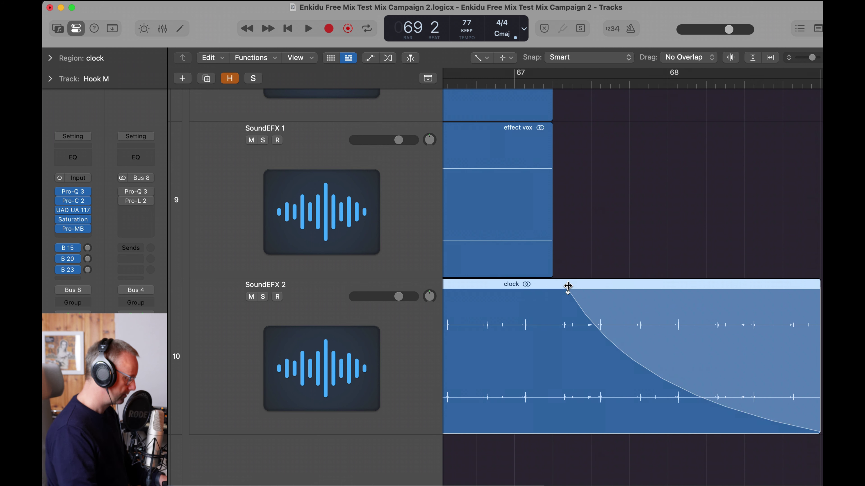
left_click_drag(713, 404, 637, 439)
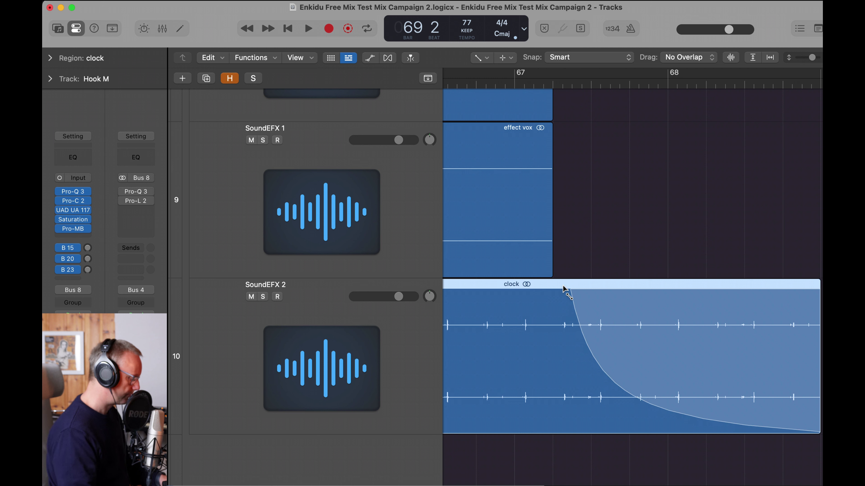
left_click_drag(572, 288, 645, 288)
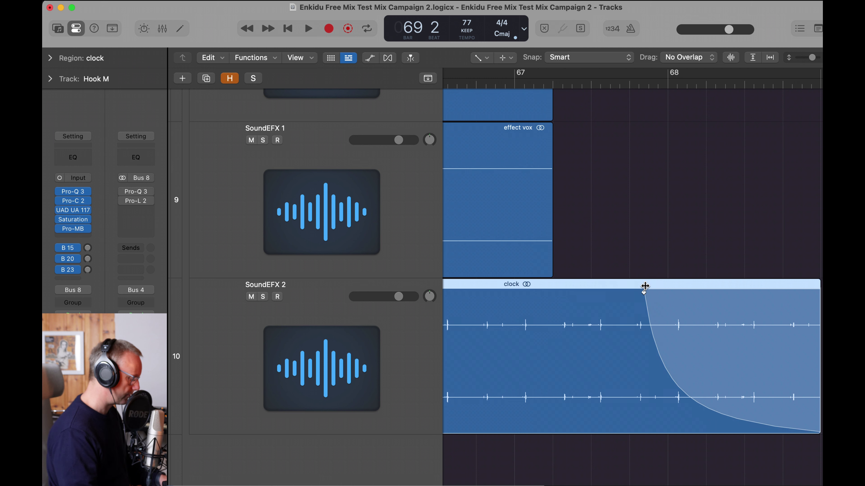
double_click(552, 84)
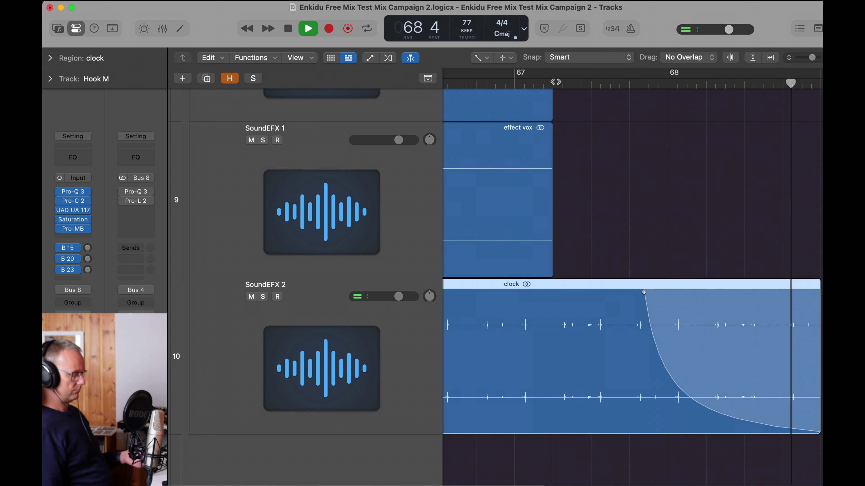
key("space")
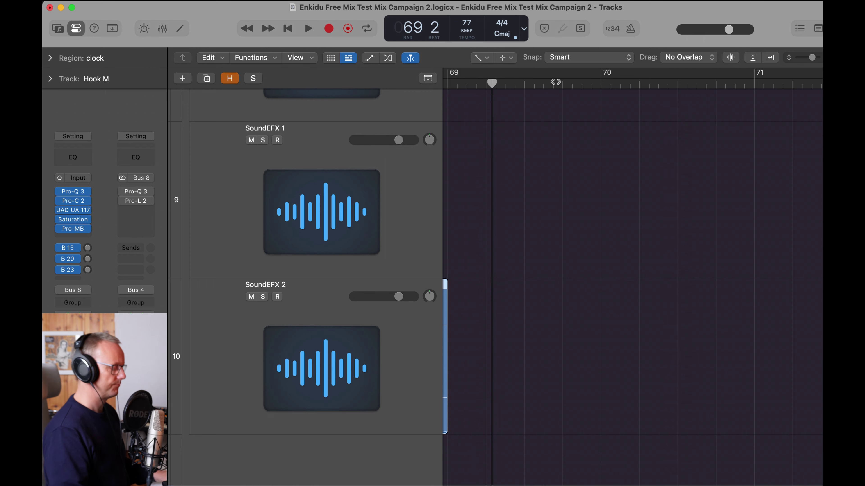
Color all regions in the arrangement by their tracks.
key("z")
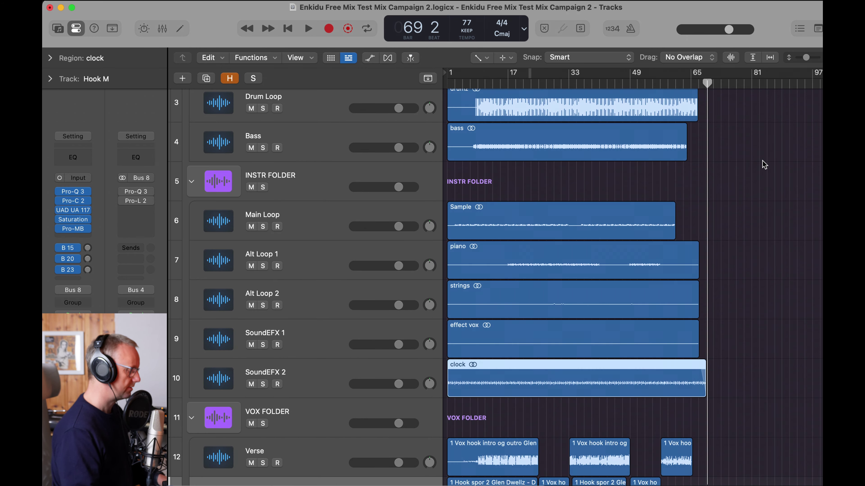
left_click(762, 161)
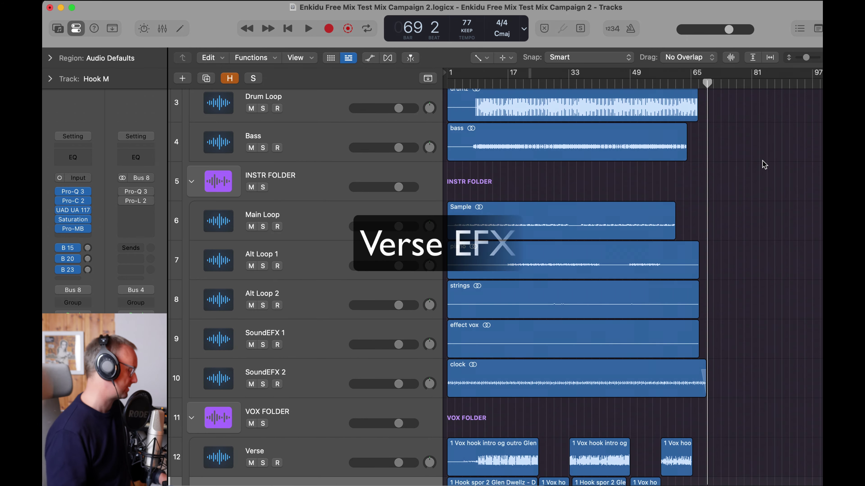
scroll(762, 161, "up", 5)
scroll(764, 161, "down", 5)
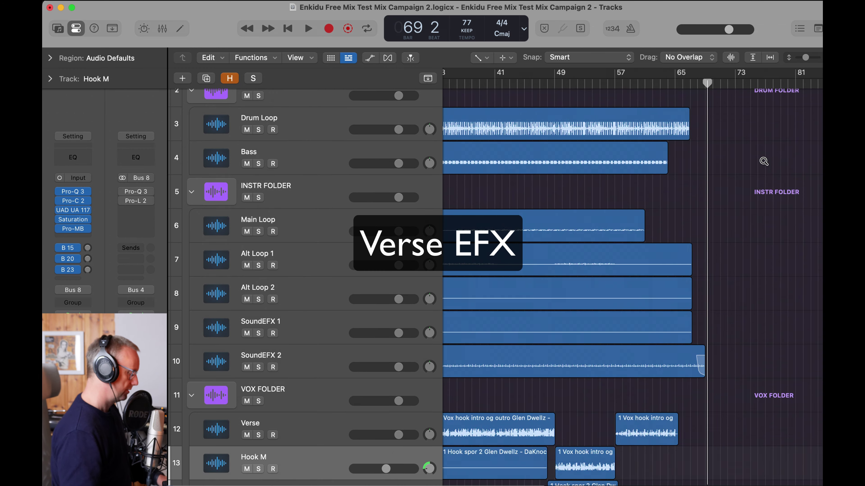
scroll(764, 161, "up", 5)
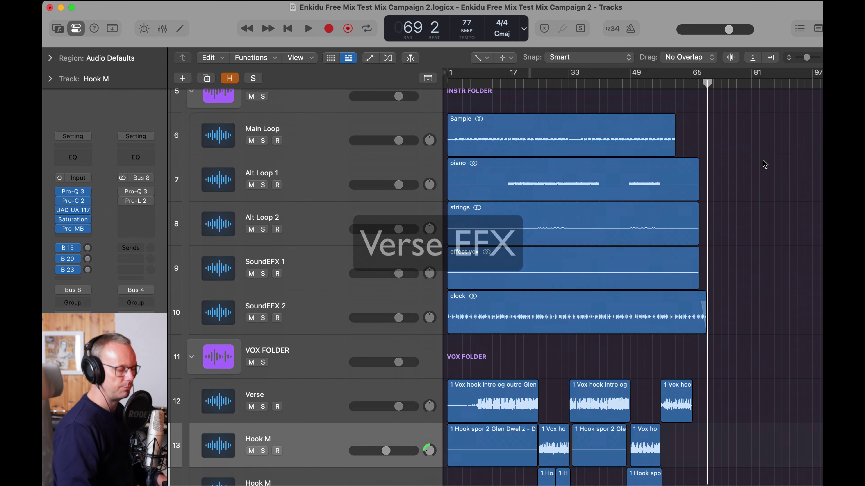
key("super+a")
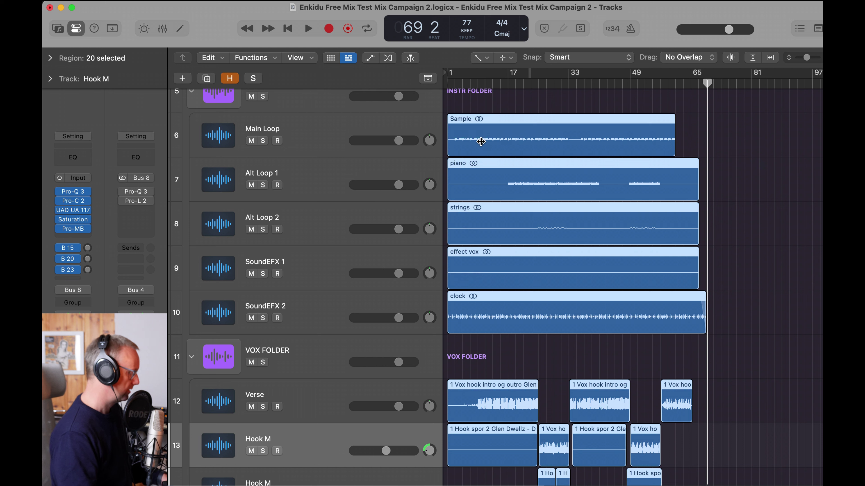
right_click(519, 146)
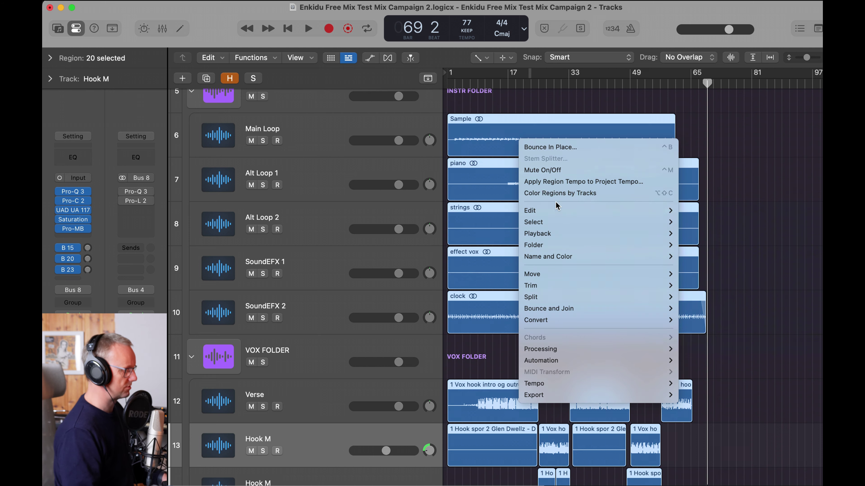
left_click(560, 194)
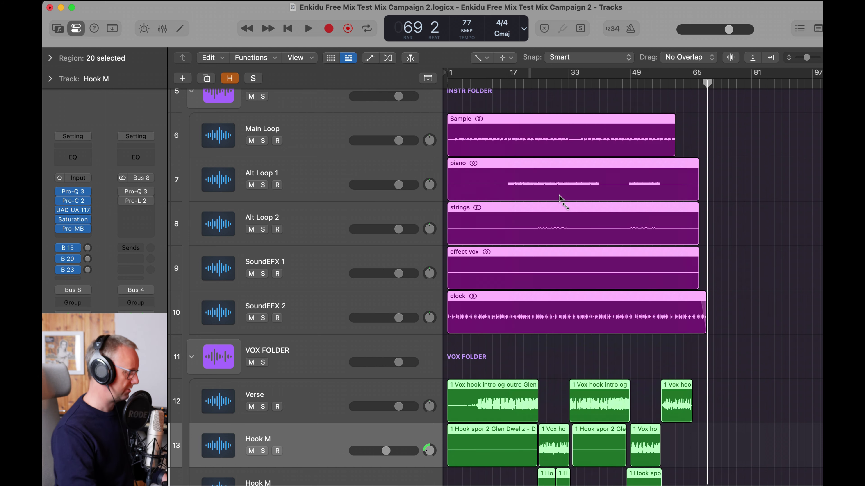
key("super+Up")
key("super+Down")
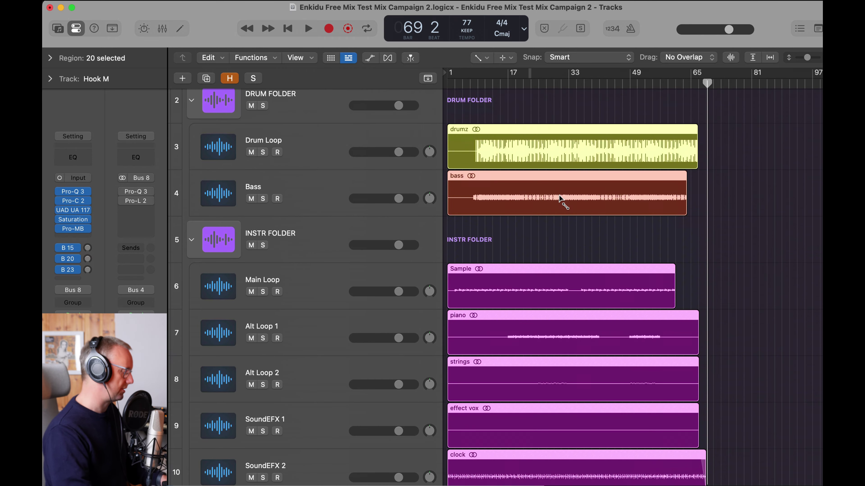
left_click(710, 194)
Select the Verse vocal track and open the ValhallaVintageVerb plug-in on its Bus 15 send channel.
scroll(684, 191, "down", 10)
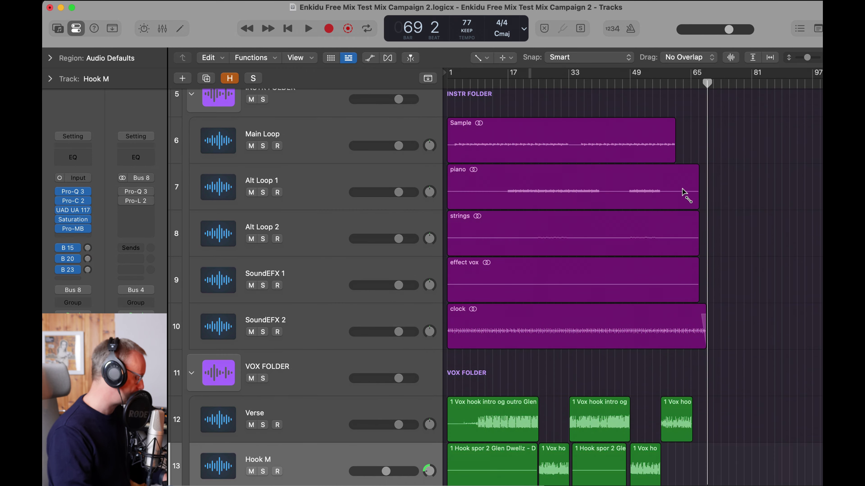
scroll(684, 193, "down", 5)
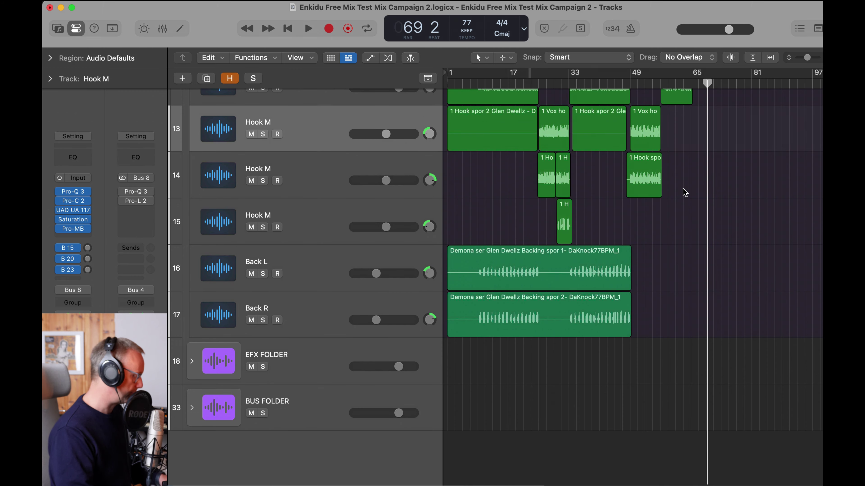
scroll(684, 190, "down", 2)
scroll(684, 193, "down", 2)
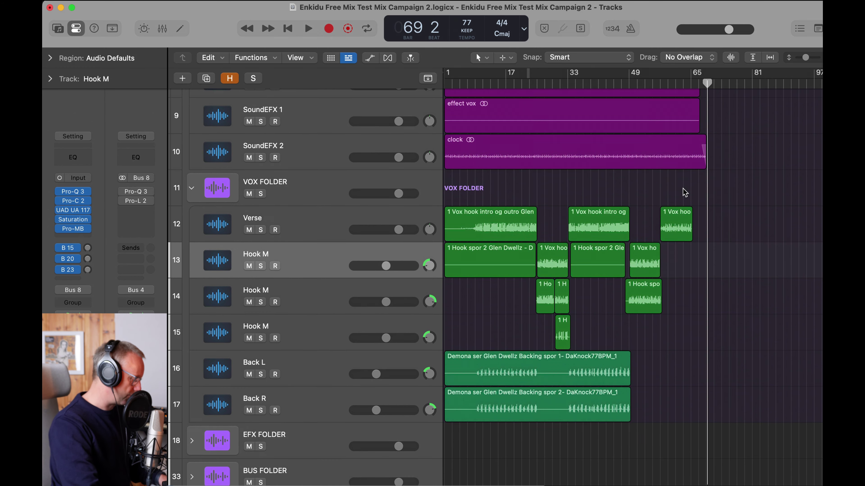
scroll(684, 190, "down", 1)
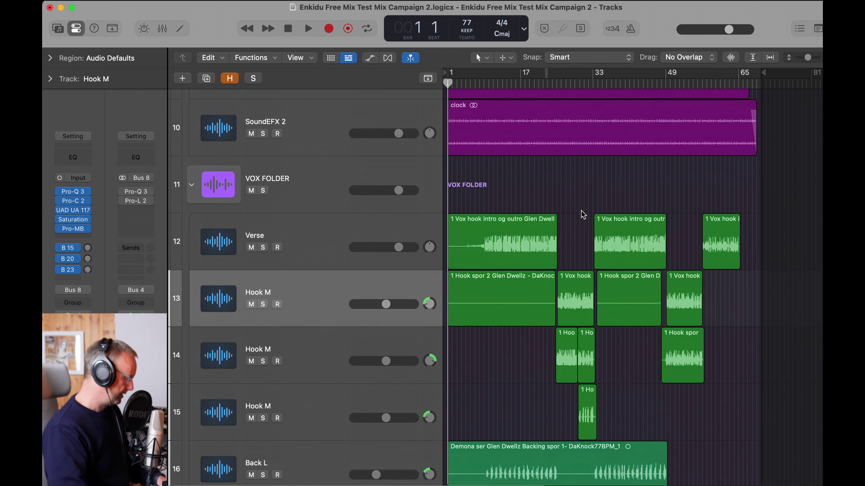
key("super+Down")
key("super+Down")
key("super+Down")
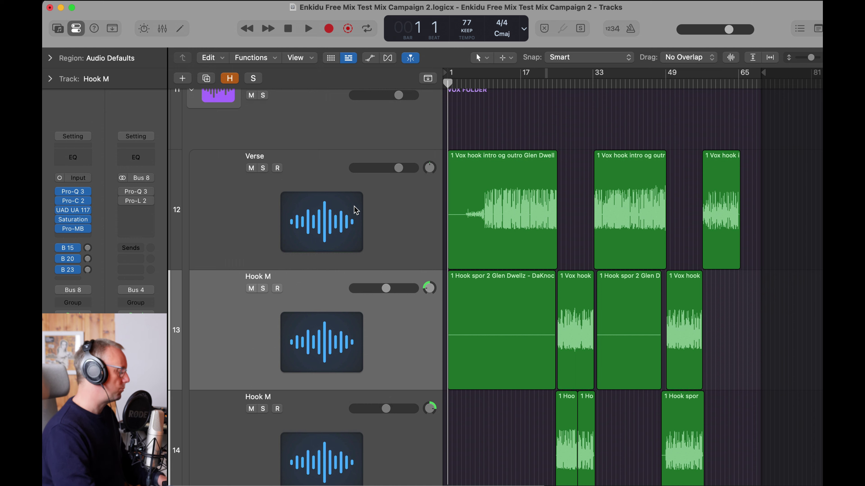
left_click(355, 210)
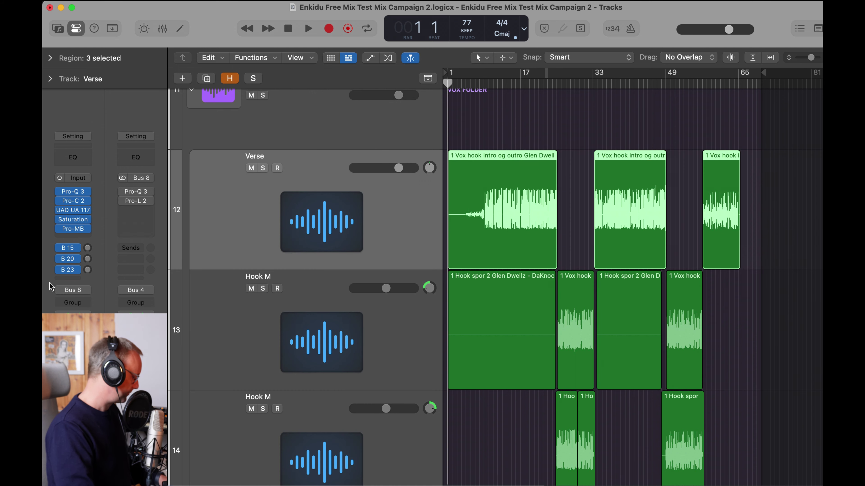
left_click(88, 249)
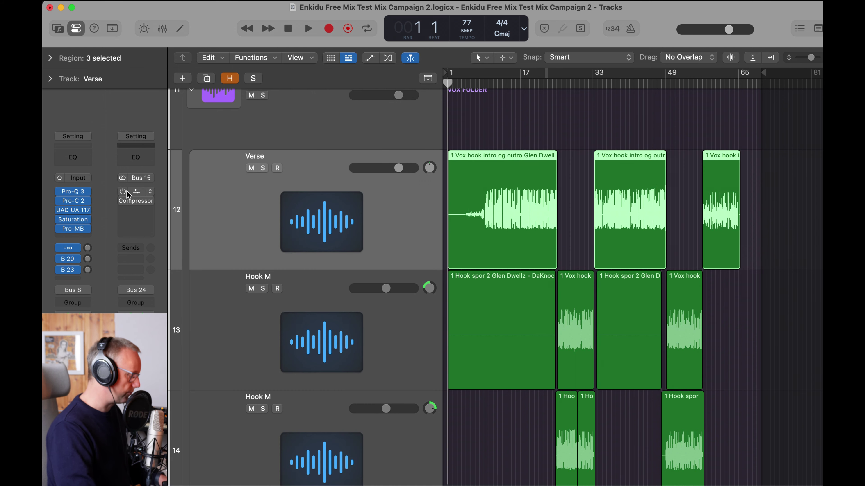
left_click(137, 192)
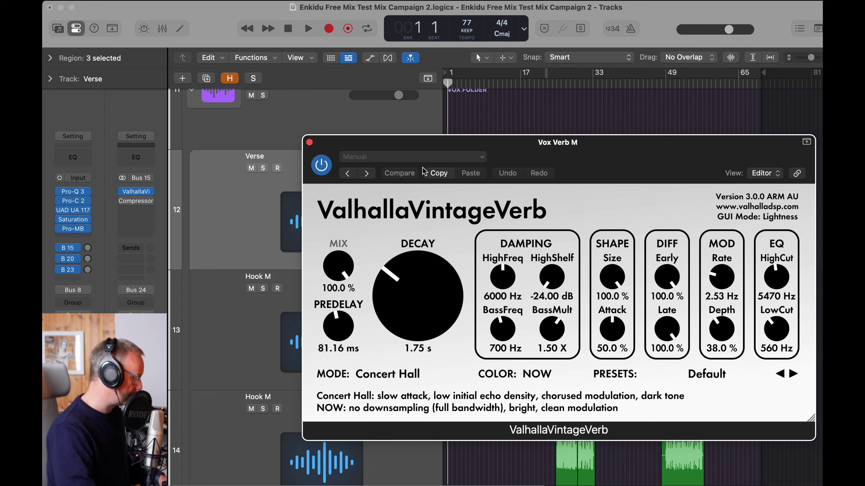
Play the song from the start and raise the Verse track's Bus 15 reverb send.
left_click_drag(559, 155, 596, 33)
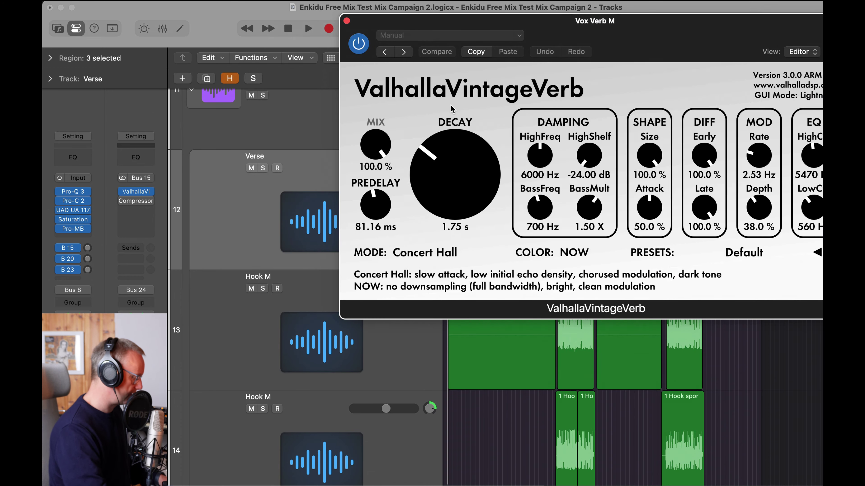
key("space")
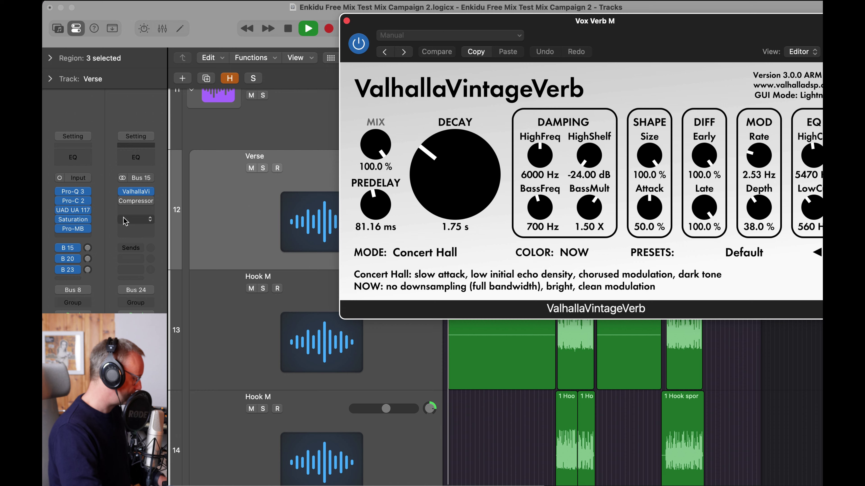
left_click_drag(631, 36, 530, 130)
left_click_drag(87, 247, 96, 172)
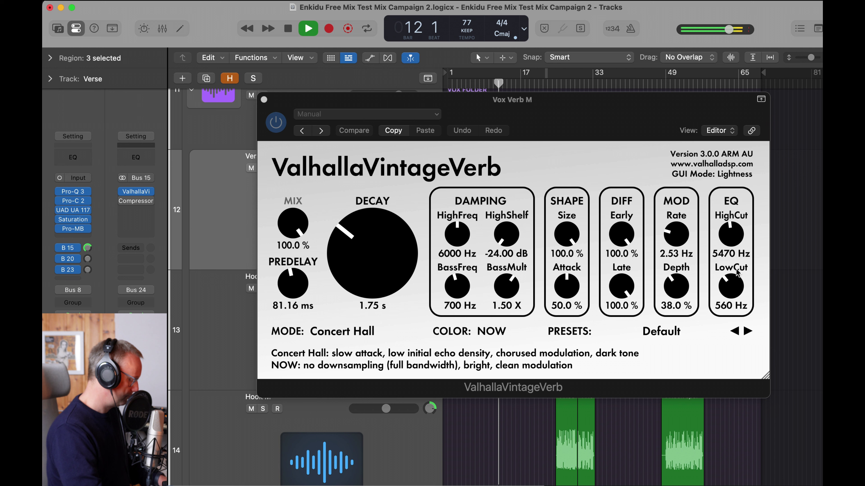
Set the Vox Verb M reverb's HighCut to 4990 Hz and its mode to Room.
left_click_drag(727, 235, 727, 237)
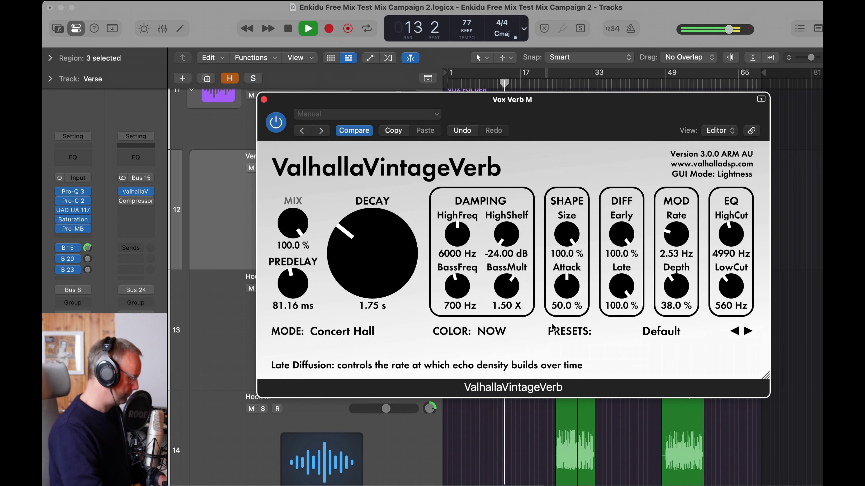
left_click(360, 332)
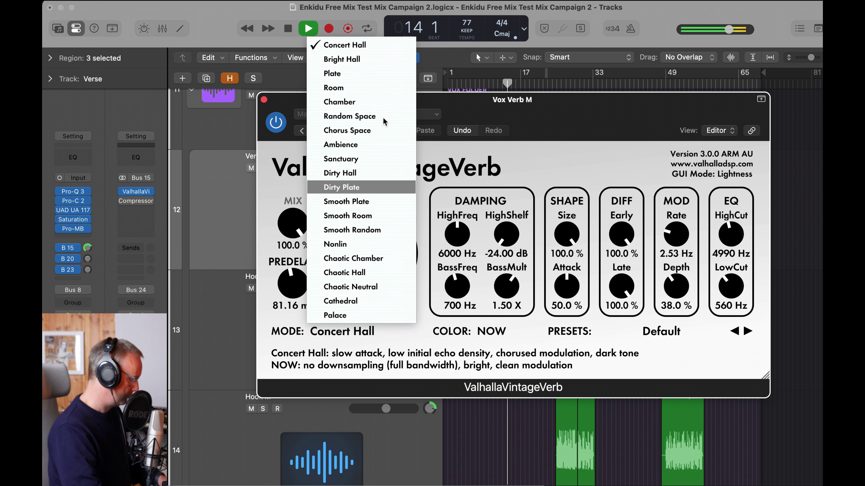
left_click(341, 87)
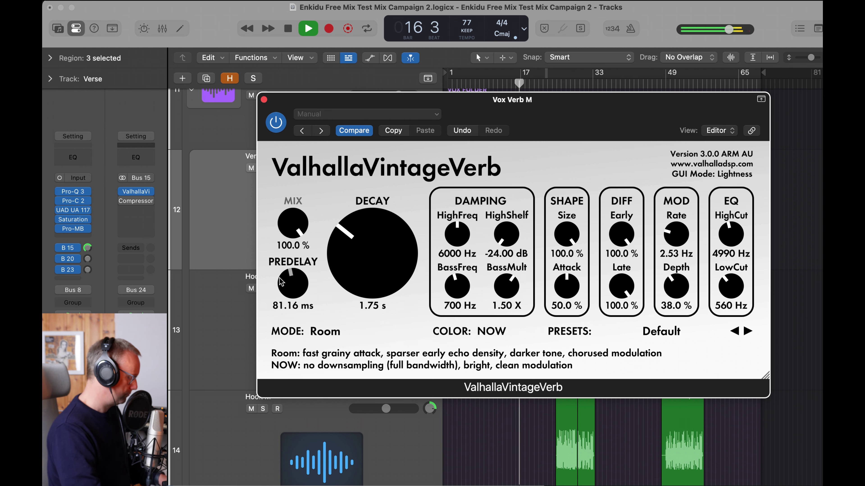
Set the Verse track's Bus 15 send to about -26 dB against soloed playback, stop playback and close the Vox Verb M plug-in.
left_click_drag(87, 248, 88, 299)
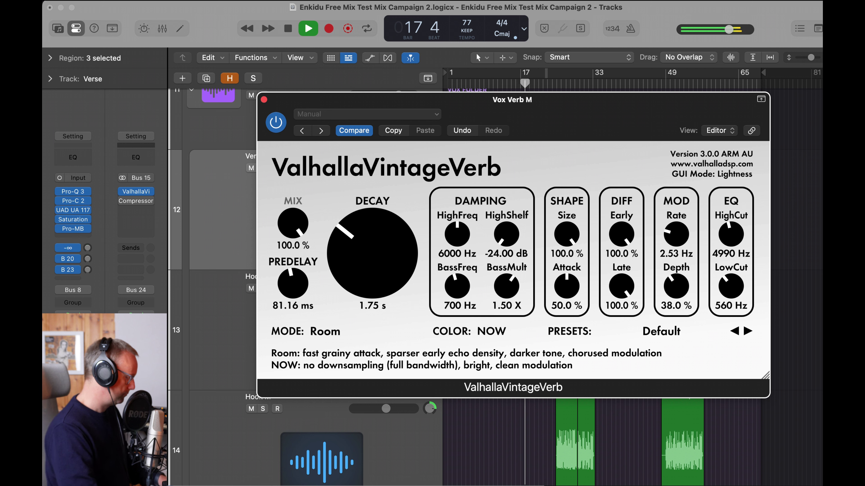
mouse_move(90, 317)
left_mouse_down()
mouse_move(92, 281)
mouse_move(92, 305)
left_mouse_up()
key("s")
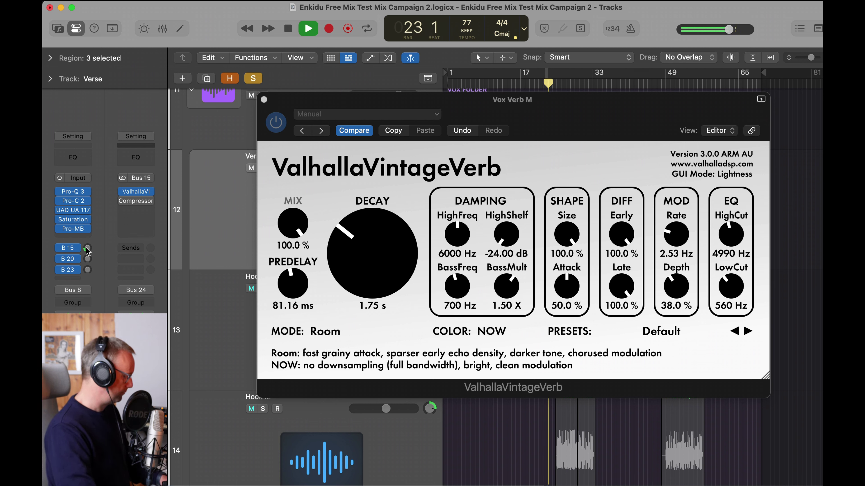
left_click_drag(88, 248, 87, 249)
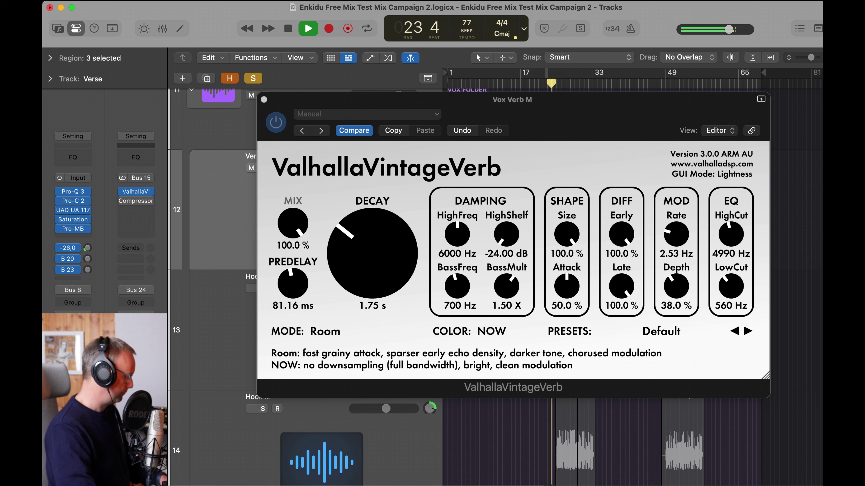
key("s")
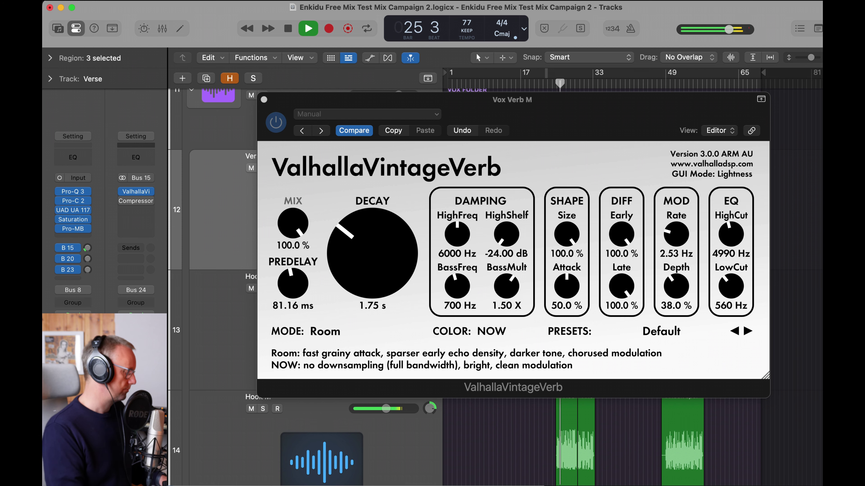
key("space")
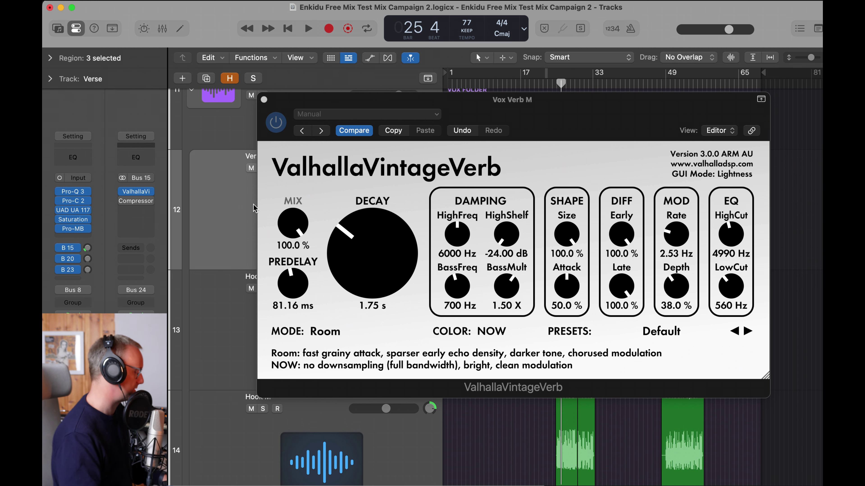
key("super+w")
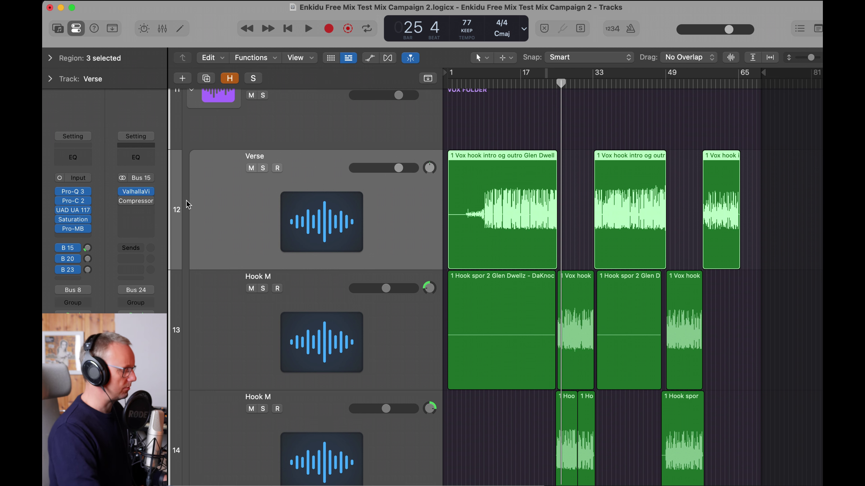
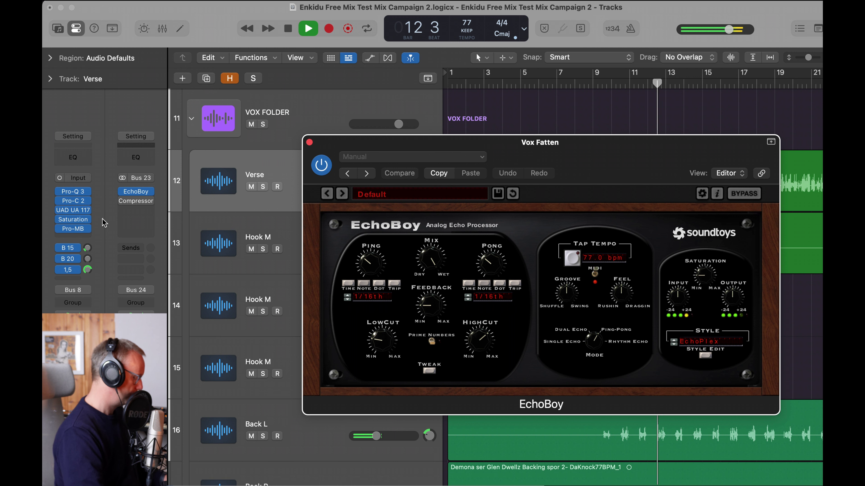
Lower the Verse track's Bus 23 send and switch the Vox Fatten EchoBoy style to Space Echo.
left_click_drag(103, 235, 111, 252)
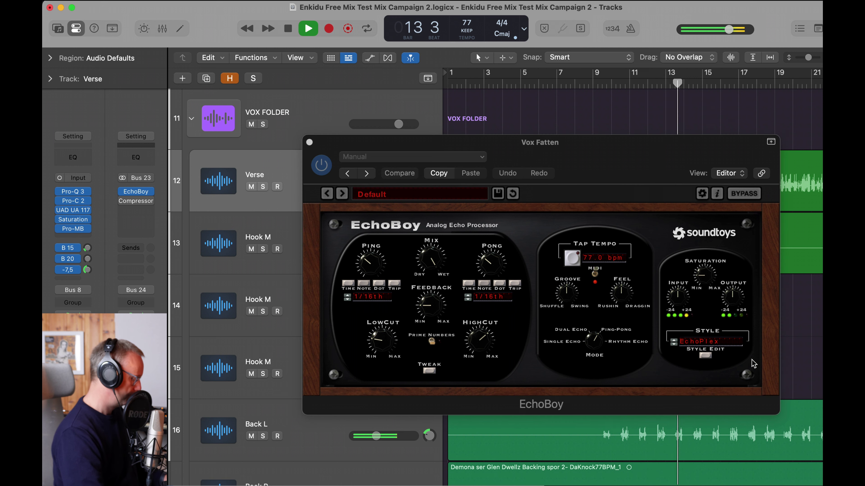
left_click(673, 343)
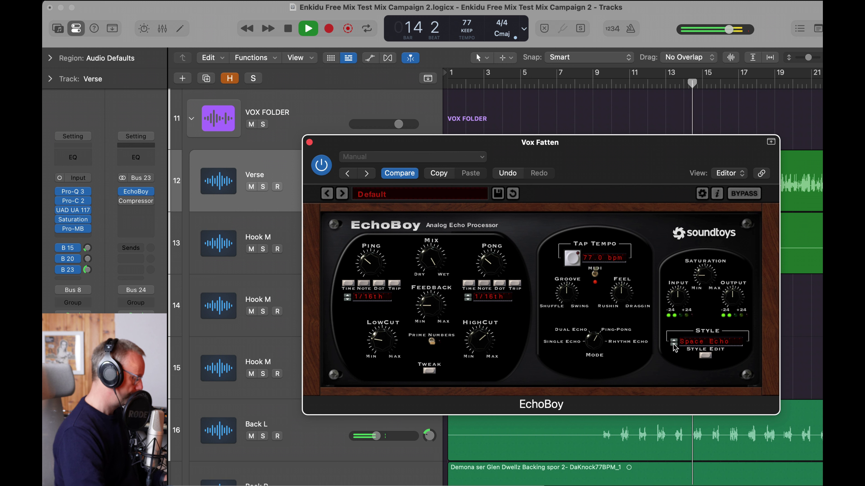
key("space")
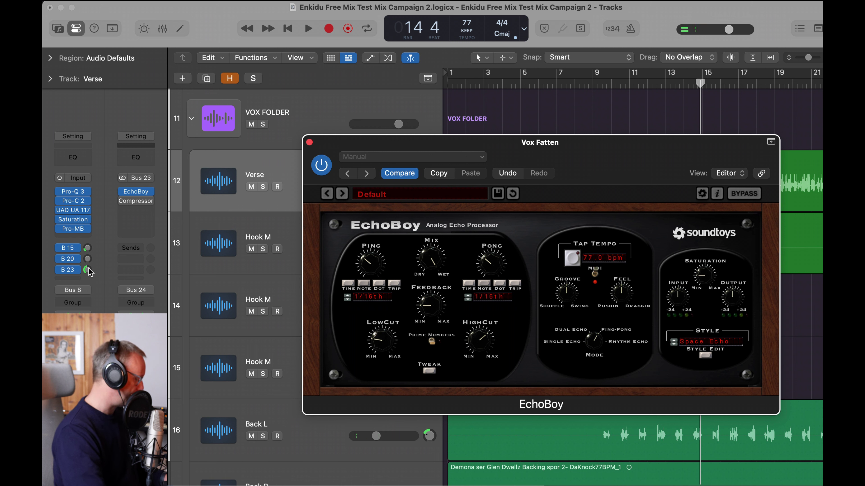
left_click(92, 292)
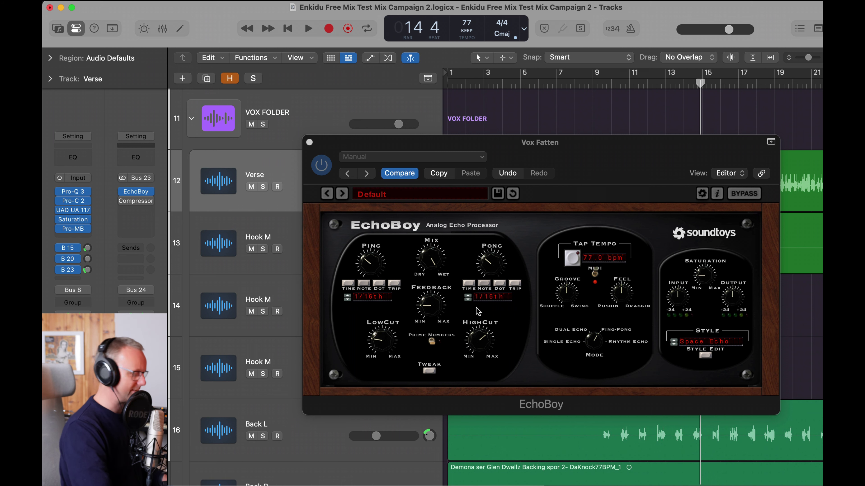
Close the Vox Fatten plug-in and fine-tune the Verse track's Bus 23 send during playback, checking it with the track soloed.
left_click_drag(610, 173, 629, 73)
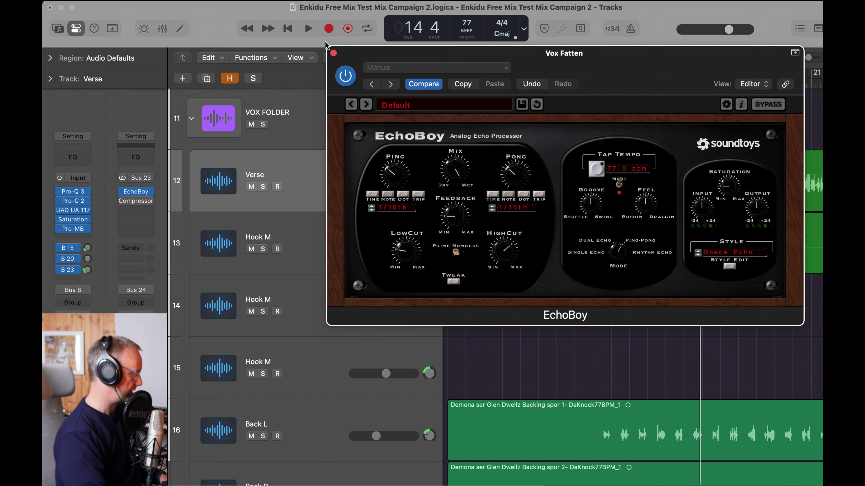
left_click(333, 54)
key("space")
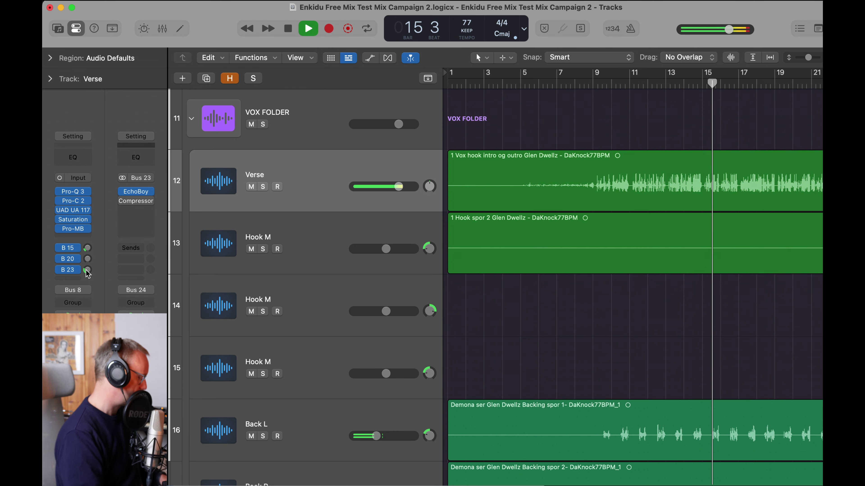
left_click_drag(85, 272, 85, 280)
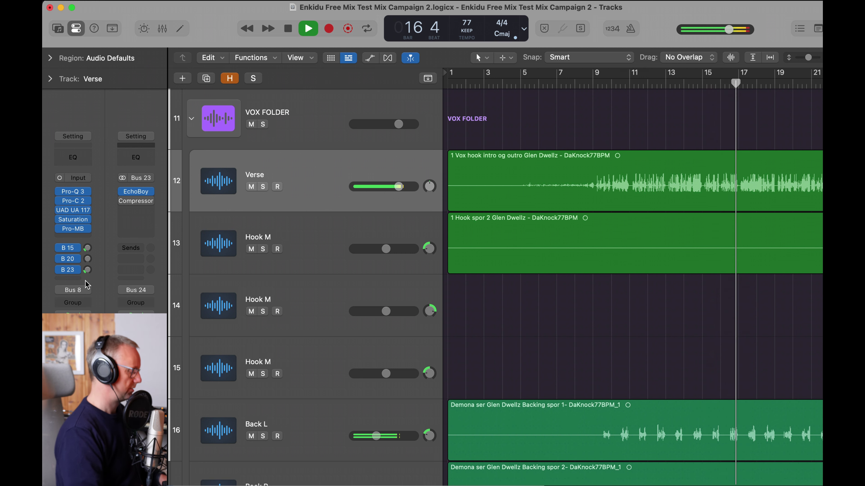
left_click_drag(86, 280, 90, 268)
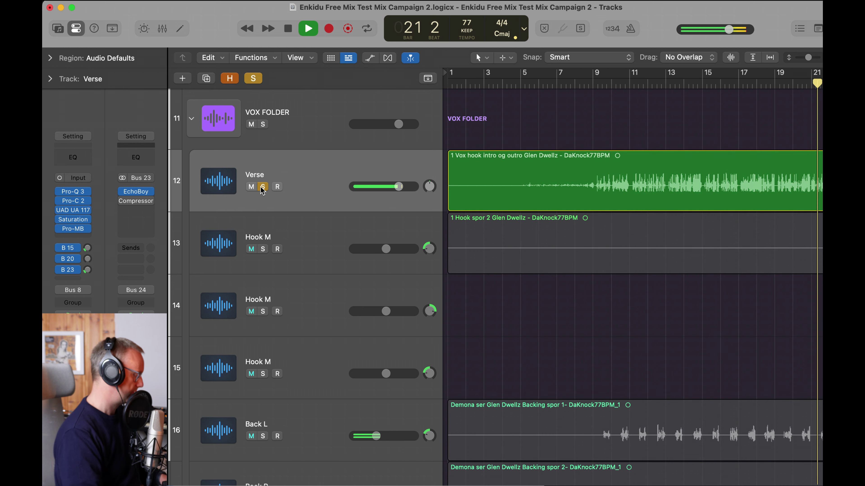
left_click(263, 187)
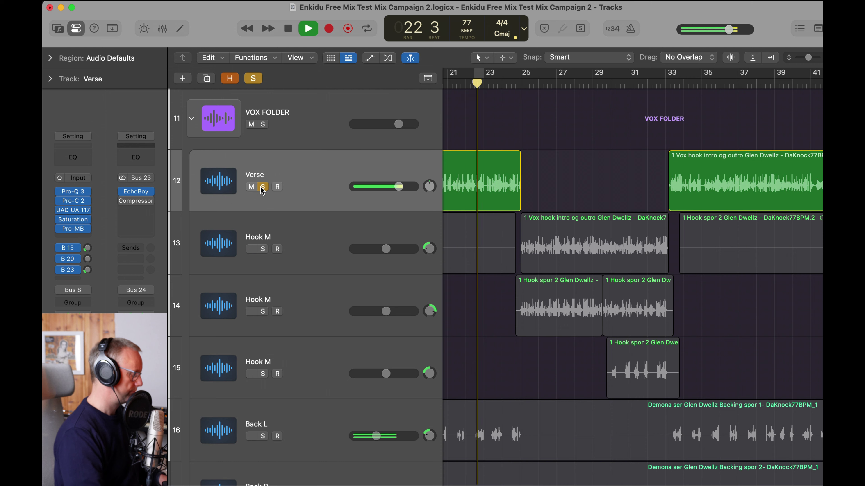
key("space")
Place the playhead at bar 9, where the Verse vocal gets louder.
key("super+Up")
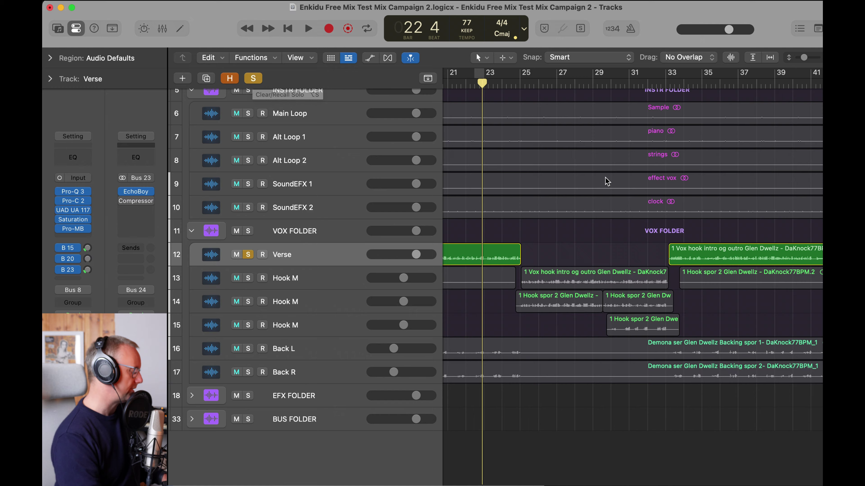
scroll(605, 177, "left", 15)
scroll(605, 178, "up", 10)
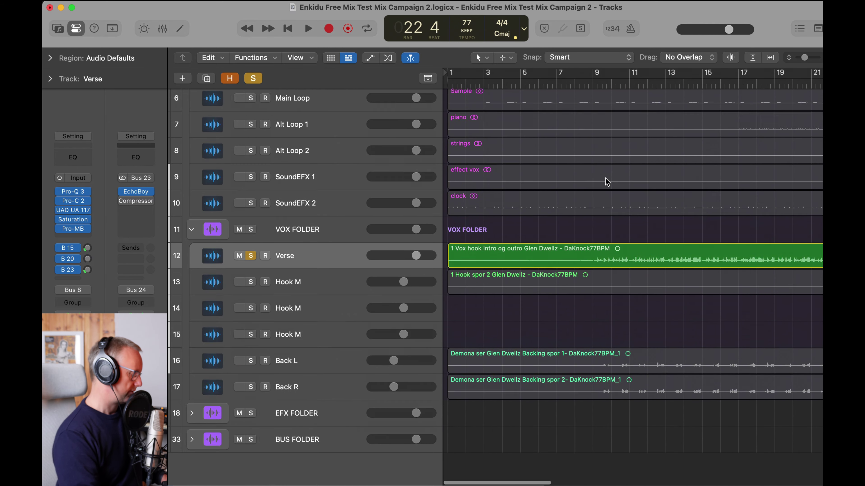
scroll(605, 178, "up", 2)
scroll(608, 182, "up", 3)
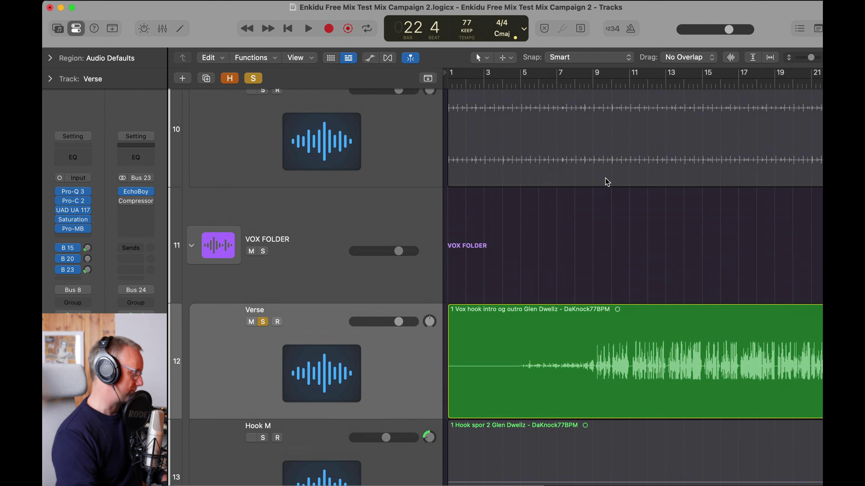
scroll(607, 182, "down", 4)
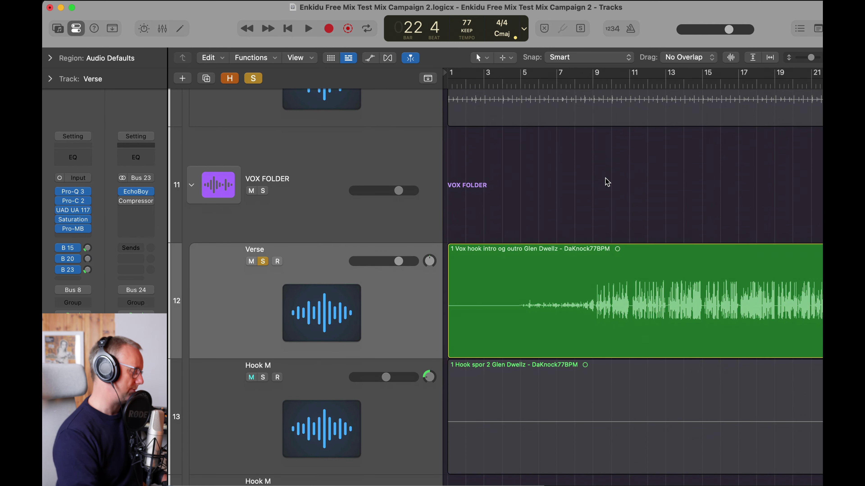
left_click(594, 88)
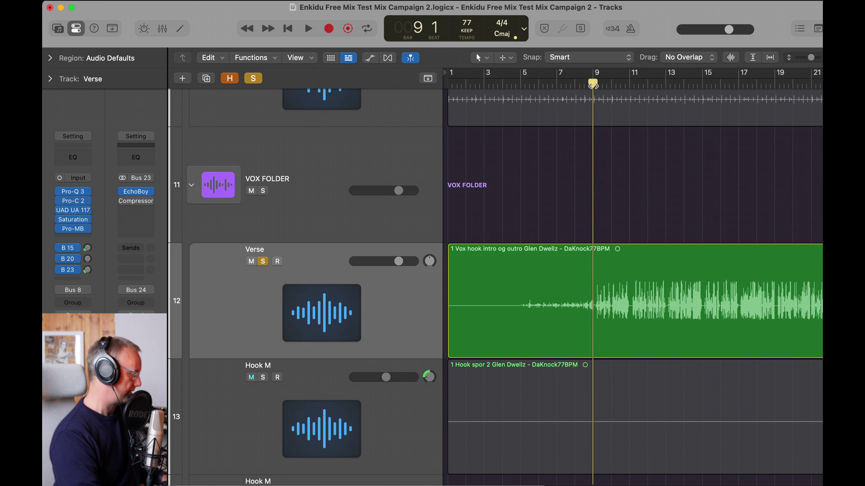
Select the first Hook M track and take the Verse track out of solo.
scroll(691, 245, "right", 2)
scroll(692, 245, "down", 1)
key("super+Up")
key("super+Up")
key("super+Up")
key("super+Up")
key("super+Up")
key("super+Up")
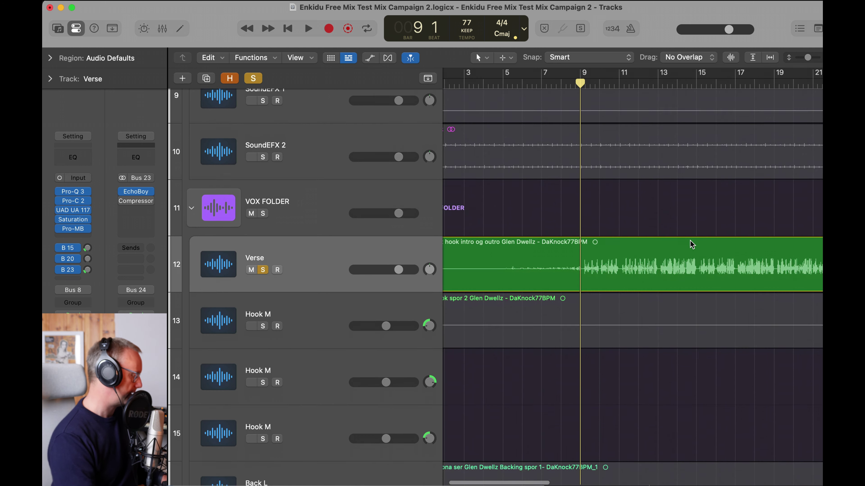
key("super+Left")
key("super+Left")
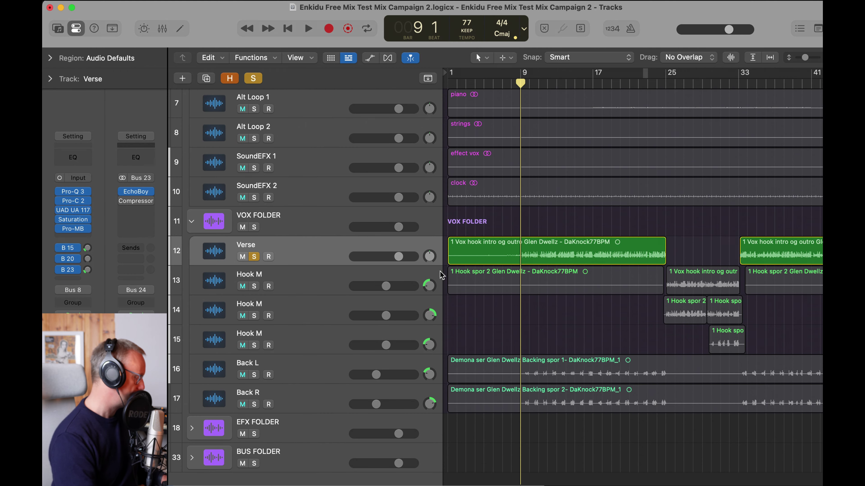
left_click(283, 286)
left_click(253, 259)
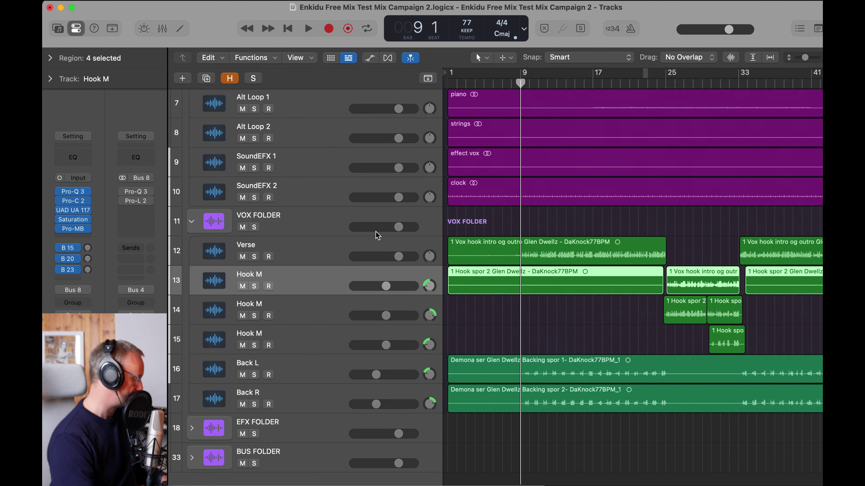
Raise the Back L track's Bus 19 echo send and play from bar 9 with the Verse track muted.
key("space")
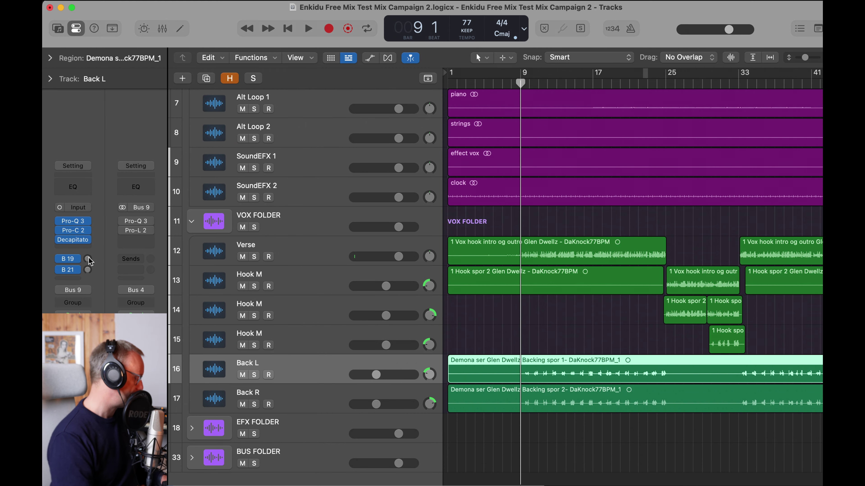
left_click(88, 259)
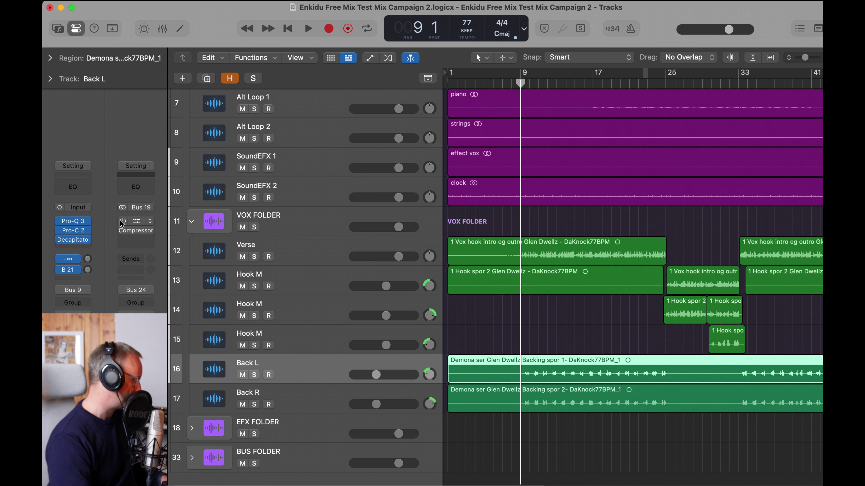
key("space")
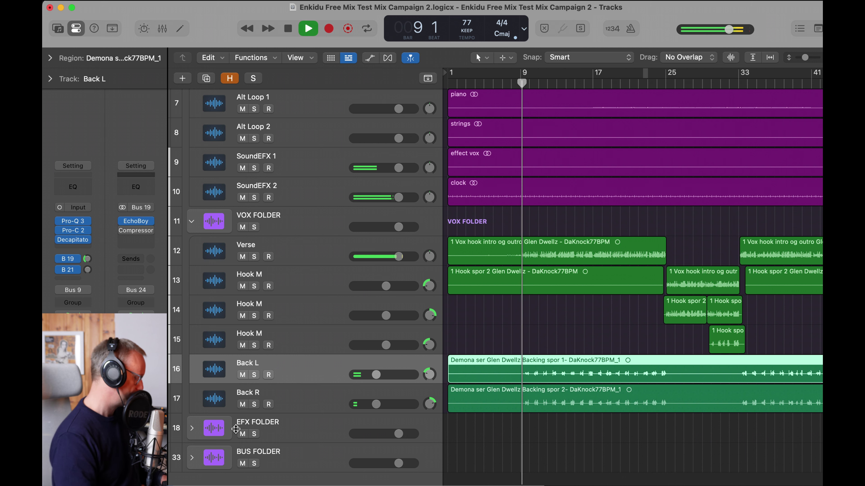
left_click(240, 258)
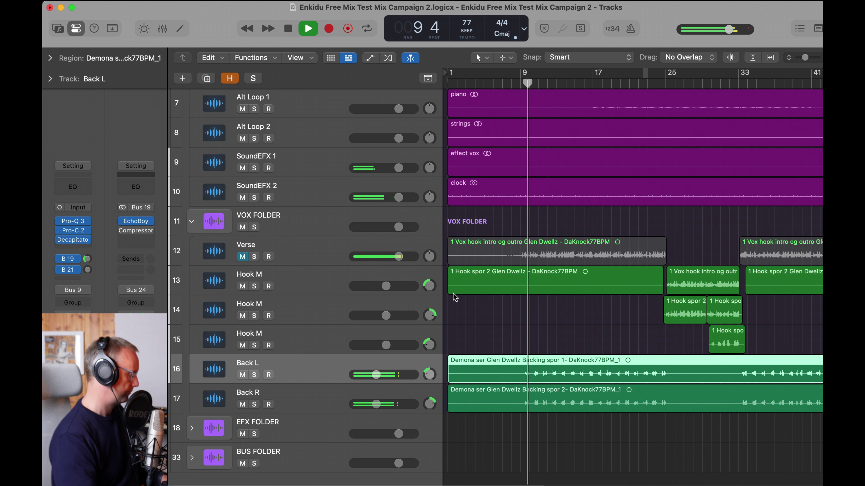
Fine-tune the Back L track's Bus 19 send level during playback and stop the song.
scroll(554, 274, "up", 5)
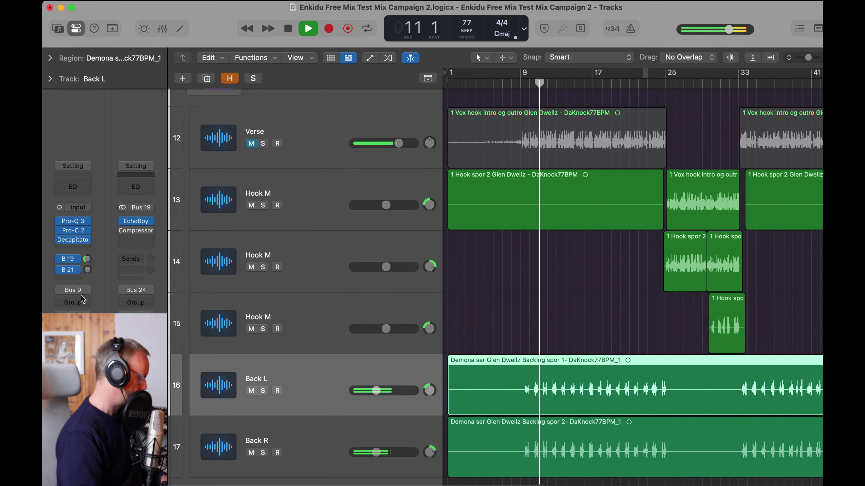
left_click_drag(87, 259, 93, 220)
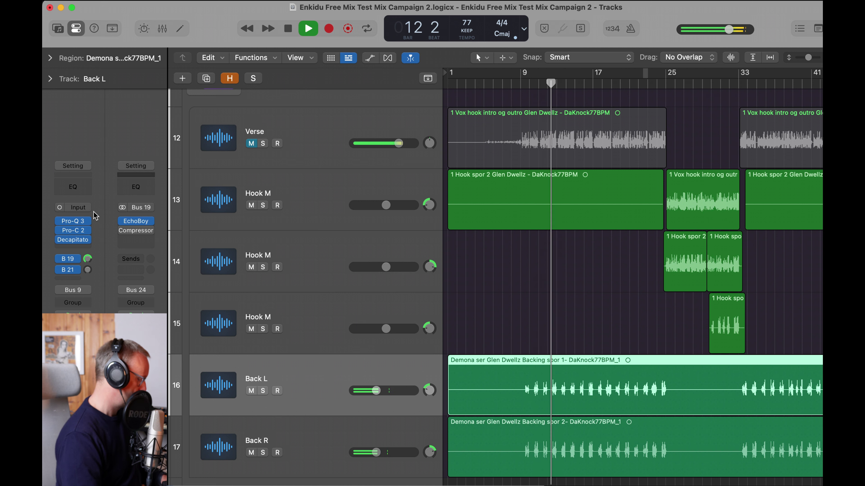
left_click_drag(94, 212, 94, 221)
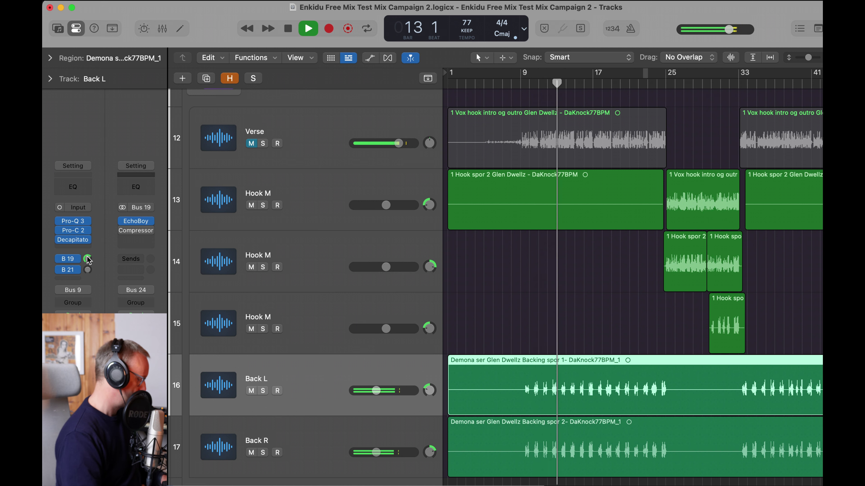
left_click_drag(87, 259, 80, 286)
key("space")
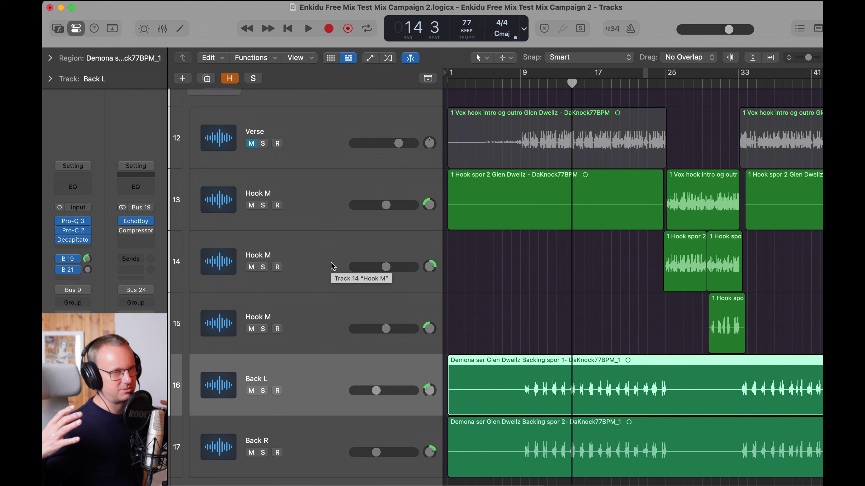
Raise the Back L track's Bus 21 reverb send to about -6.2 dB while the song plays from bar 14.
left_click(323, 440)
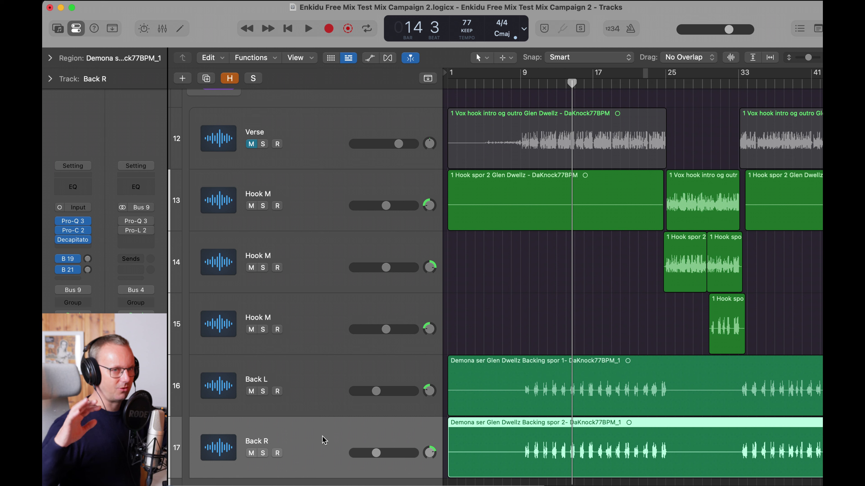
left_click(309, 392)
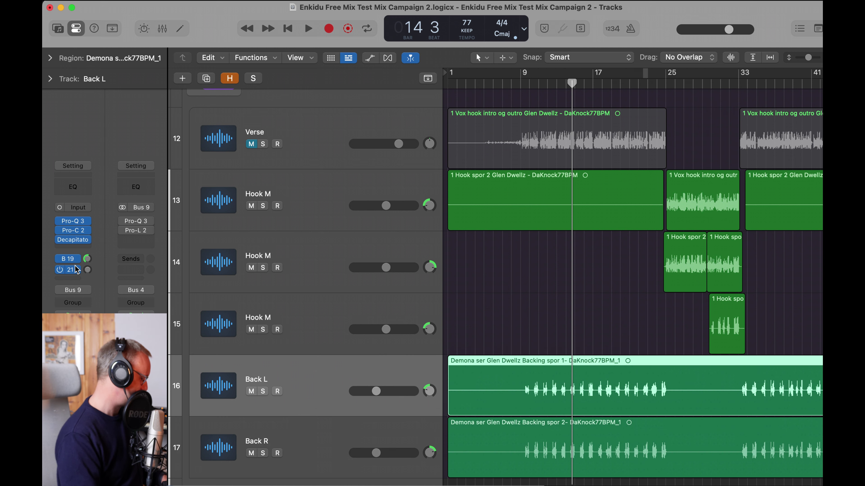
left_click(88, 270)
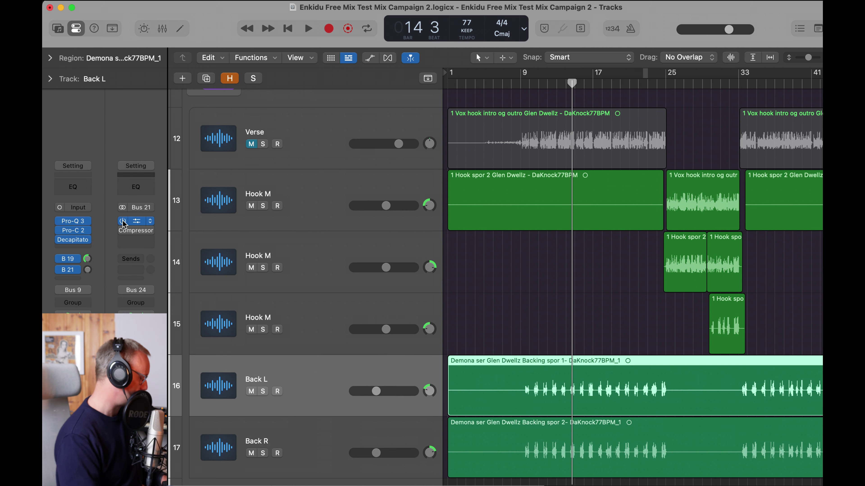
key("space")
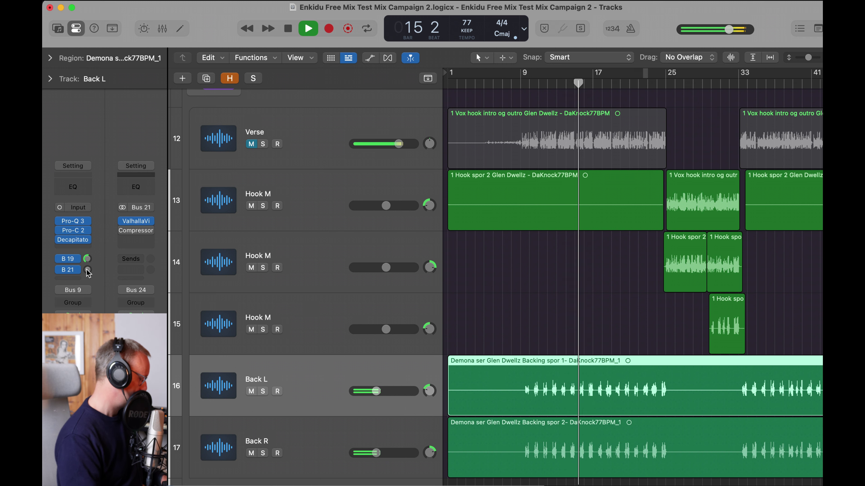
left_click_drag(88, 270, 91, 218)
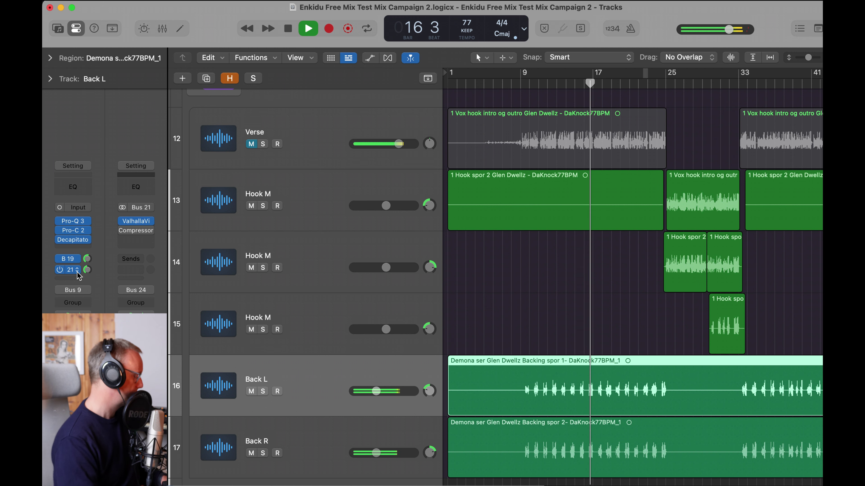
mouse_move(87, 270)
left_mouse_down()
mouse_move(87, 249)
mouse_move(88, 271)
left_mouse_up()
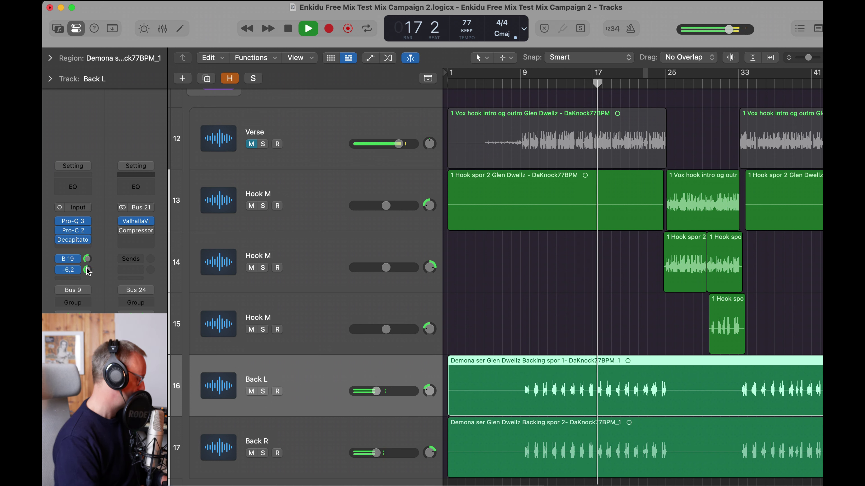
Set the Back Verb's ValhallaVintageVerb to Plate mode with 610 Hz LowCut, 6080 Hz HighCut, 37.57 ms predelay and 2.10 s decay.
left_click(136, 221)
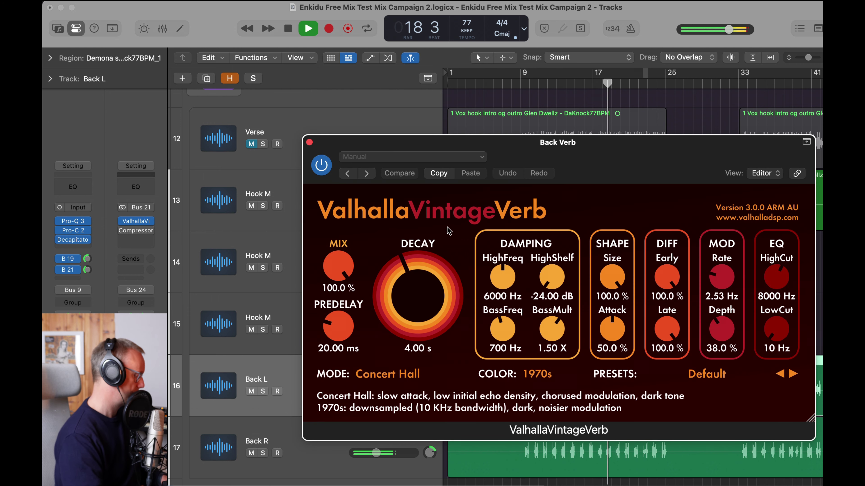
left_click_drag(777, 327, 772, 288)
left_click(388, 374)
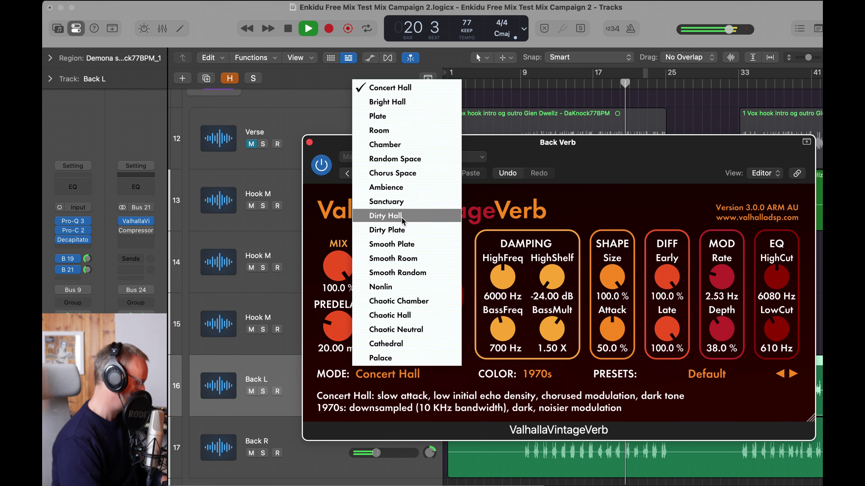
left_click(384, 116)
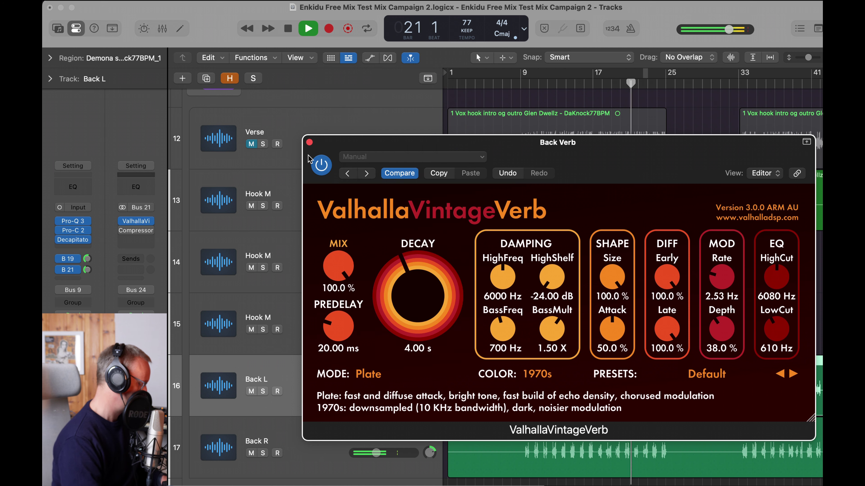
left_click_drag(332, 323, 336, 311)
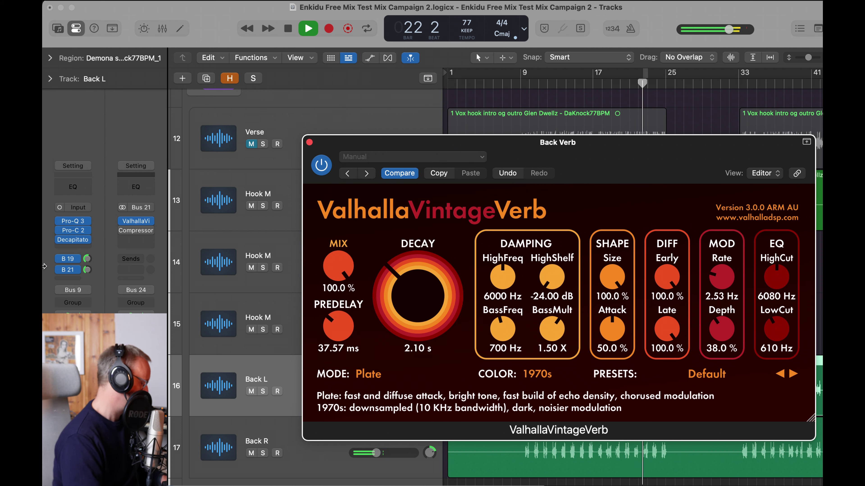
Solo Back L, lower its Bus 21 send to about -15.2 dB and compare the sound with its sends bypassed.
left_click(263, 391)
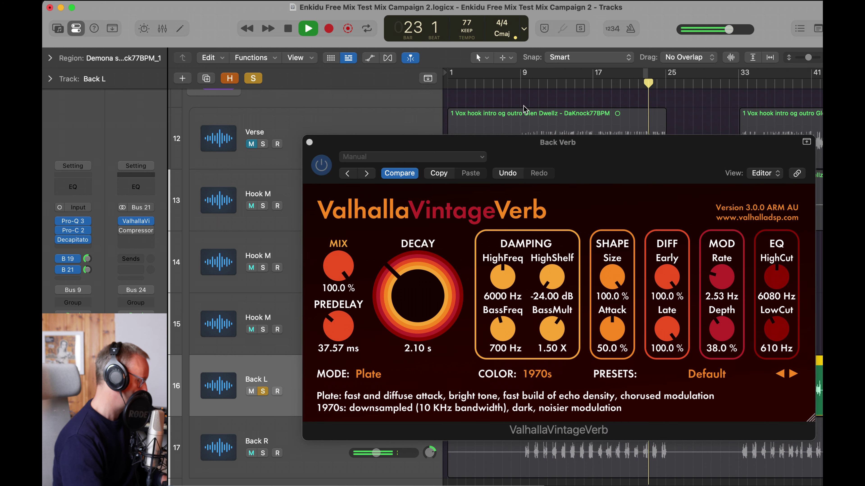
left_click(537, 83)
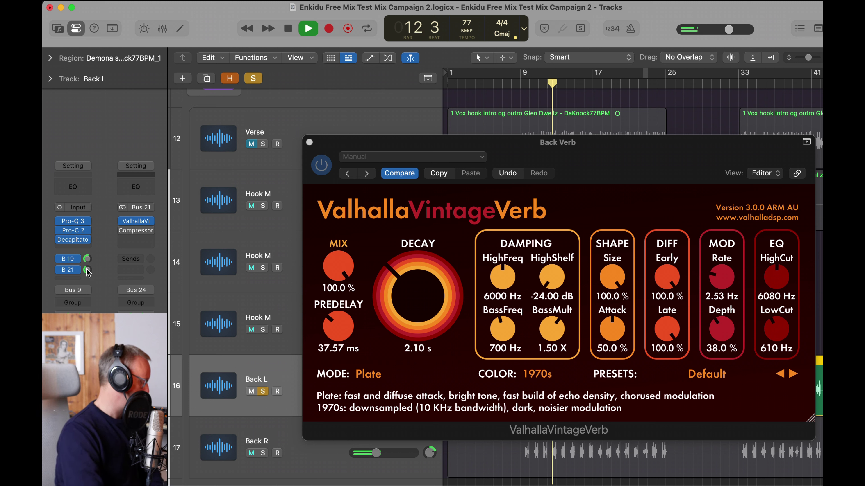
left_click_drag(86, 269, 86, 276)
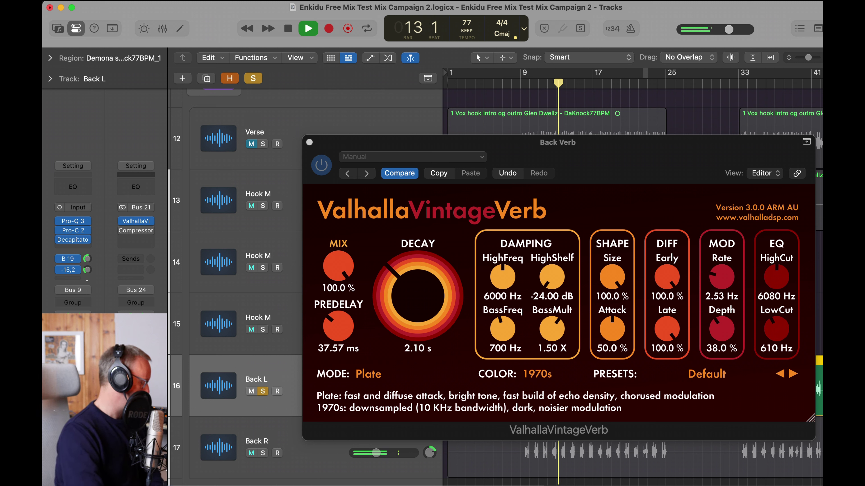
left_click(59, 271)
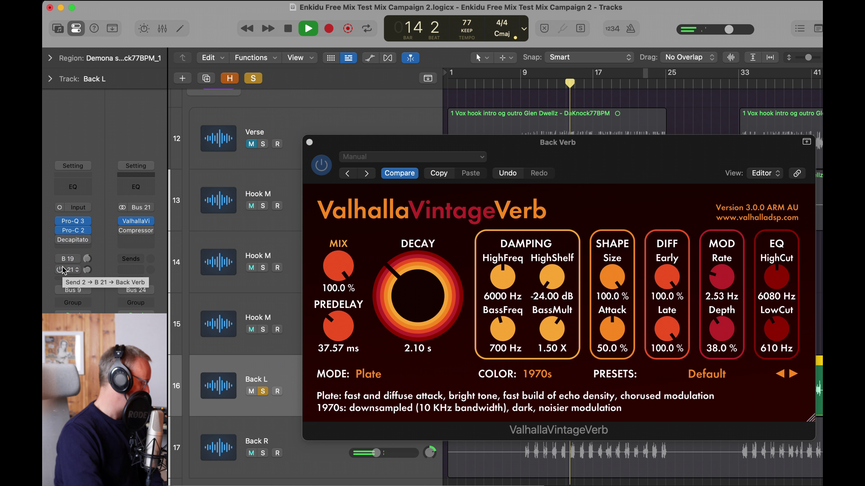
left_click(61, 270)
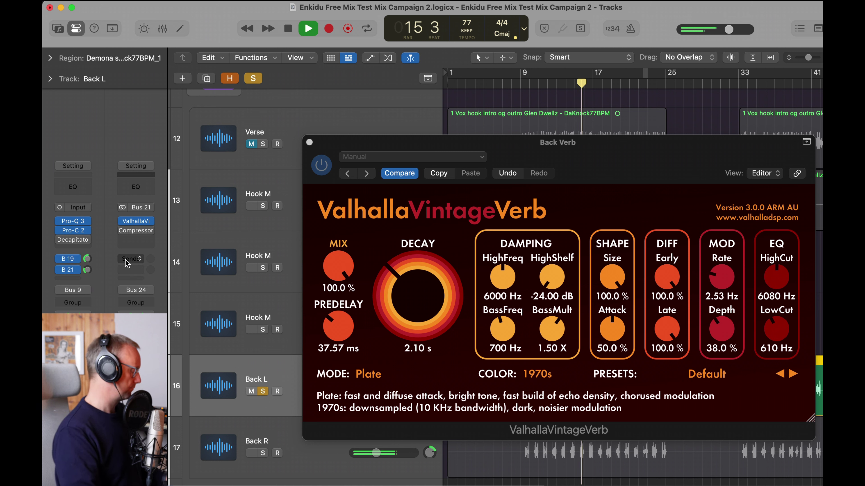
Adjust Back L's Bus 19 send and the feedback of the Back DL EchoBoy, closing both plug-in windows.
left_click_drag(88, 259, 87, 272)
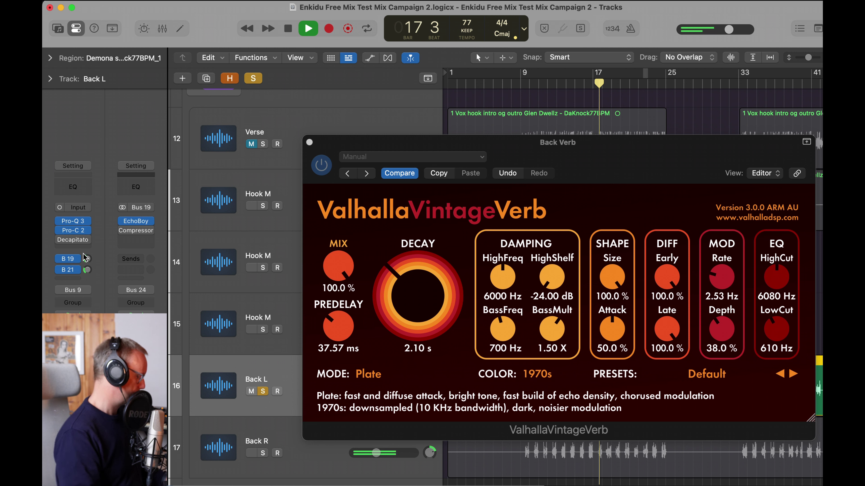
left_click(152, 220)
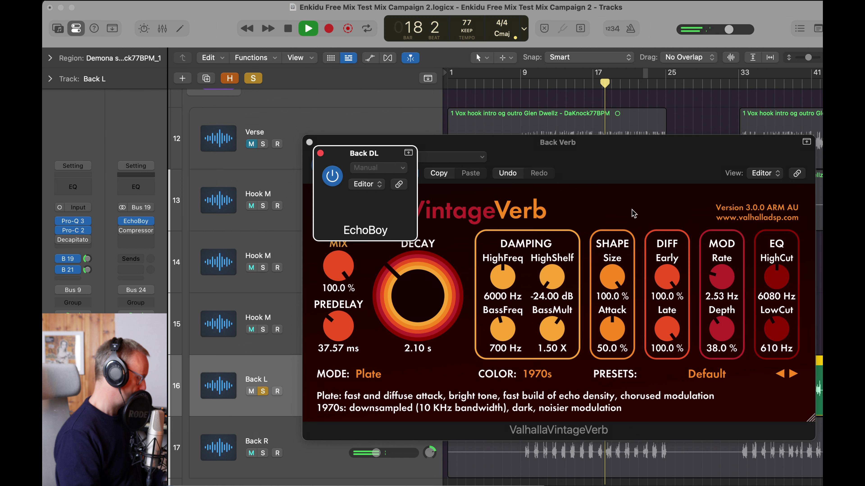
left_click_drag(447, 320, 446, 327)
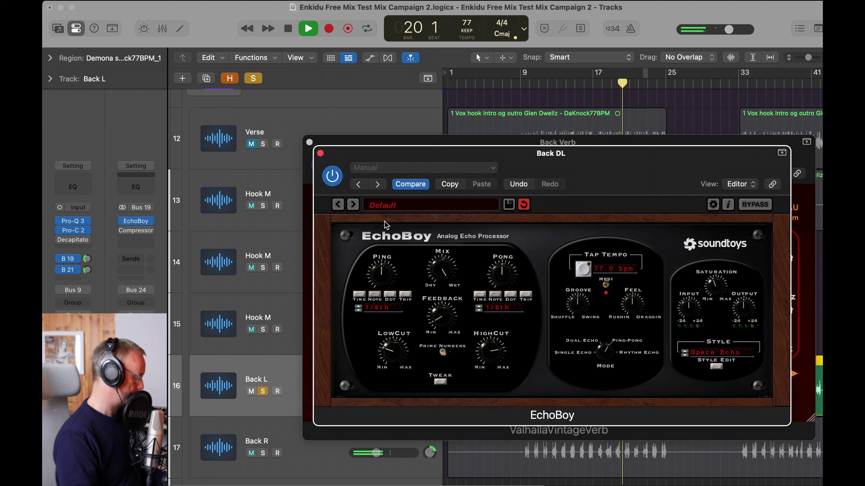
left_click(320, 152)
left_click(309, 141)
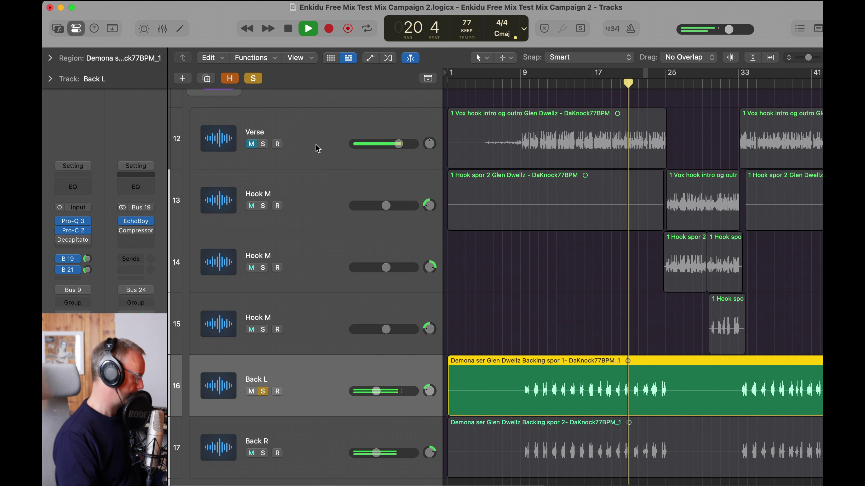
Stop playback, take Back L out of solo and play the song from bar 9.
key("space")
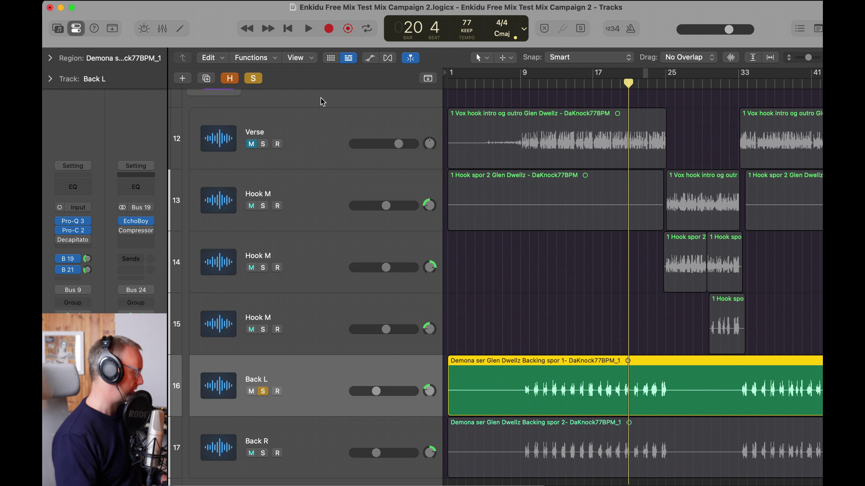
left_click(253, 82)
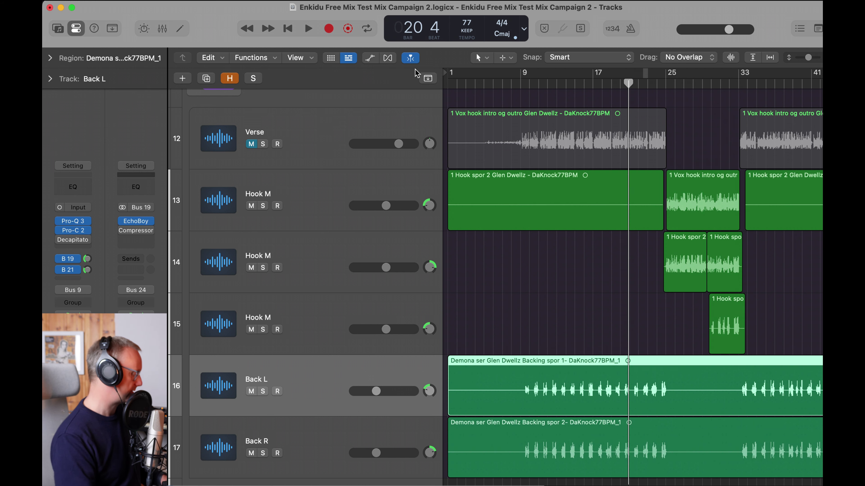
left_click_drag(530, 84, 521, 88)
scroll(521, 88, "down", 1)
key("space")
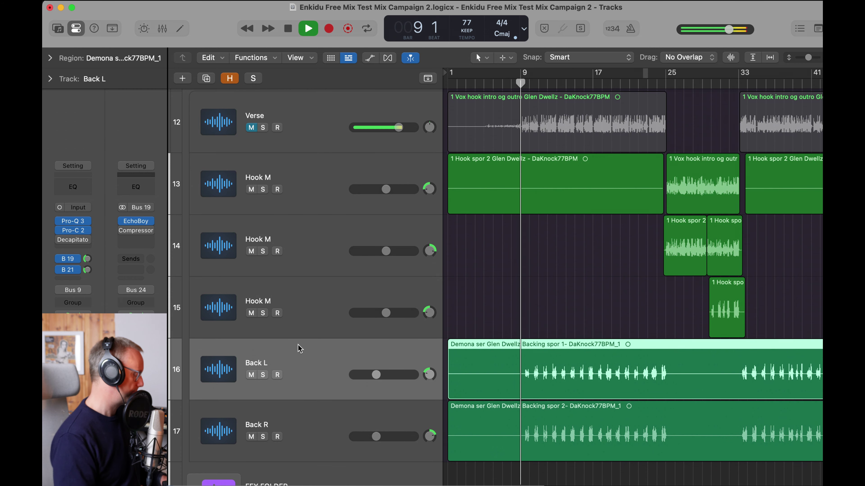
Set the Back R track's Bus 19 send to about -10.8 dB and Bus 21 send to about -13.1 dB in the mixer.
left_click(311, 455)
left_click(87, 259)
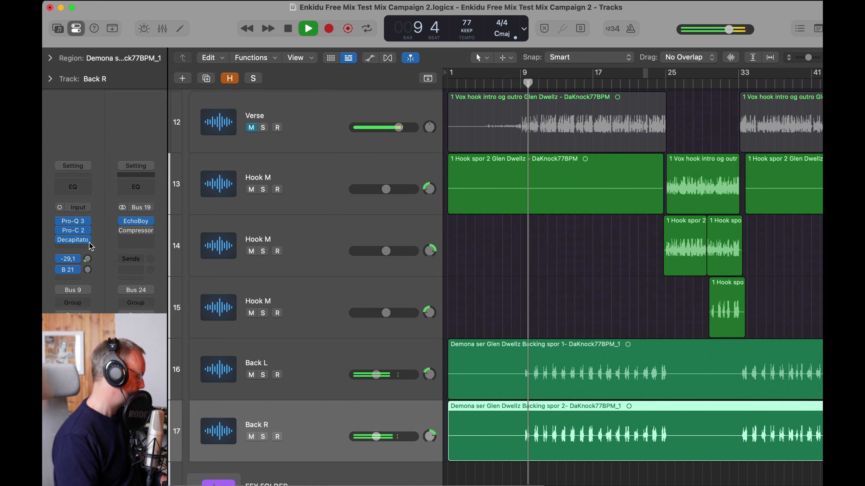
key("x")
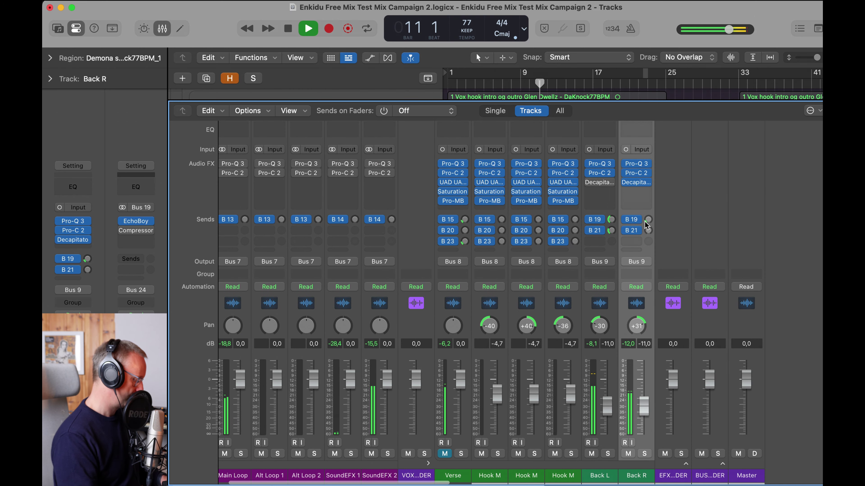
left_click_drag(644, 222, 644, 215)
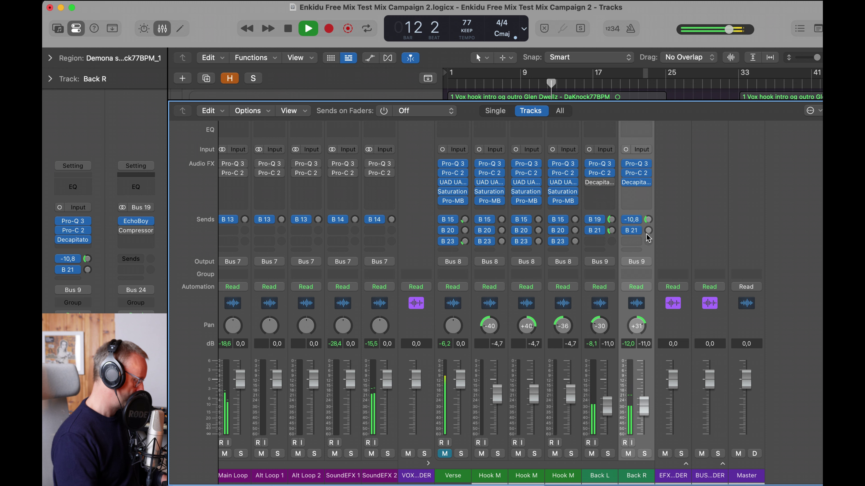
left_click_drag(644, 215, 644, 209)
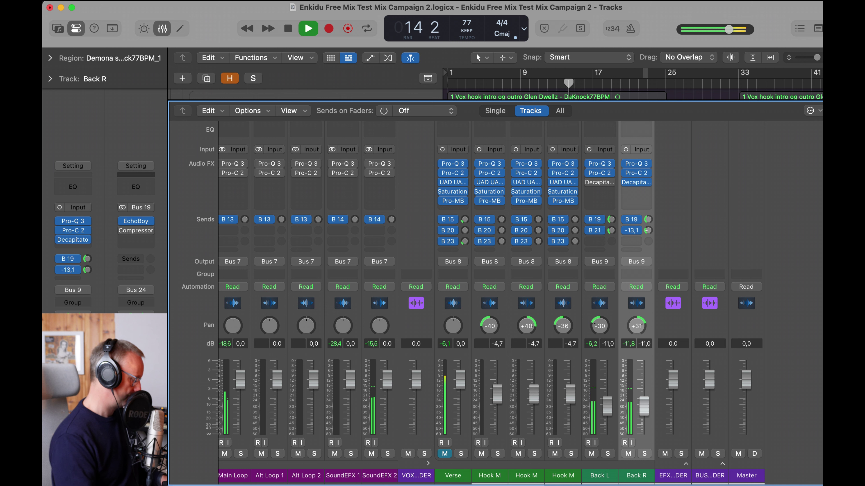
key("space")
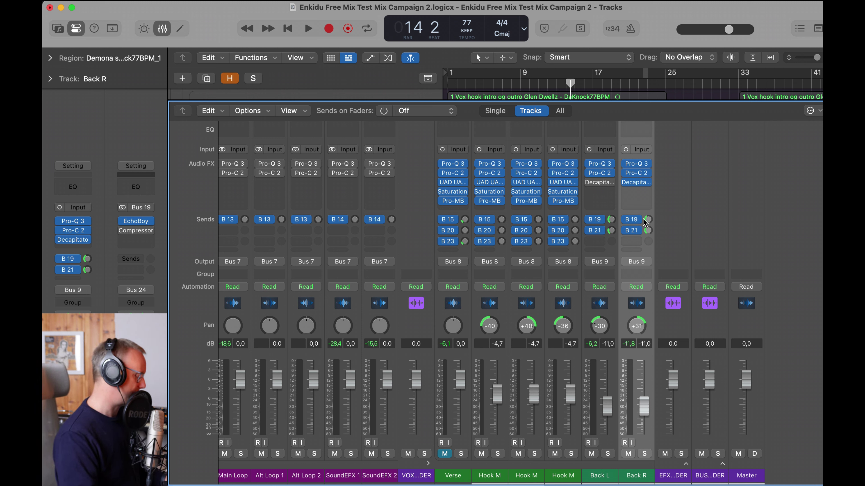
Resume playback, turn the Back L channel's Decapitator back on and close the mixer.
key("space")
mouse_move(590, 186)
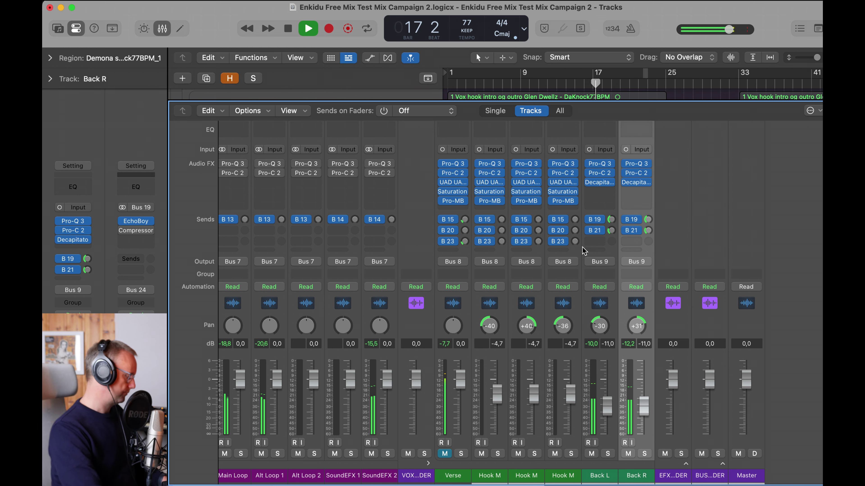
key("x")
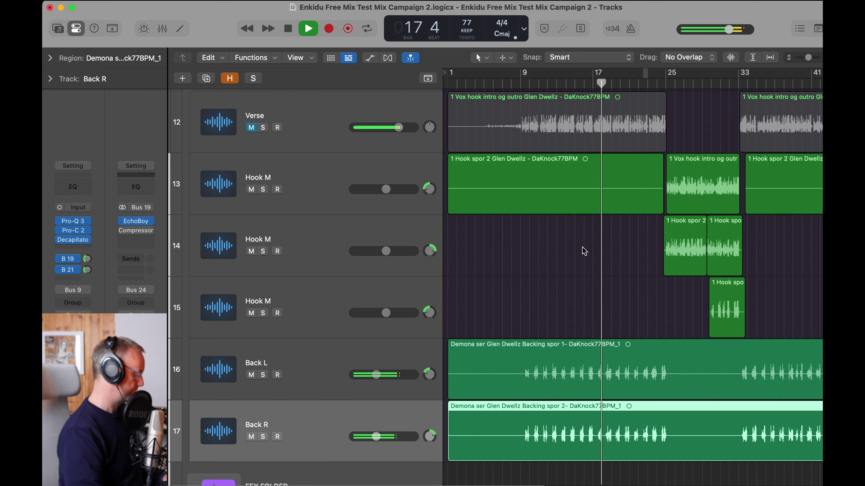
Unmute the Verse track during playback and bring the hook section from bar 25 into view.
scroll(497, 191, "down", 4)
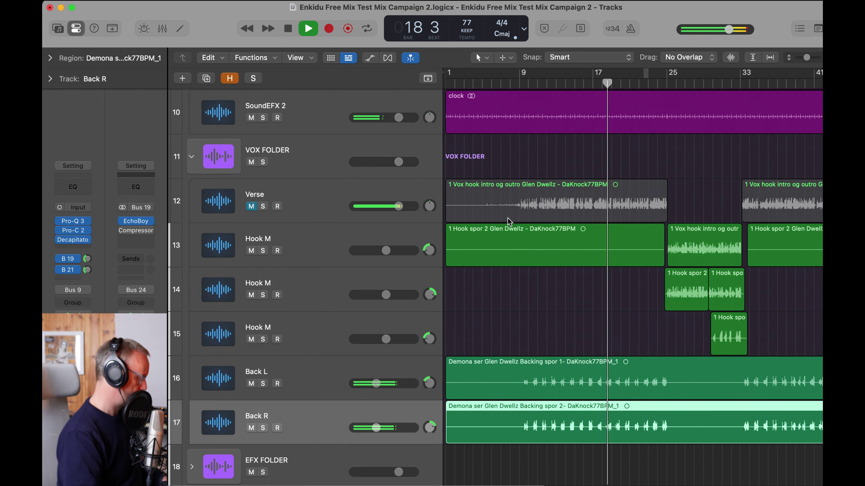
left_click(531, 287)
key("super+Left")
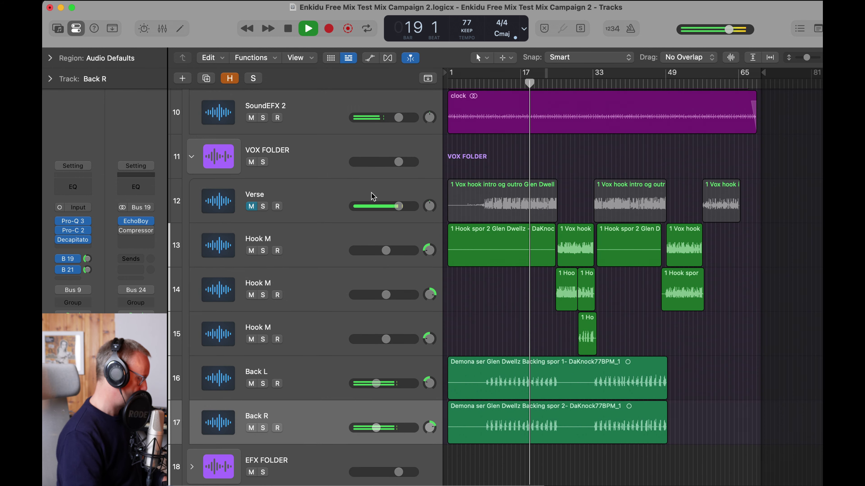
left_click(251, 206)
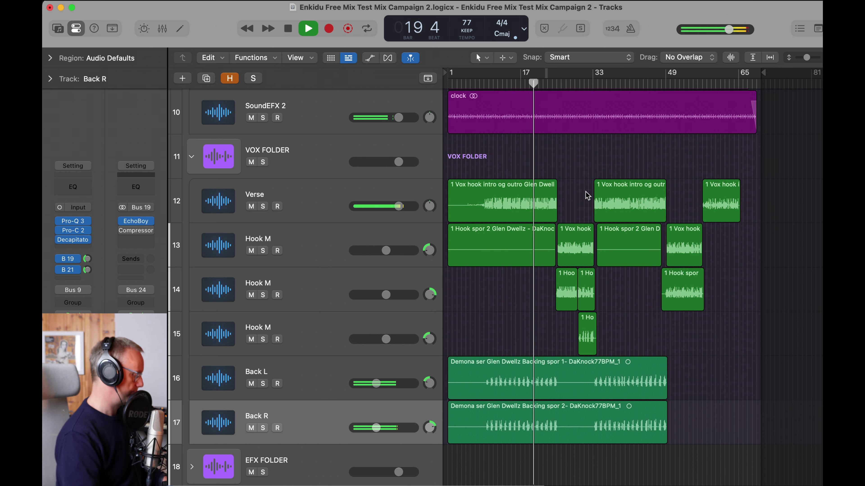
scroll(586, 196, "down", 2)
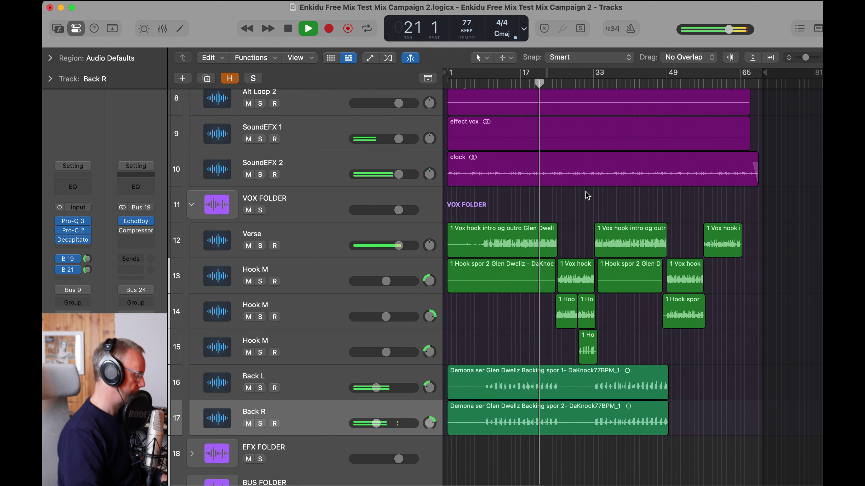
scroll(586, 195, "right", 5)
scroll(586, 195, "up", 3)
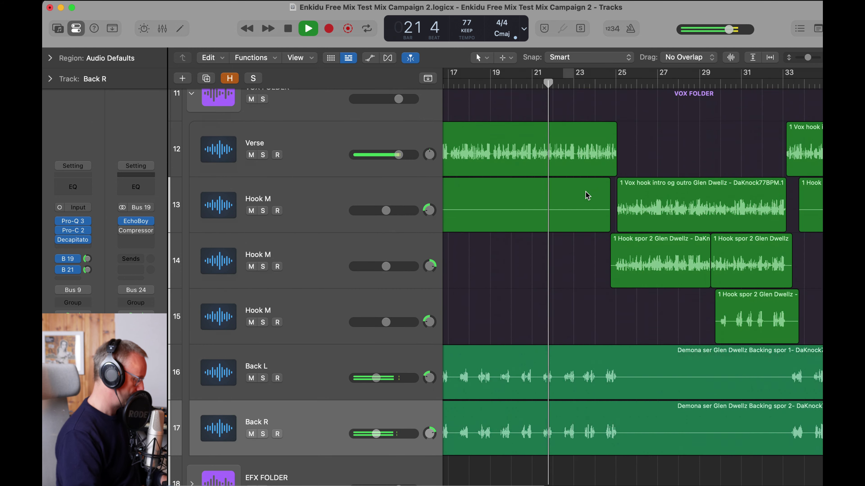
scroll(587, 195, "left", 4)
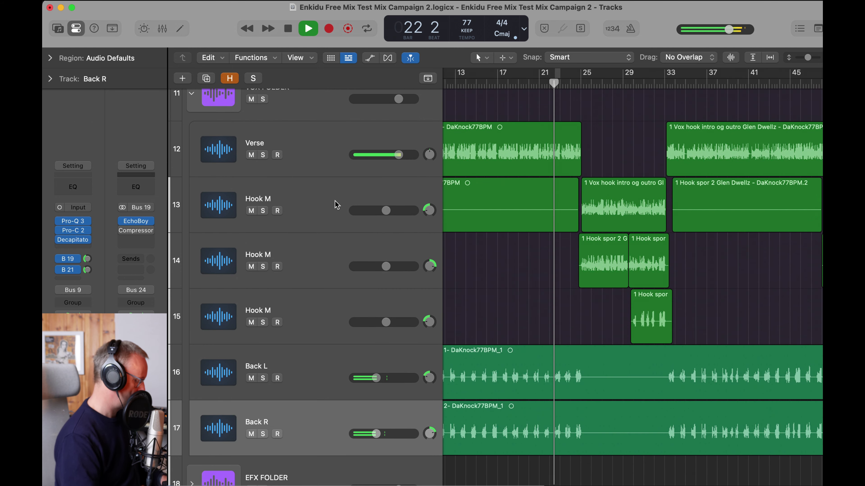
Set the first Hook M track's Bus 15 reverb send to about -15.9 dB while playing the hook.
scroll(336, 204, "down", 3)
key("space")
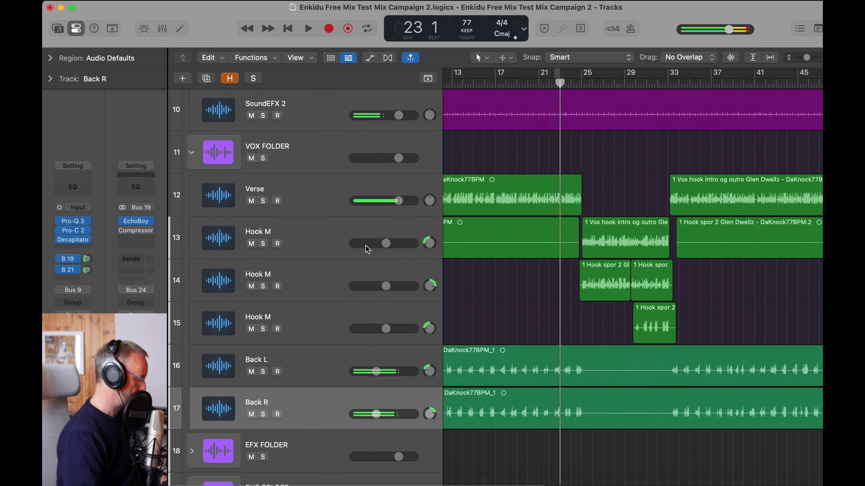
left_click(306, 235)
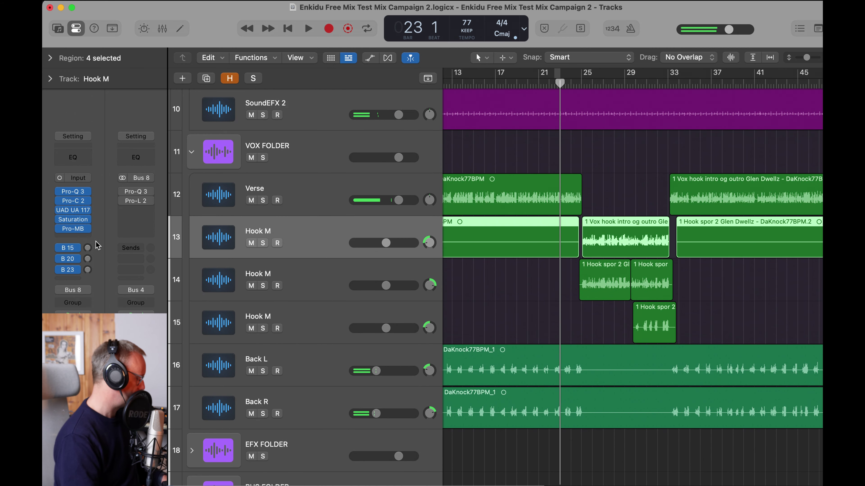
left_click(88, 250)
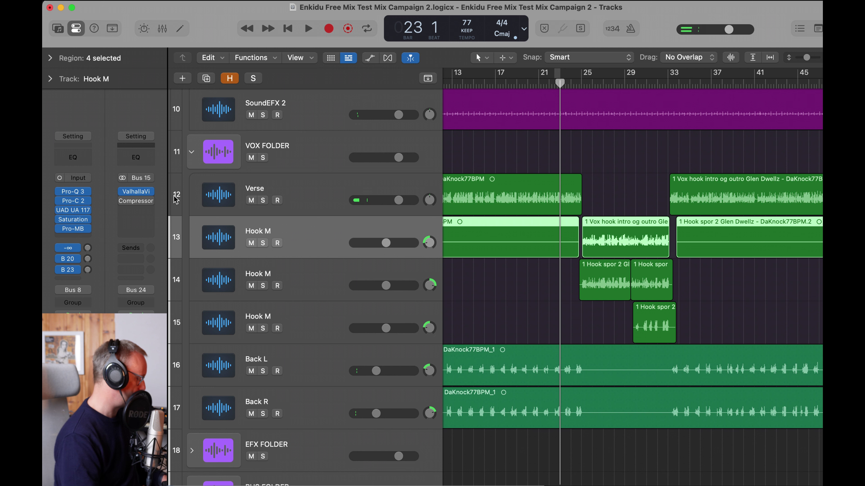
left_click_drag(89, 252, 90, 270)
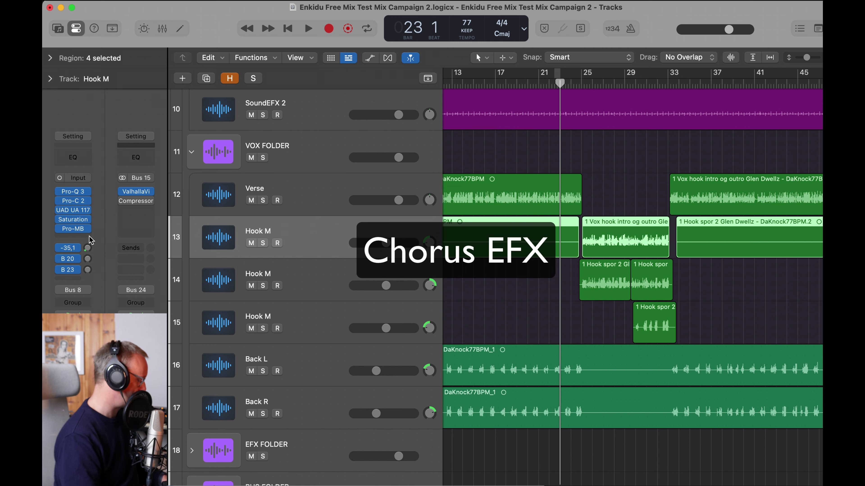
key("space")
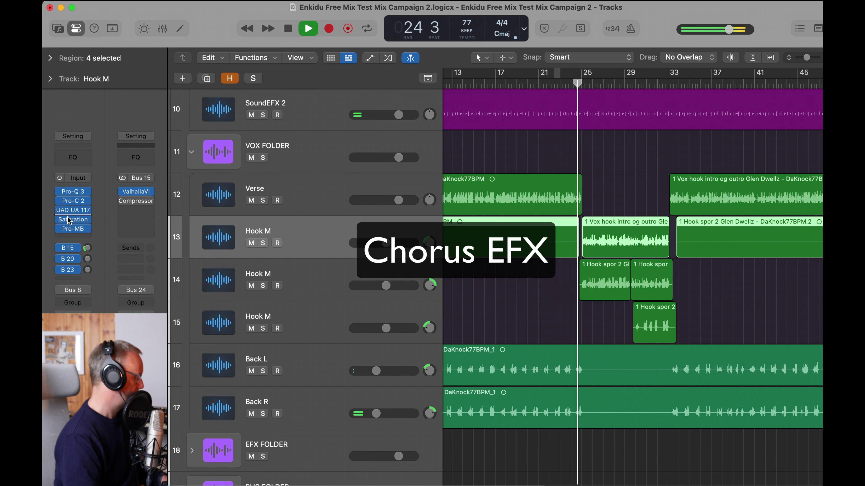
left_click_drag(88, 249, 103, 191)
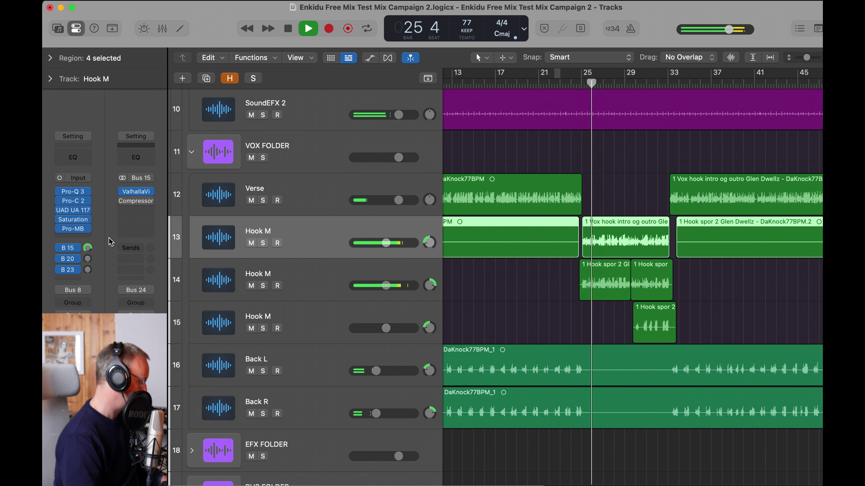
left_click_drag(88, 251, 92, 308)
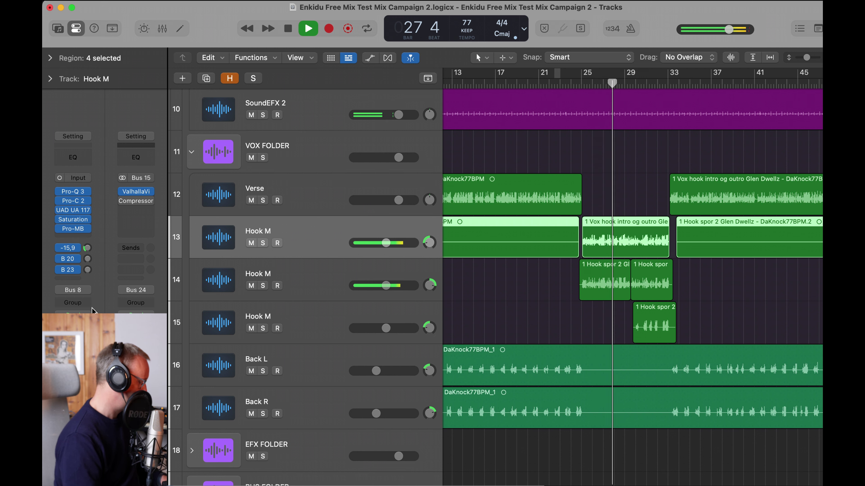
Set the first Hook M track's Bus 23 fattening send to about -15.7 dB and play the hook briefly.
left_click(87, 270)
key("space")
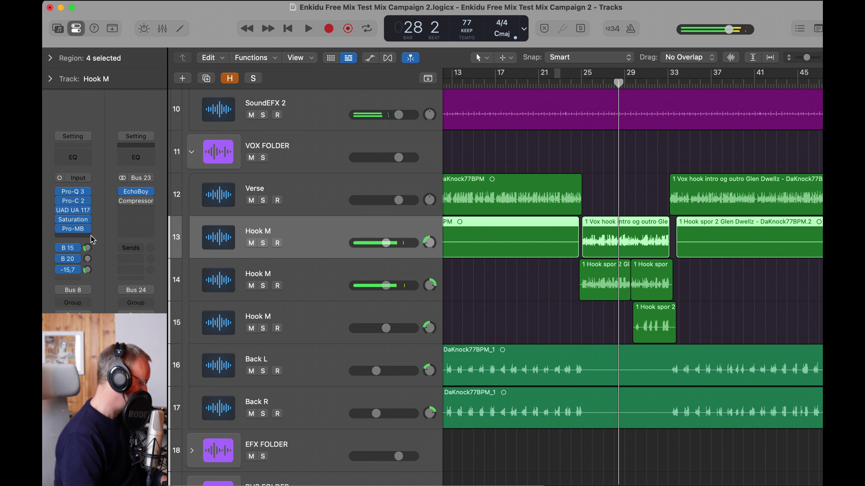
key("space")
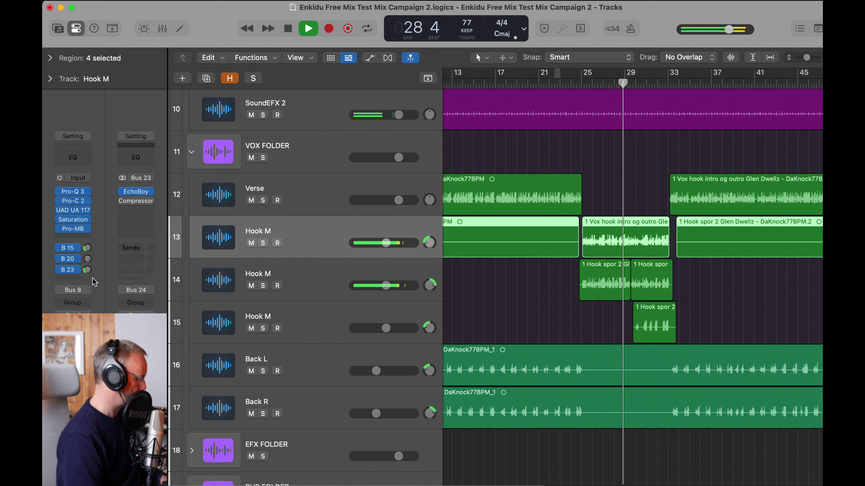
left_click(335, 275)
key("space")
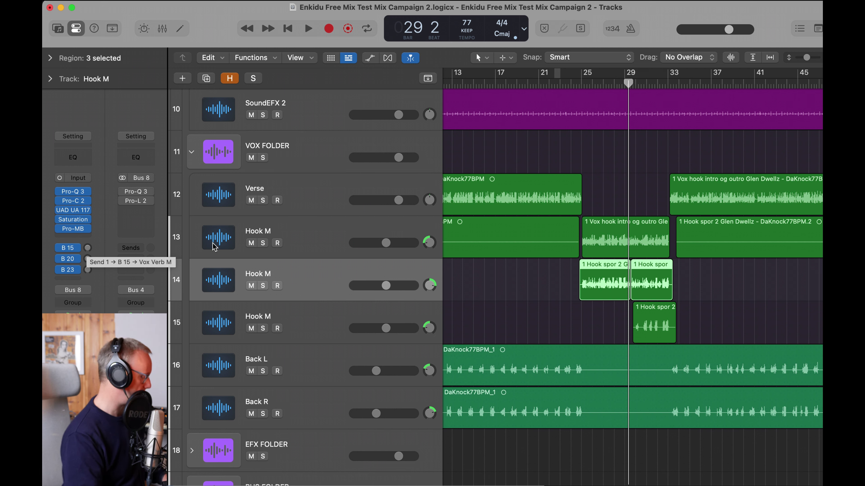
Rename the first Hook M track as Hook L and the second one as Hook R.
double_click(278, 233)
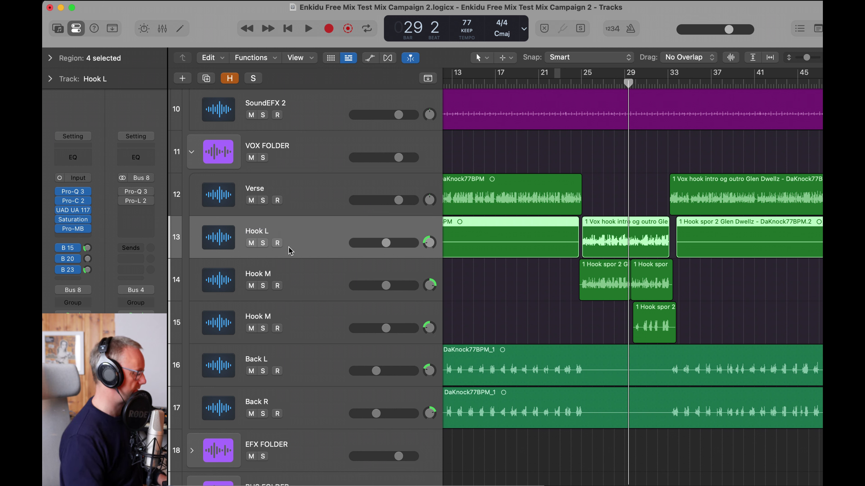
left_click(293, 273)
left_click(286, 272)
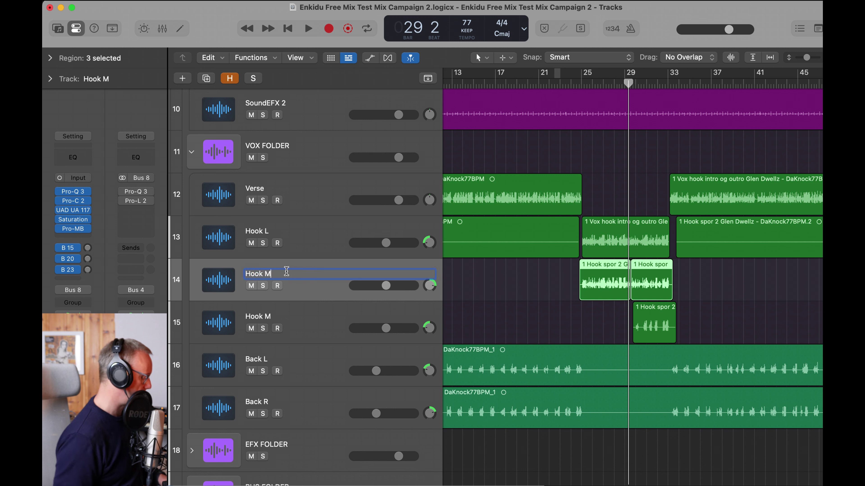
key("BackSpace")
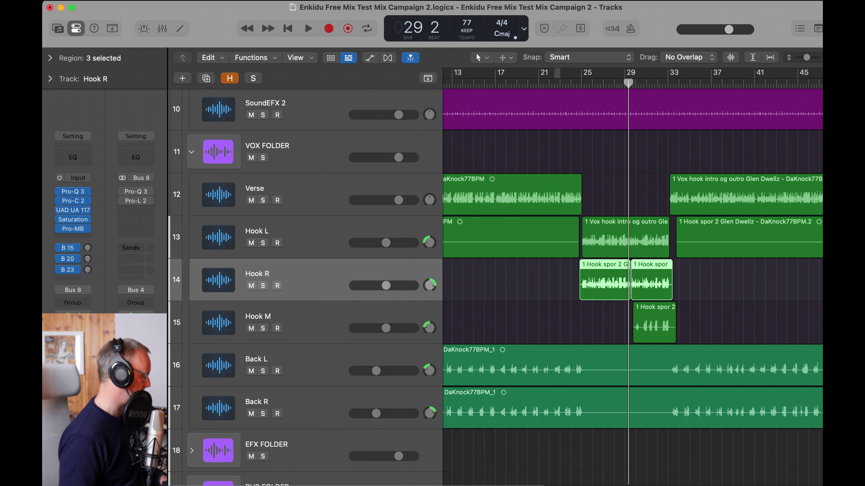
Reassign Hook R's first send from Bus 15 to Bus 16 and rename the Bus 16 channel as Hook 2.
left_click(88, 251)
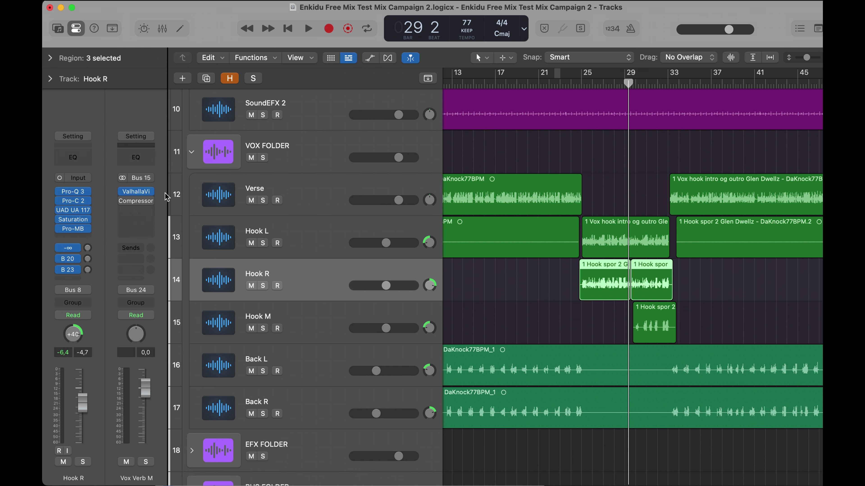
left_click(78, 246)
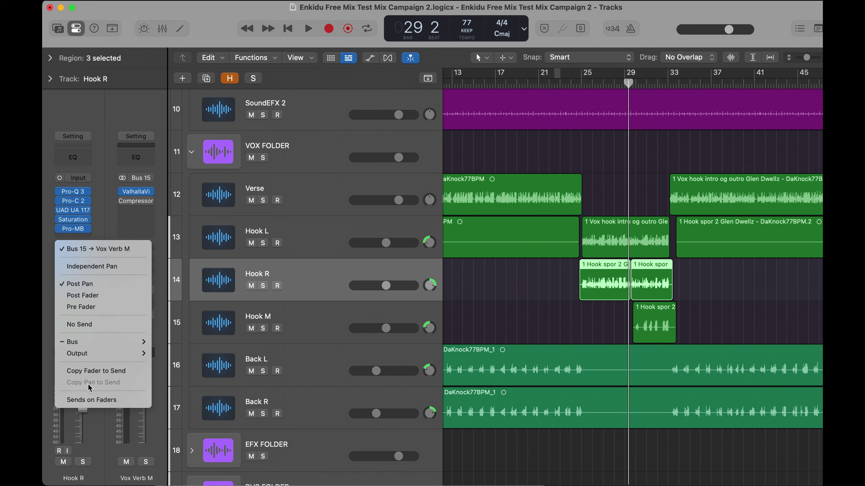
mouse_move(93, 342)
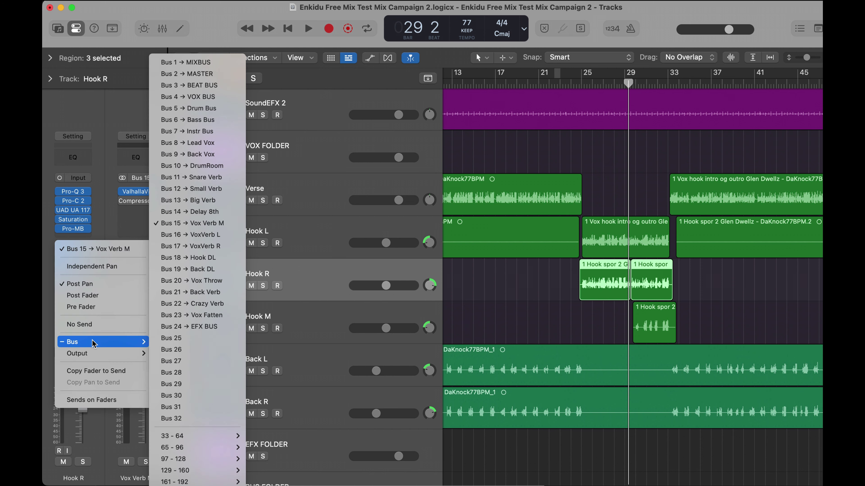
left_click(218, 235)
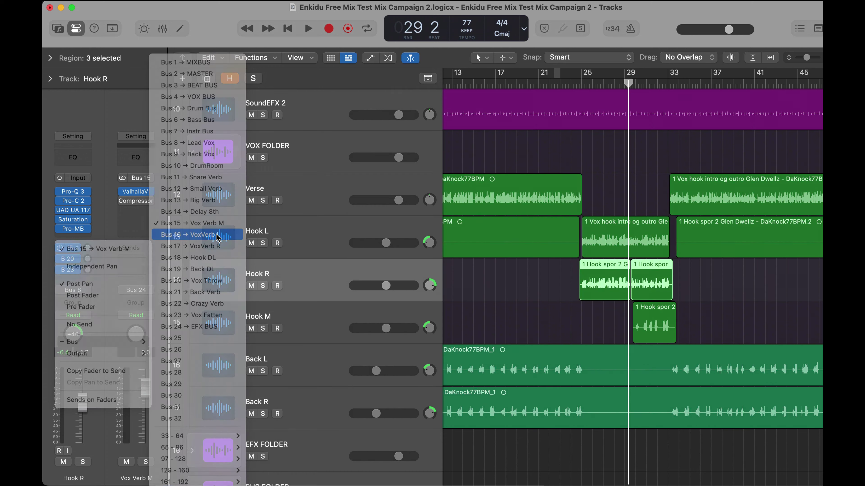
double_click(142, 480)
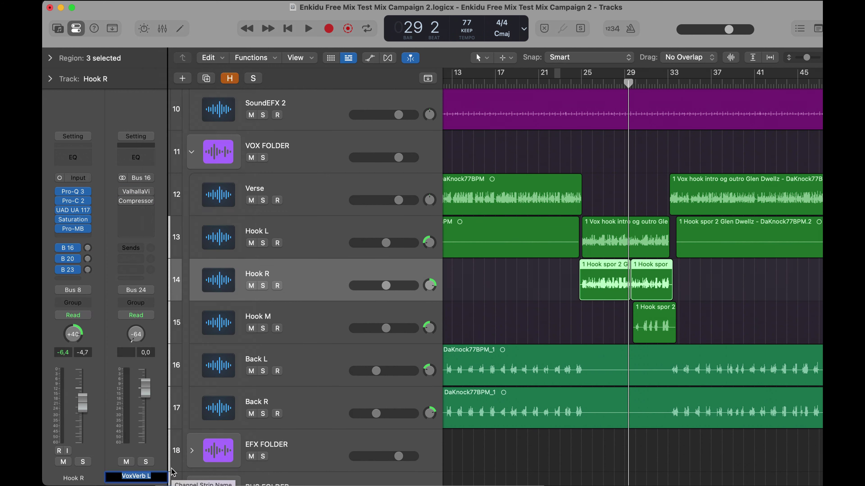
type("Hook")
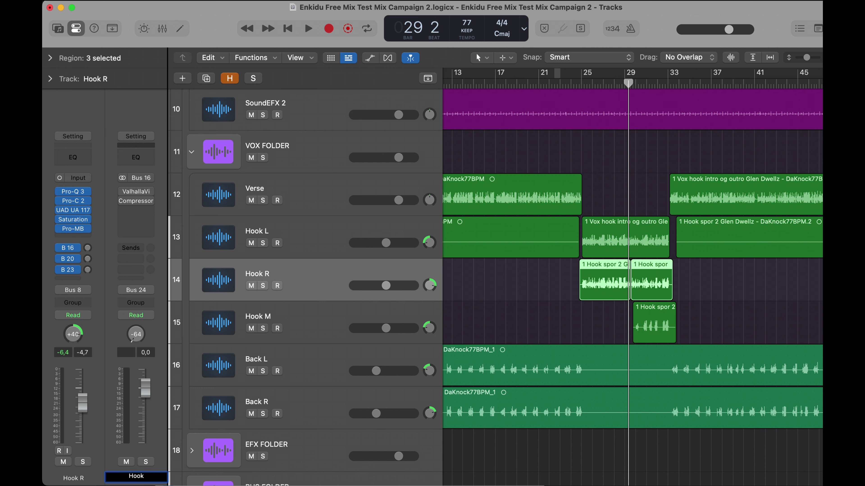
type(" 2")
key("Return")
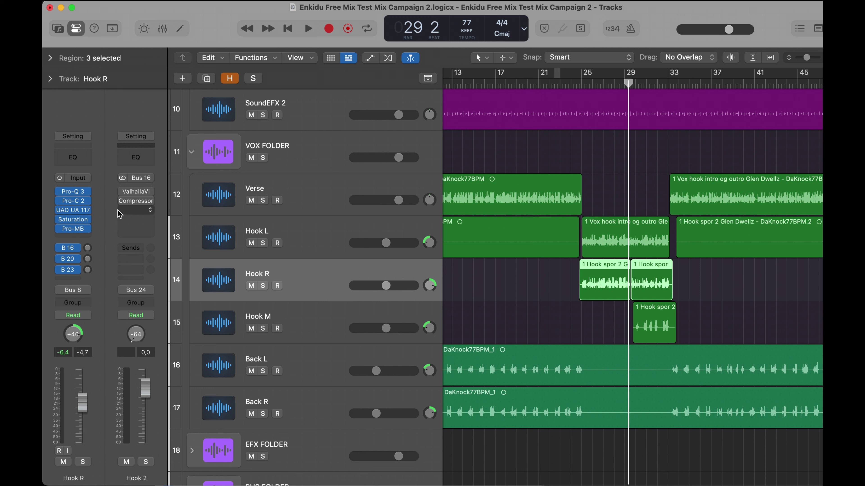
Replace ValhallaVintageVerb on the Hook 2 channel with the stereo version of BABY Audio's Crystalline.
left_click(151, 196)
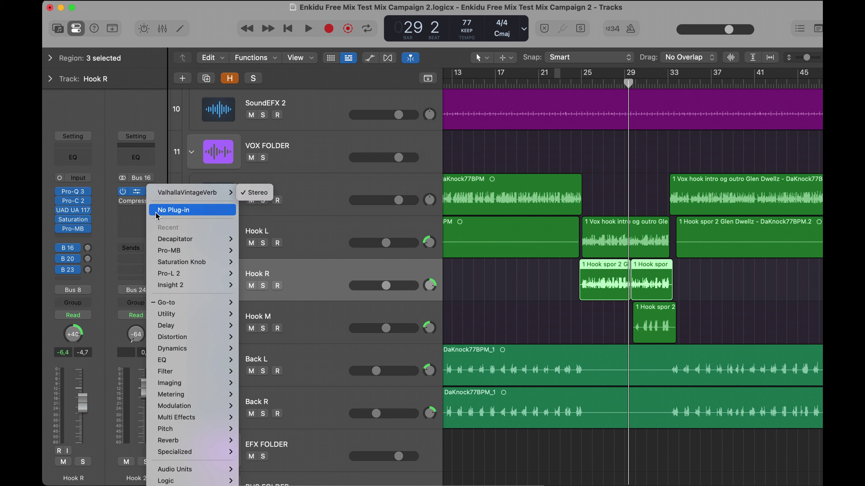
mouse_move(185, 470)
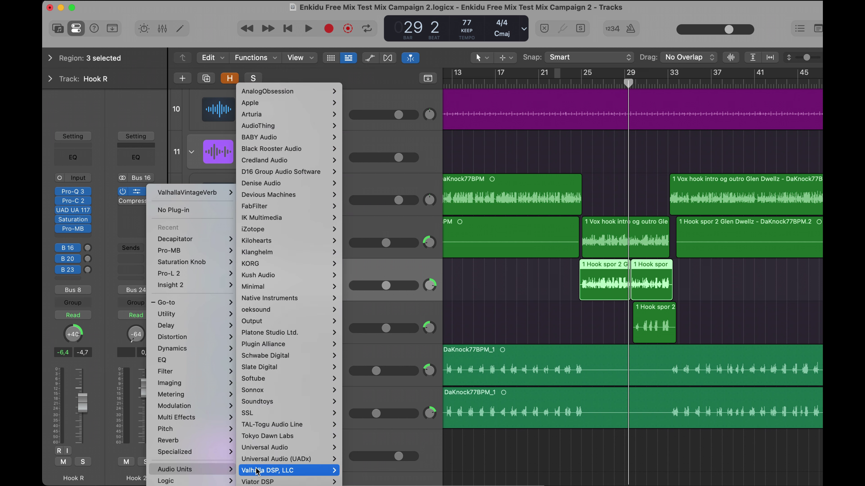
mouse_move(272, 137)
mouse_move(374, 172)
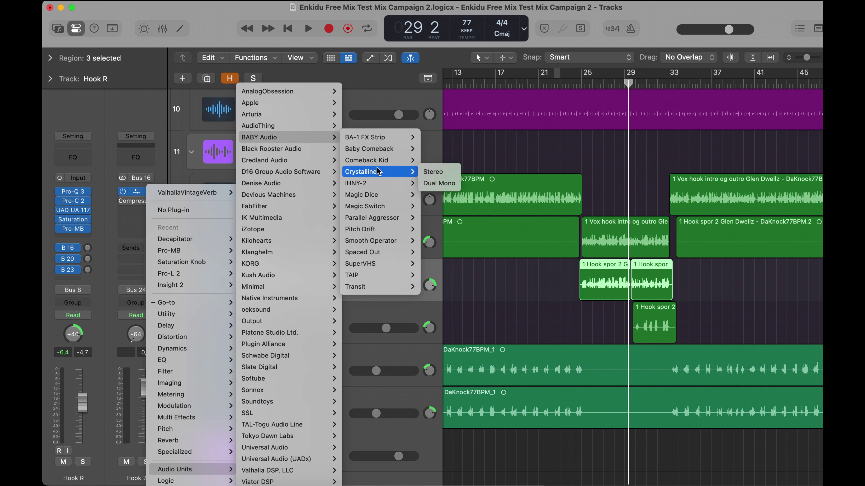
left_click(439, 172)
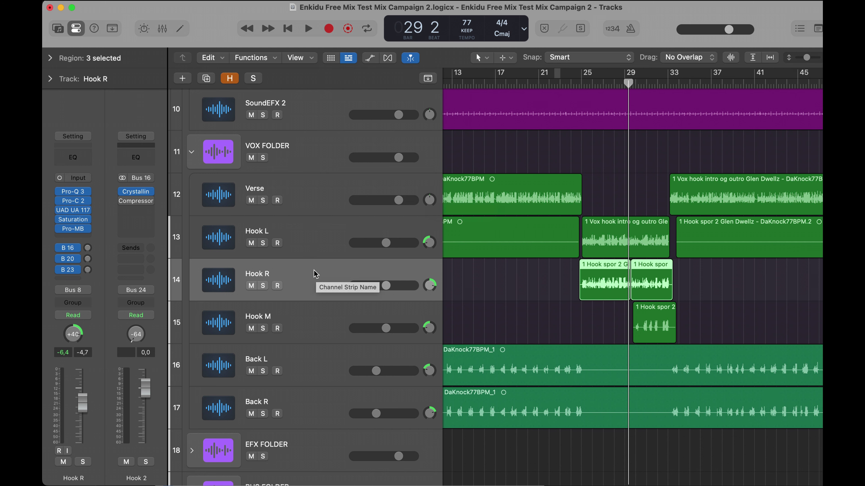
Loop bars 25 to 33 with Hook R soloed and raise its Bus 16 send to about -9.5 dB.
key("space")
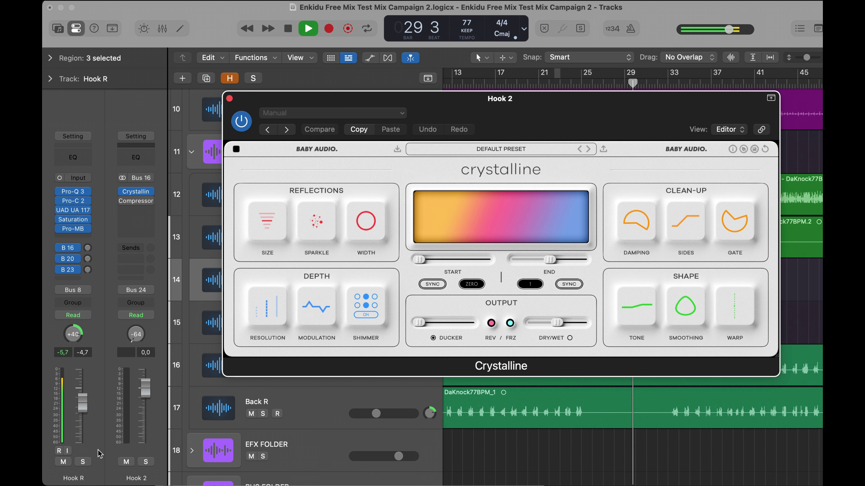
left_click(83, 462)
left_click_drag(566, 137, 563, 286)
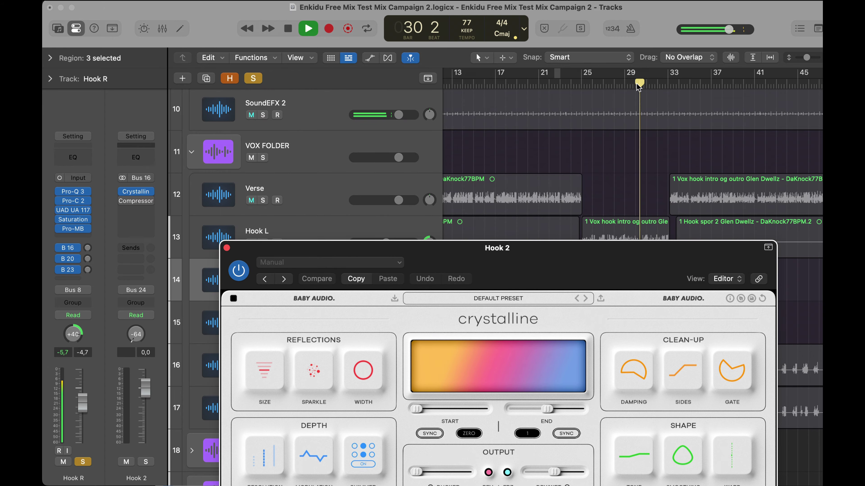
left_click_drag(638, 86, 670, 85)
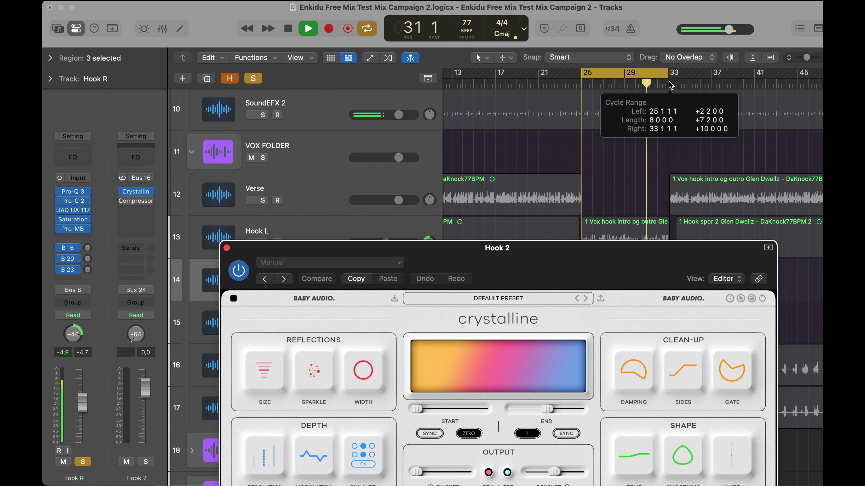
left_click_drag(605, 256, 516, 109)
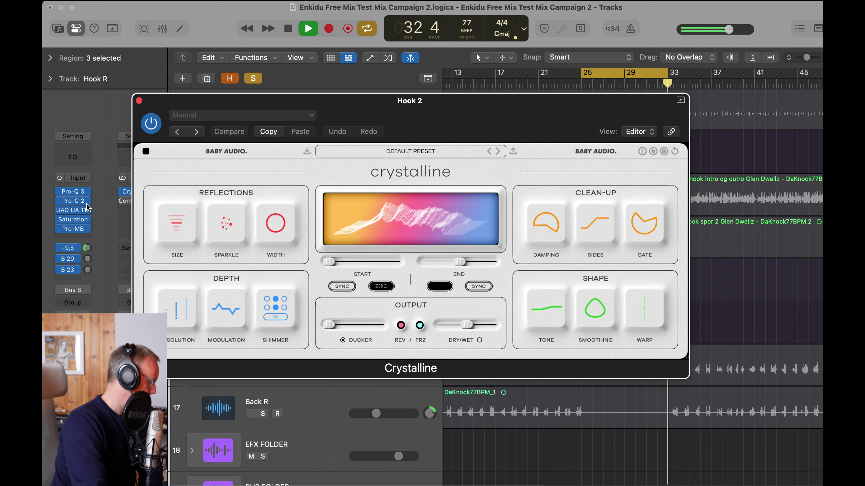
left_click_drag(270, 122, 367, 130)
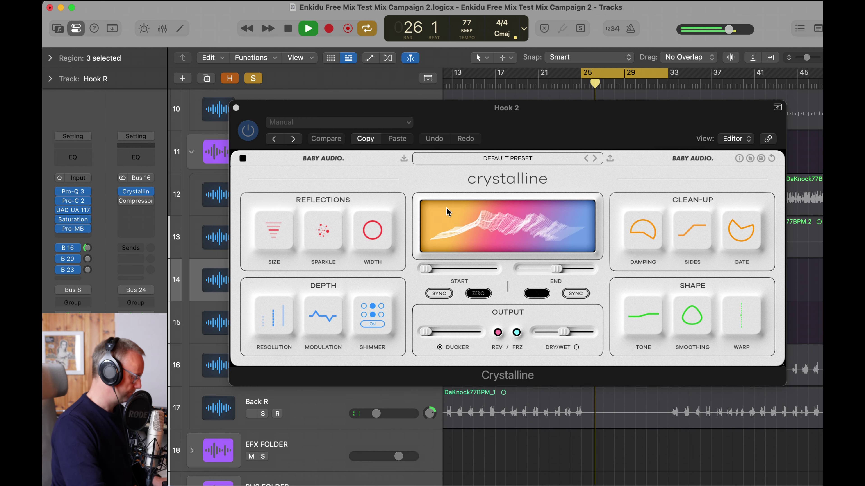
In Crystalline, reduce the reflections' Width to its minimum, raise Tone, and try Warp at -100 before setting it slightly positive.
left_click_drag(369, 255, 388, 302)
left_click_drag(628, 334, 674, 310)
left_click_drag(741, 317, 761, 409)
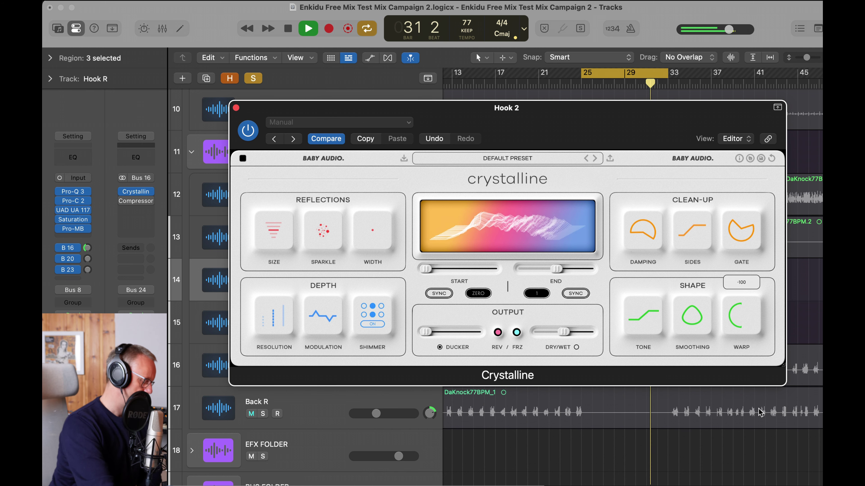
left_click_drag(738, 325, 752, 212)
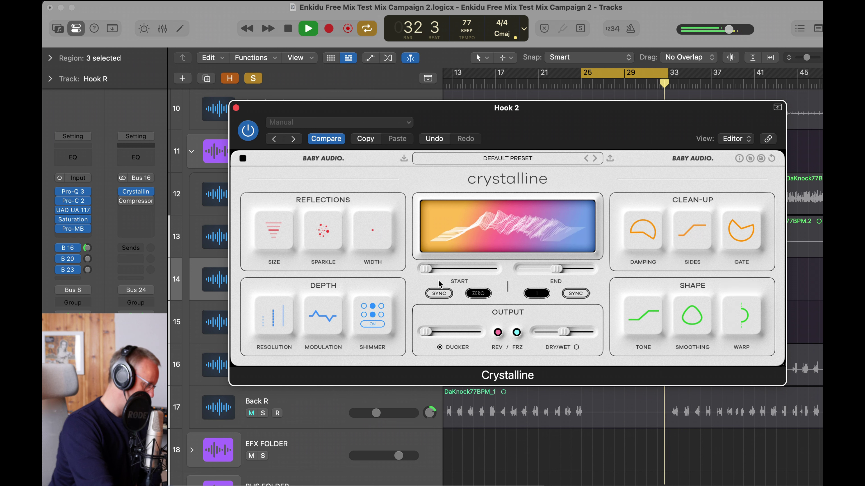
Set Crystalline's synced reverb start to 1/16 and raise its Dry/Wet to fully wet.
left_click(440, 293)
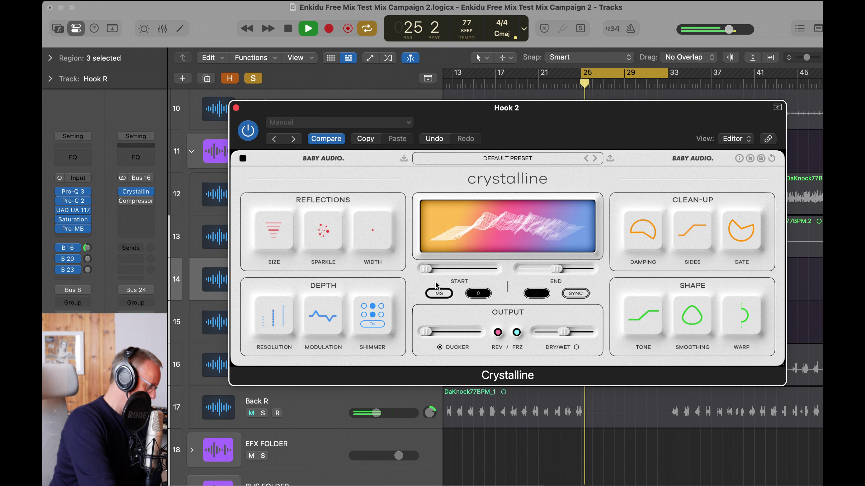
left_click(446, 293)
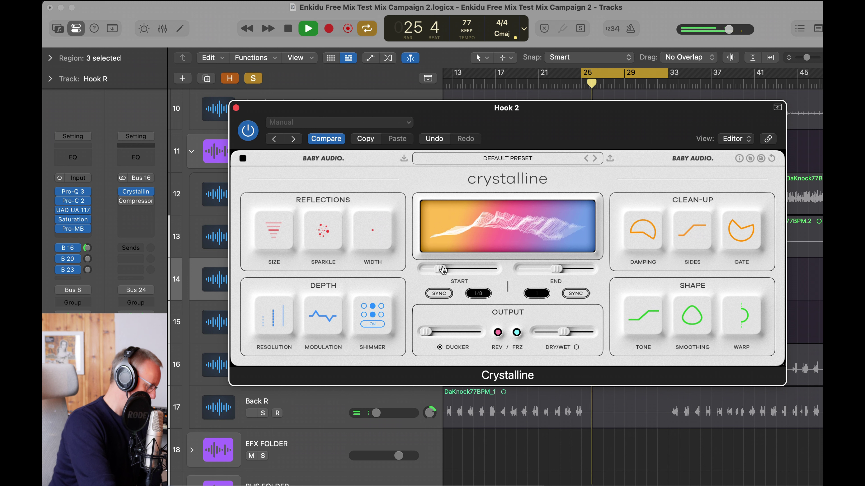
left_click_drag(442, 270, 430, 270)
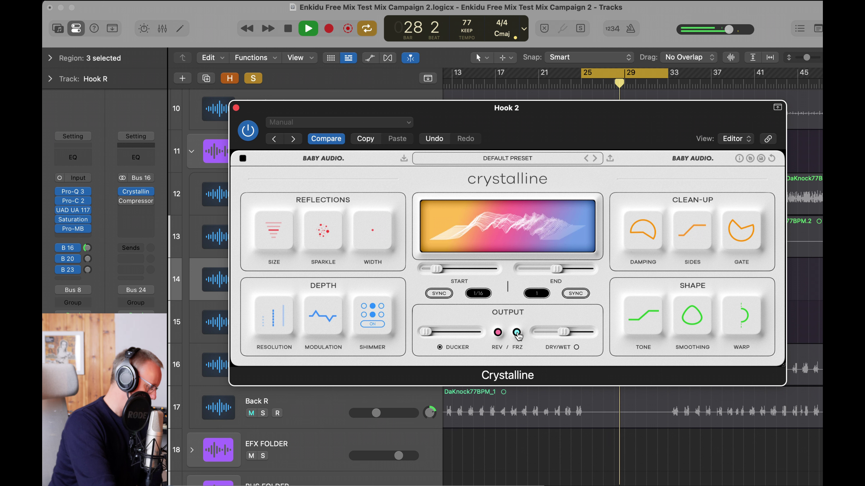
mouse_move(565, 335)
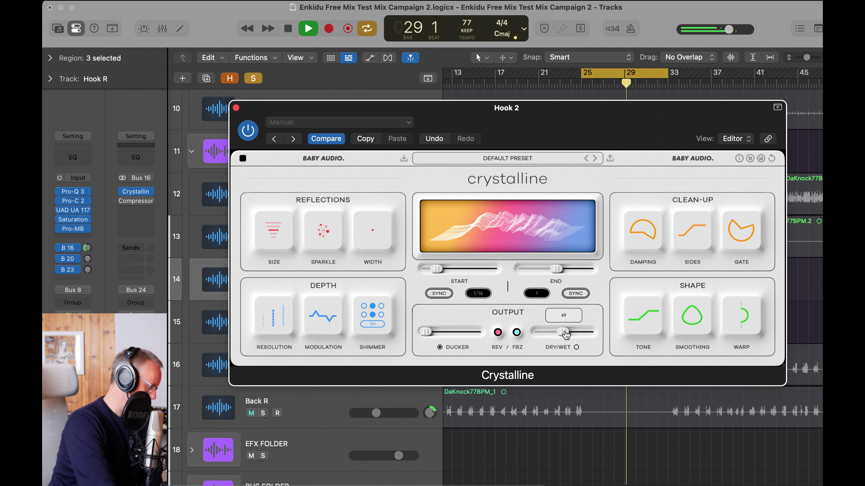
left_click_drag(567, 334, 609, 330)
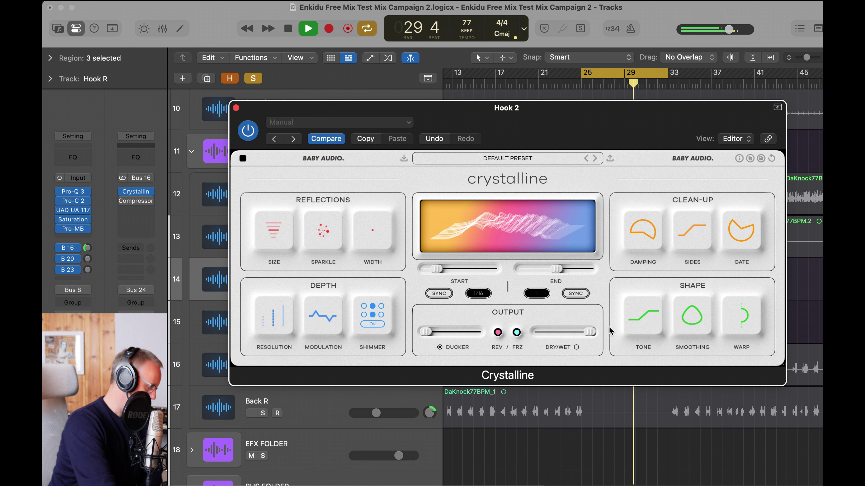
left_click(87, 254)
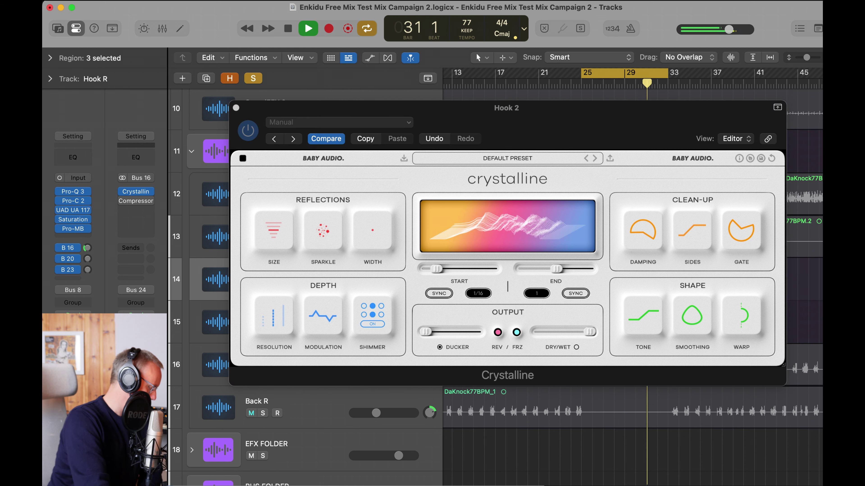
Try Crystalline's clean-up Gate and its reflections Size and Sparkle controls, and close the plug-in window.
left_click(695, 198)
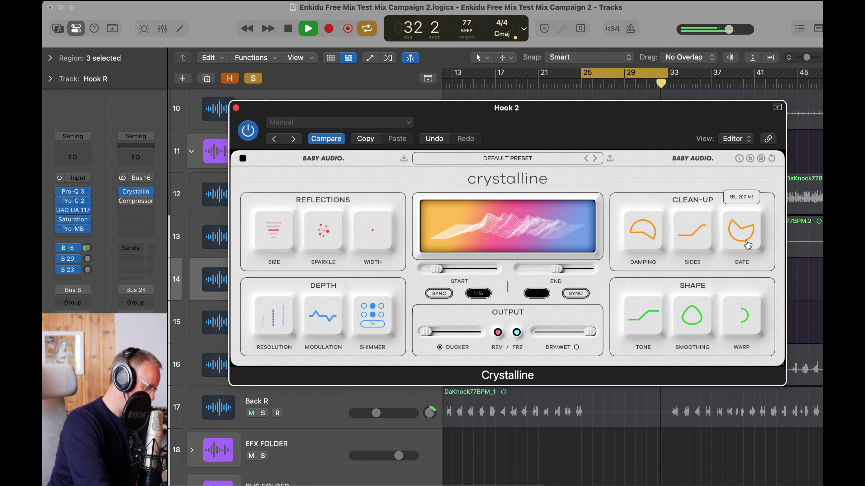
left_click_drag(746, 241, 749, 181)
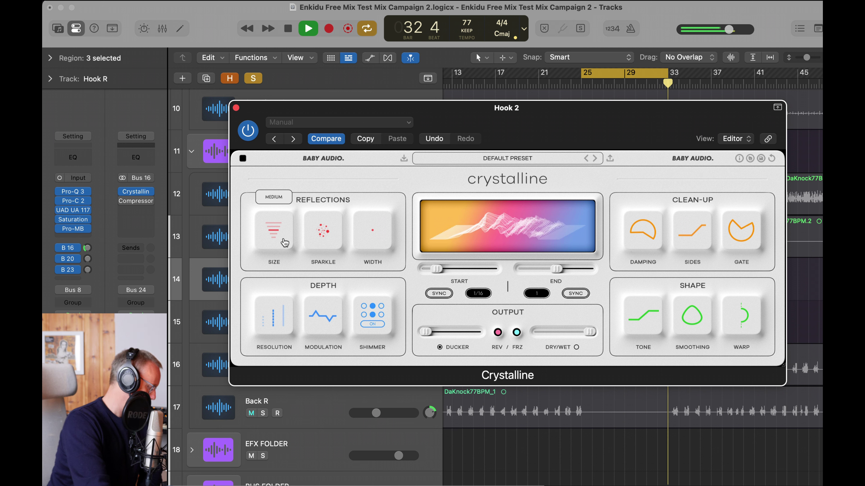
left_click(278, 234)
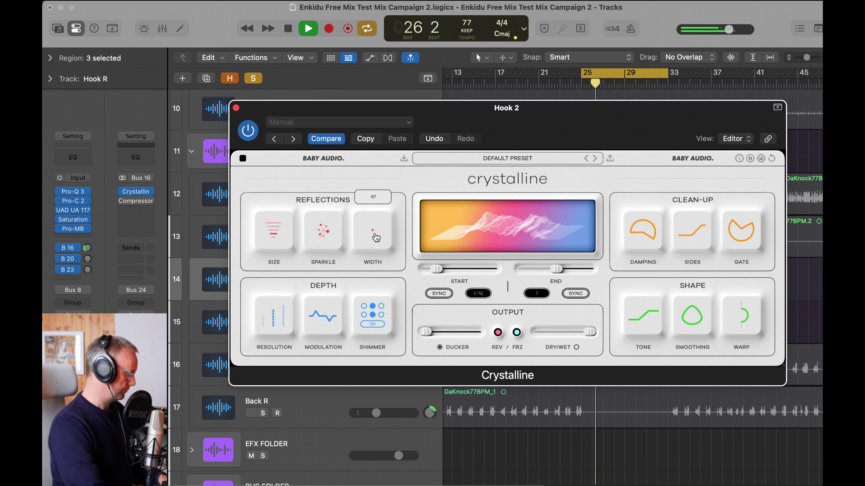
left_click_drag(322, 234, 336, 175)
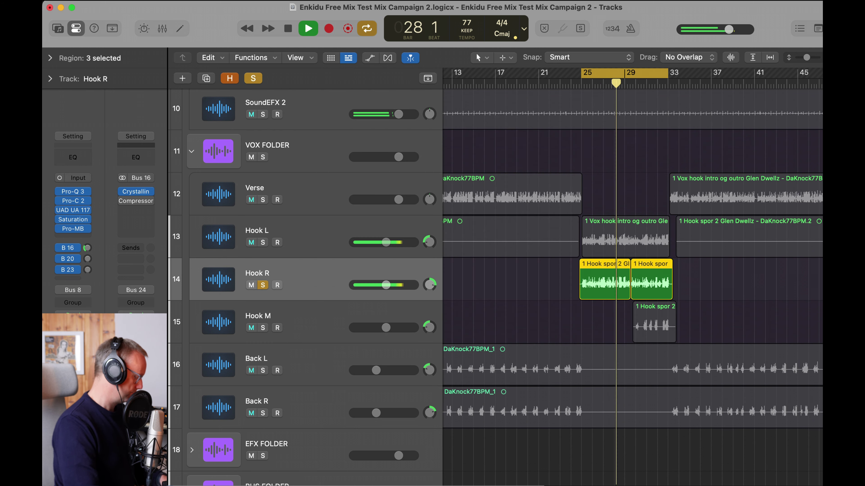
Compare Hook L and Hook R soloed together against the full mix, and return to the unsoloed mix.
key("s")
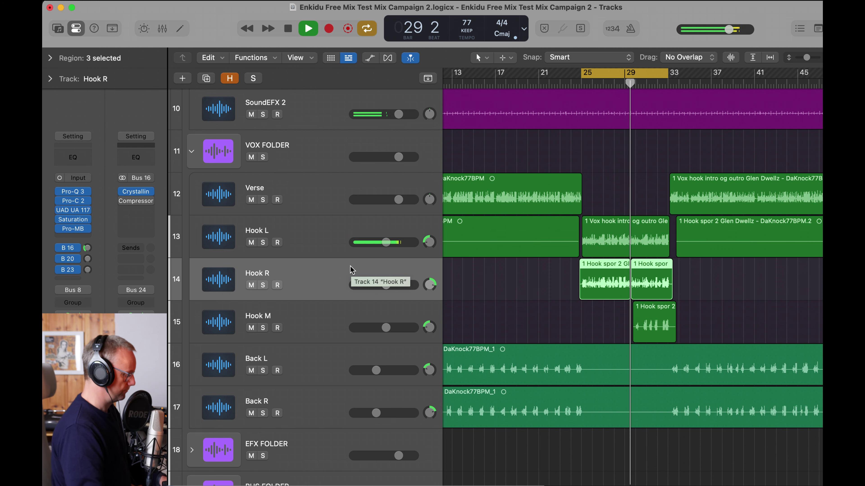
left_click(263, 285)
left_click(261, 243)
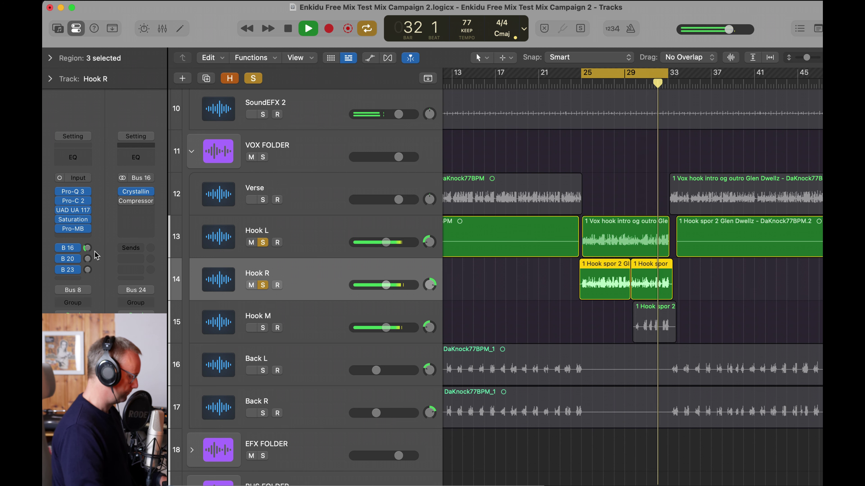
left_click(262, 285)
left_click(262, 243)
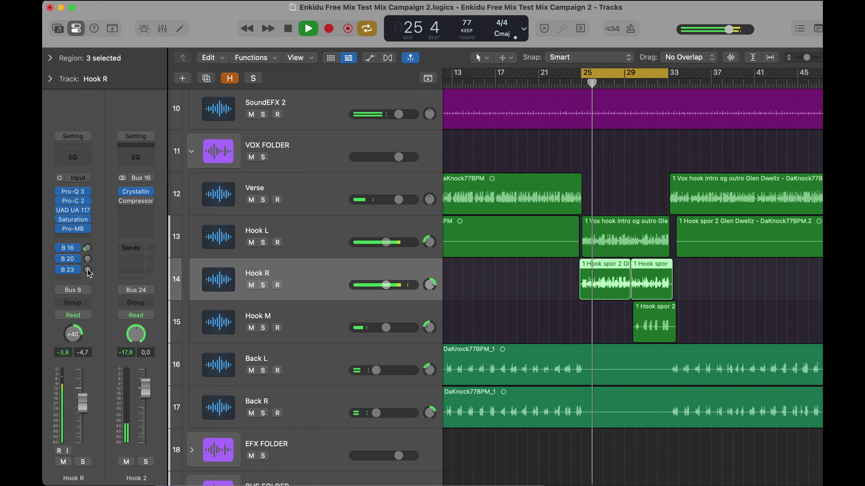
Reassign Hook R's third send from Bus 23 to Bus 17 and rename the Bus 17 channel as Hook DL R.
left_click(77, 271)
left_click(76, 270)
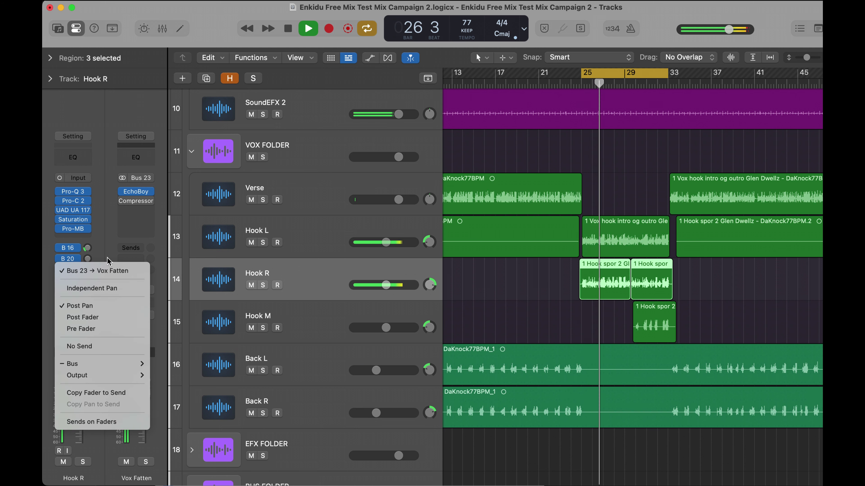
mouse_move(88, 363)
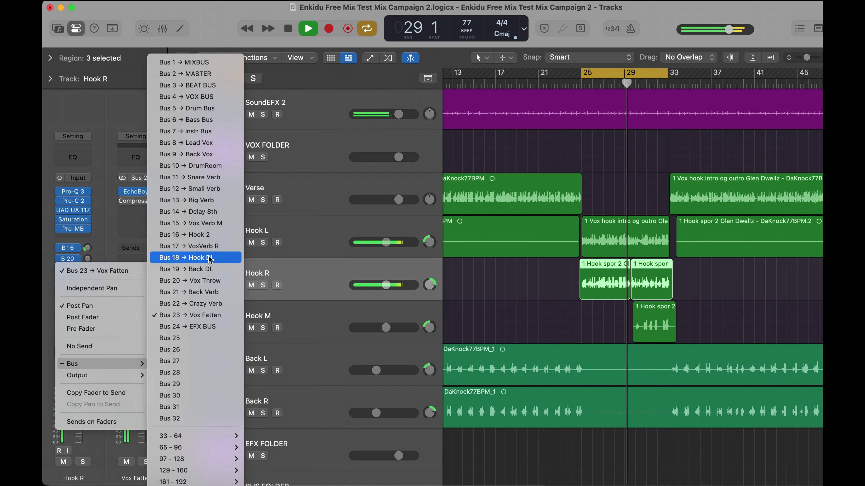
left_click(208, 247)
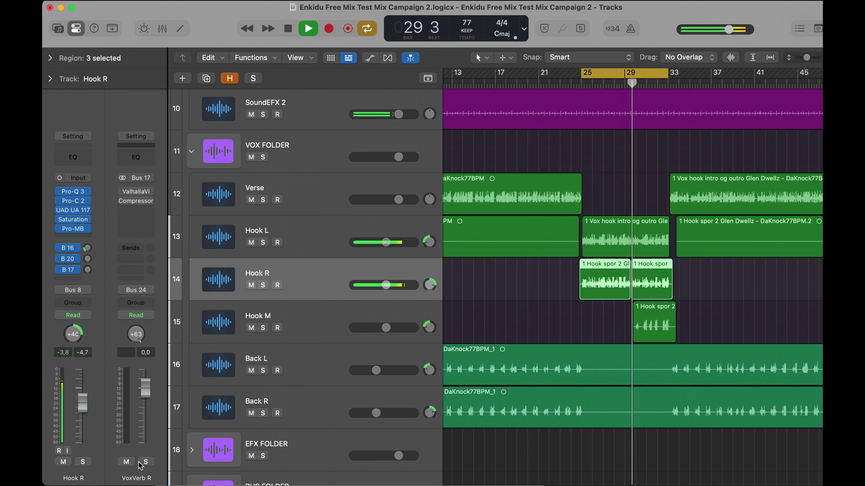
double_click(140, 478)
type("Hook")
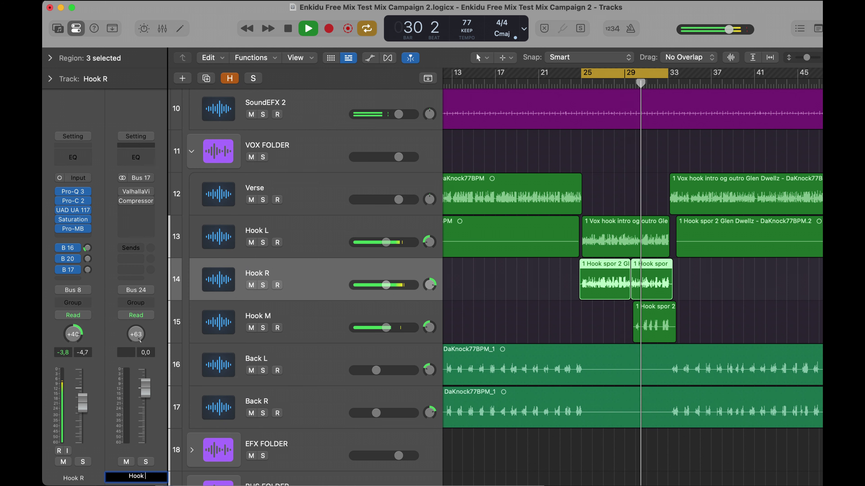
type(" DL R")
key("Return")
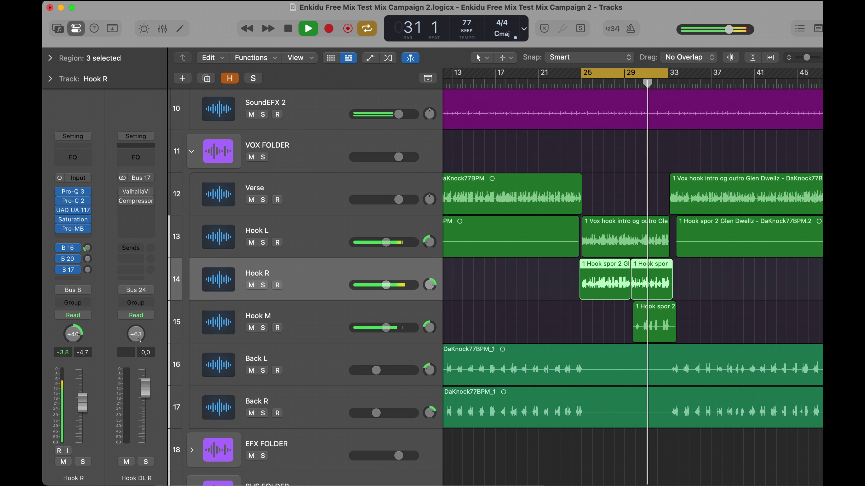
Stop playback and replace ValhallaVintageVerb on the Hook DL R channel with the stereo version of BABY Audio's Comeback Kid.
key("space")
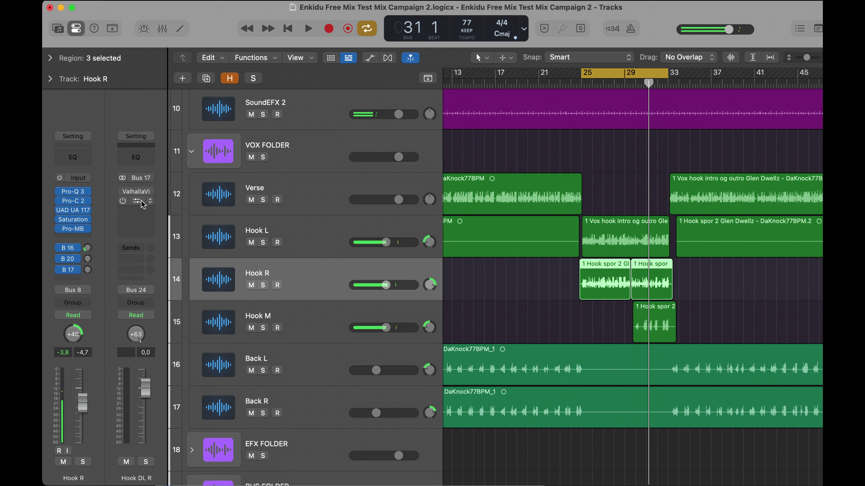
left_click(147, 193)
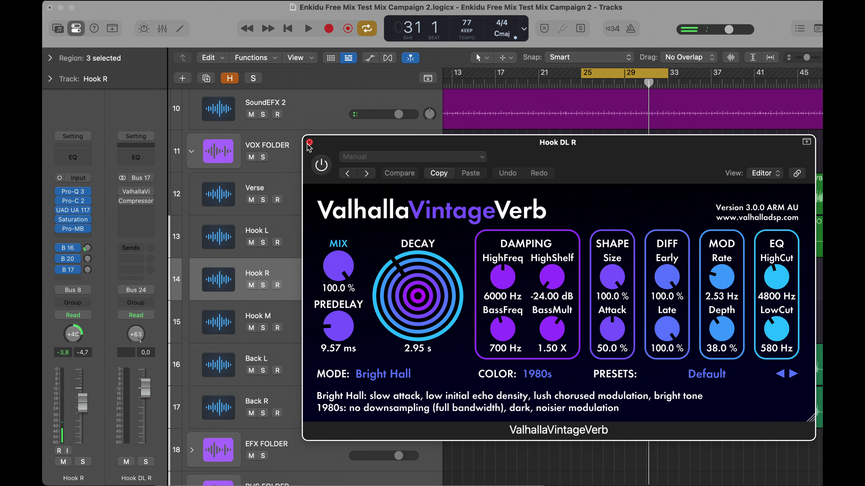
left_click(308, 142)
left_click(150, 191)
mouse_move(192, 303)
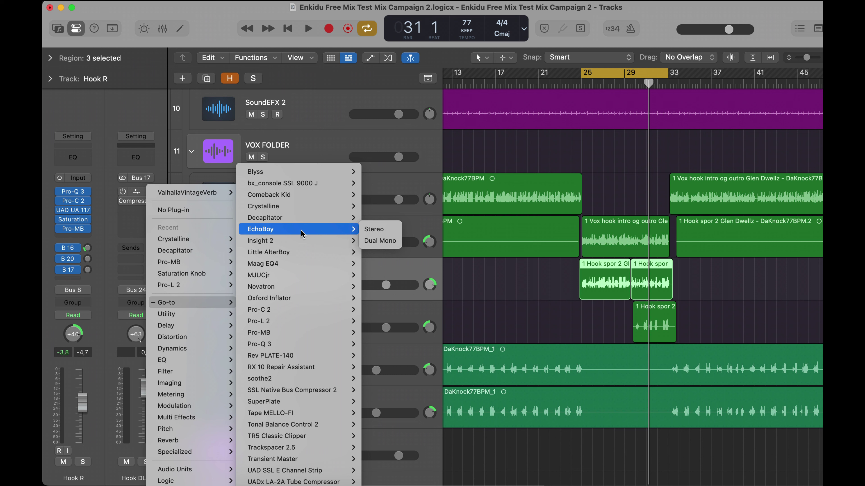
mouse_move(294, 208)
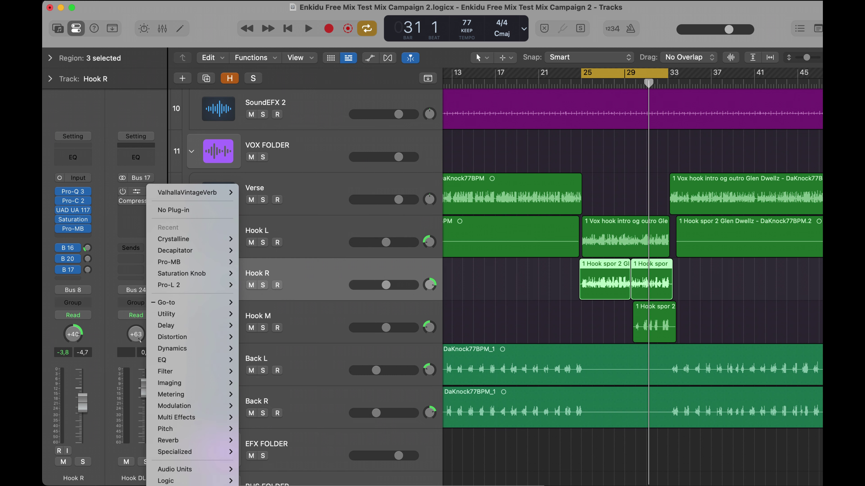
mouse_move(191, 470)
mouse_move(269, 137)
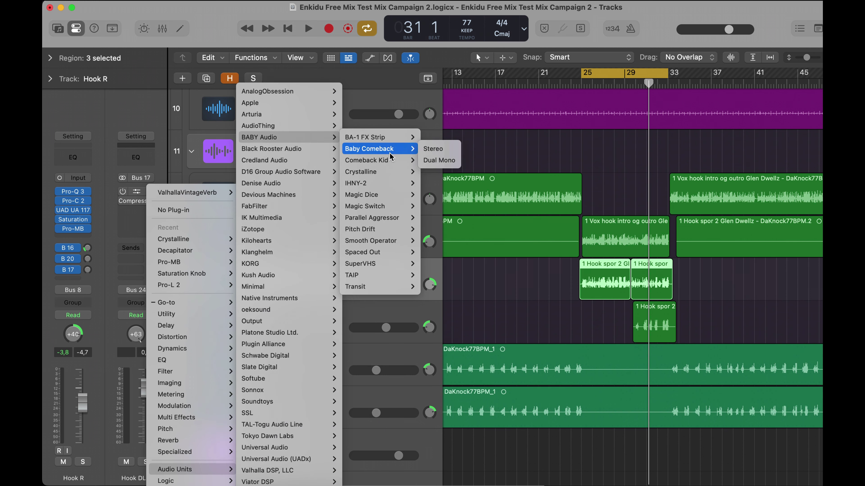
mouse_move(400, 163)
left_click(433, 160)
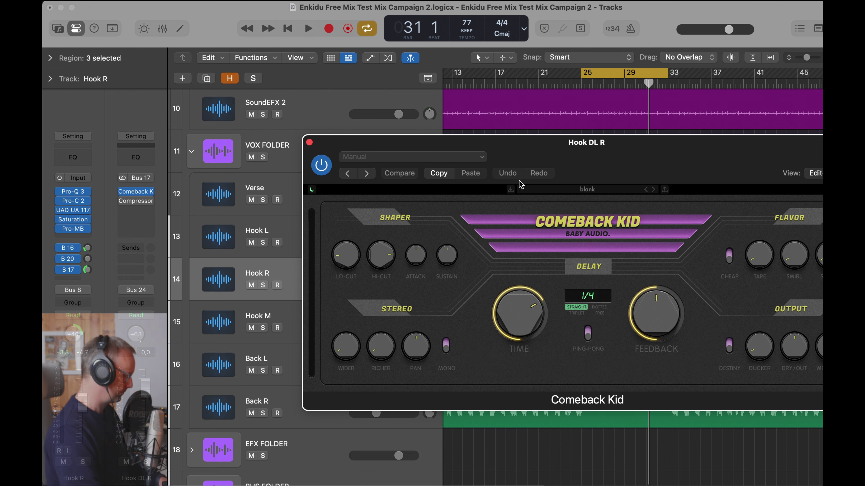
Play bars 25 to 33 with Hook R soloed, narrow Comeback Kid's low and high cuts, and set the delay time to 1/8.
key("s")
key("space")
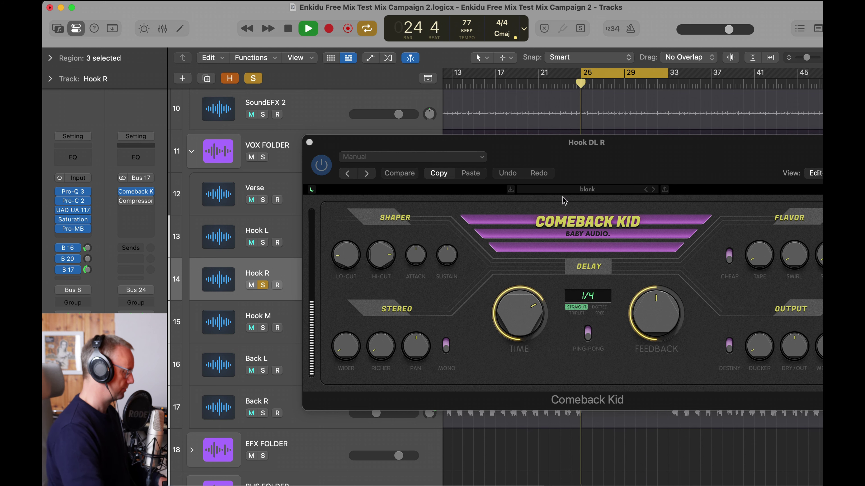
left_click_drag(568, 178, 545, 114)
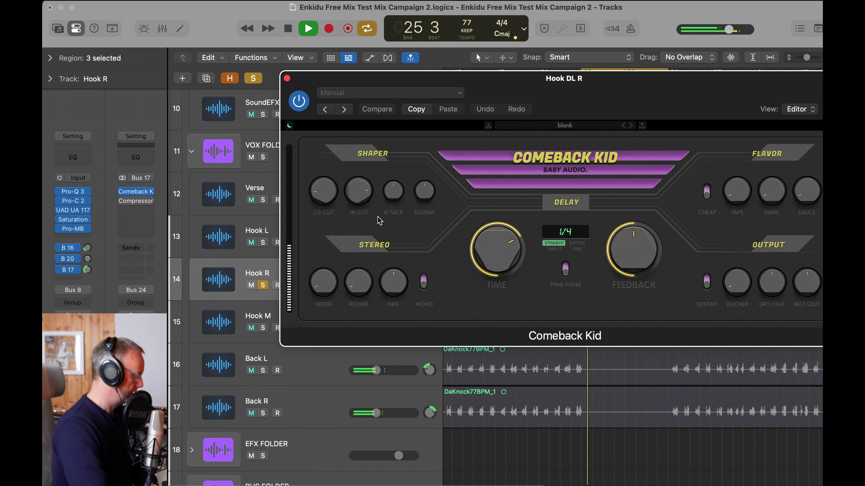
mouse_move(340, 217)
left_click_drag(339, 217, 339, 178)
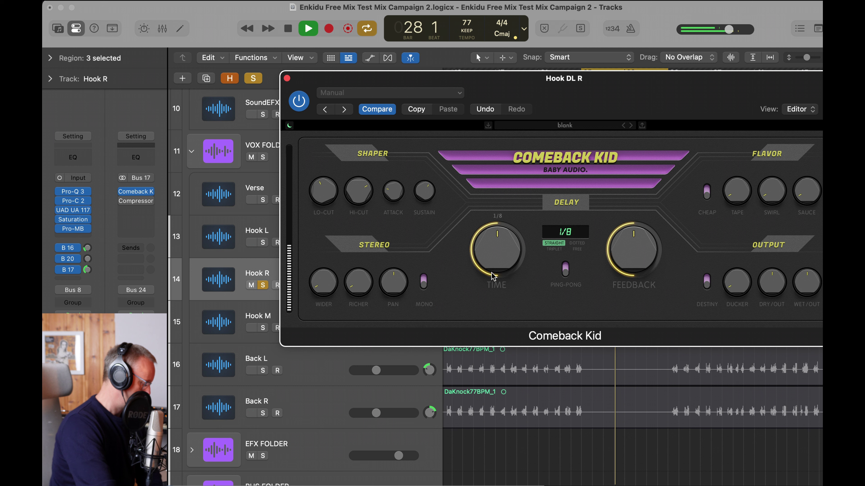
Raise Comeback Kid's Richer slightly and test Tape at 83 before reducing it.
left_click(565, 269)
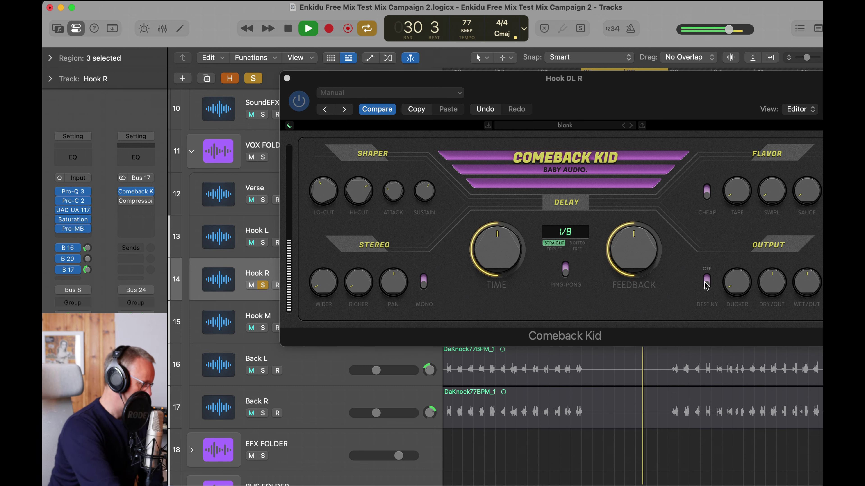
left_click_drag(358, 289, 369, 262)
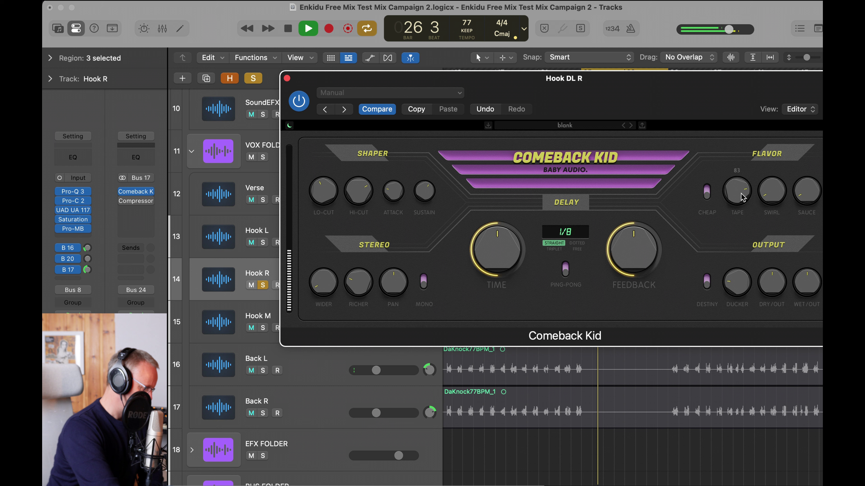
left_click_drag(741, 212, 745, 259)
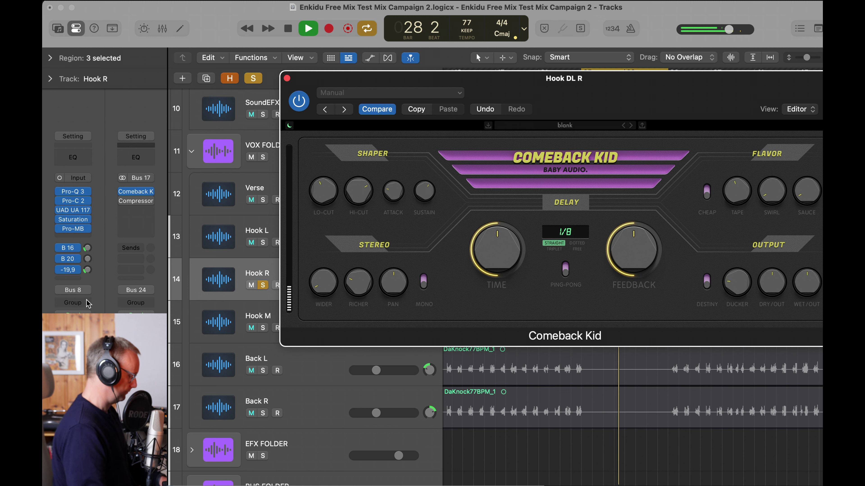
Raise Hook R's Bus 17 send to about -11.4 dB and, with Hook L also soloed, increase Comeback Kid's Ducker to 90.
left_click(100, 299)
left_click(263, 243)
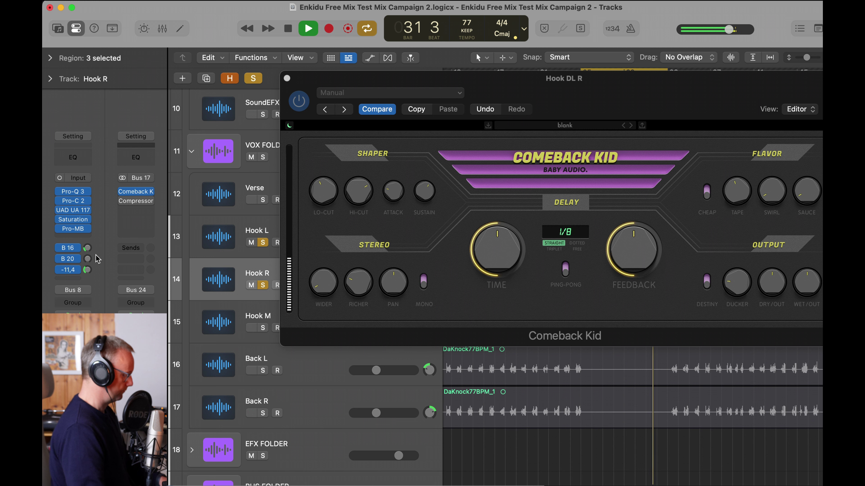
left_click_drag(736, 293, 716, 189)
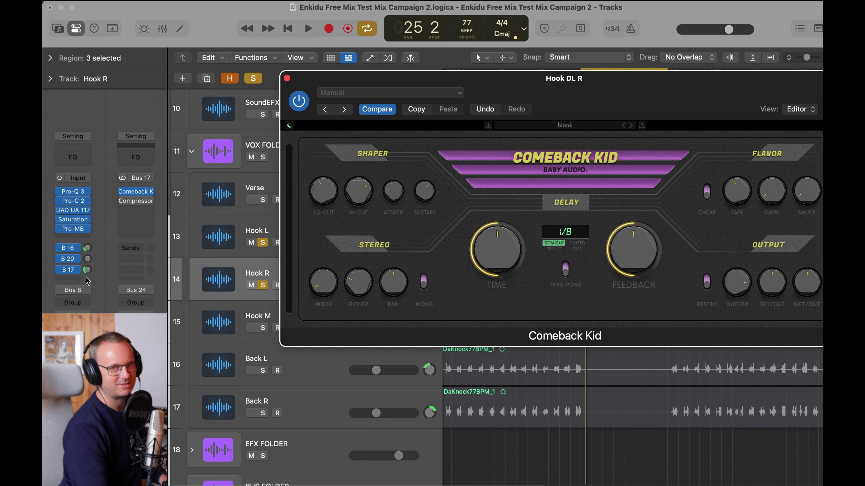
Check the Compressor's side-chain setting on Hook DL R, close the plug-in windows, and play the full mix from bar 25.
left_click(138, 202)
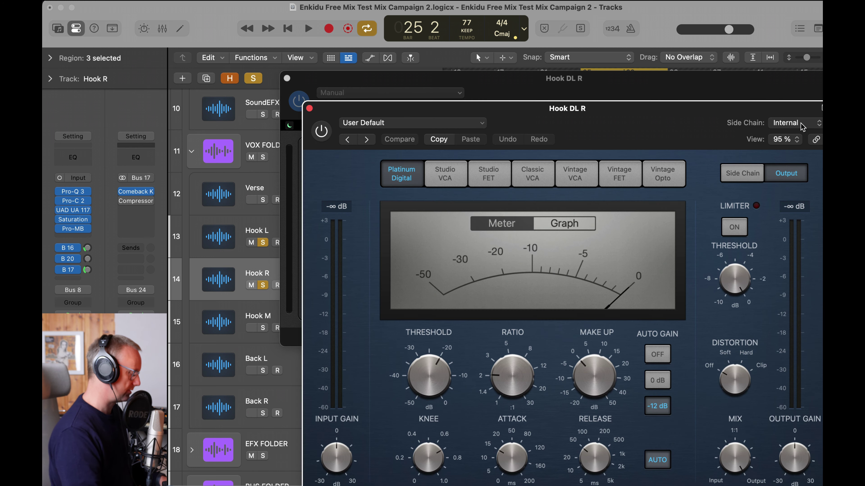
left_click(309, 109)
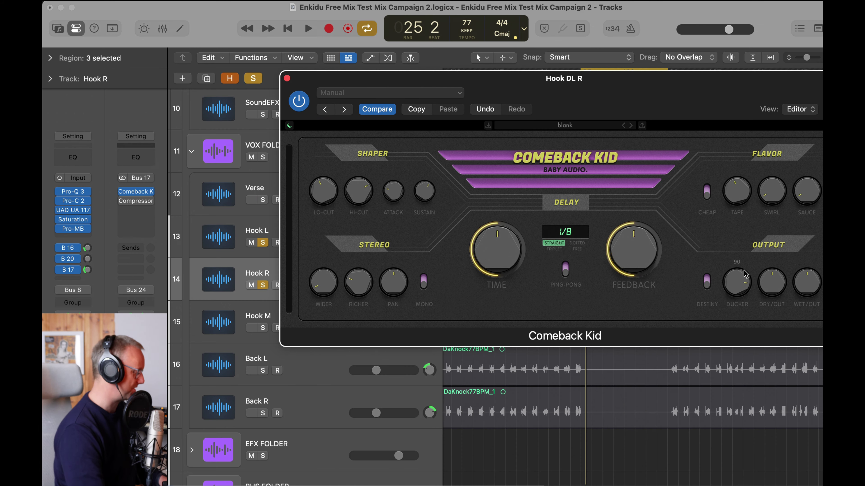
left_click(287, 77)
key("space")
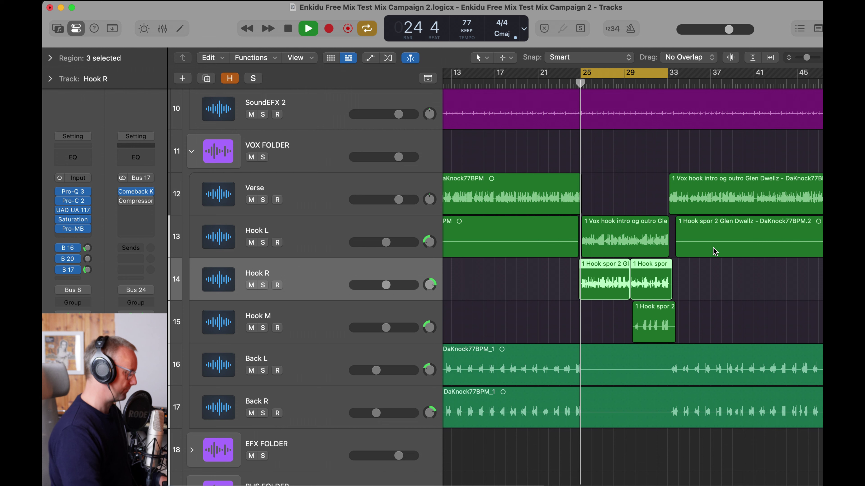
Clear the region selection, turn off cycling and fit all tracks in the arrangement view while the hook plays.
left_click(703, 289)
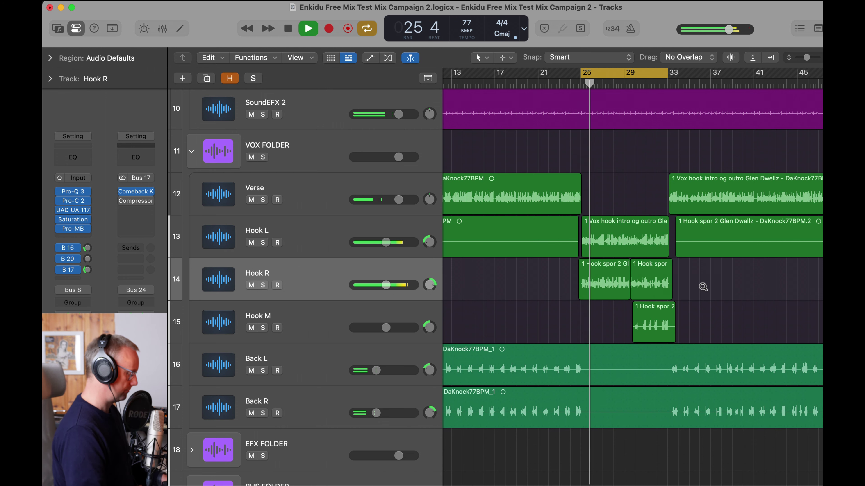
key("super+Down")
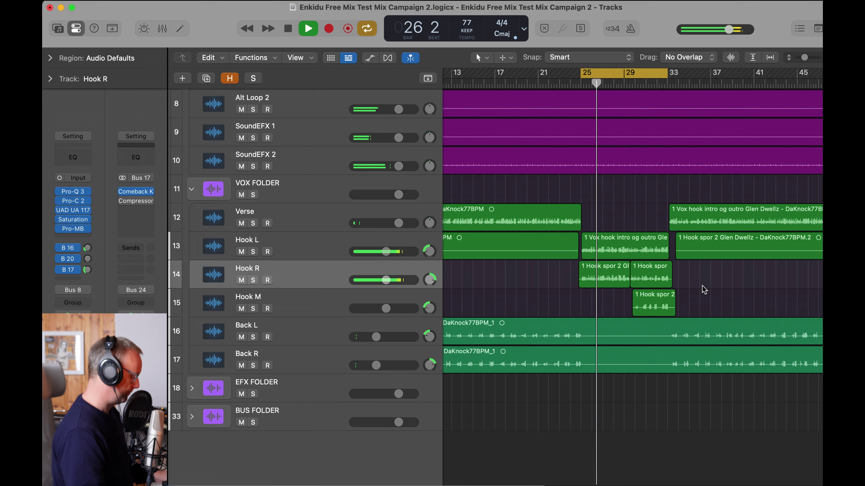
key("super+Left")
key("super+Left")
key("super+Up")
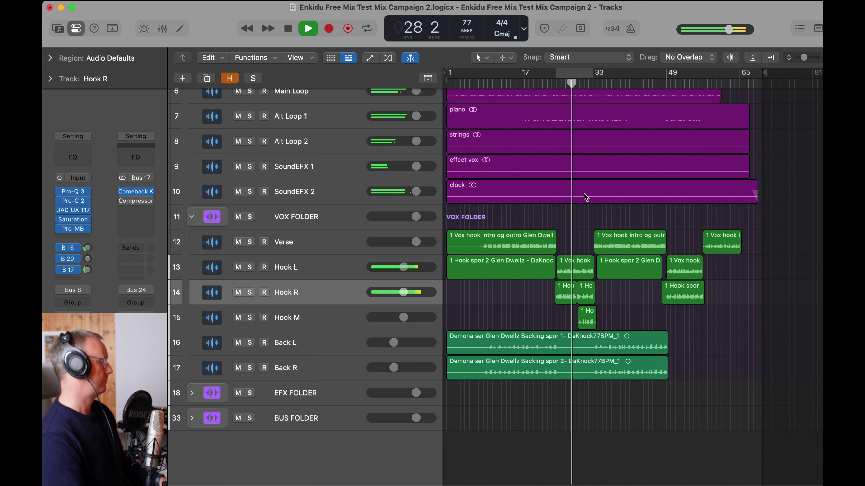
key("super+Down")
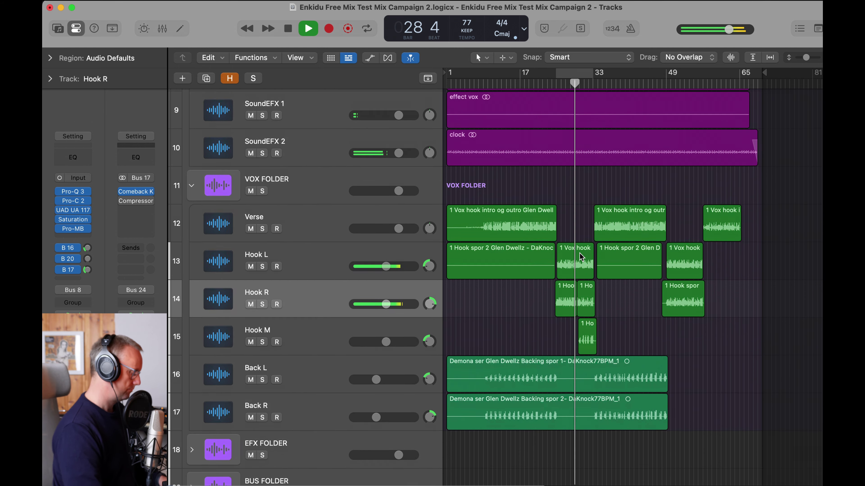
key("super+Up")
key("super+Up")
key("super+Up")
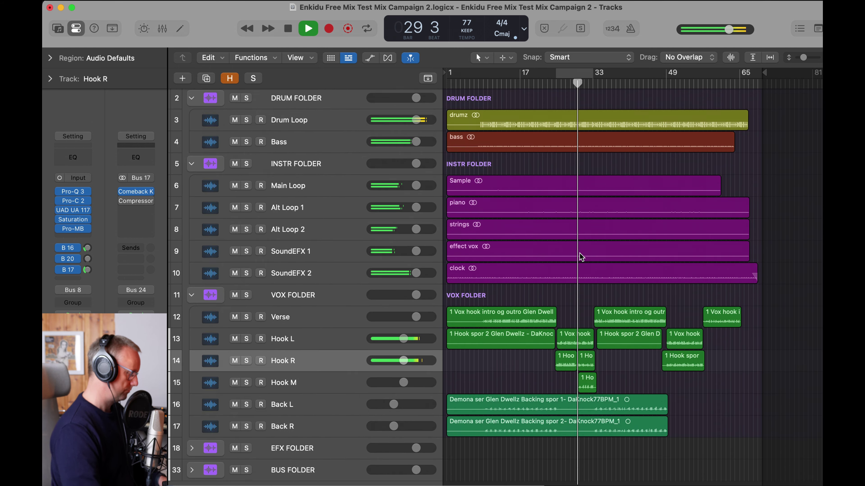
key("super+Up")
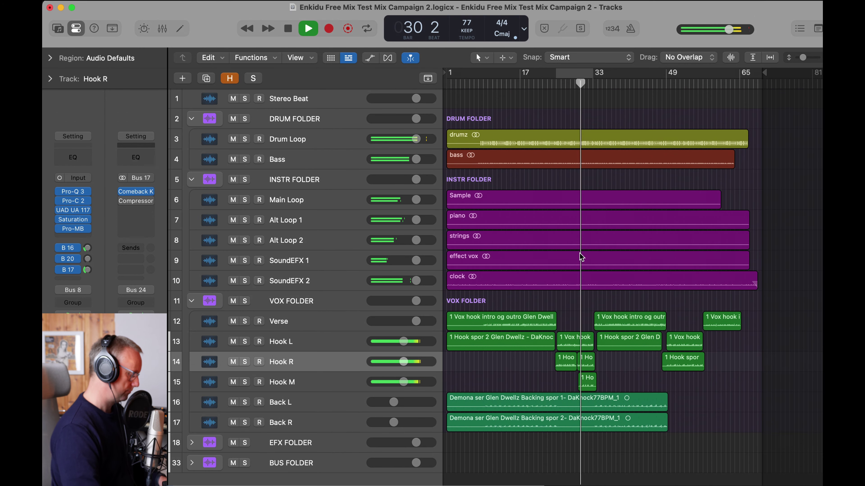
Play the full mix from bar 5 and examine the Verse track enlarged through the intro and first verse.
key("Return")
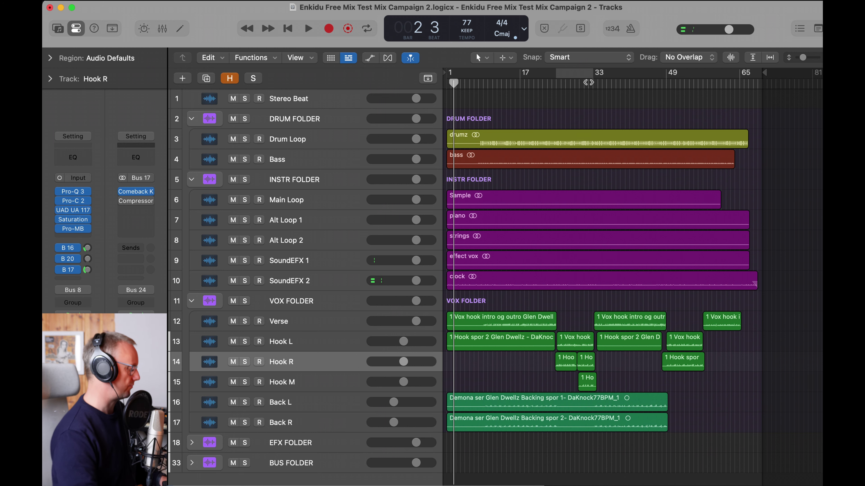
left_click_drag(475, 86, 469, 88)
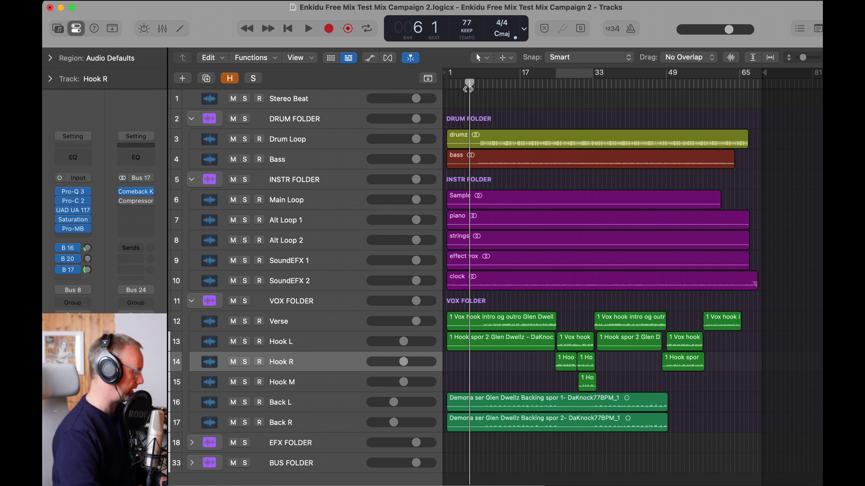
scroll(479, 102, "right", 5)
scroll(478, 102, "up", 5)
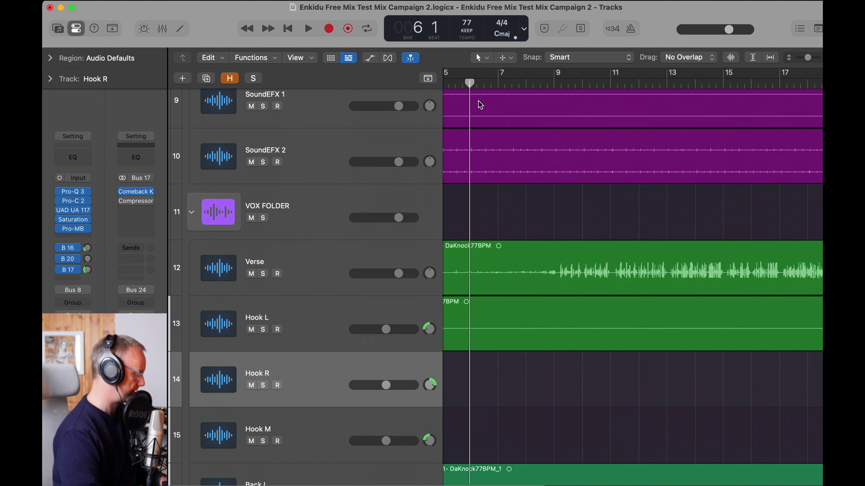
scroll(479, 102, "left", 3)
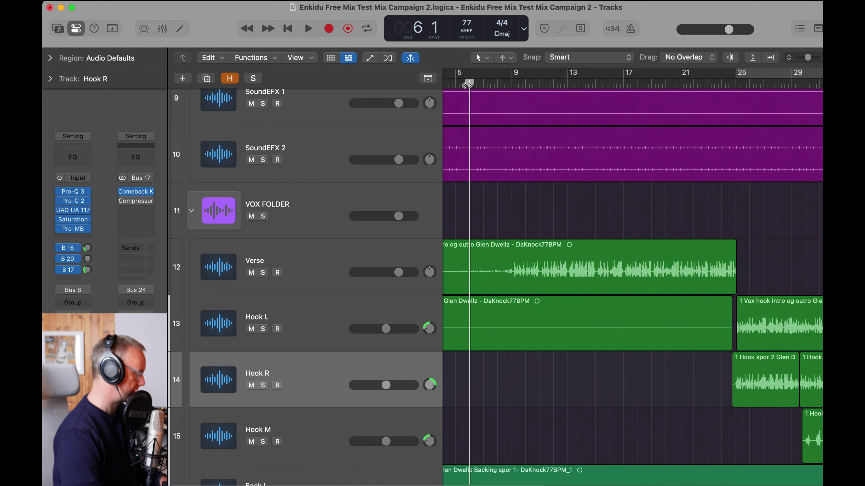
key("comma")
key("space")
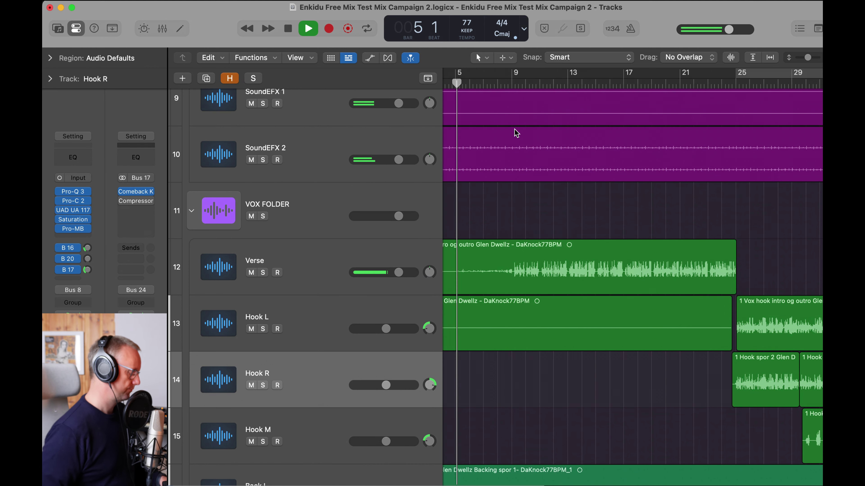
key("super+Right")
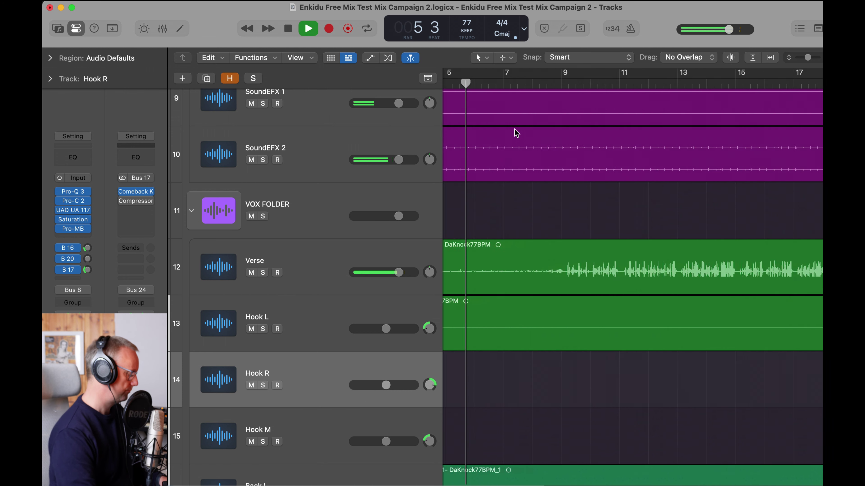
key("super+Down")
key("super+Down")
key("super+Down")
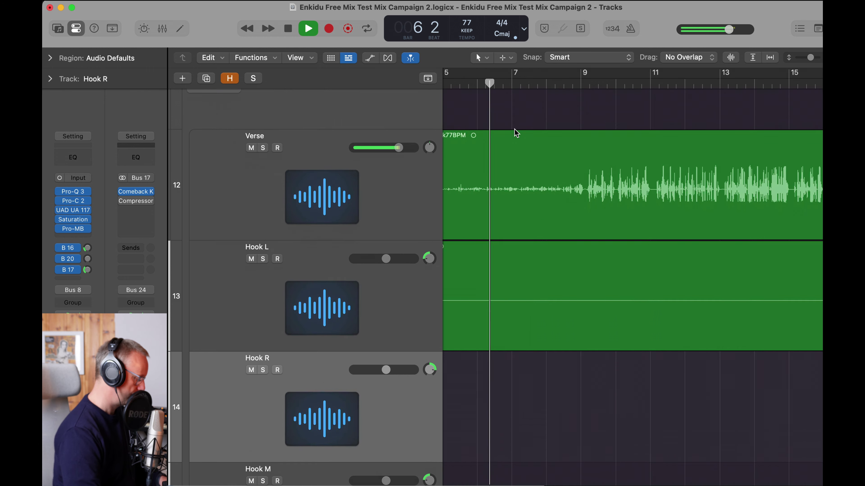
key("super+Left")
key("super+Up")
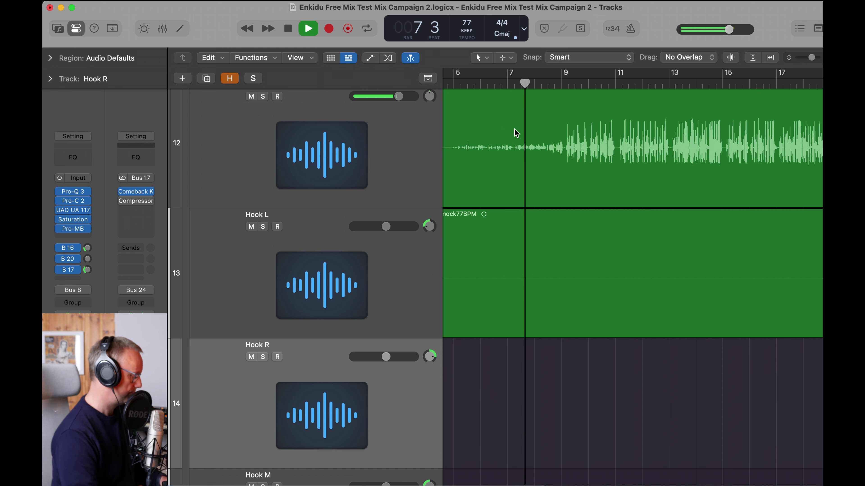
key("super+Left")
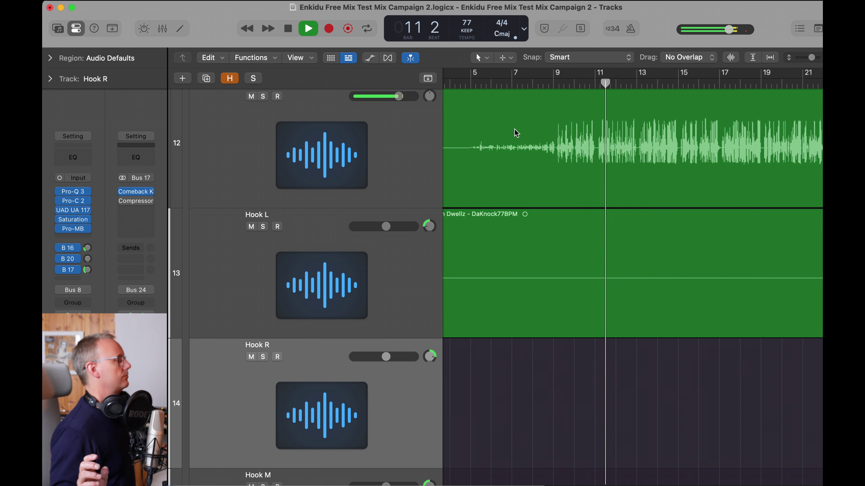
Lower the Verse's Bus 23 send with the track soloed, and unsolo it to hear the full mix up to bar 43.
left_click(423, 150)
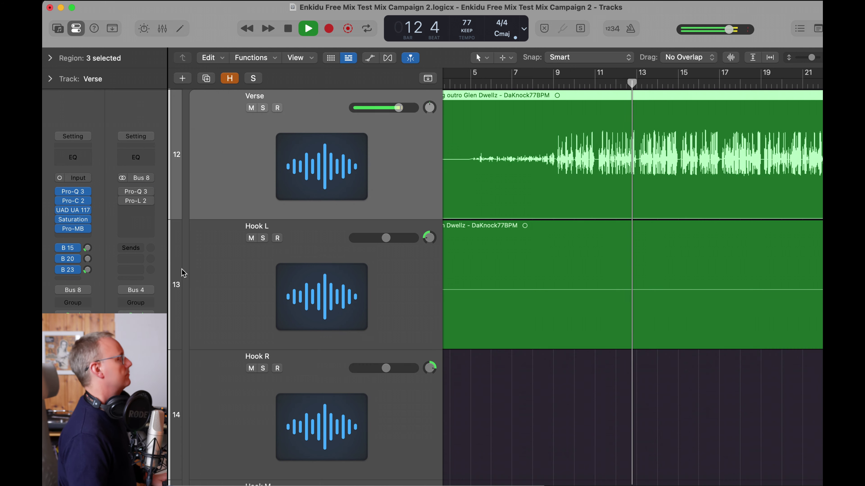
left_click(88, 271)
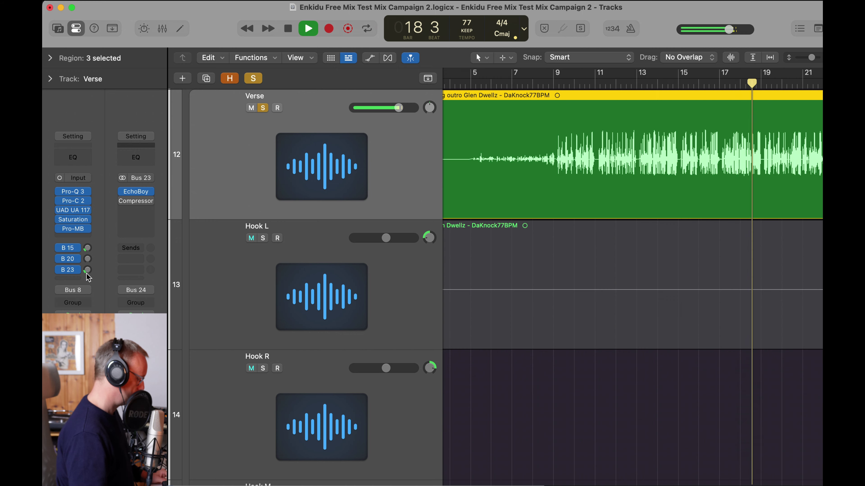
left_click_drag(86, 274, 87, 282)
key("s")
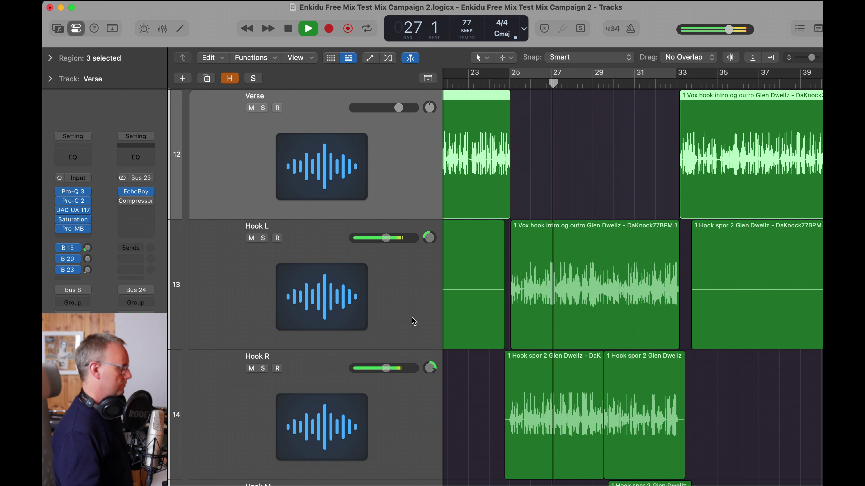
left_click(551, 149)
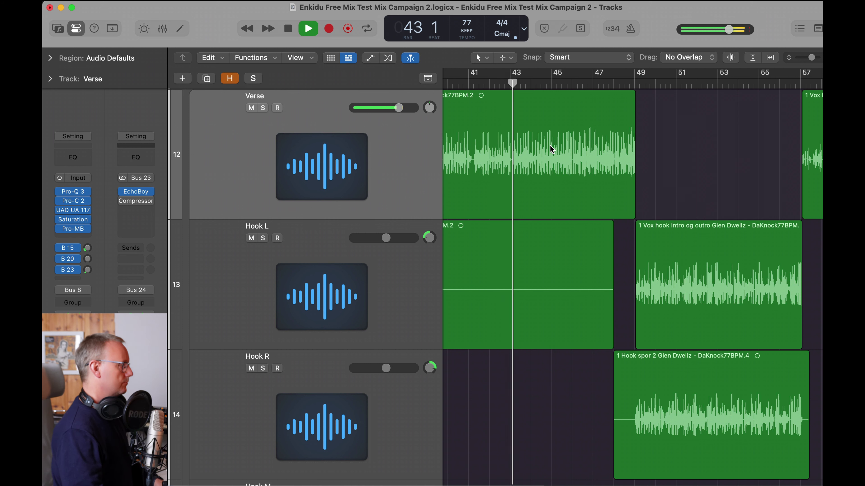
key("space")
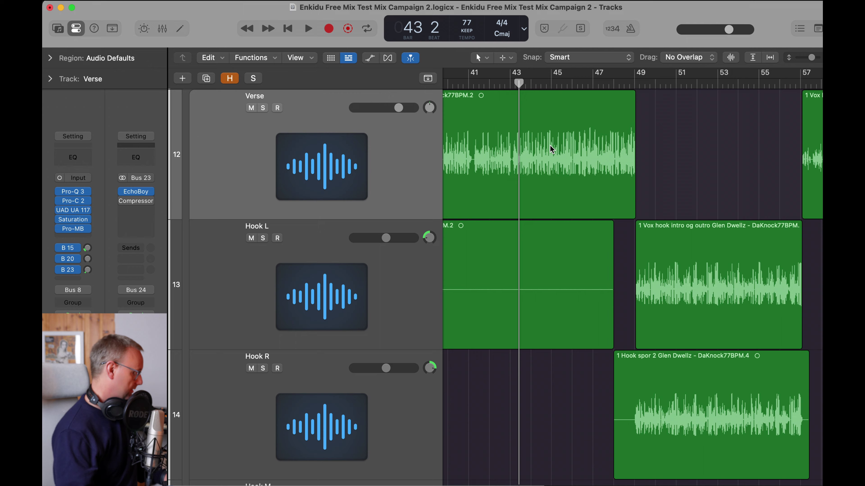
Open the mixer with the BUS FOLDER expanded, reset the peak readings and play from bar 43 to check MIXBUS, MASTER and output levels.
key("x")
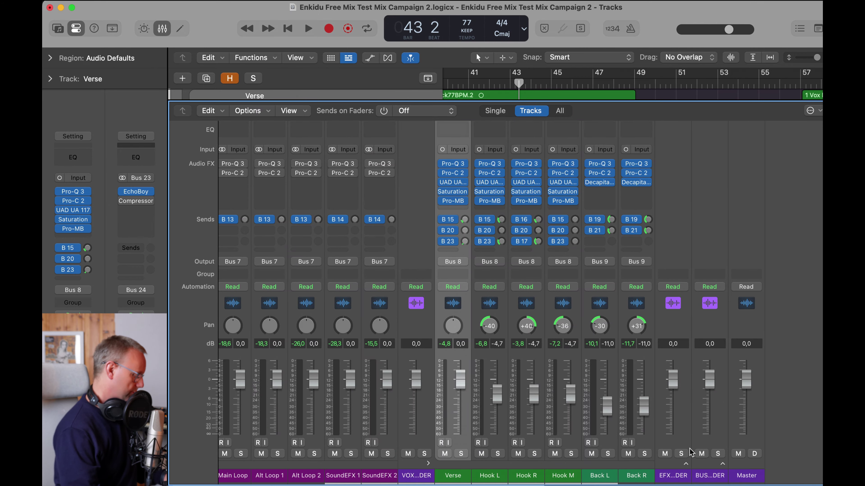
left_click(723, 466)
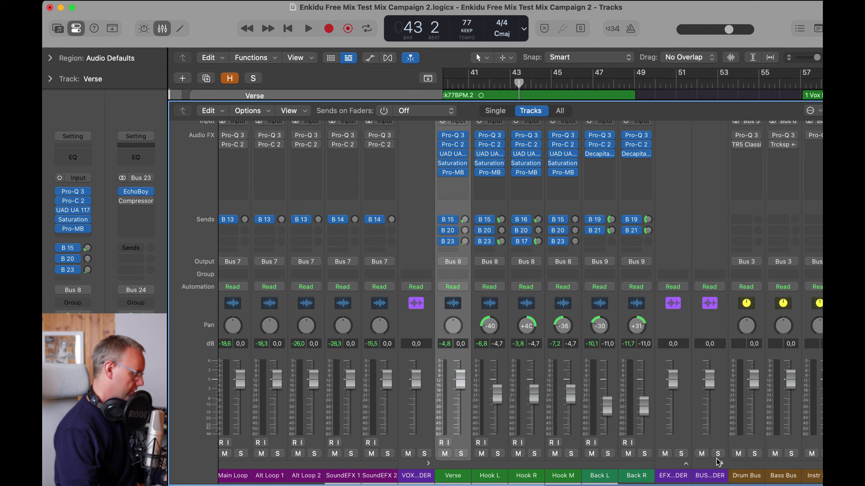
scroll(718, 462, "right", 10)
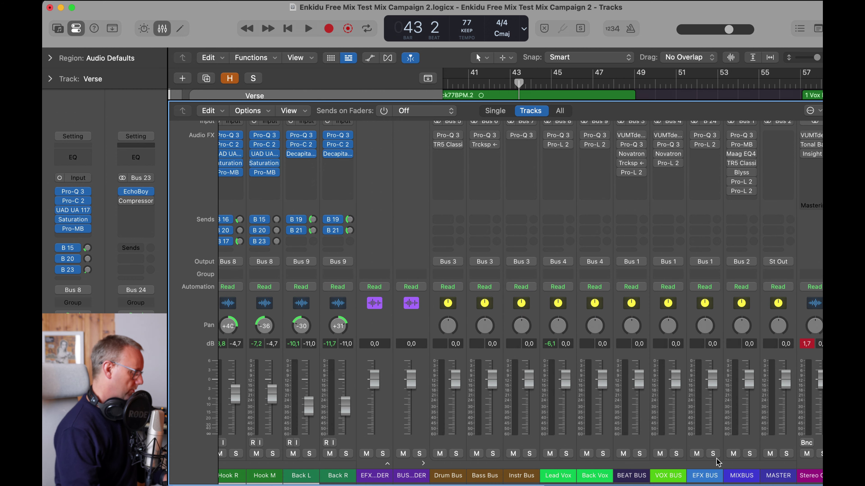
left_click(807, 344)
key("space")
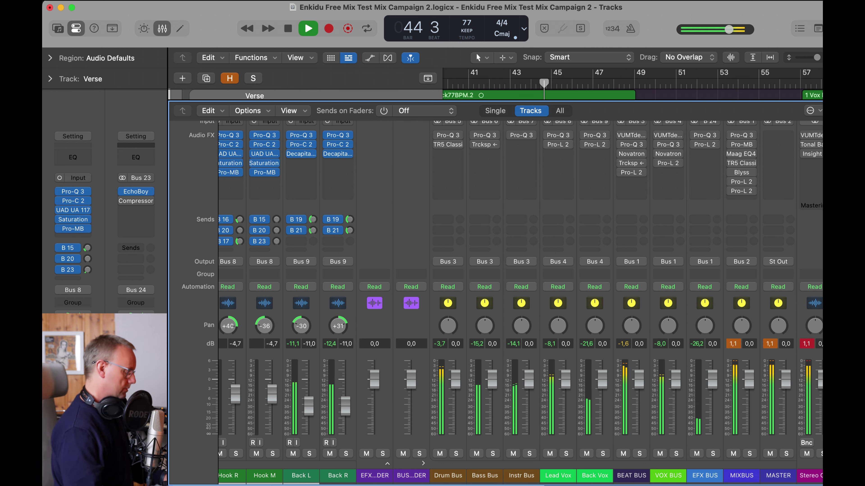
key("space")
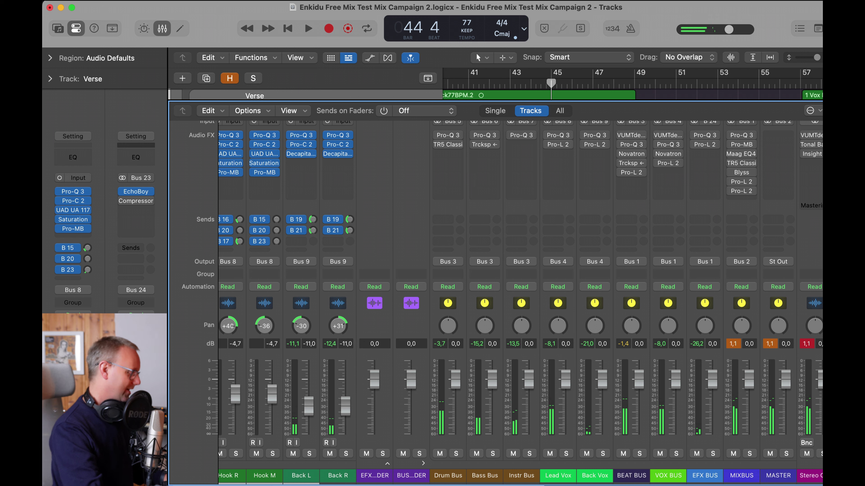
left_click(733, 344)
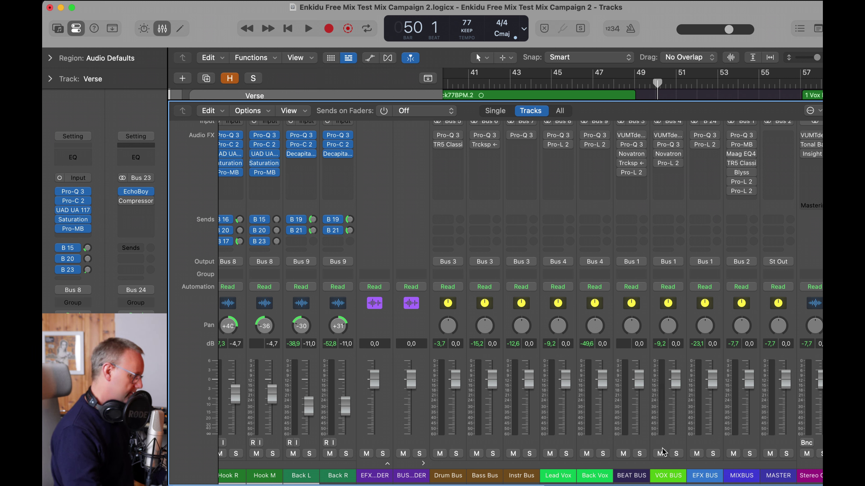
Set the BEAT BUS, VOX BUS and EFX BUS faders to -3.0 dB, playing from around bar 50 to check the levels.
left_click_drag(633, 446, 667, 444)
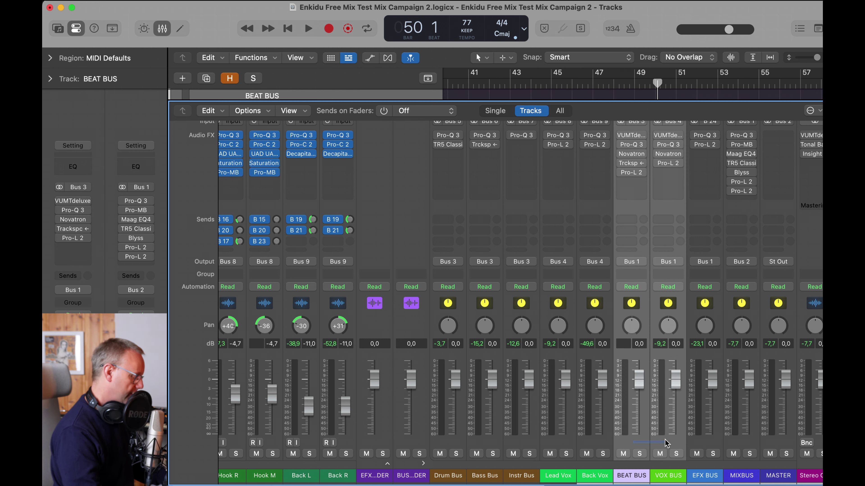
left_click_drag(638, 378, 638, 389)
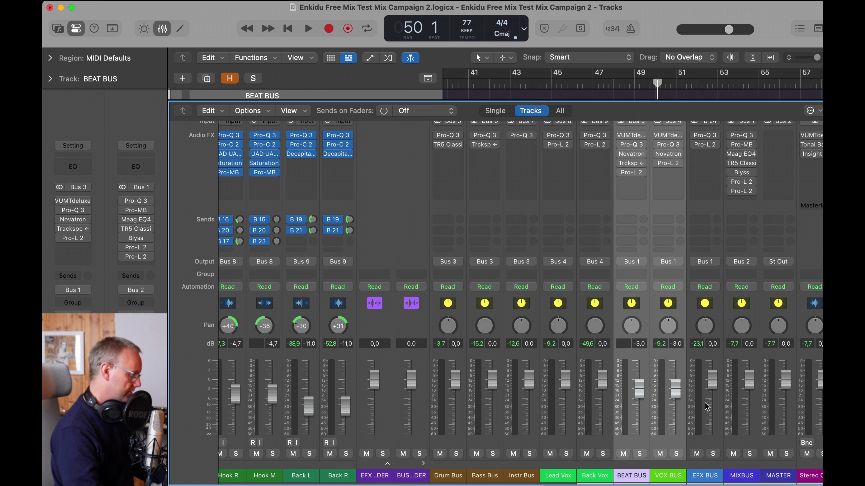
key("space")
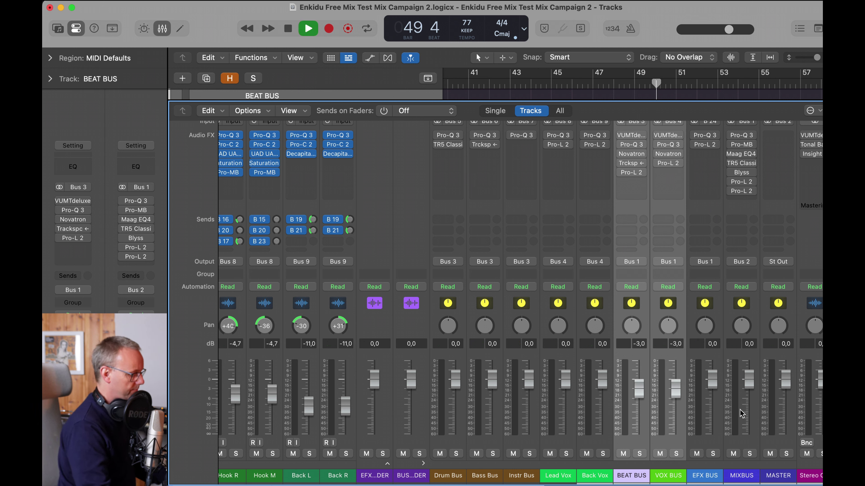
left_click_drag(712, 379, 713, 389)
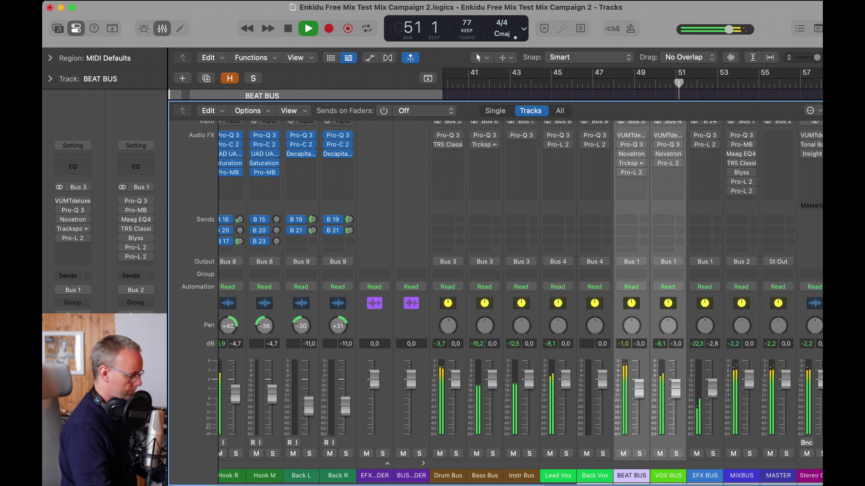
key("space")
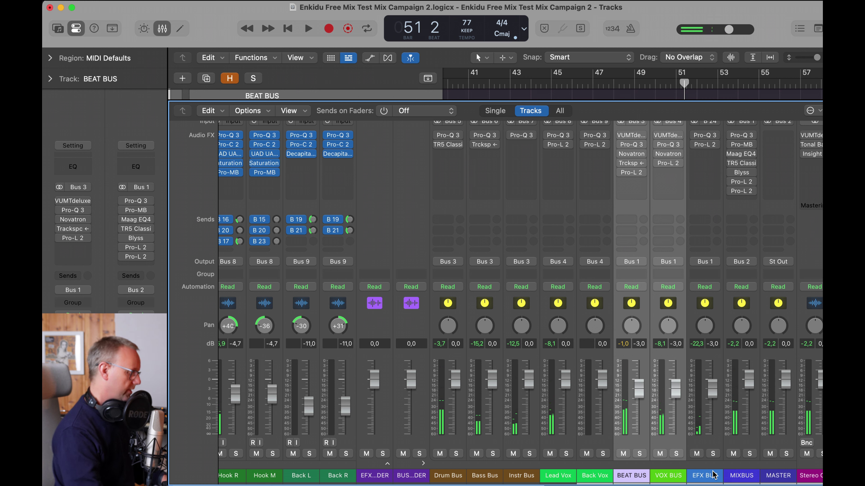
Play from bar 51 with only BEAT BUS soloed, and switch the solo to VOX BUS to compare their levels.
left_click(698, 477)
left_click(631, 477)
left_click(666, 476)
left_click(697, 474)
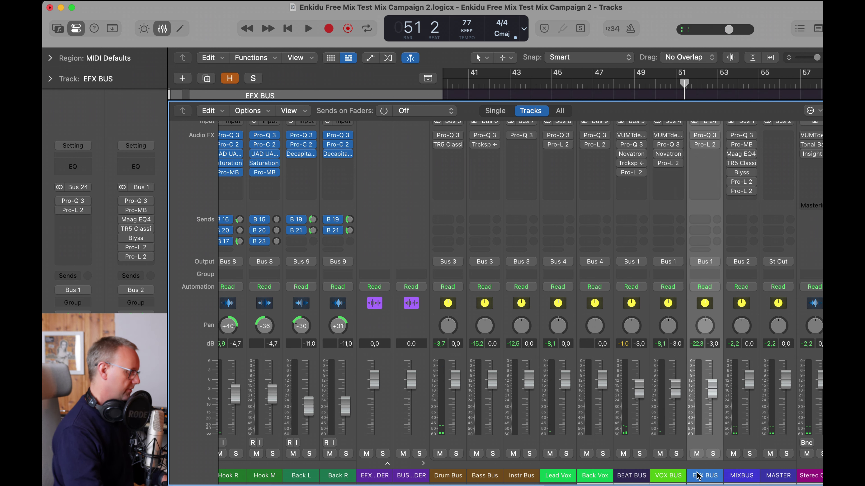
left_click(640, 477)
left_click(639, 454)
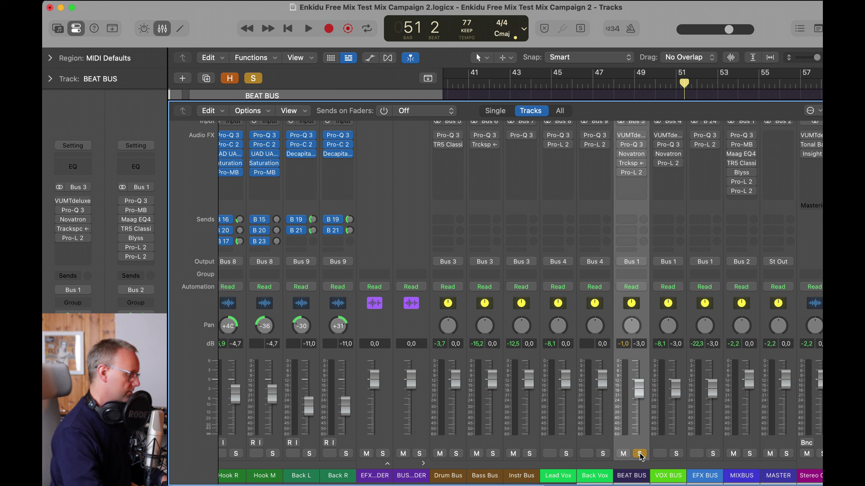
key("space")
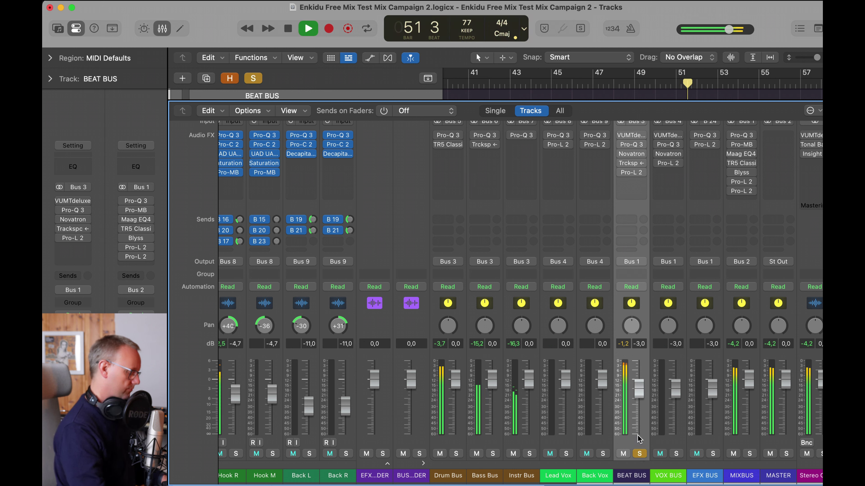
left_click(676, 454, "alt")
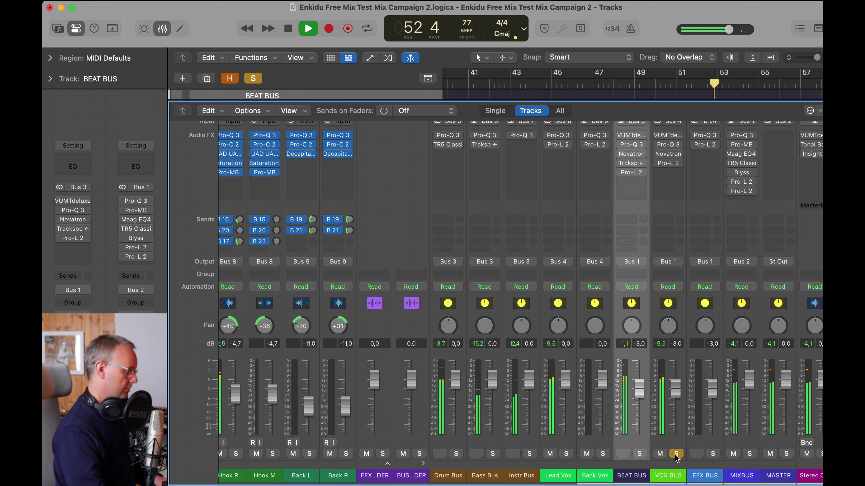
Switch the exclusive solo to EFX BUS to check its level around bar 54, and stop playback.
left_click(712, 454, "alt")
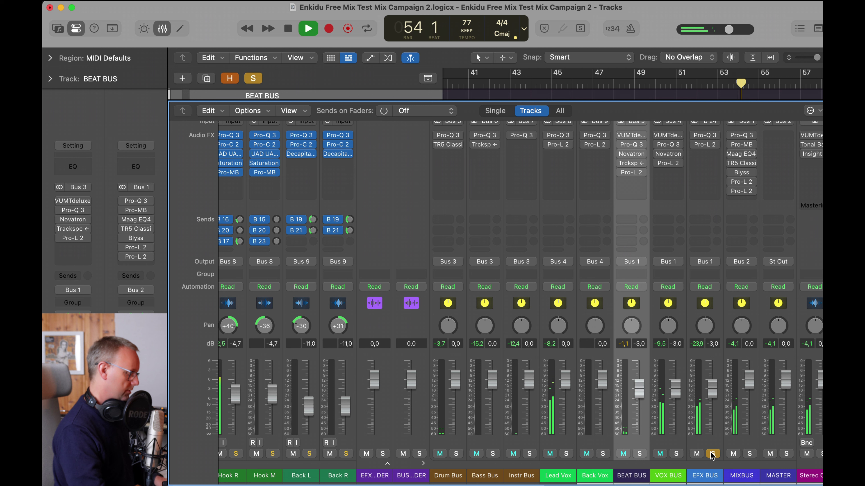
key("space")
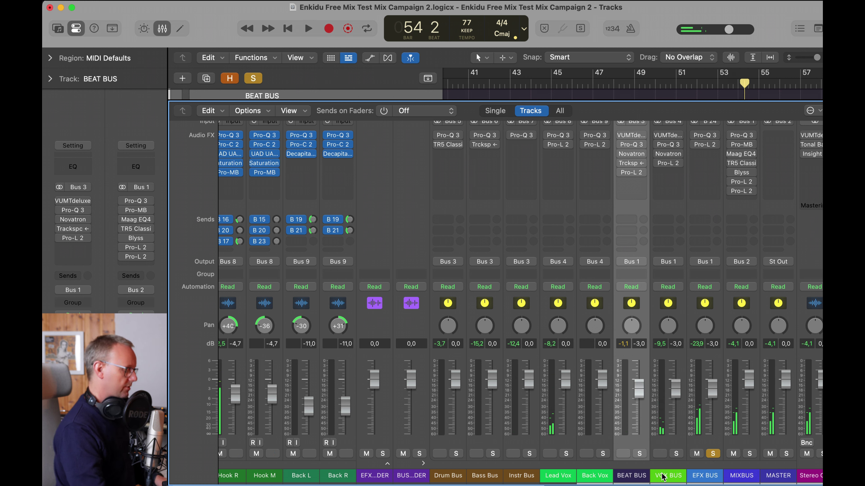
left_click(665, 475)
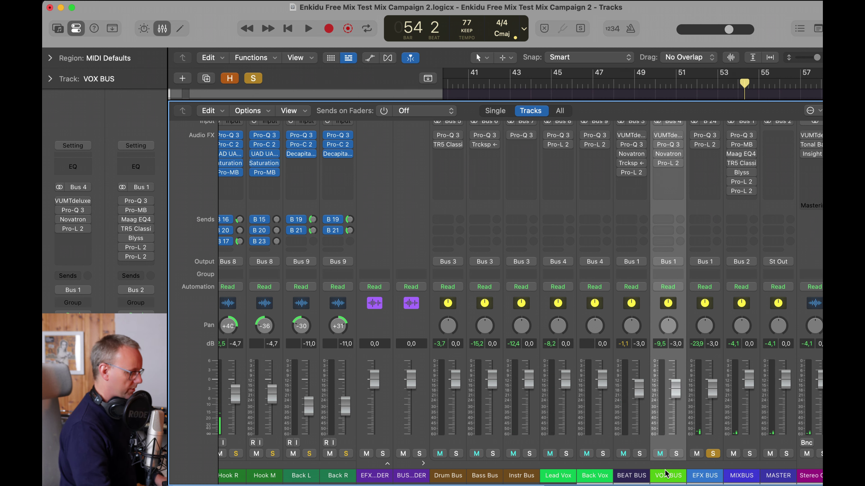
Unsolo EFX BUS and play the full mix from bar 54 with fresh peak readings.
left_click(717, 475)
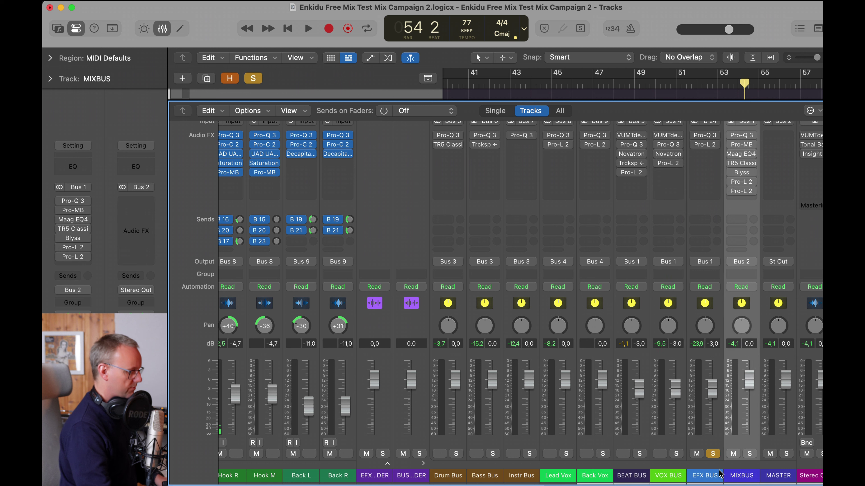
left_click(713, 454)
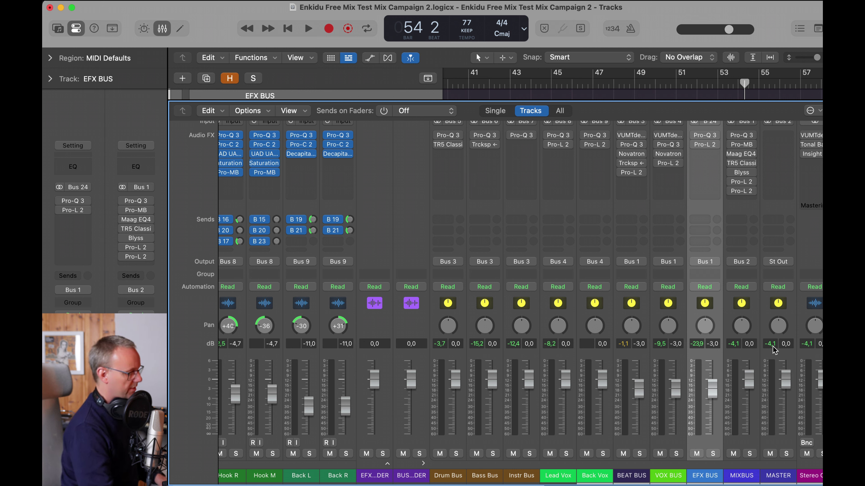
key("space")
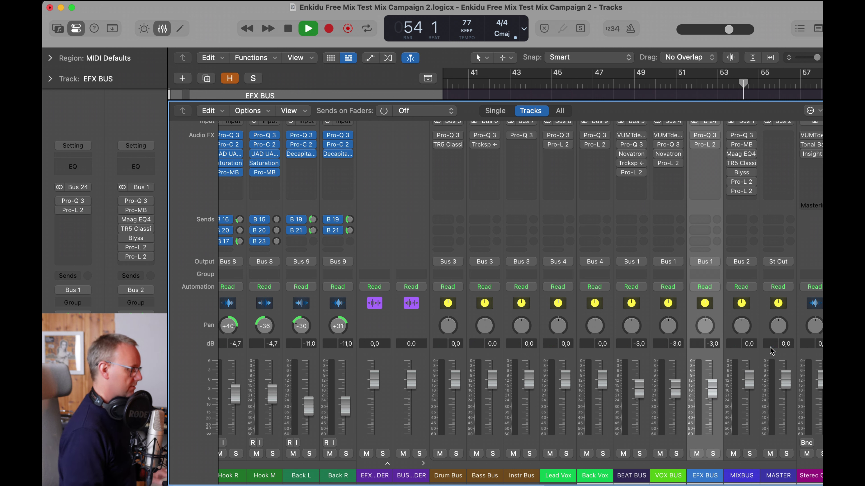